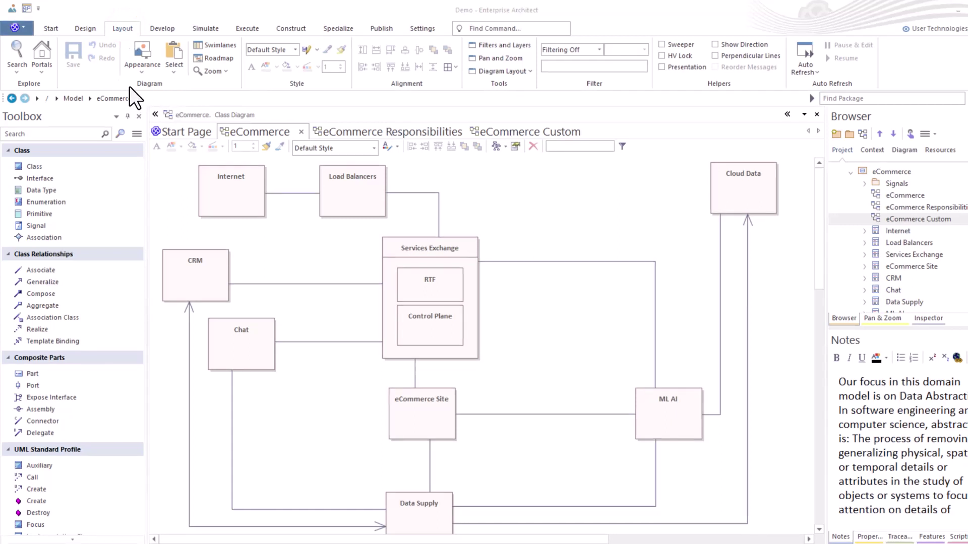
{"action": "left_click", "coordinate": [174, 86]}
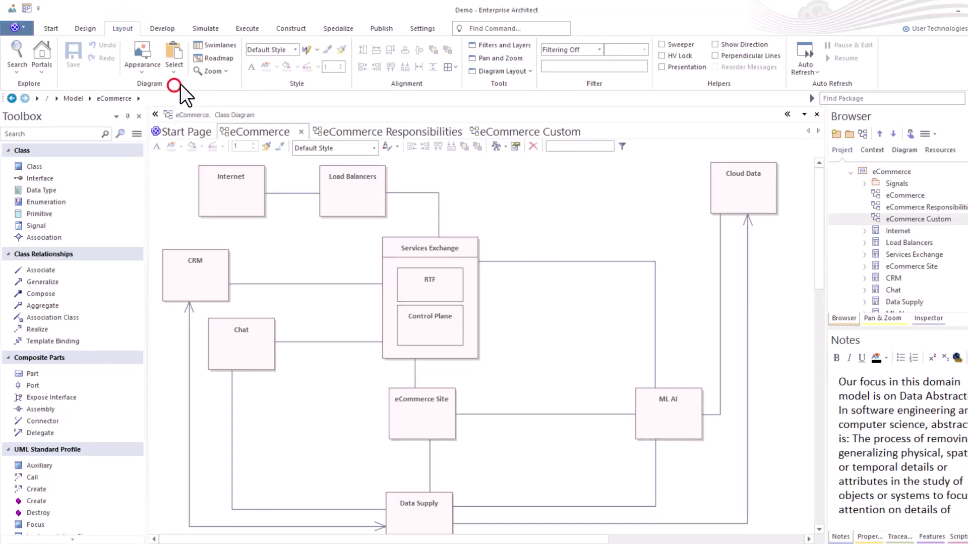
{"action": "left_click", "coordinate": [312, 83]}
{"action": "left_click", "coordinate": [427, 82]}
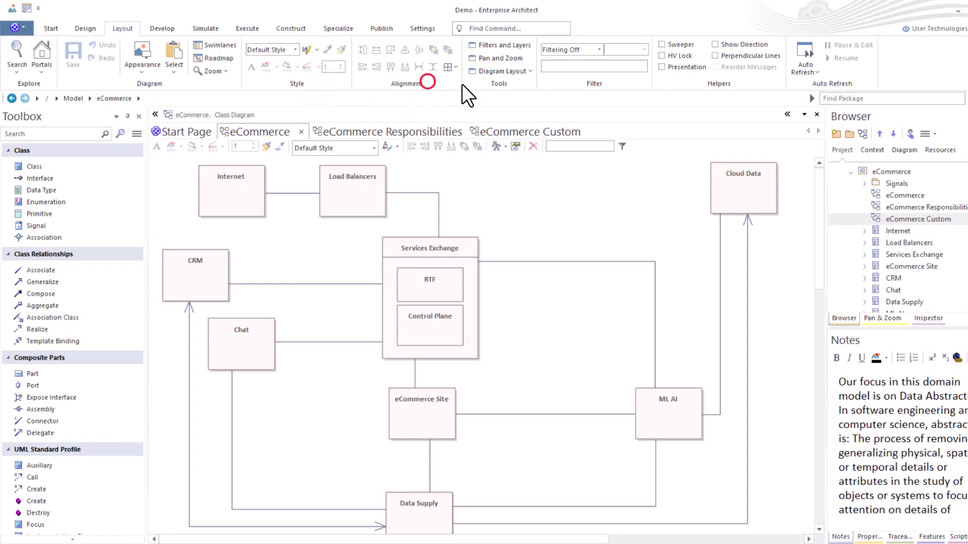
{"action": "left_click", "coordinate": [510, 81]}
{"action": "left_click", "coordinate": [612, 82]}
{"action": "left_click", "coordinate": [746, 83]}
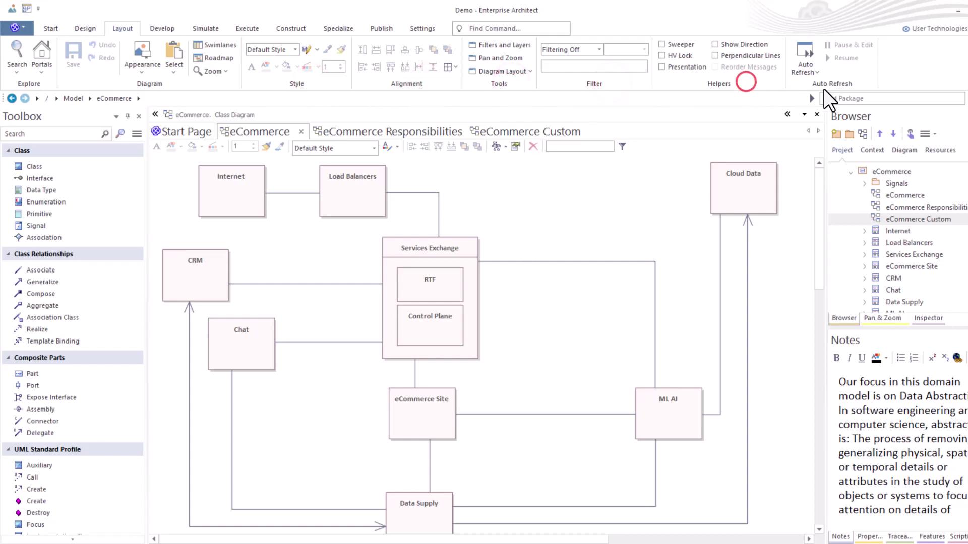
{"action": "left_click", "coordinate": [865, 82]}
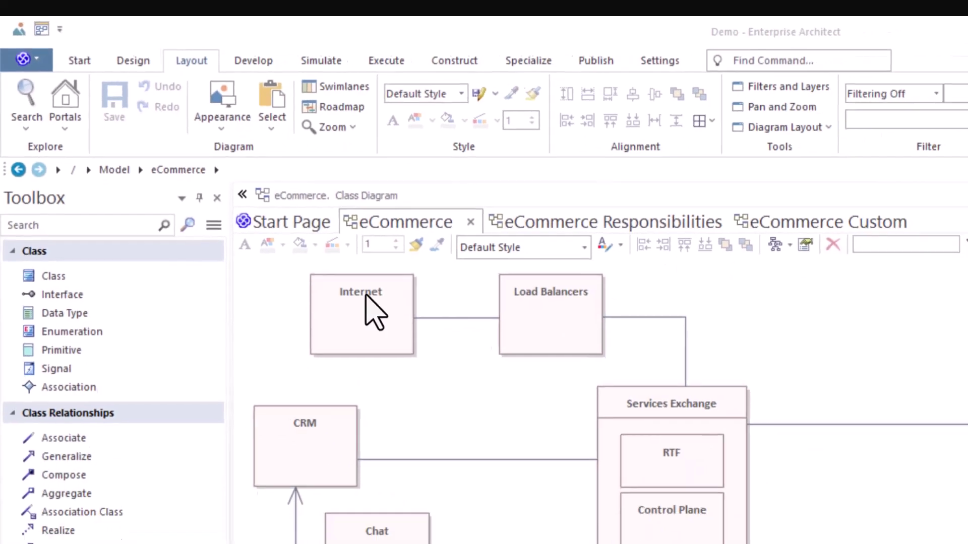
Step: Move the Internet class slightly toward the CRM class, and cycle the move through undo and redo, ending with it undone
{"action": "left_click_drag", "start_coordinate": [596, 482], "coordinate": [645, 528]}
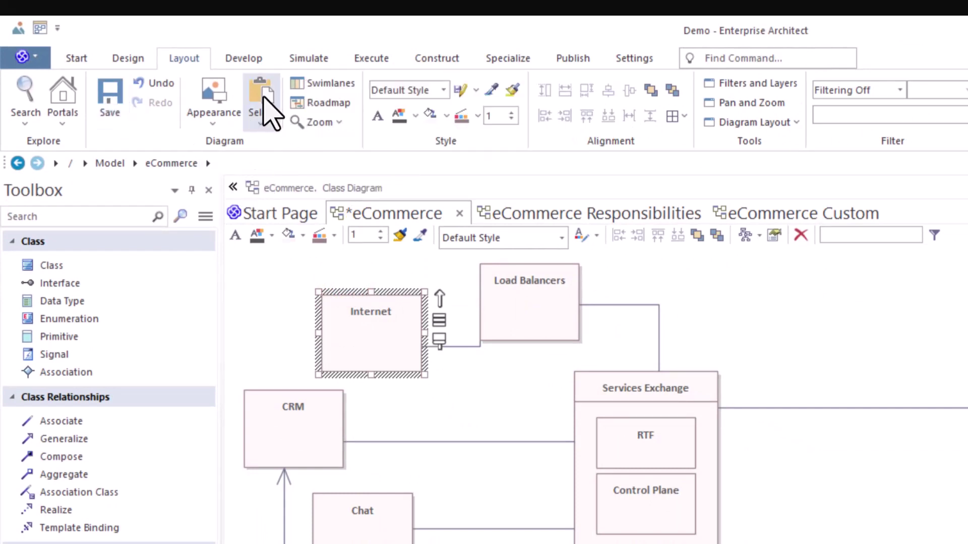
{"action": "left_click", "coordinate": [154, 85]}
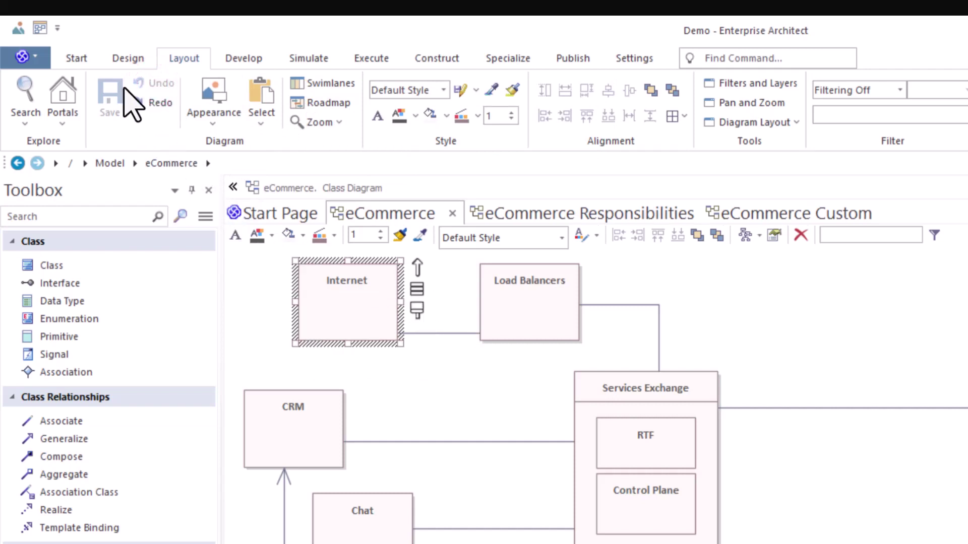
{"action": "left_click", "coordinate": [159, 104]}
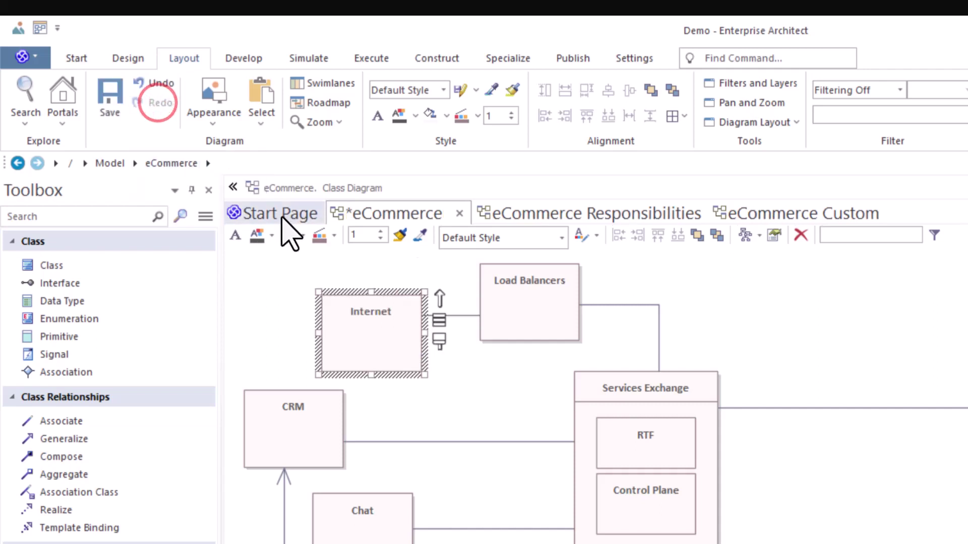
{"action": "left_click", "coordinate": [158, 84]}
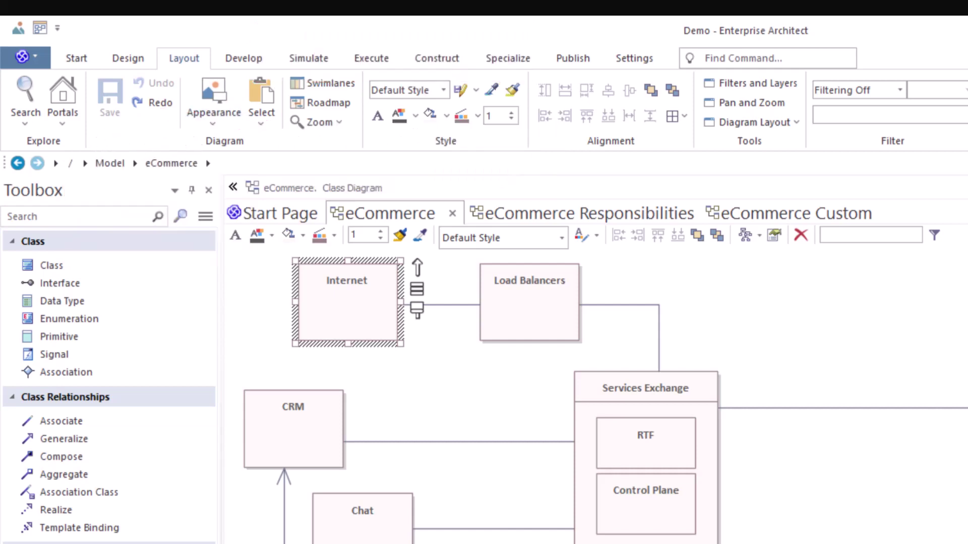
Step: Apply Hand Drawn Mode and White Board Mode to the eCommerce diagram
{"action": "left_click", "coordinate": [213, 119]}
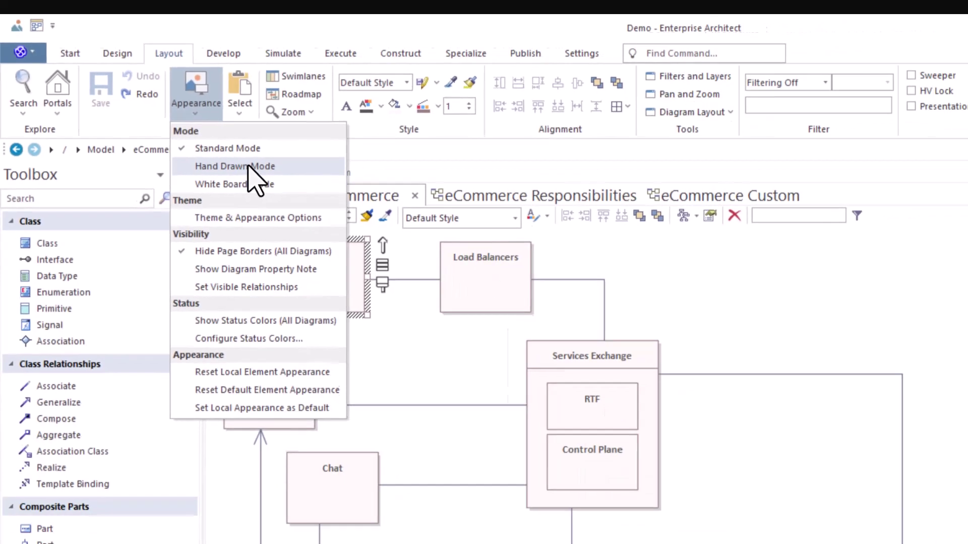
{"action": "left_click", "coordinate": [302, 211]}
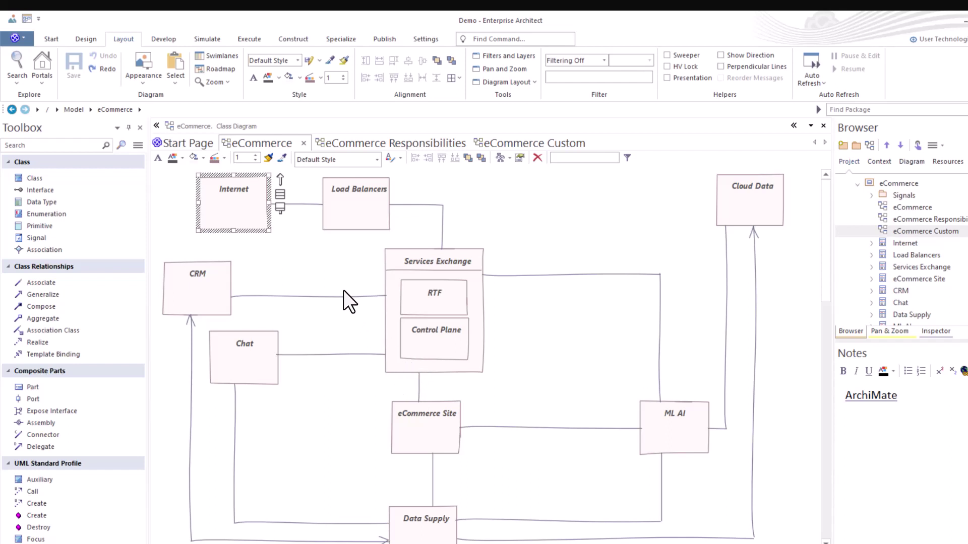
{"action": "left_click", "coordinate": [142, 84]}
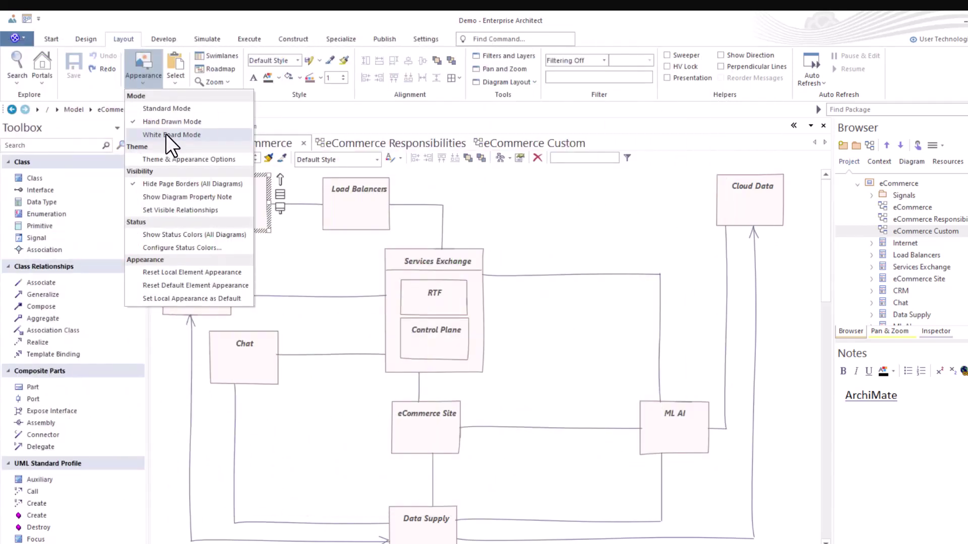
{"action": "left_click", "coordinate": [165, 134]}
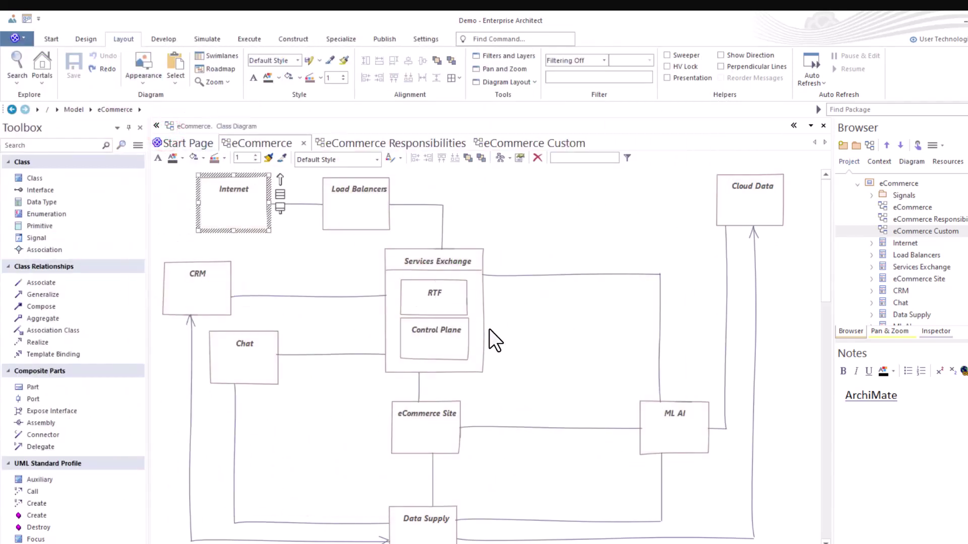
Step: Turn White Board Mode on and back off for the eCommerce Custom diagram
{"action": "left_click", "coordinate": [499, 141]}
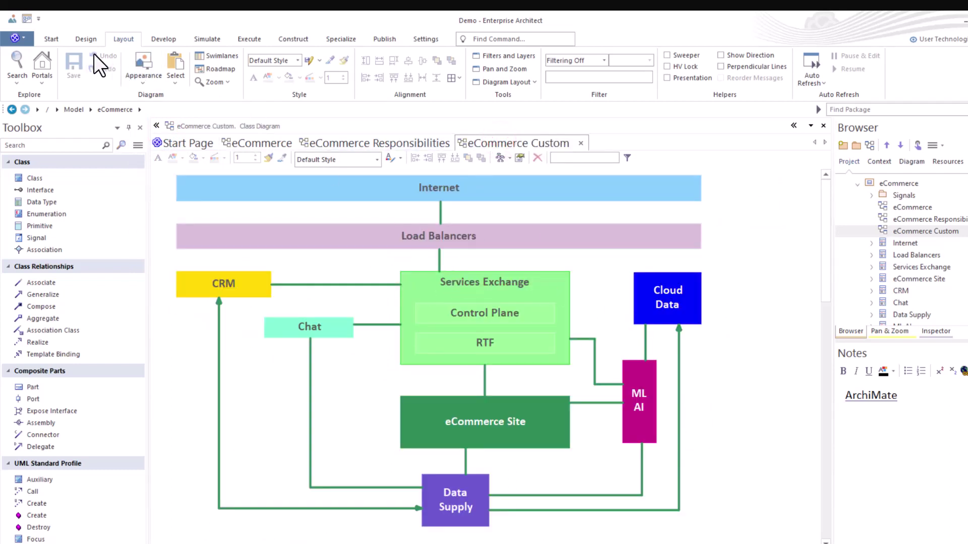
{"action": "left_click", "coordinate": [143, 75]}
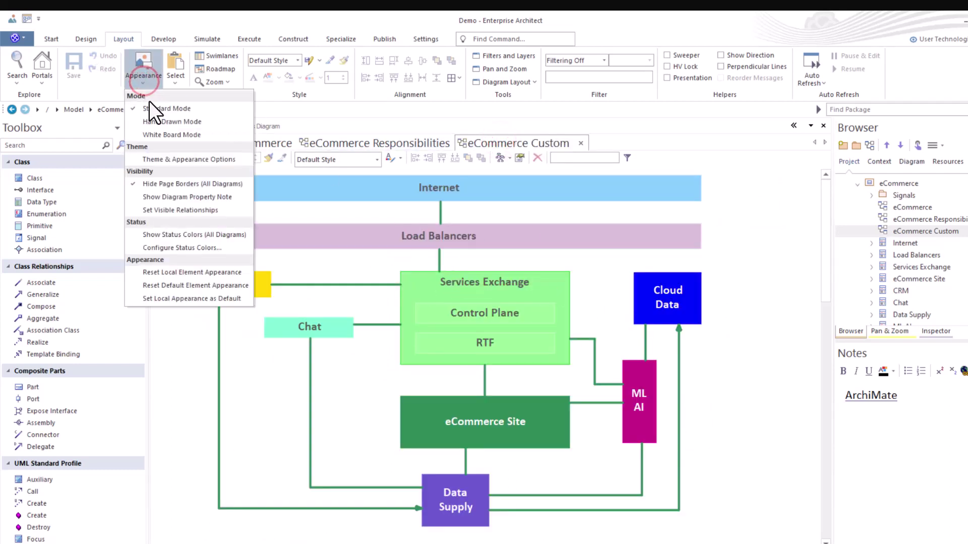
{"action": "left_click", "coordinate": [159, 134]}
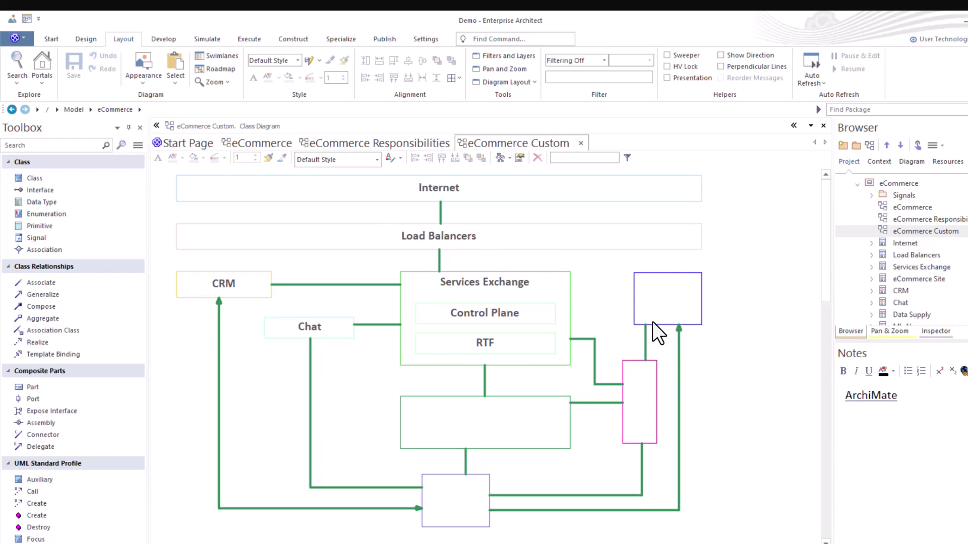
{"action": "left_click", "coordinate": [141, 84]}
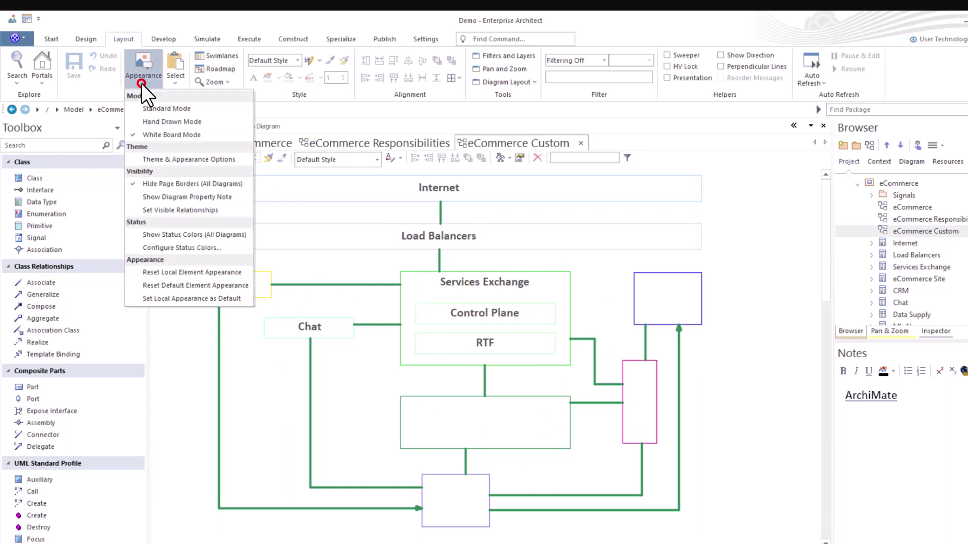
{"action": "left_click", "coordinate": [166, 135]}
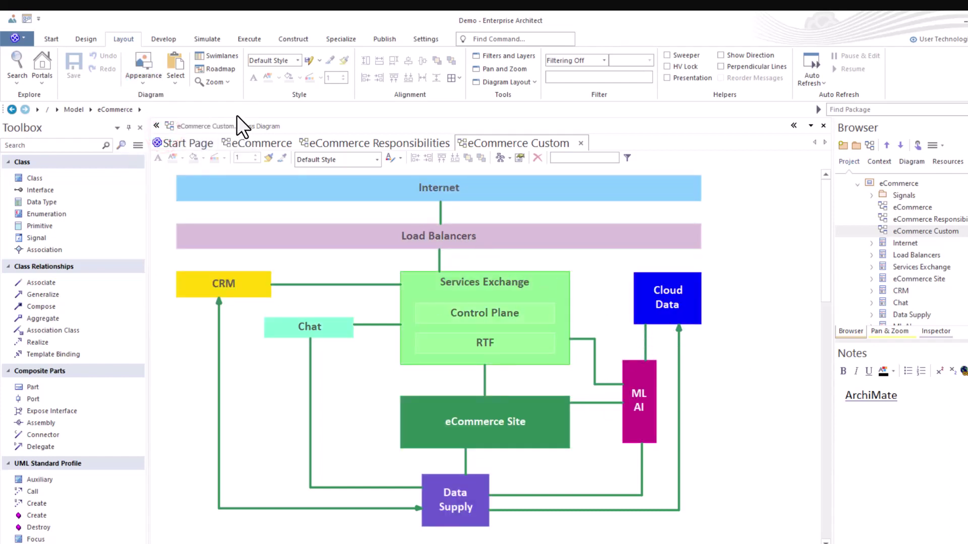
Step: Return to the eCommerce diagram and set its appearance back to Standard Mode
{"action": "left_click", "coordinate": [147, 79]}
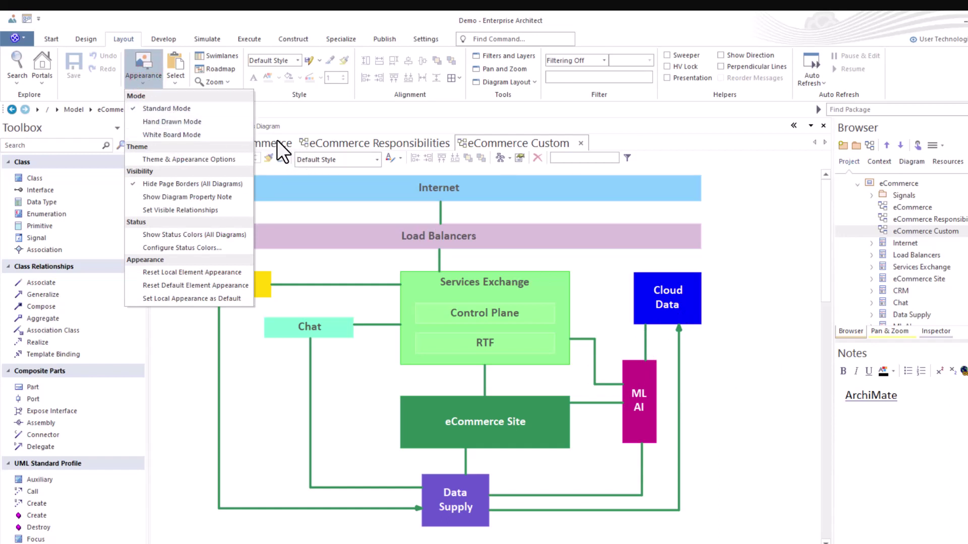
{"action": "left_click", "coordinate": [322, 144]}
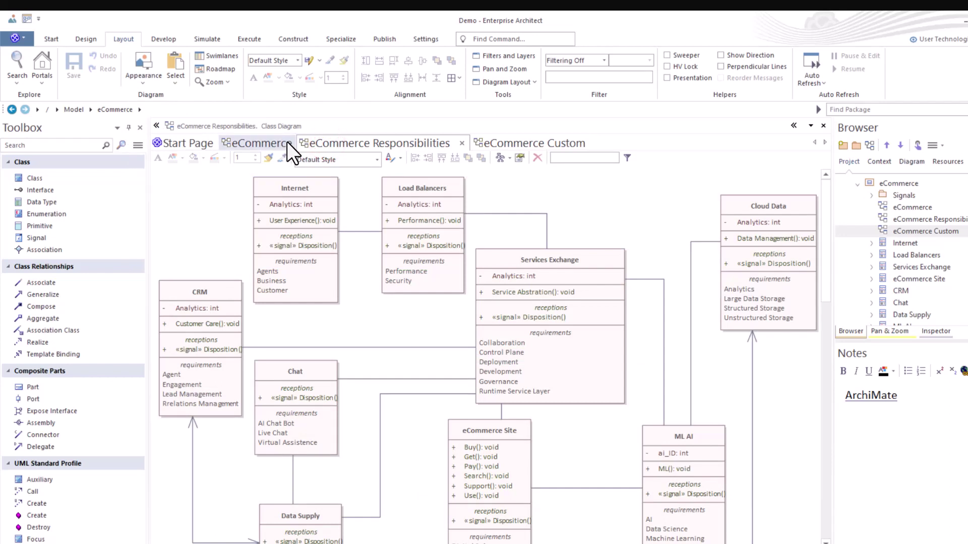
{"action": "left_click", "coordinate": [265, 142]}
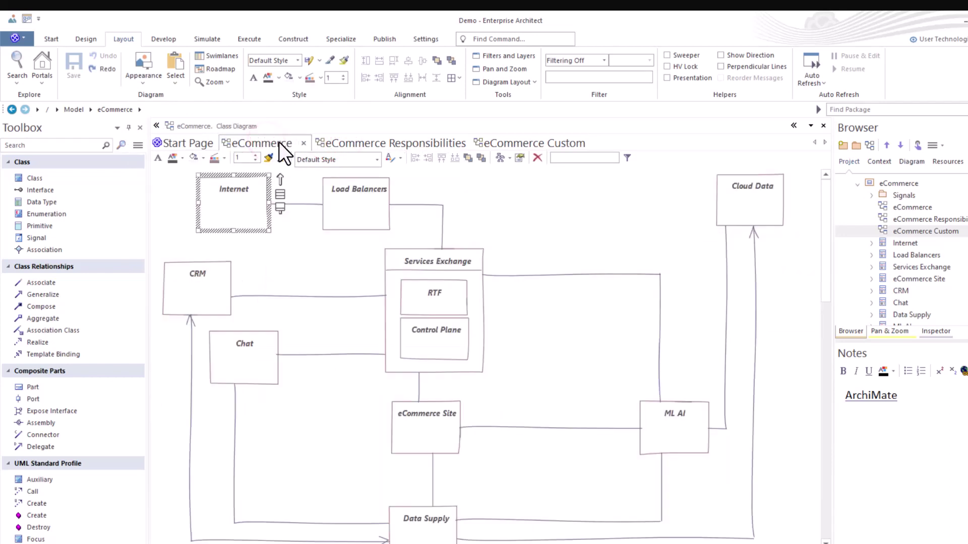
{"action": "left_click", "coordinate": [144, 84]}
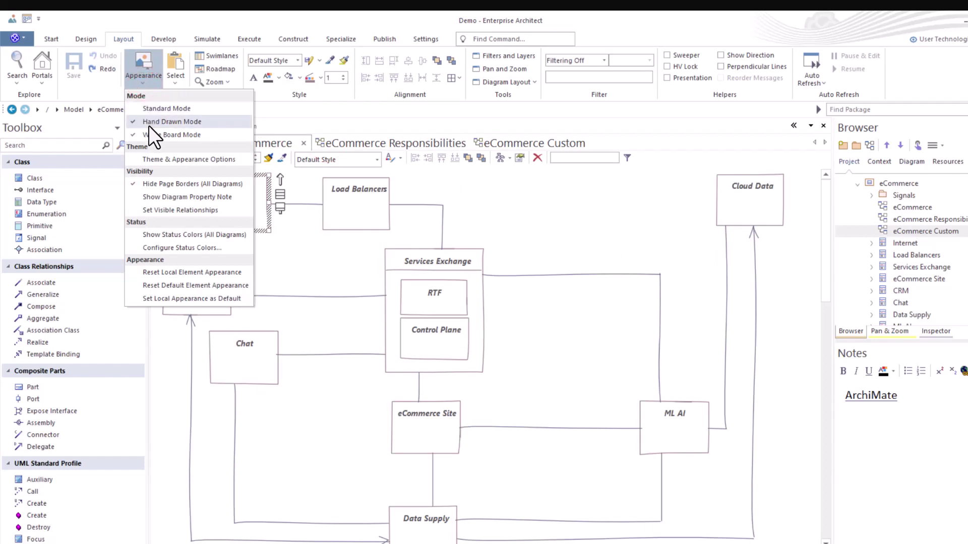
{"action": "left_click", "coordinate": [152, 109]}
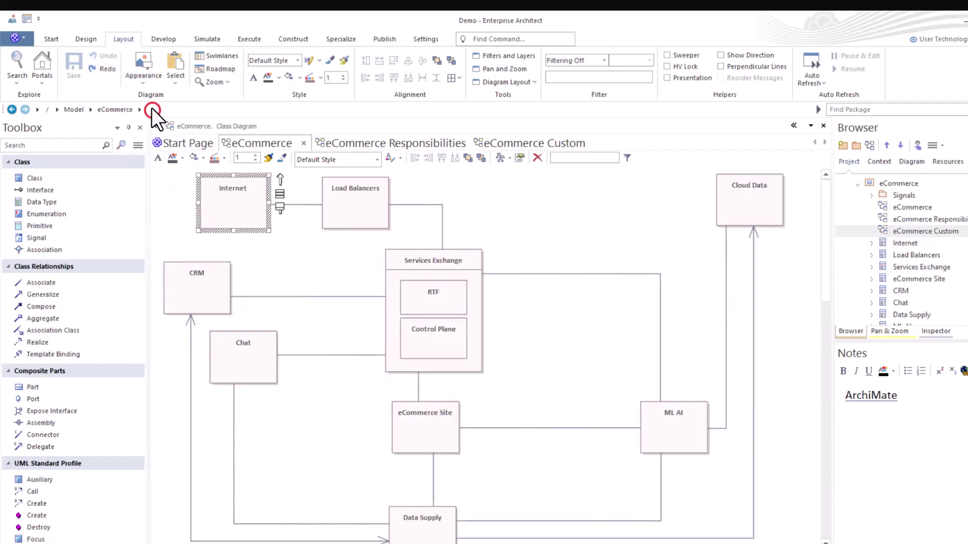
Step: Review the diagram theme, applied styles and optional drawing modes in the theme and appearance preferences, and close them
{"action": "left_click", "coordinate": [144, 79]}
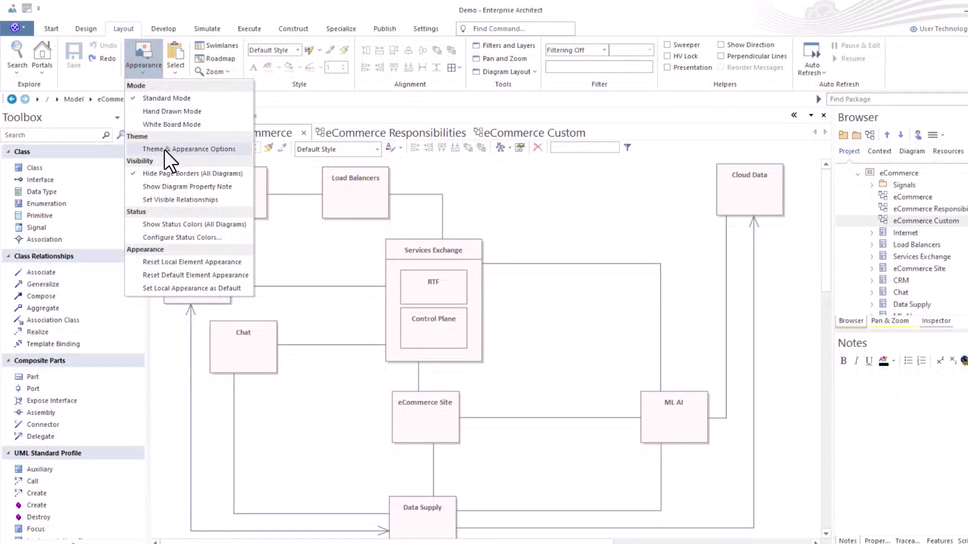
{"action": "left_click", "coordinate": [195, 148]}
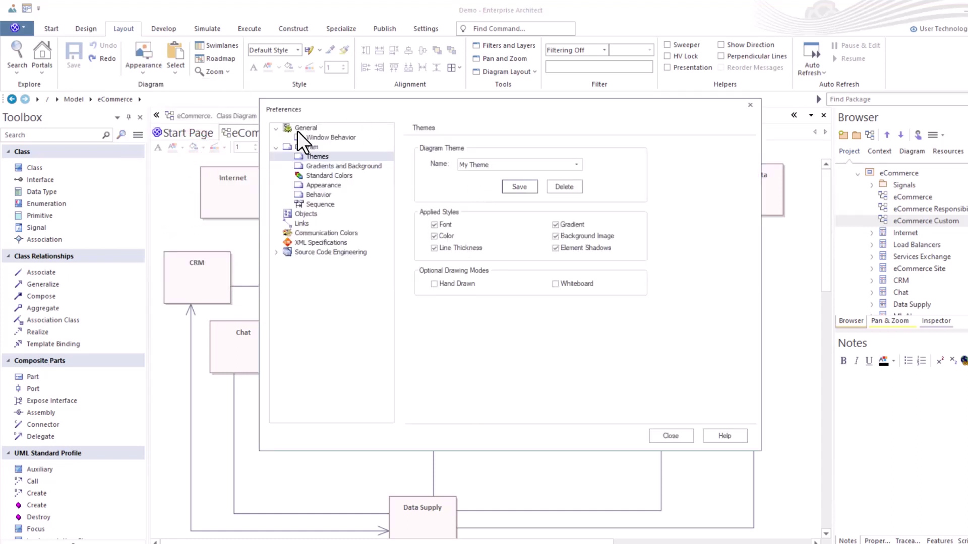
{"action": "left_click", "coordinate": [662, 434]}
Step: Turn off Hide Page Borders for all diagrams
{"action": "left_click", "coordinate": [143, 72]}
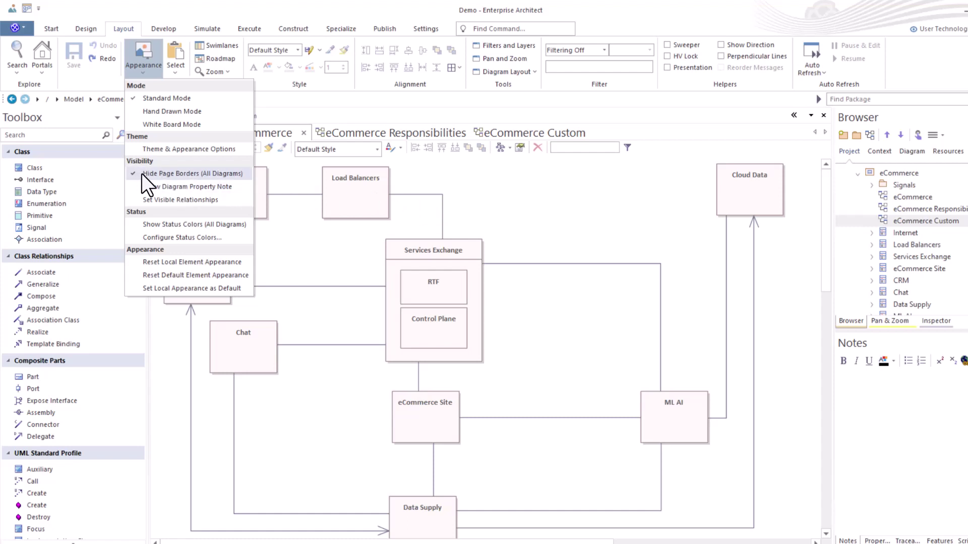
{"action": "left_click", "coordinate": [163, 173]}
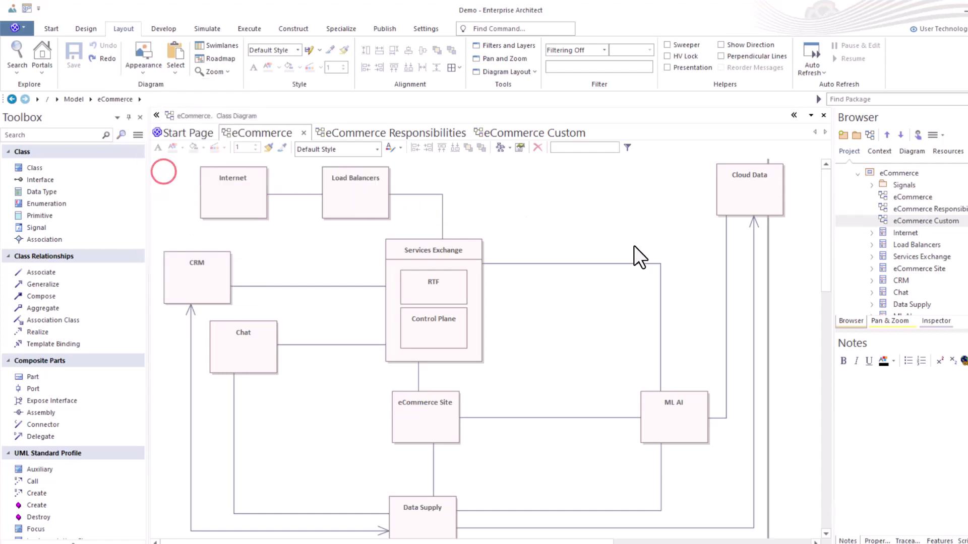
{"action": "scroll", "coordinate": [594, 208], "scroll_direction": "down", "scroll_amount": 3}
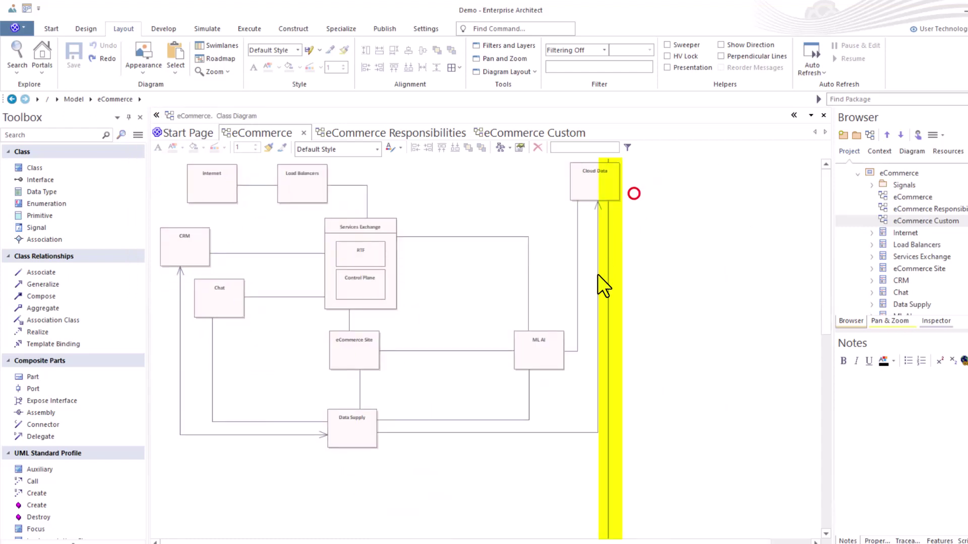
Step: Select the Cloud Data and ML AI classes and move them together inside the page border
{"action": "left_click_drag", "start_coordinate": [643, 169], "coordinate": [530, 355]}
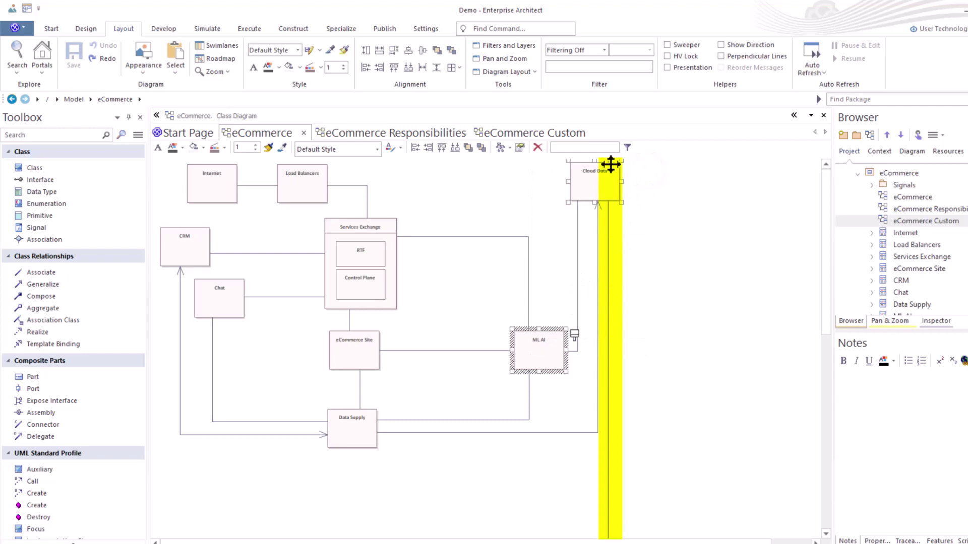
{"action": "left_click_drag", "start_coordinate": [608, 174], "coordinate": [573, 175]}
{"action": "left_click", "coordinate": [658, 185]}
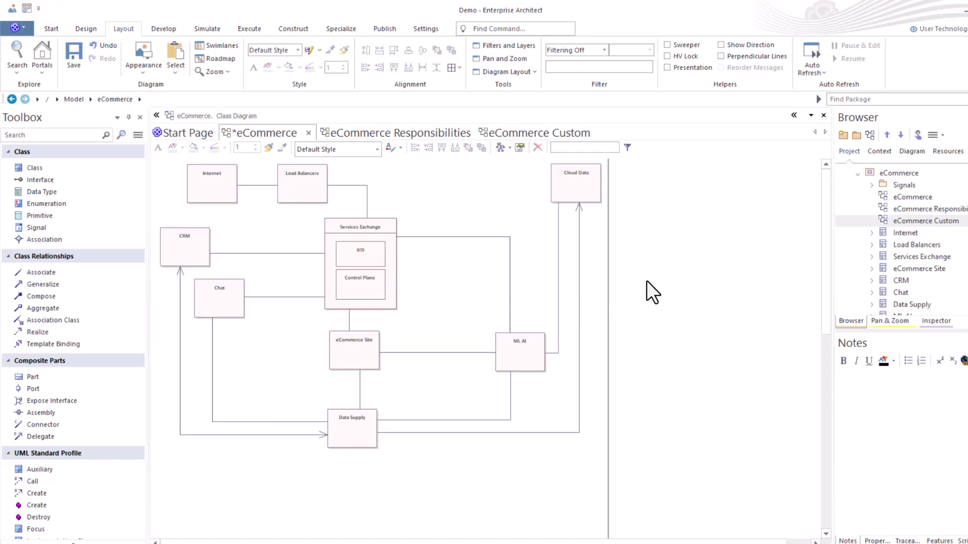
Step: Examine the page borders across the canvas and how the eCommerce diagram fits within the first page
{"action": "middle_click", "coordinate": [609, 253]}
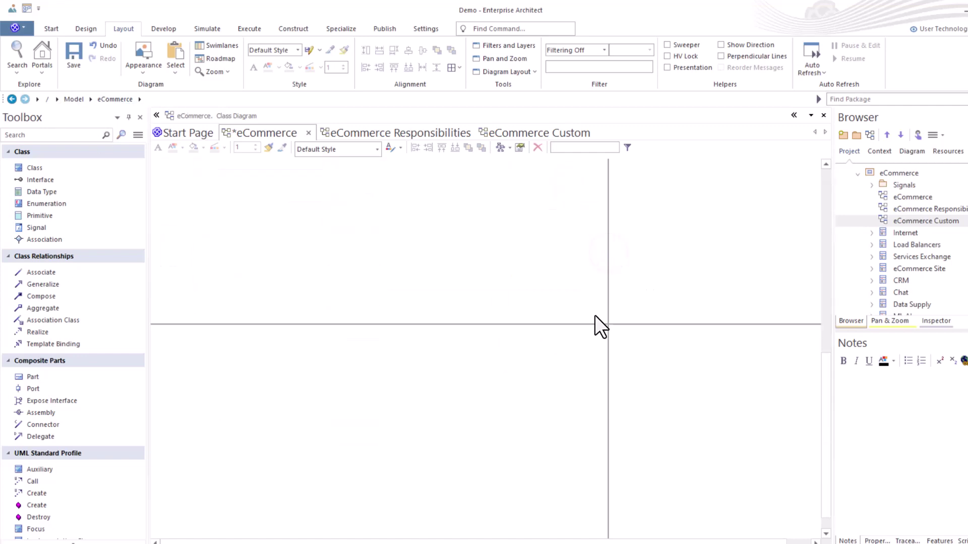
{"action": "scroll", "coordinate": [429, 298], "scroll_direction": "up", "scroll_amount": 8}
{"action": "scroll", "coordinate": [425, 296], "scroll_direction": "down", "scroll_amount": 5}
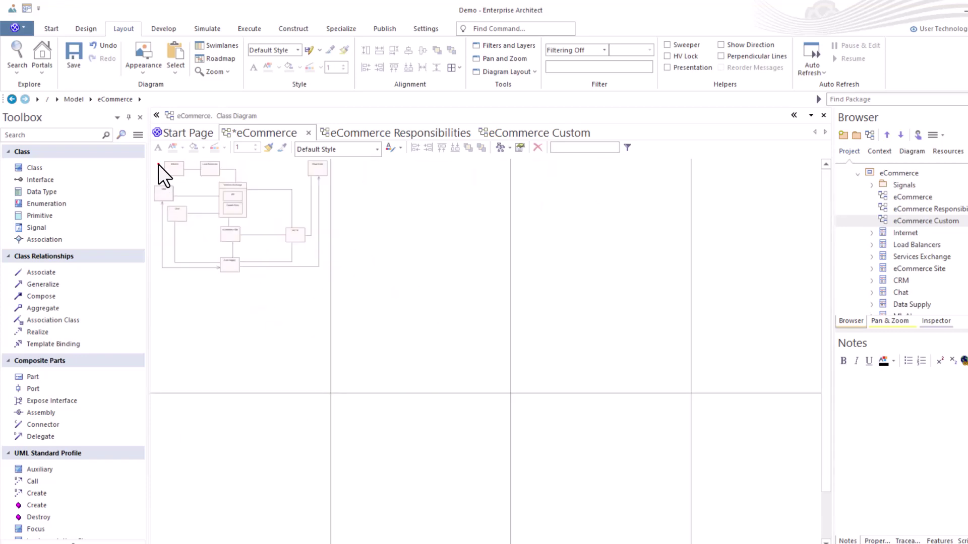
{"action": "scroll", "coordinate": [160, 163], "scroll_direction": "up", "scroll_amount": 5}
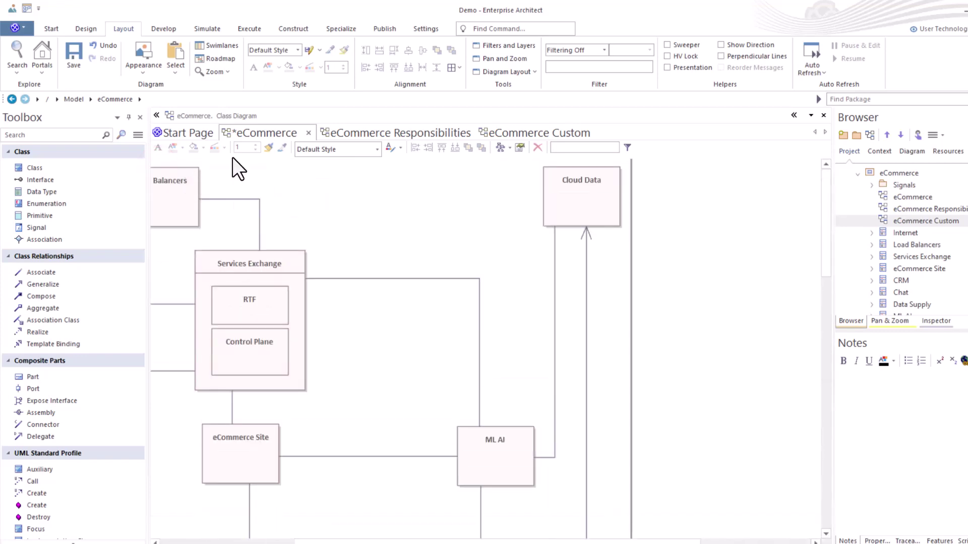
{"action": "scroll", "coordinate": [231, 158], "scroll_direction": "left", "scroll_amount": 5}
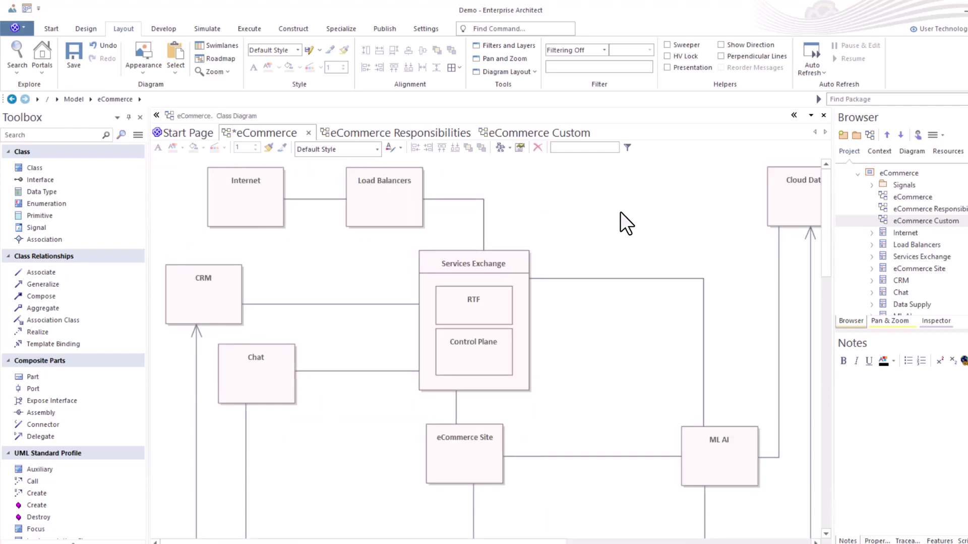
{"action": "scroll", "coordinate": [618, 212], "scroll_direction": "down", "scroll_amount": 2}
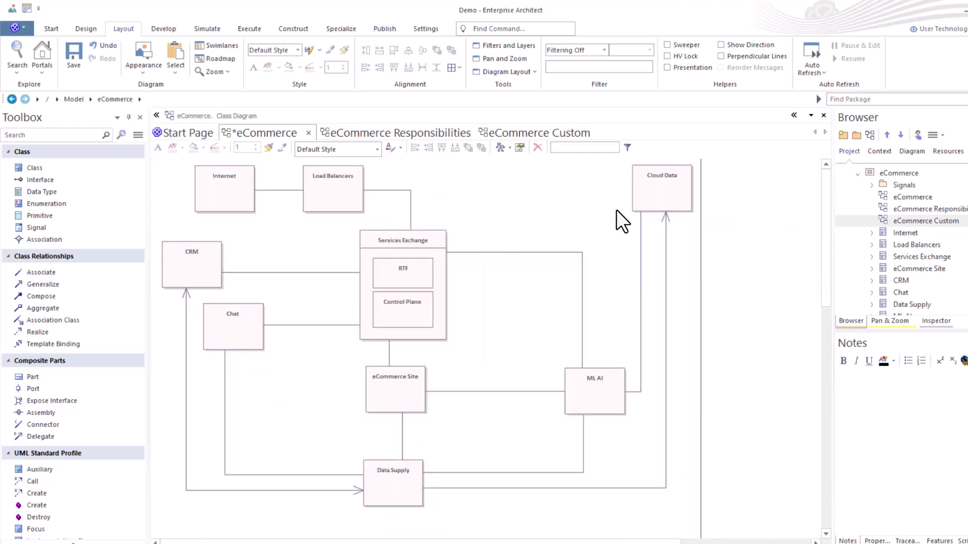
Step: Turn on Hide Page Border (All Diagrams) in the eCommerce diagram's properties
{"action": "double_click", "coordinate": [500, 195]}
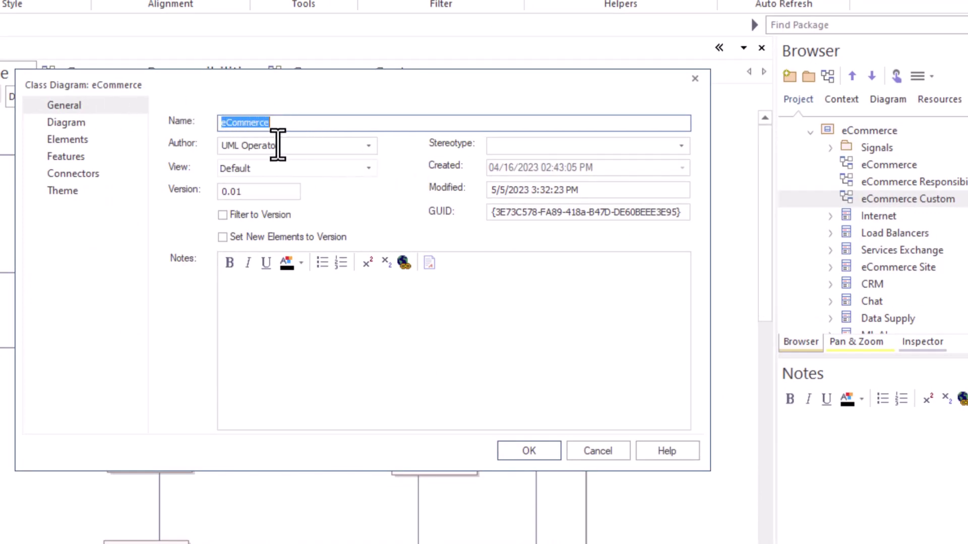
{"action": "left_click", "coordinate": [68, 123]}
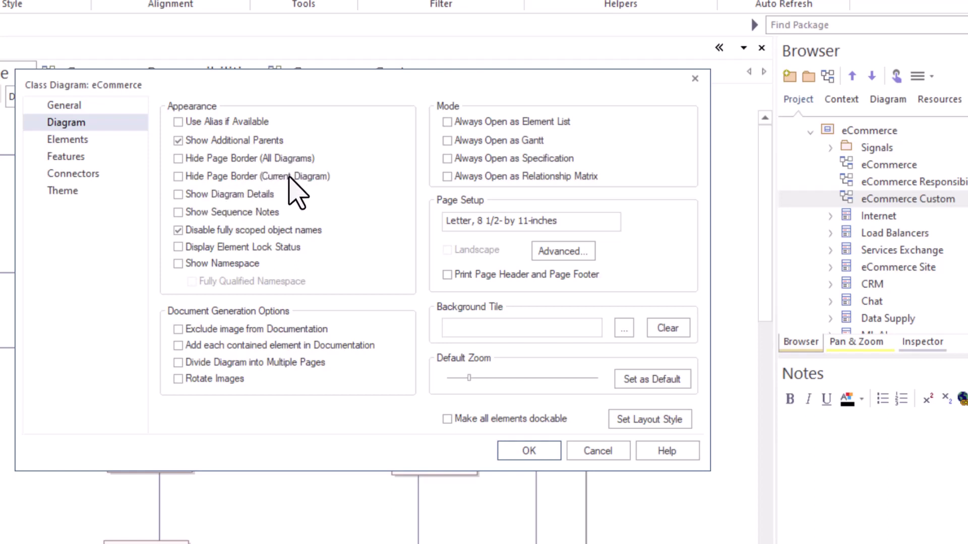
{"action": "left_click", "coordinate": [178, 159]}
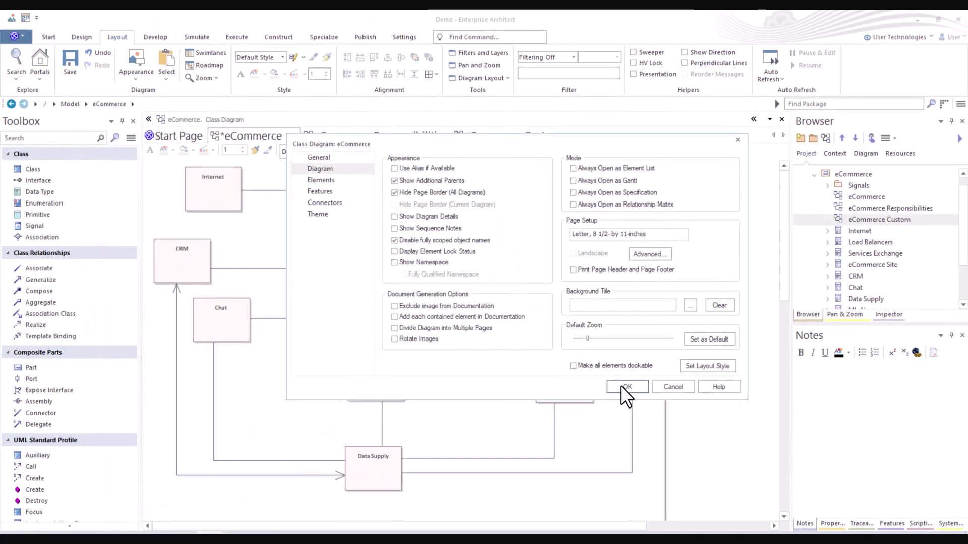
{"action": "left_click", "coordinate": [621, 386]}
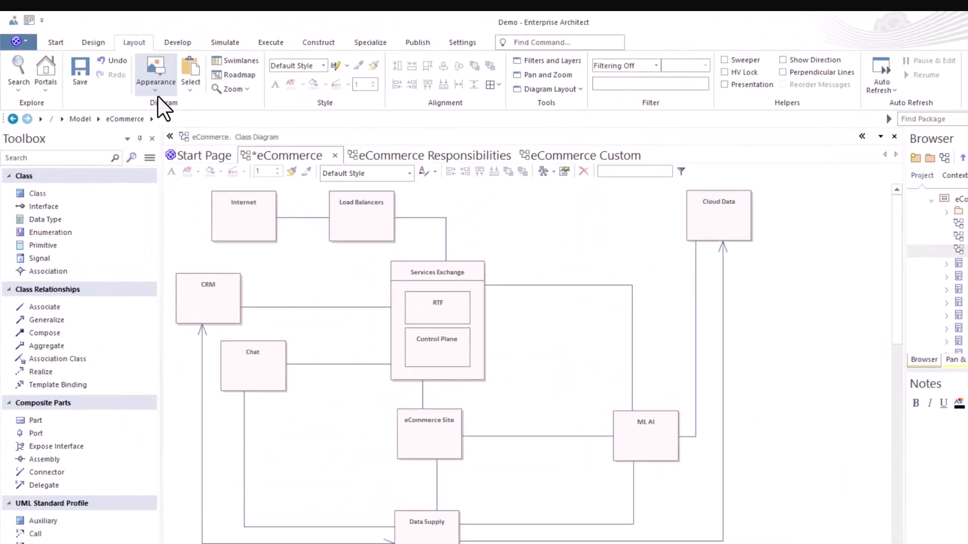
Step: Add two diagram property notes to the eCommerce diagram using Show Diagram Property Note
{"action": "left_click", "coordinate": [156, 93]}
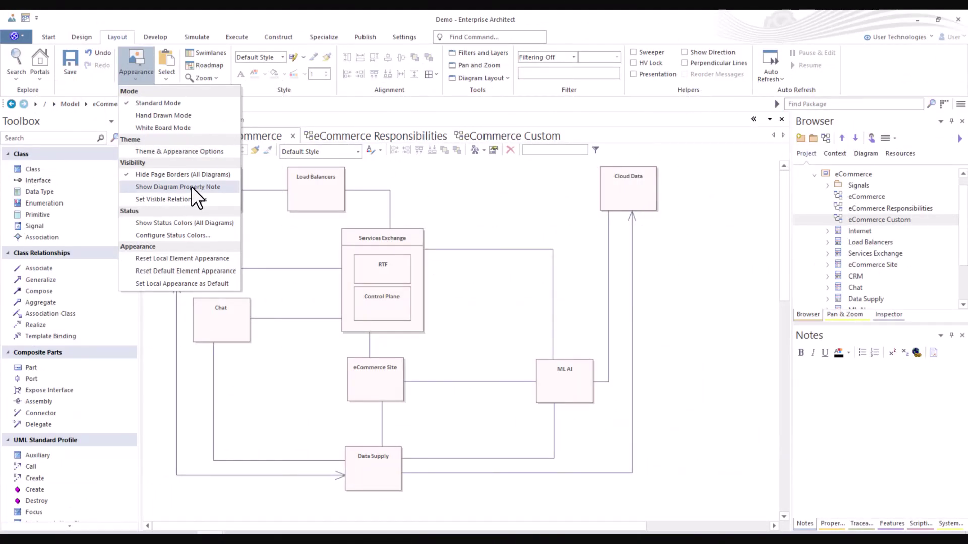
{"action": "left_click", "coordinate": [192, 186]}
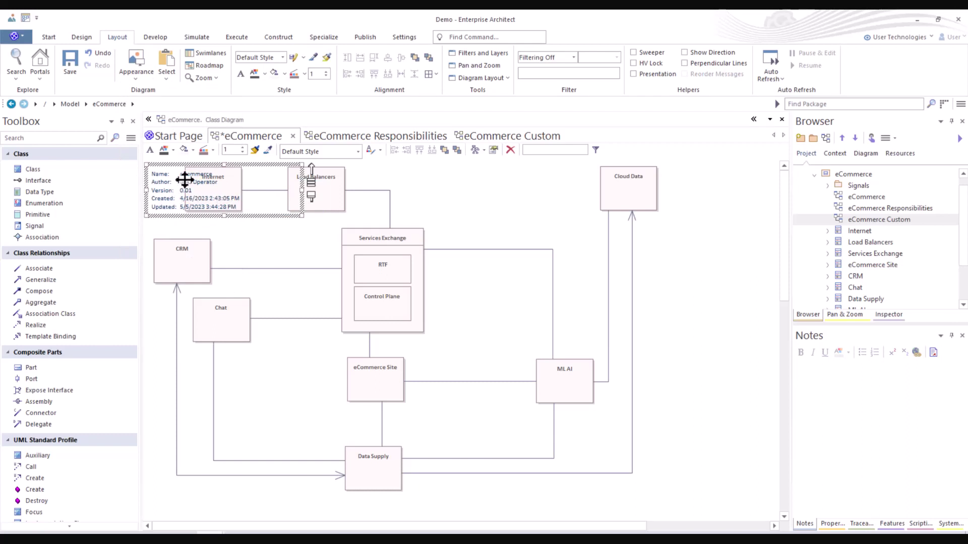
{"action": "left_click", "coordinate": [137, 72]}
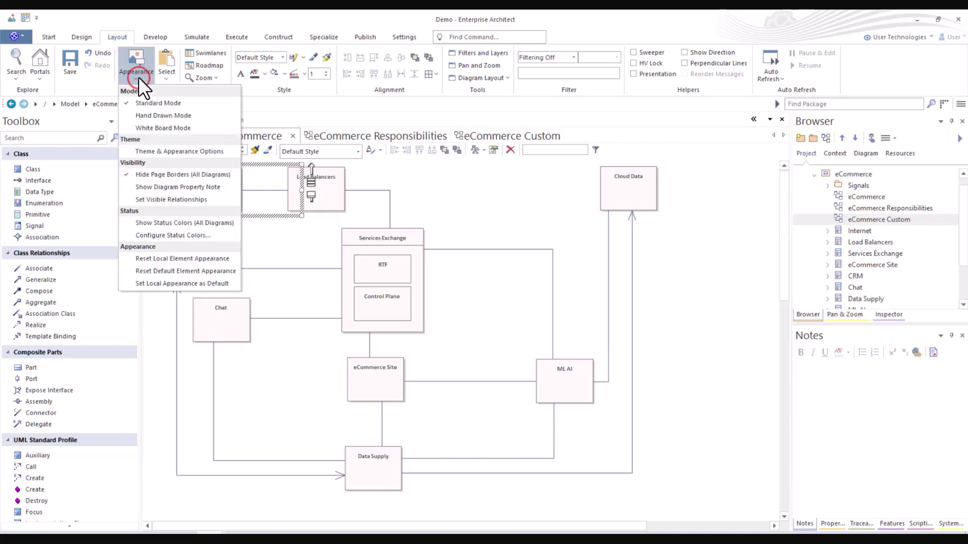
{"action": "left_click", "coordinate": [158, 187]}
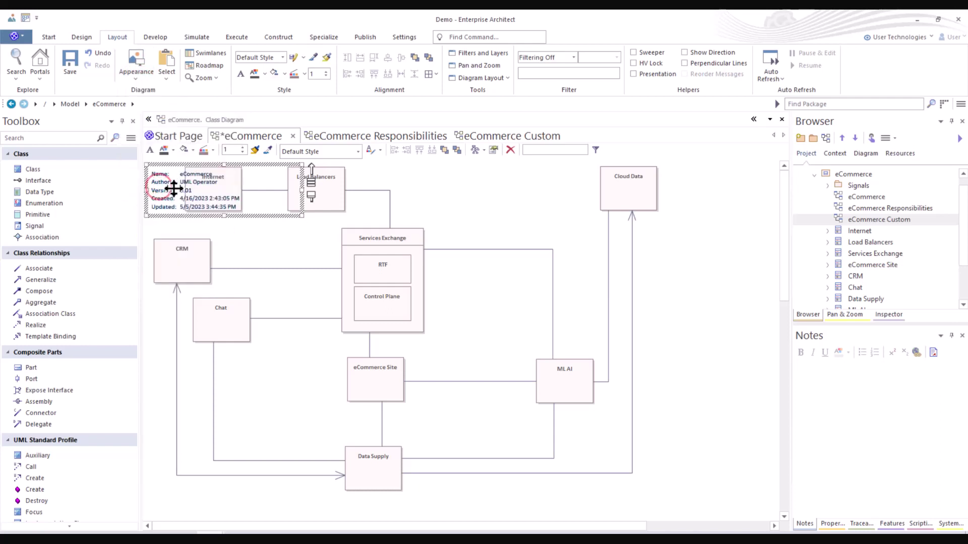
Step: Move one property note to just above the Services Exchange class and delete both property notes
{"action": "mouse_move", "coordinate": [174, 188]}
{"action": "left_mouse_down"}
{"action": "mouse_move", "coordinate": [304, 242]}
{"action": "mouse_move", "coordinate": [328, 230]}
{"action": "left_mouse_up"}
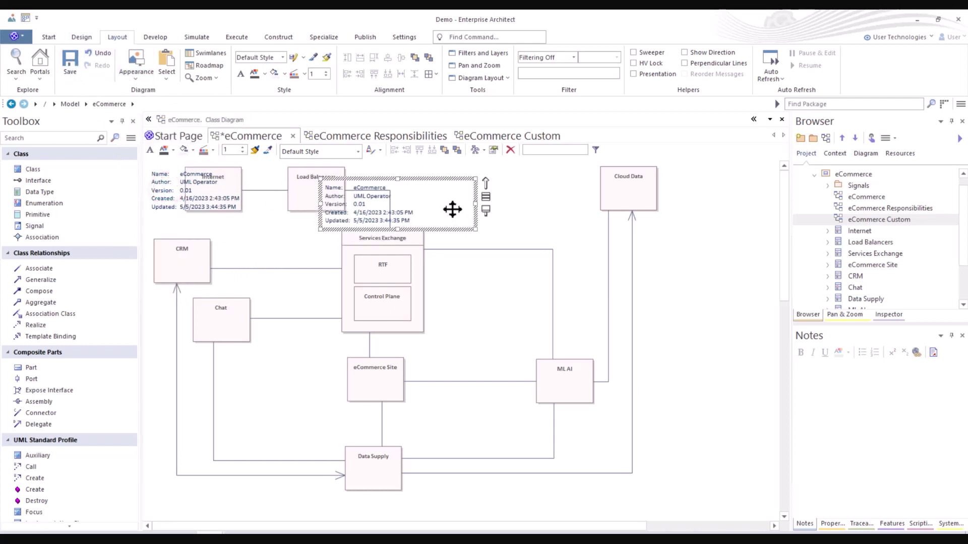
{"action": "left_click_drag", "start_coordinate": [452, 209], "coordinate": [452, 209]}
{"action": "left_click", "coordinate": [182, 180]}
{"action": "key", "text": "Delete"}
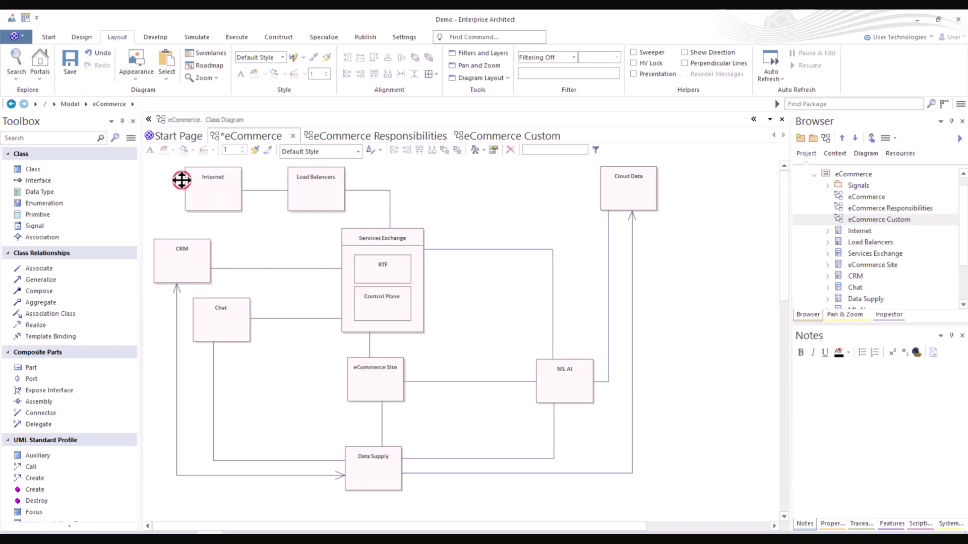
Step: Collapse the UML Standard Profile group and expand the Common Elements group in the Toolbox
{"action": "left_click", "coordinate": [132, 77]}
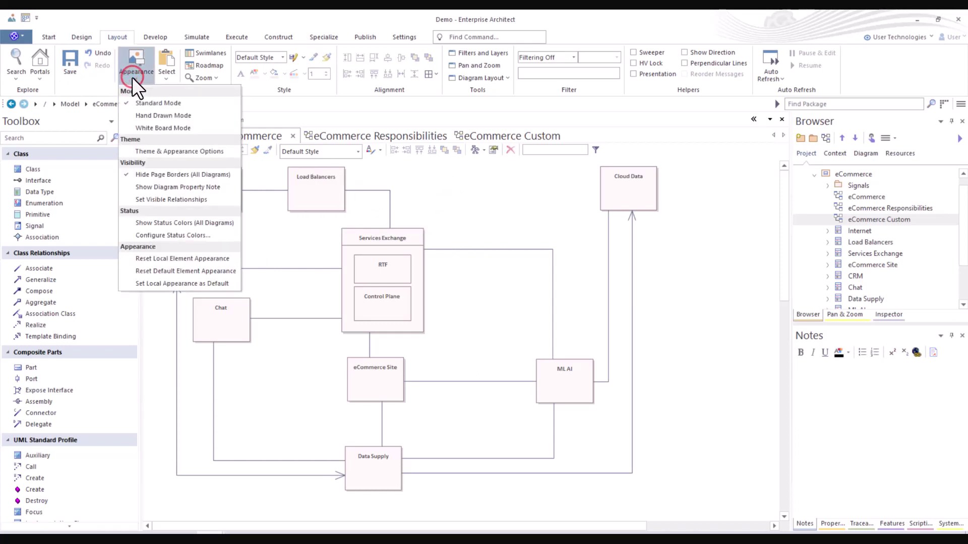
{"action": "left_click", "coordinate": [122, 336]}
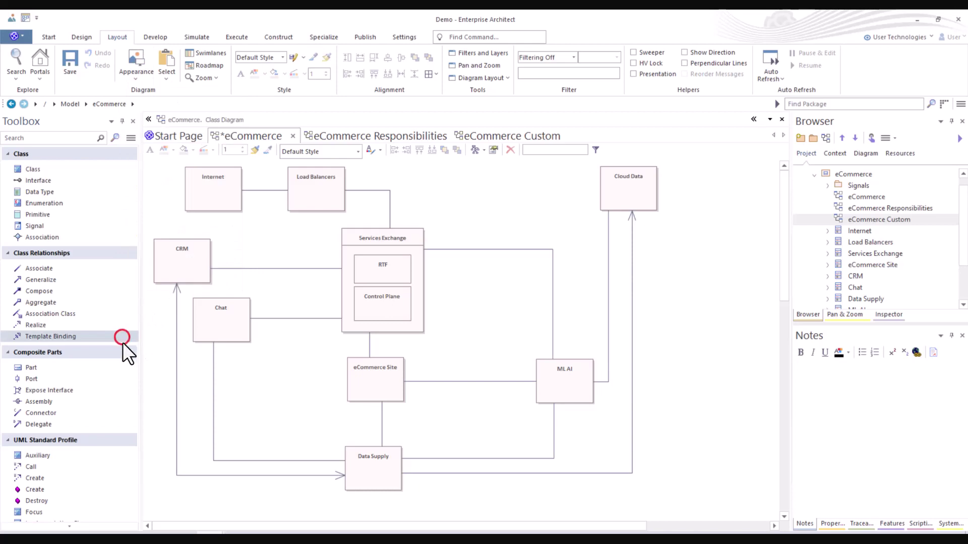
{"action": "scroll", "coordinate": [122, 343], "scroll_direction": "down", "scroll_amount": 5}
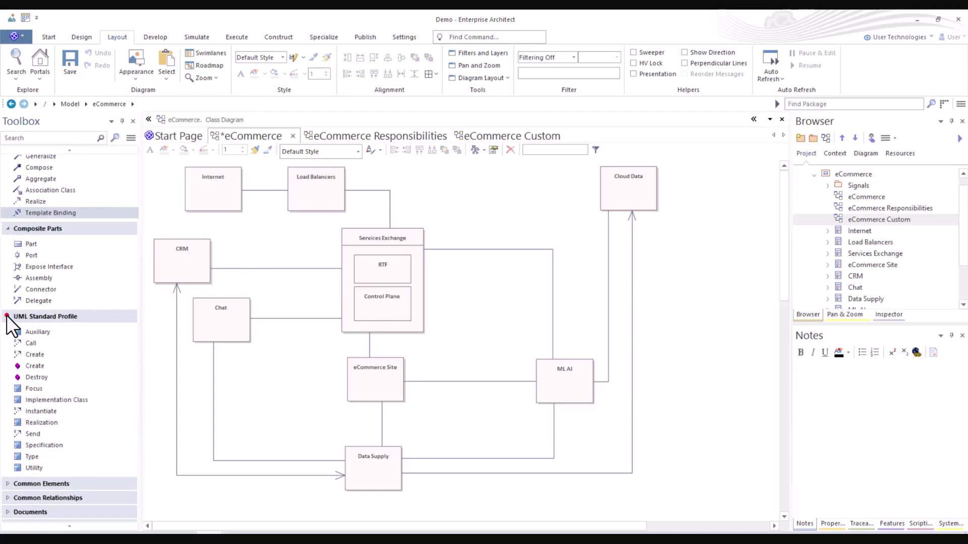
{"action": "left_click", "coordinate": [7, 316]}
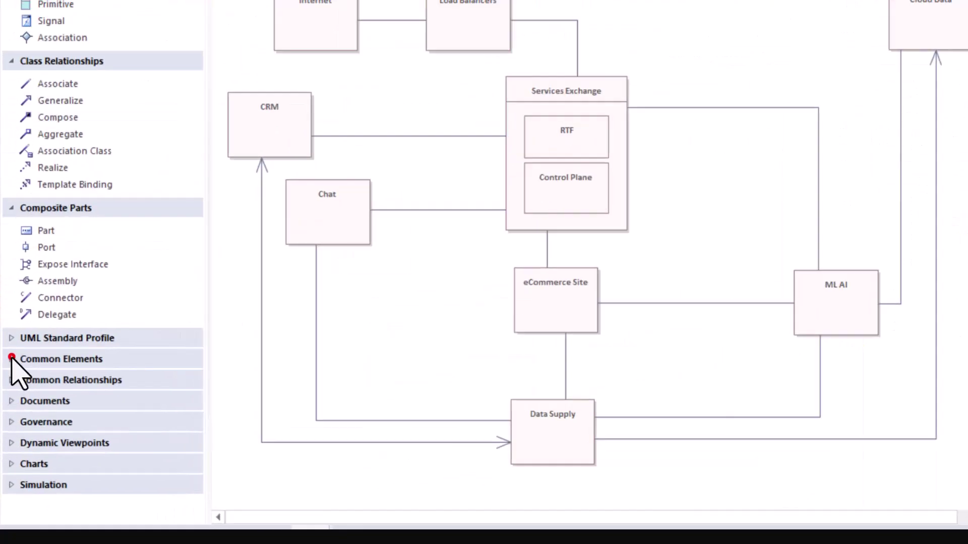
{"action": "left_click", "coordinate": [12, 358]}
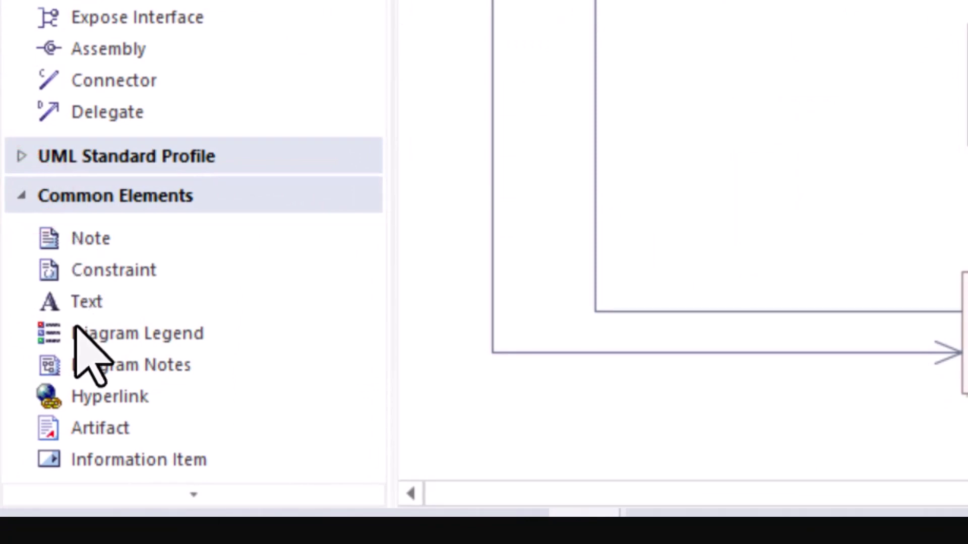
Step: Place a Diagram Notes element between the CRM and Services Exchange classes and delete it again
{"action": "left_click_drag", "start_coordinate": [99, 367], "coordinate": [676, 0]}
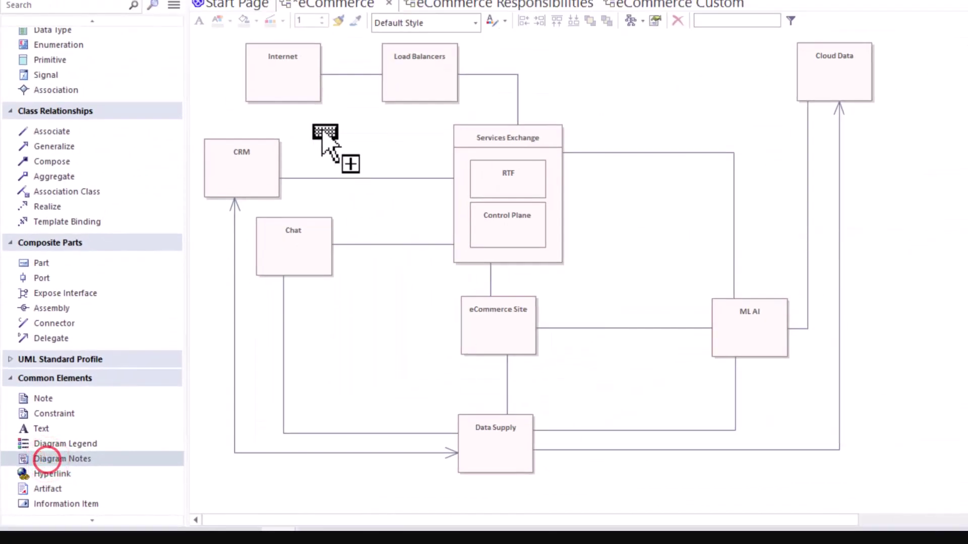
{"action": "left_click_drag", "start_coordinate": [322, 136], "coordinate": [325, 144]}
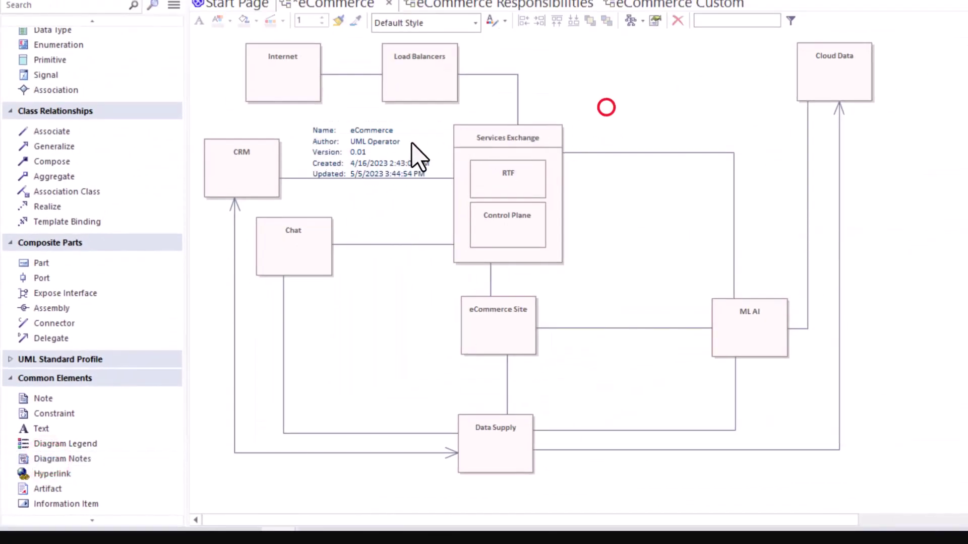
{"action": "key", "text": "Delete"}
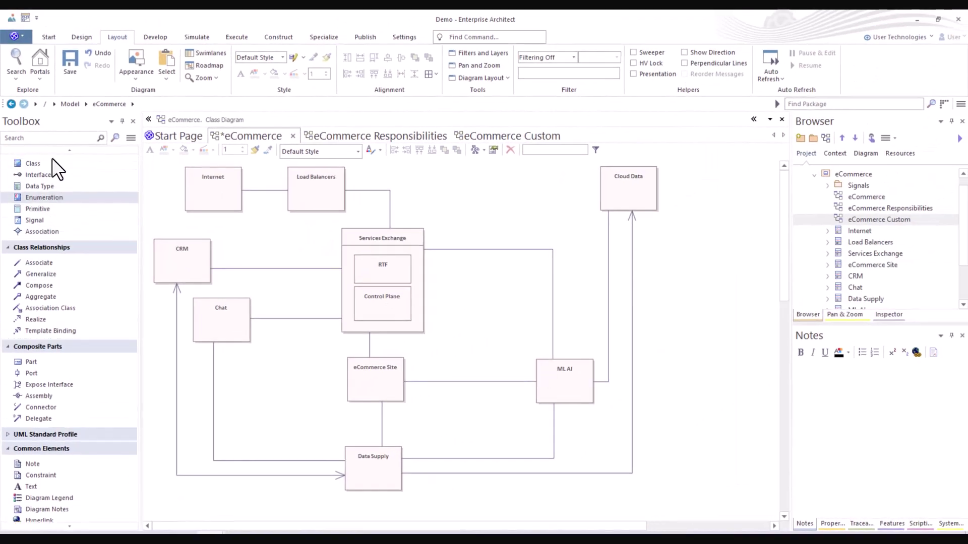
Step: Make the Services Exchange to Data Supply association visible and shift its connector line onto the eCommerce Site class
{"action": "scroll", "coordinate": [54, 168], "scroll_direction": "up", "scroll_amount": 1}
{"action": "left_click", "coordinate": [132, 79]}
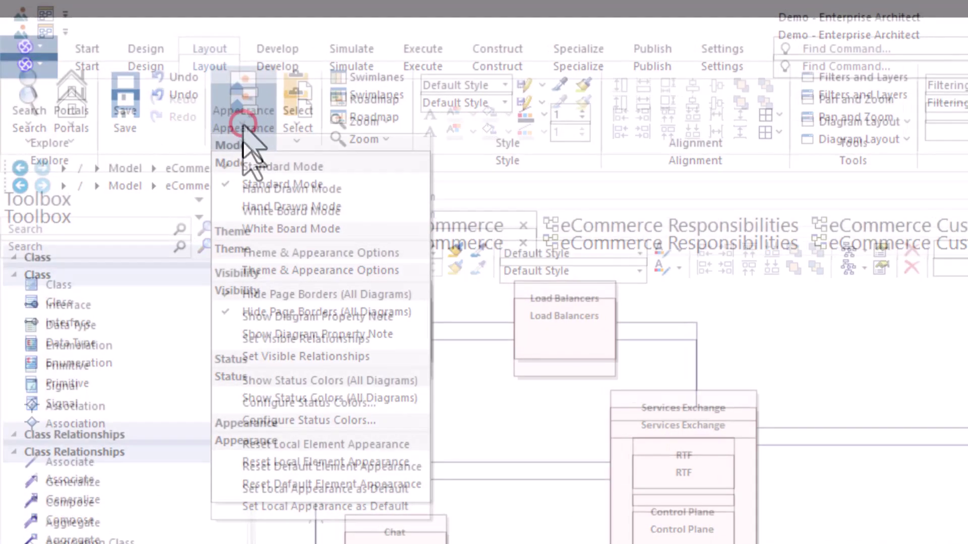
{"action": "left_click", "coordinate": [316, 341]}
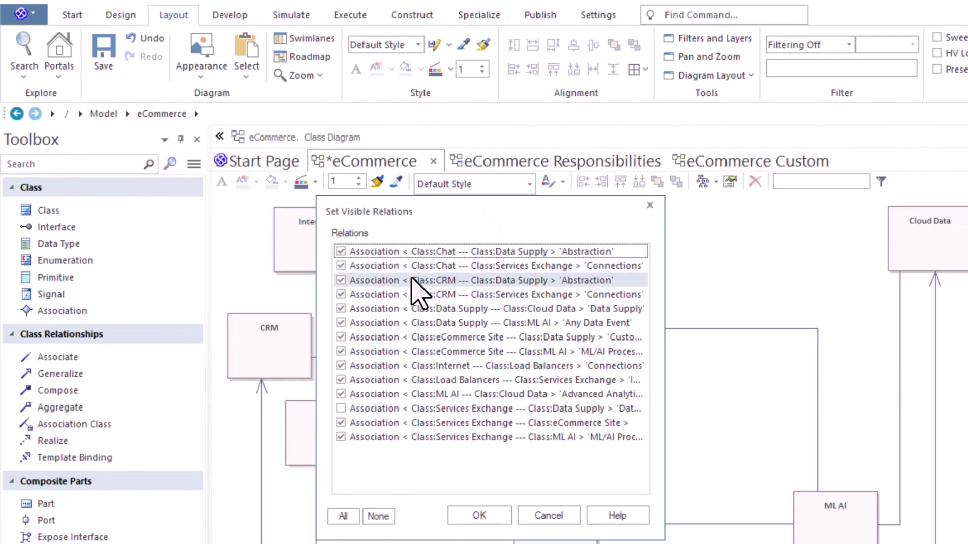
{"action": "left_click_drag", "start_coordinate": [491, 207], "coordinate": [815, 236]}
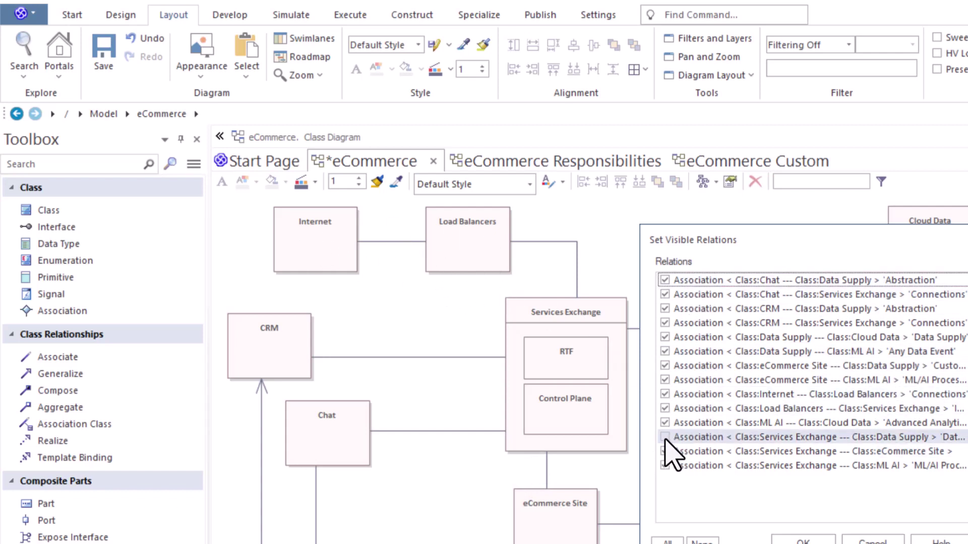
{"action": "left_click_drag", "start_coordinate": [819, 247], "coordinate": [841, 237]}
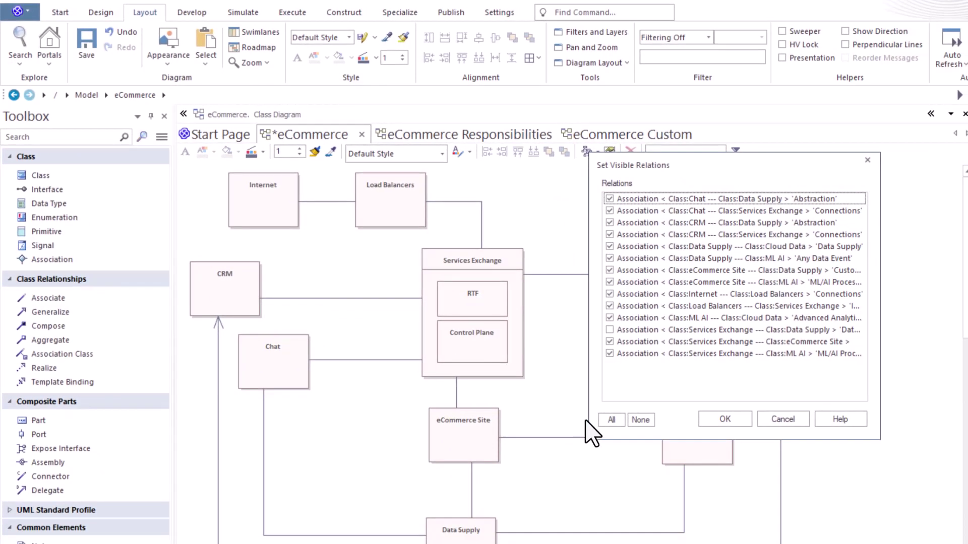
{"action": "left_click", "coordinate": [610, 330]}
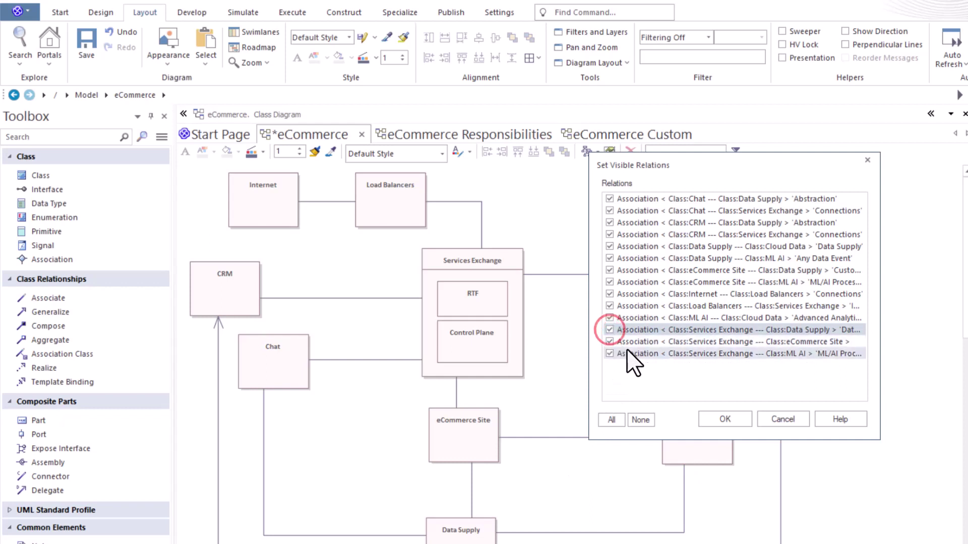
{"action": "left_click", "coordinate": [741, 420]}
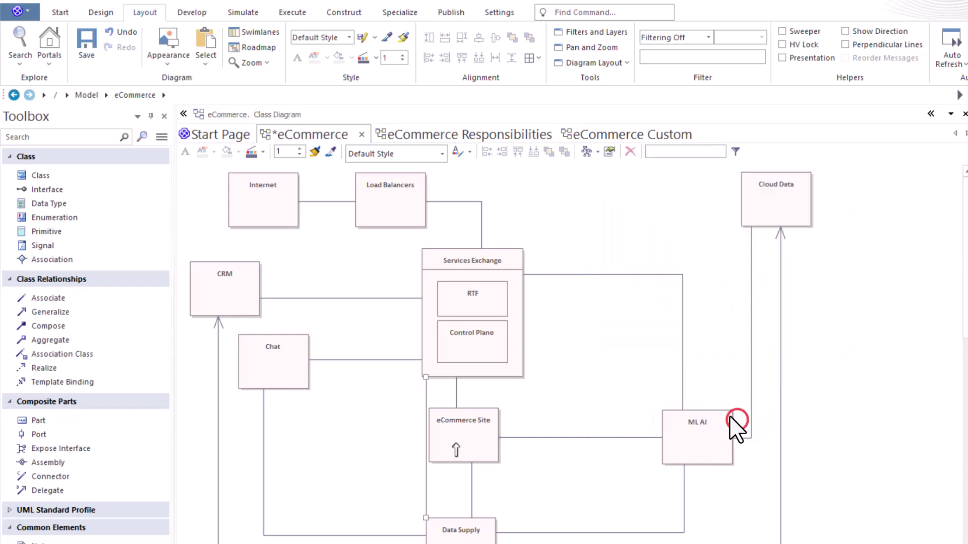
{"action": "left_click_drag", "start_coordinate": [423, 470], "coordinate": [450, 469]}
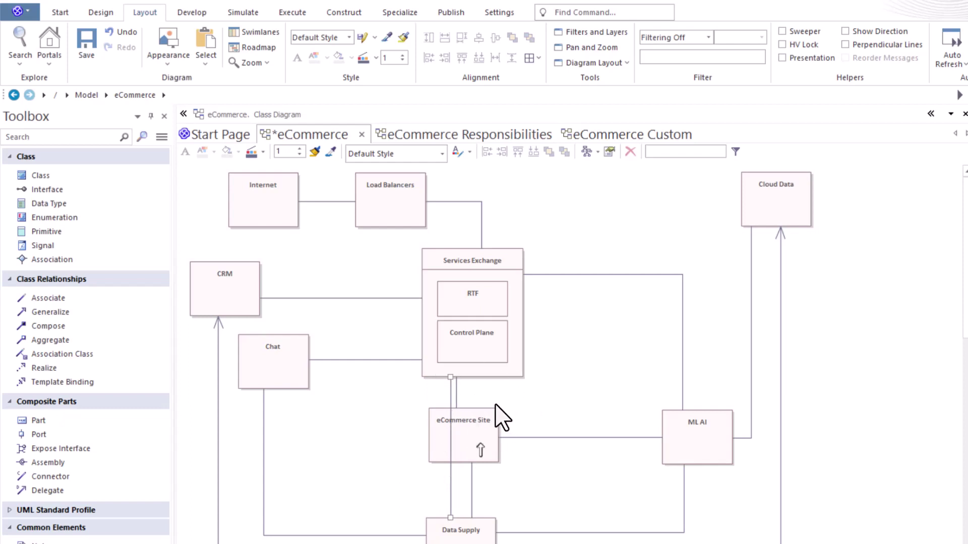
Step: Examine the relationships shown on the eCommerce Responsibilities and eCommerce Custom diagrams and return to the eCommerce diagram
{"action": "left_click", "coordinate": [446, 134]}
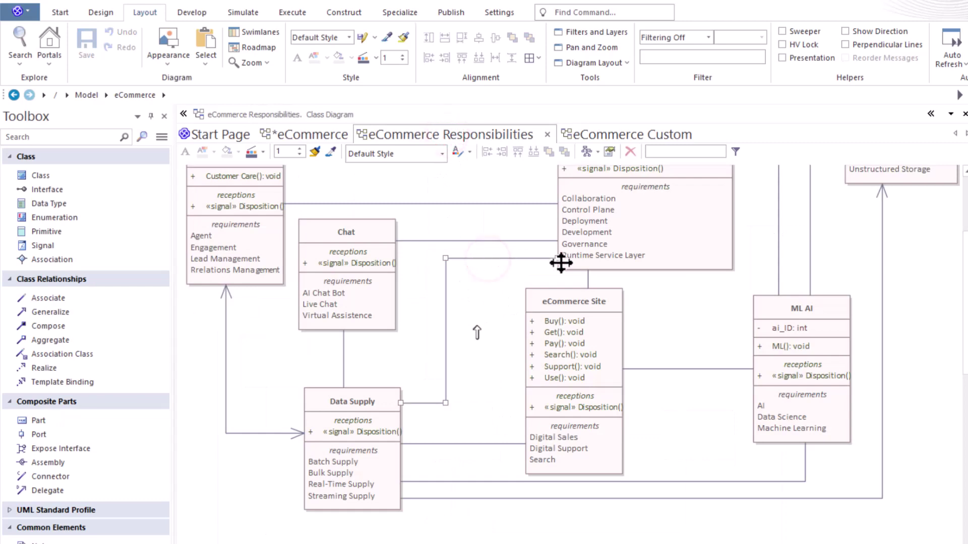
{"action": "scroll", "coordinate": [536, 295], "scroll_direction": "up", "scroll_amount": 3}
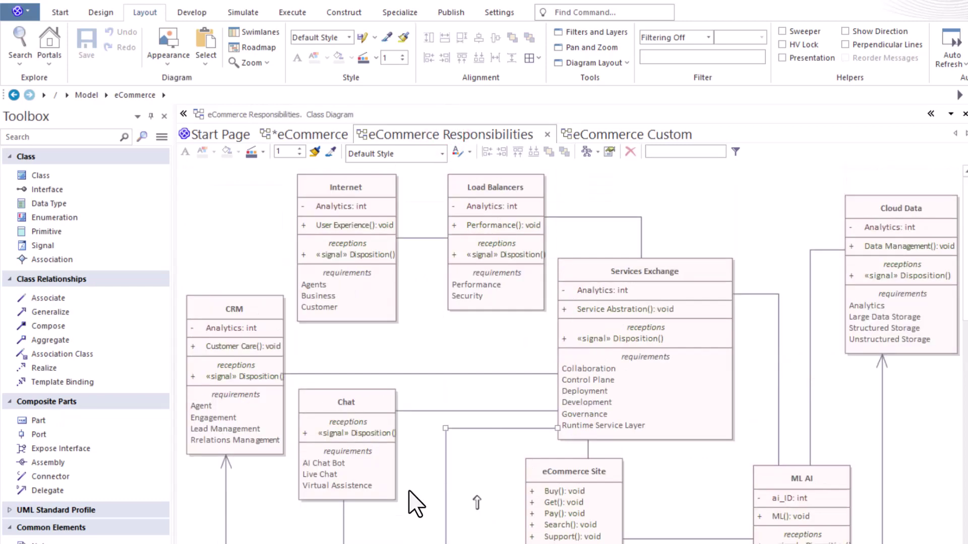
{"action": "left_click", "coordinate": [577, 134]}
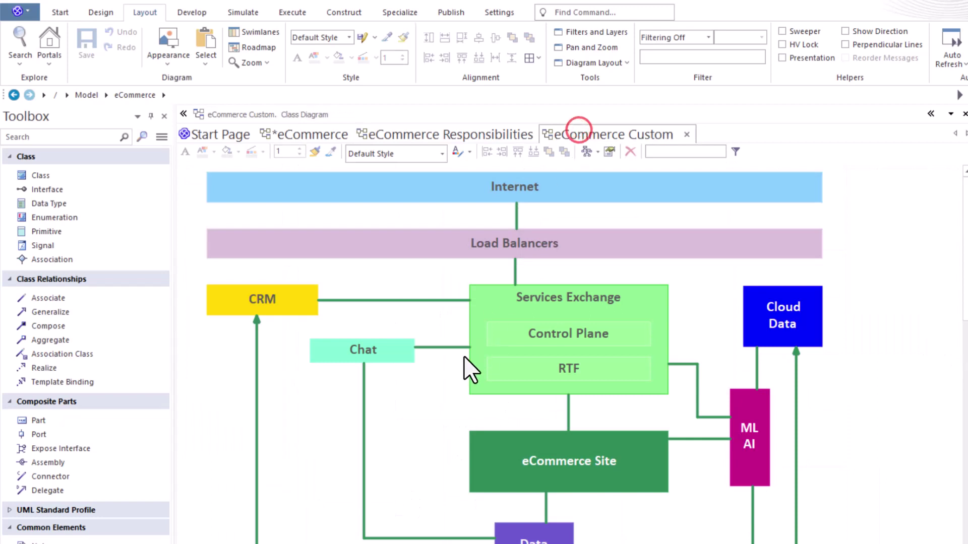
{"action": "left_click", "coordinate": [297, 134]}
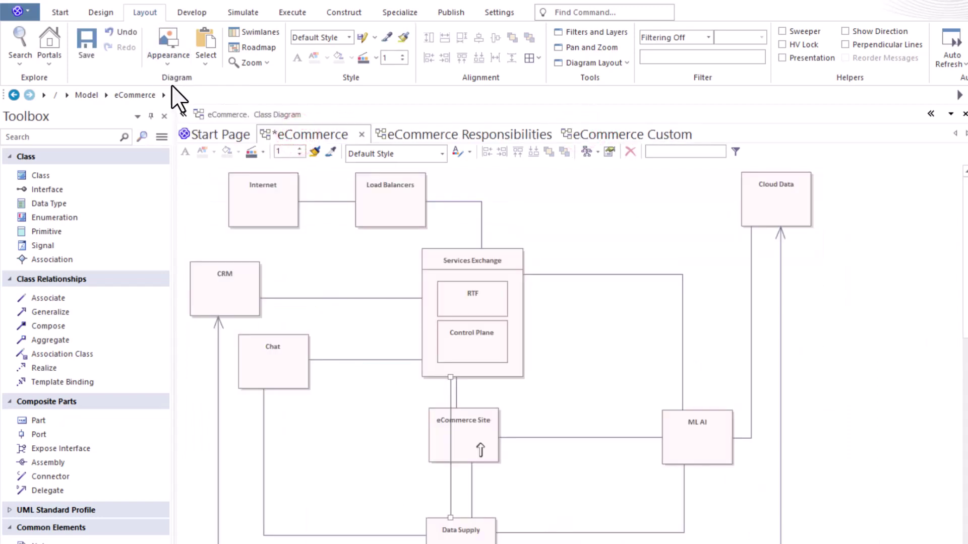
Step: Hide the Services Exchange to Data Supply association in the eCommerce diagram's visible relations
{"action": "left_click", "coordinate": [170, 64]}
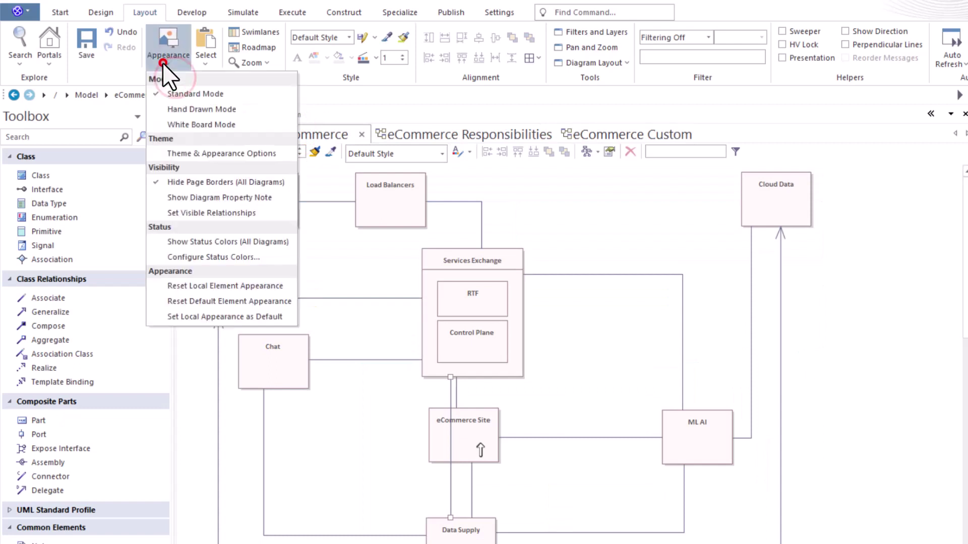
{"action": "left_click", "coordinate": [192, 213]}
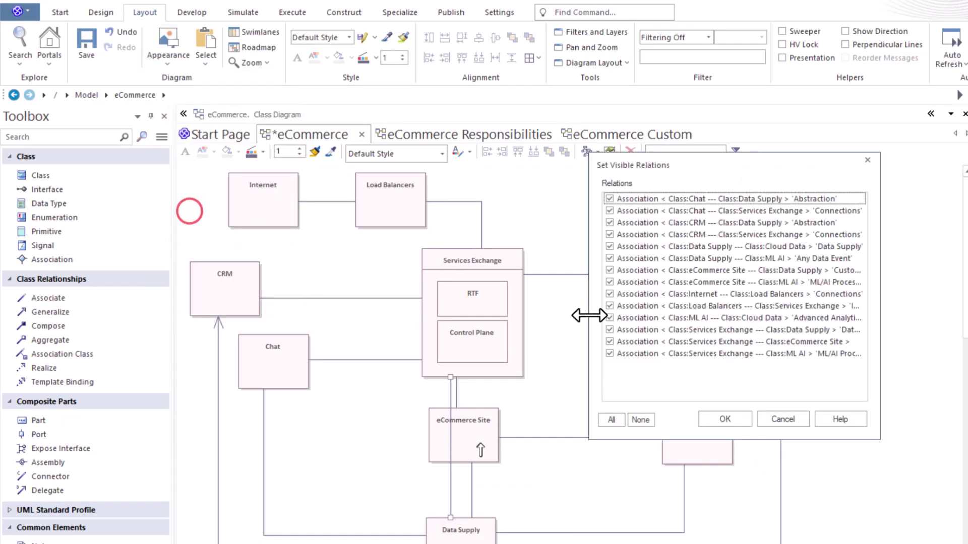
{"action": "left_click", "coordinate": [610, 329]}
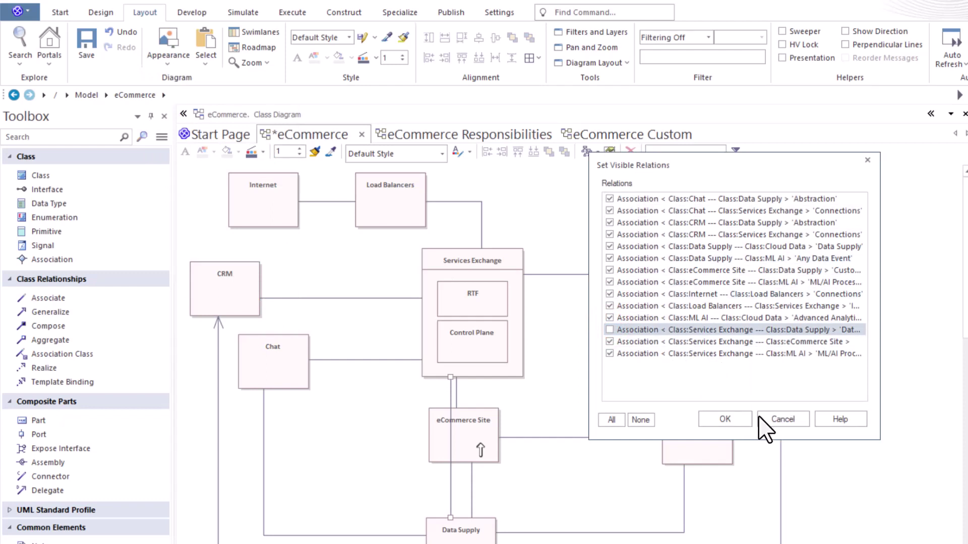
{"action": "left_click", "coordinate": [743, 421]}
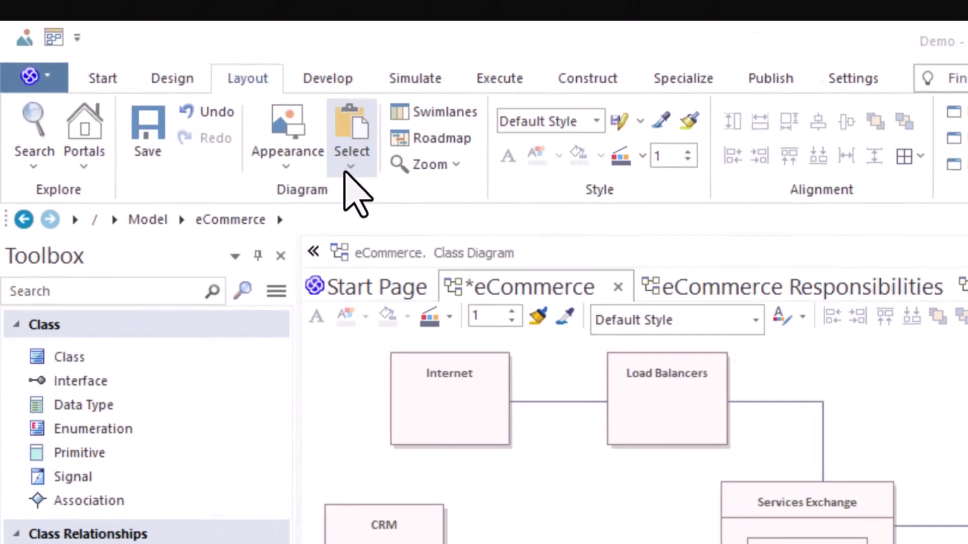
Step: Select all elements in the eCommerce diagram
{"action": "left_click", "coordinate": [350, 157]}
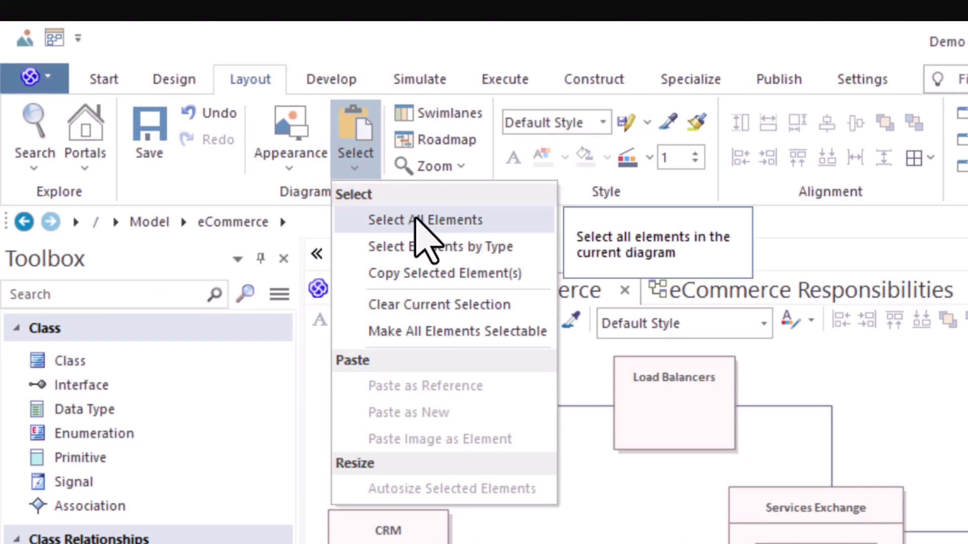
{"action": "left_click", "coordinate": [467, 222]}
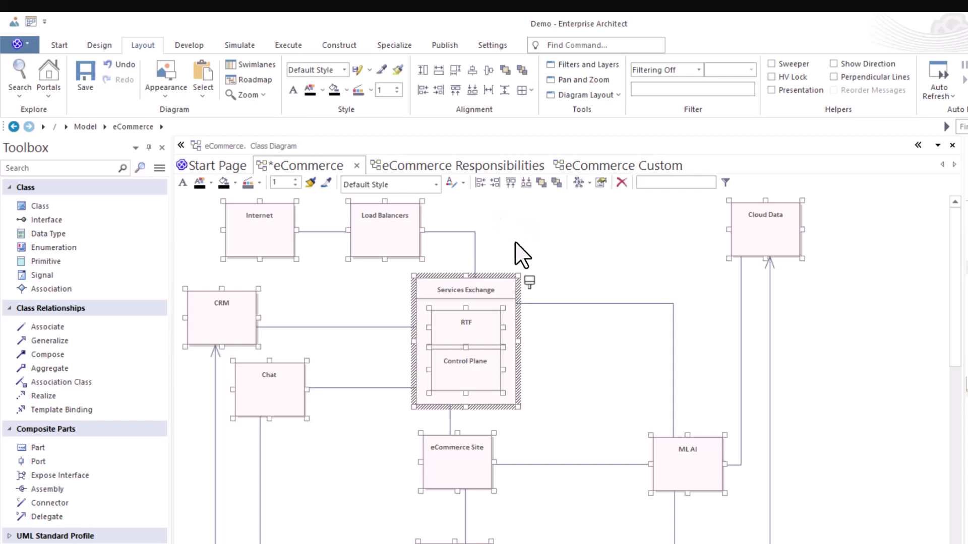
Step: Clear the selection and examine the options for selecting elements by type and stereotype, cancelling without choosing a type
{"action": "left_click", "coordinate": [521, 238]}
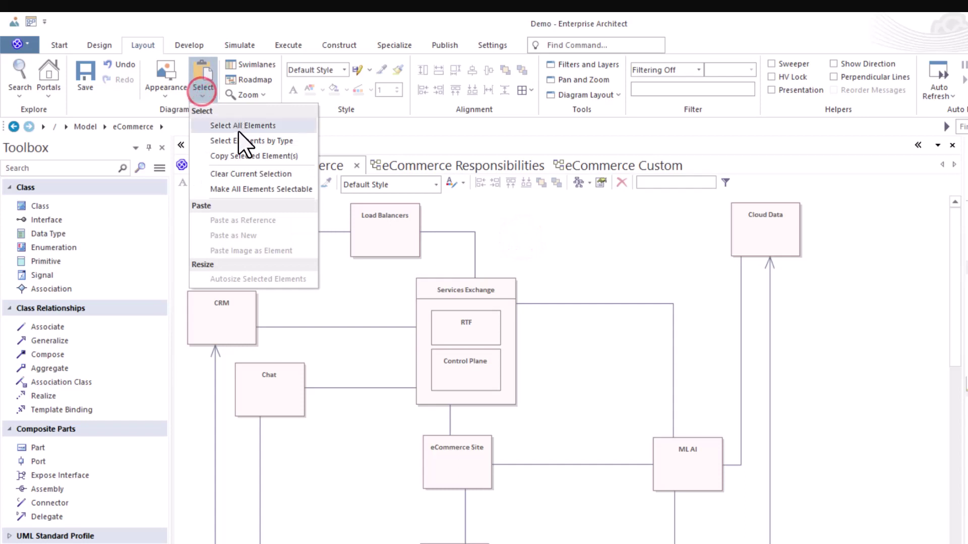
{"action": "left_click", "coordinate": [270, 142]}
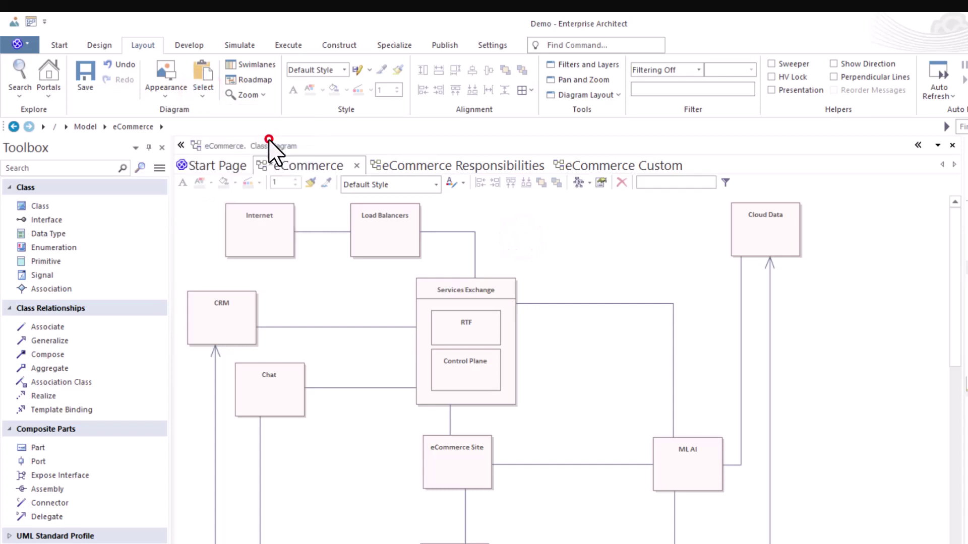
{"action": "left_click_drag", "start_coordinate": [612, 290], "coordinate": [625, 217]}
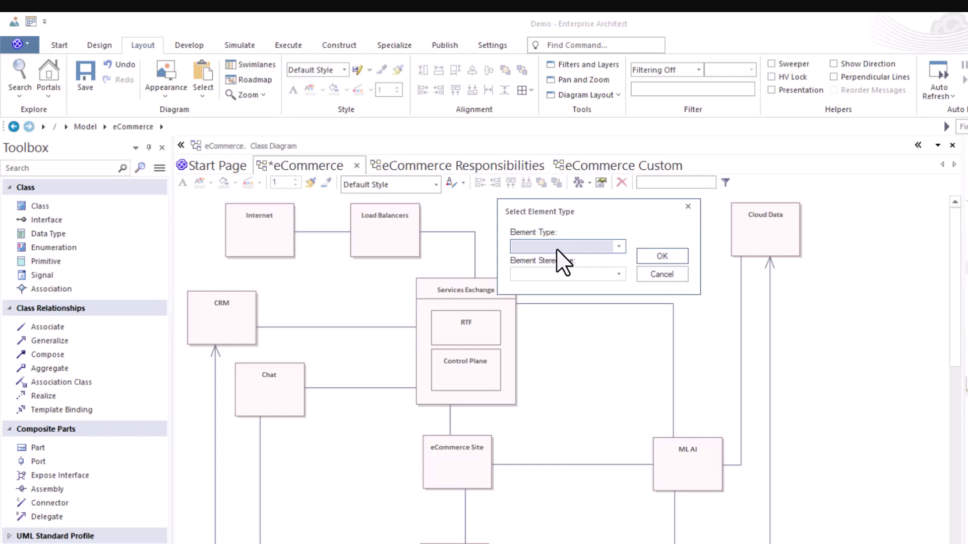
{"action": "left_click", "coordinate": [654, 275]}
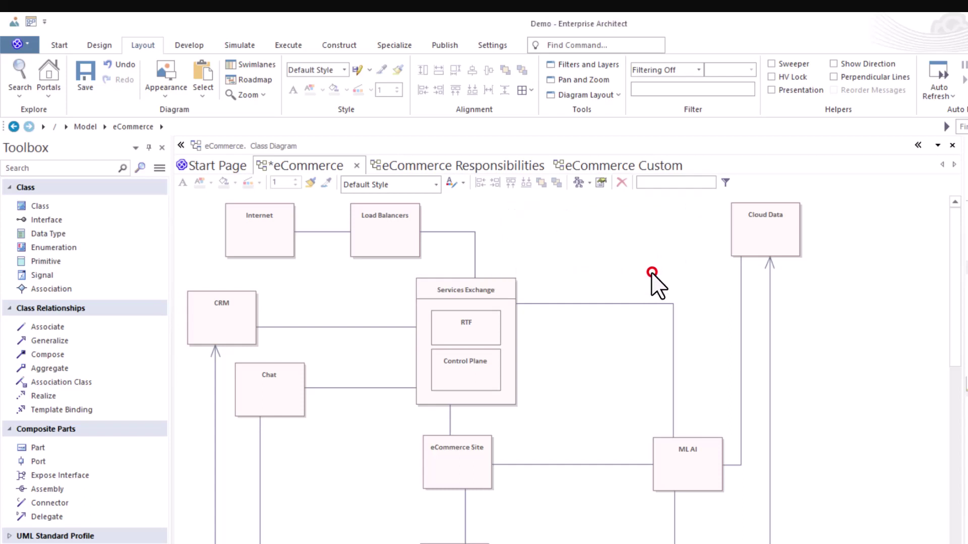
Step: Select the Load Balancers, Services Exchange and Chat classes with one area selection, including the nested elements, and clear the selection
{"action": "left_click", "coordinate": [202, 94]}
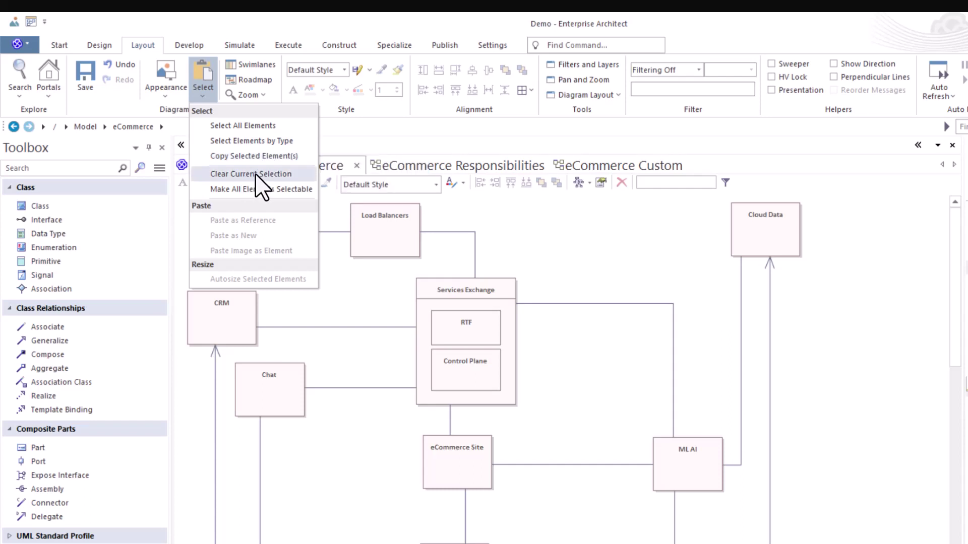
{"action": "left_click", "coordinate": [546, 240]}
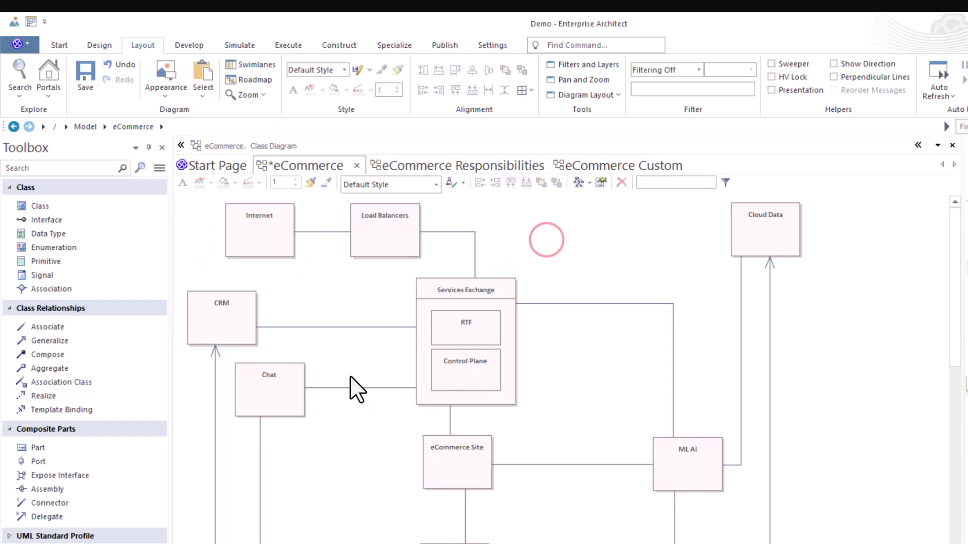
{"action": "left_click_drag", "start_coordinate": [545, 242], "coordinate": [301, 370]}
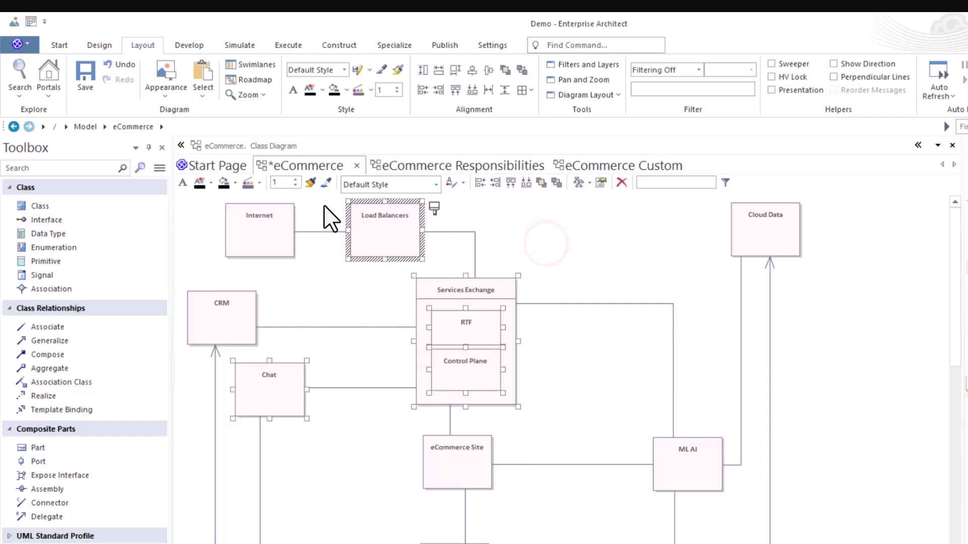
{"action": "left_click", "coordinate": [196, 94]}
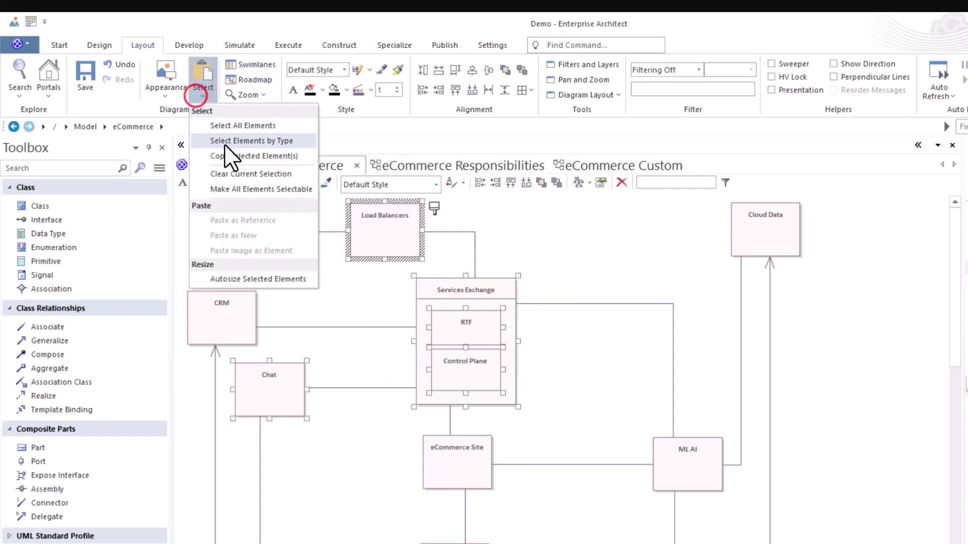
{"action": "left_click", "coordinate": [245, 173]}
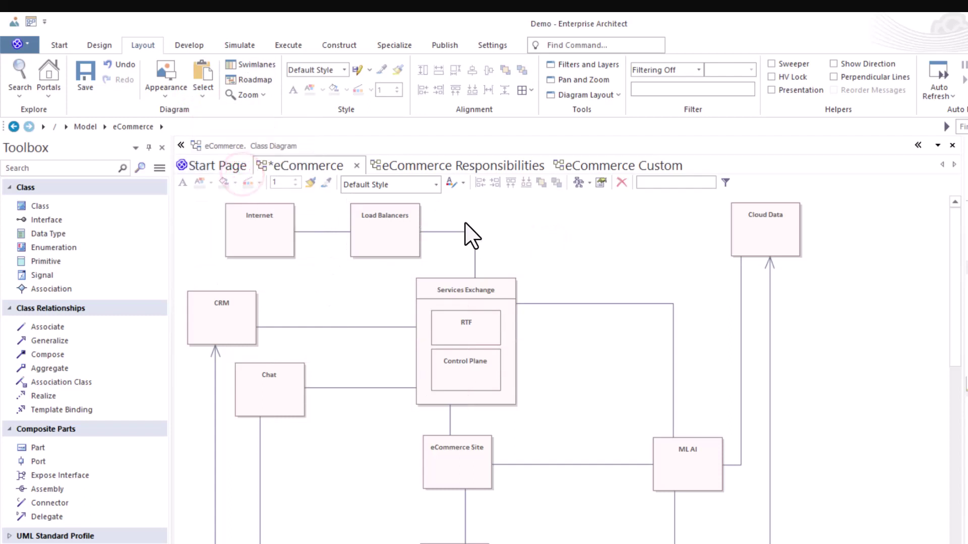
{"action": "left_click", "coordinate": [341, 286]}
{"action": "left_click", "coordinate": [546, 255]}
{"action": "left_click", "coordinate": [660, 251]}
{"action": "left_click", "coordinate": [170, 90]}
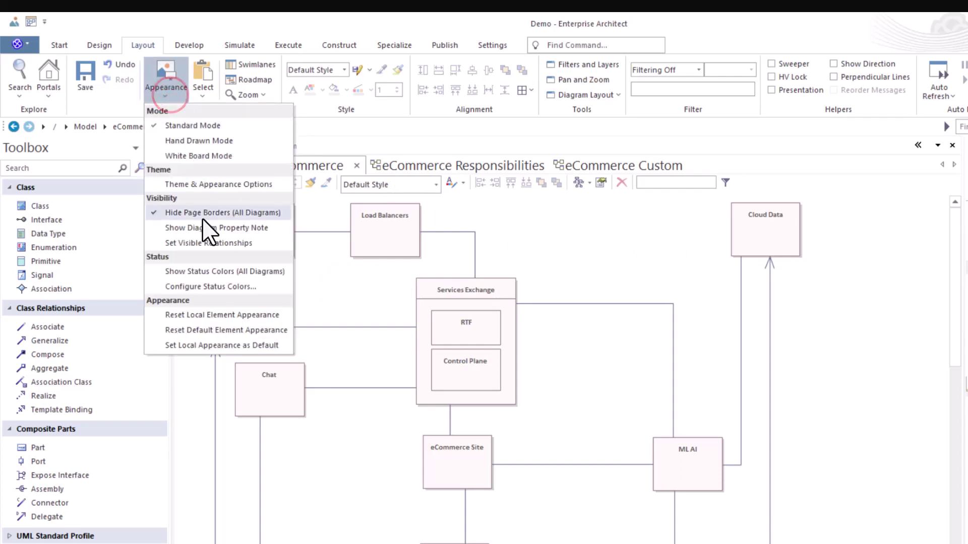
{"action": "left_click", "coordinate": [201, 92]}
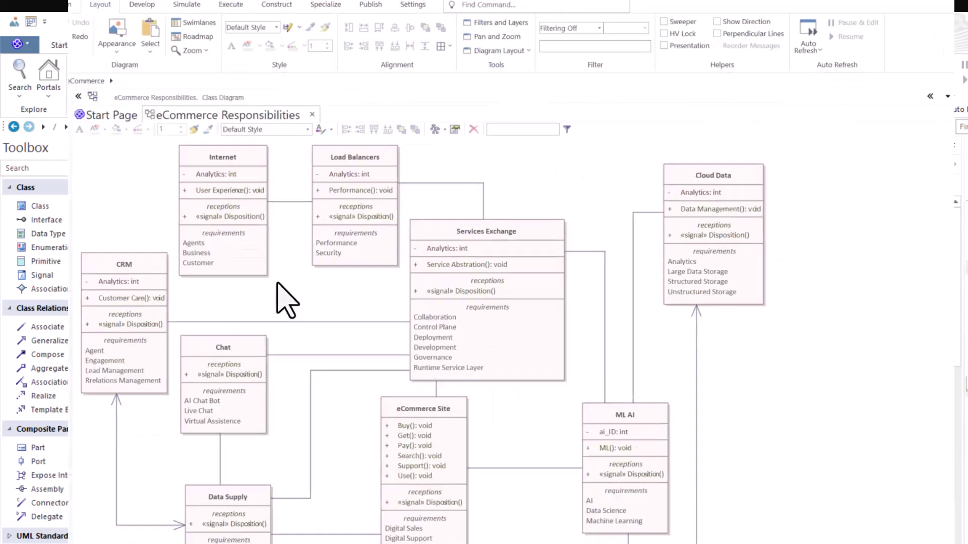
Step: Turn off the Selectable behavior of the Chat class on the eCommerce Responsibilities diagram
{"action": "left_click", "coordinate": [242, 348]}
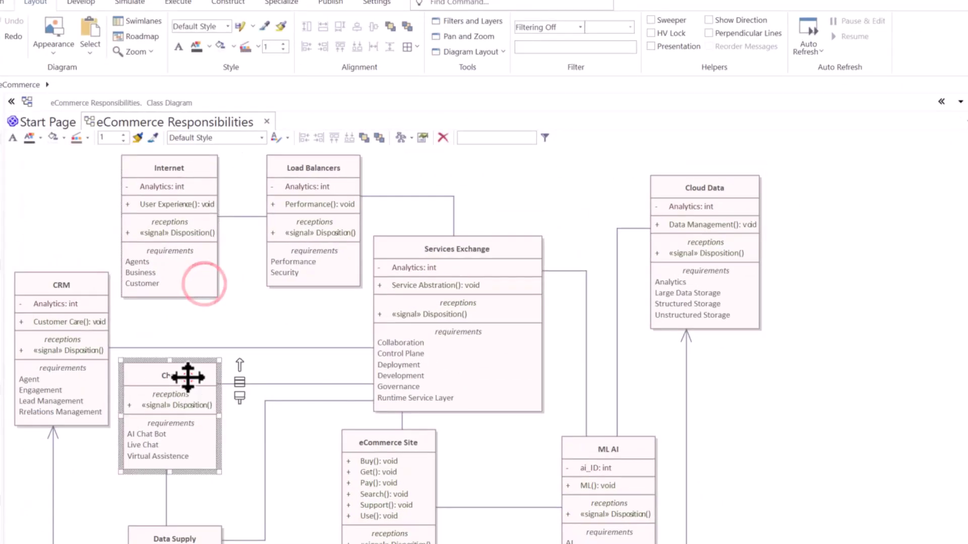
{"action": "right_click", "coordinate": [238, 339]}
{"action": "left_click", "coordinate": [205, 293]}
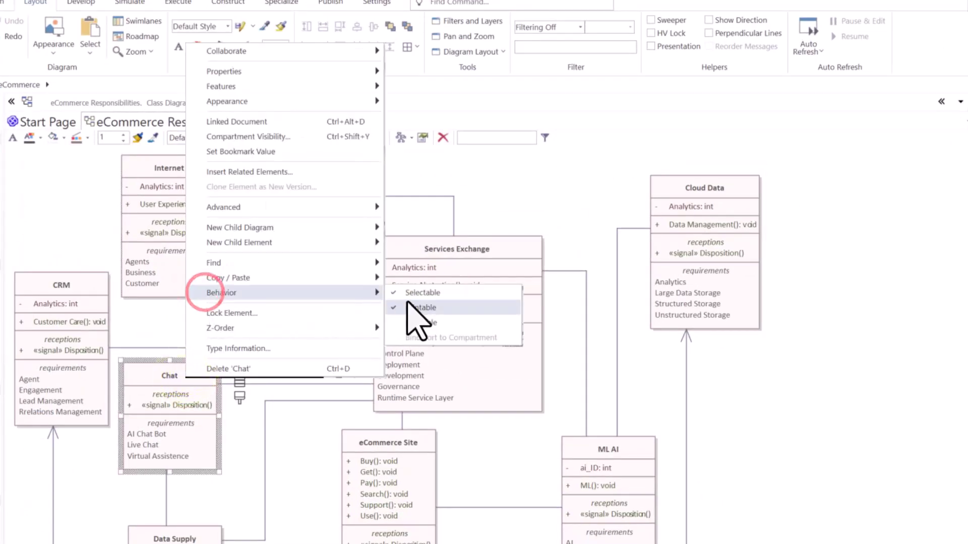
{"action": "left_click", "coordinate": [420, 298]}
Step: Check the Chat class's reduced options and test whether the Internet and Chat classes can be selected
{"action": "right_click", "coordinate": [194, 376]}
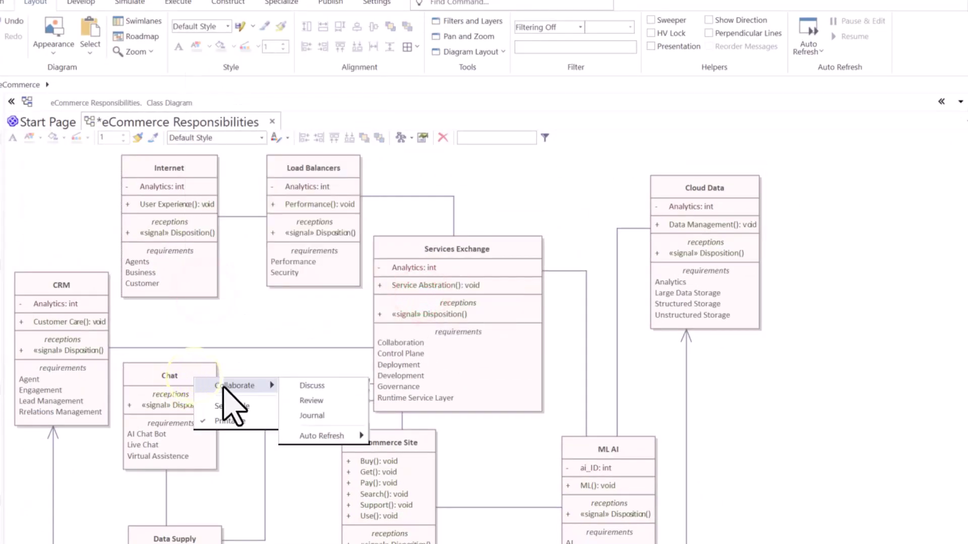
{"action": "left_click", "coordinate": [245, 324]}
{"action": "left_click_drag", "start_coordinate": [176, 276], "coordinate": [178, 276]}
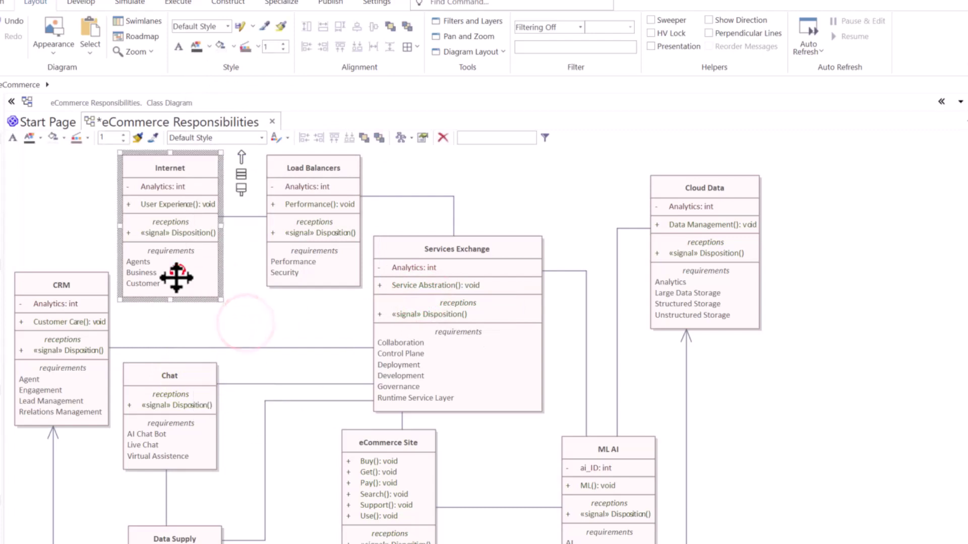
{"action": "left_click", "coordinate": [170, 378]}
{"action": "left_click", "coordinate": [192, 377]}
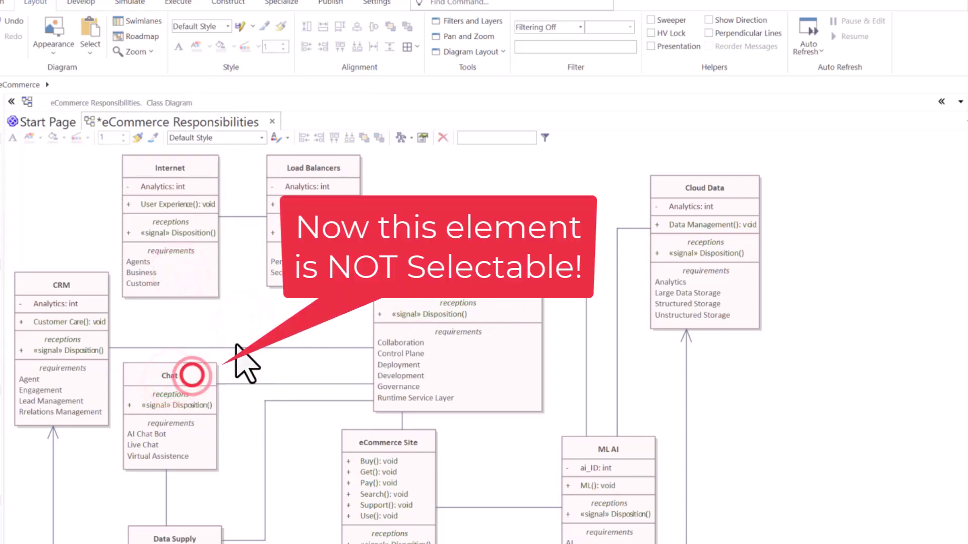
{"action": "left_click", "coordinate": [242, 320]}
Step: Make all elements on the eCommerce Responsibilities diagram selectable and test the Chat class again
{"action": "left_click", "coordinate": [89, 49]}
{"action": "left_click", "coordinate": [121, 135]}
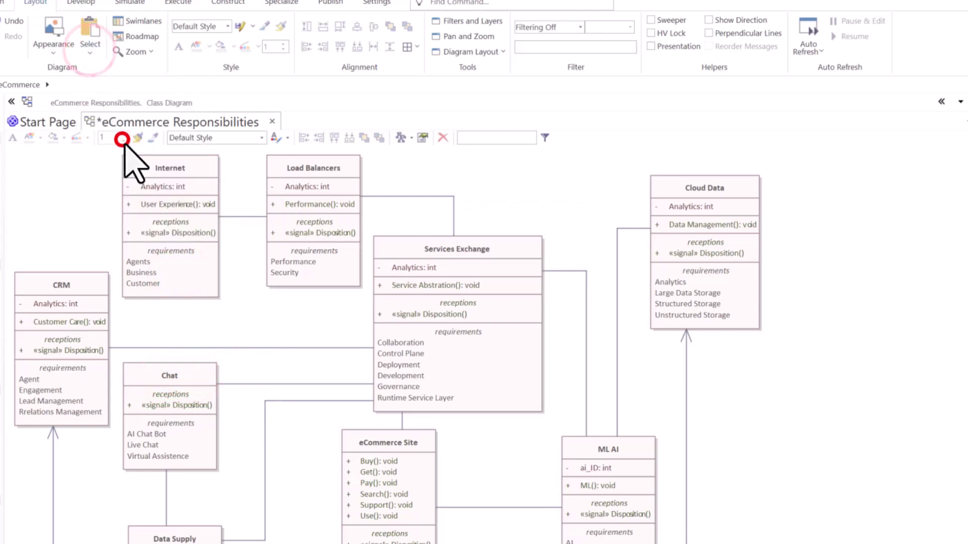
{"action": "left_click", "coordinate": [189, 377]}
{"action": "right_click", "coordinate": [189, 377]}
{"action": "left_click", "coordinate": [362, 293]}
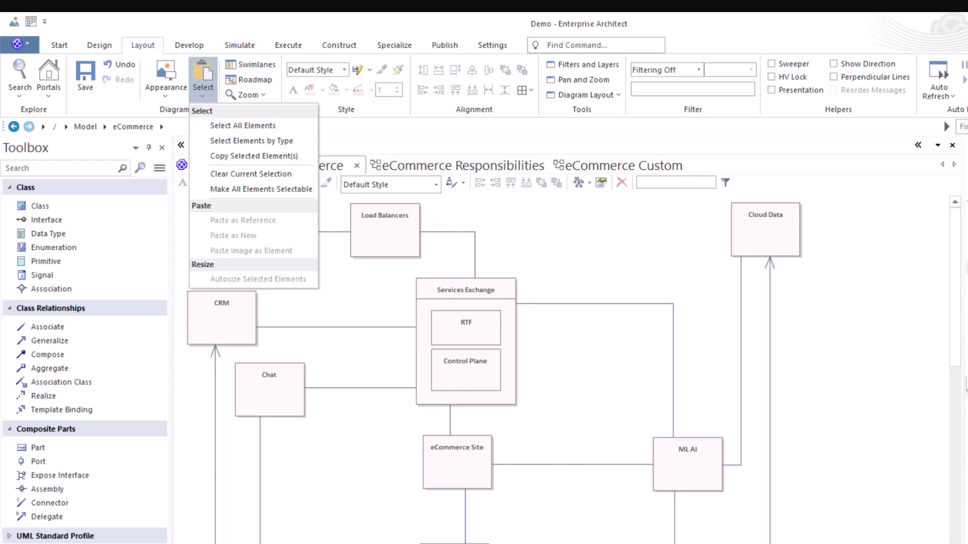
Step: Examine the Swimlanes and Matrix settings and the Roadmap options of the eCommerce diagram, cancelling without changes
{"action": "left_click", "coordinate": [203, 80]}
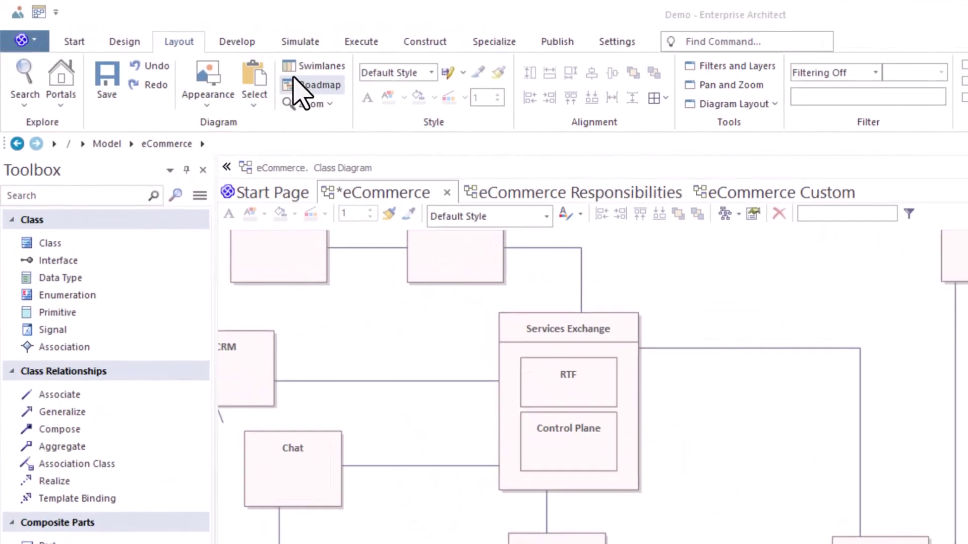
{"action": "left_click", "coordinate": [315, 66]}
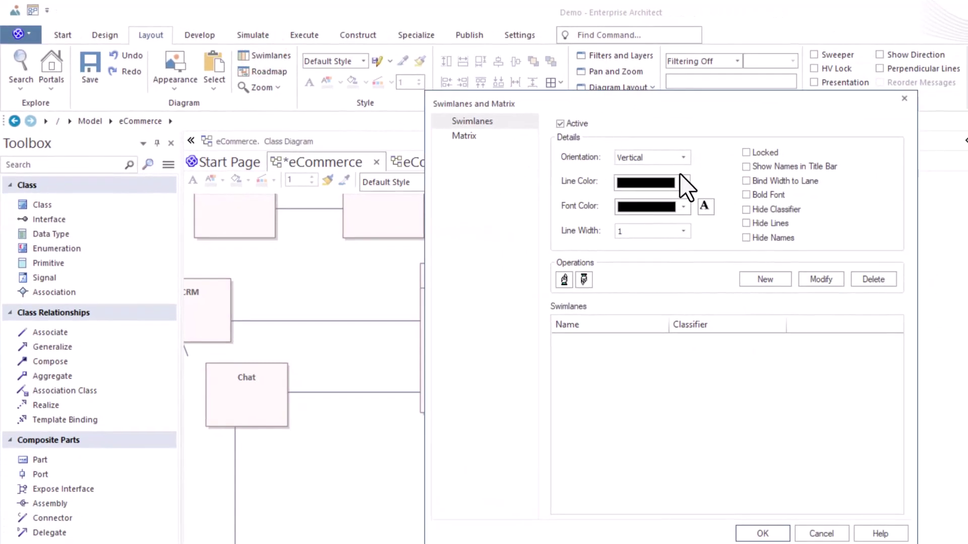
{"action": "left_click", "coordinate": [684, 157]}
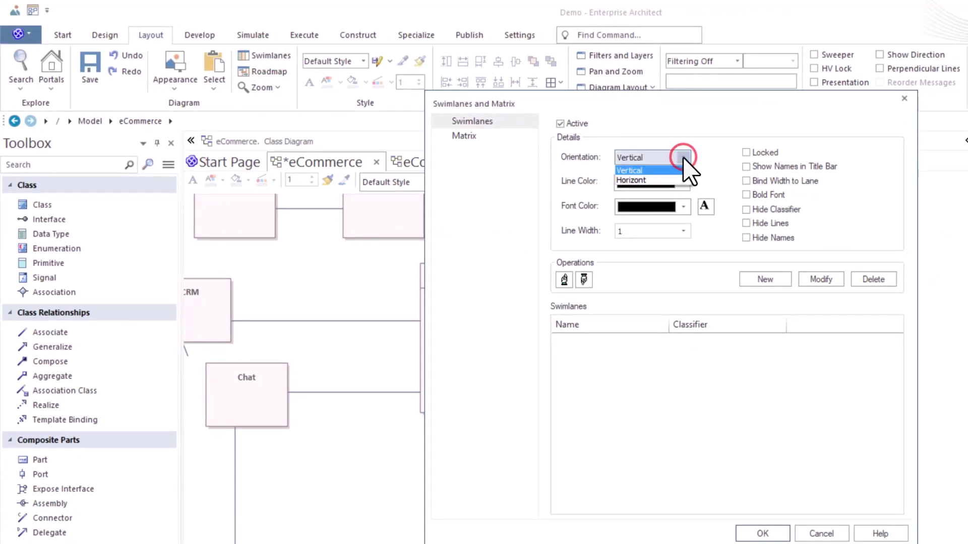
{"action": "left_click", "coordinate": [684, 157]}
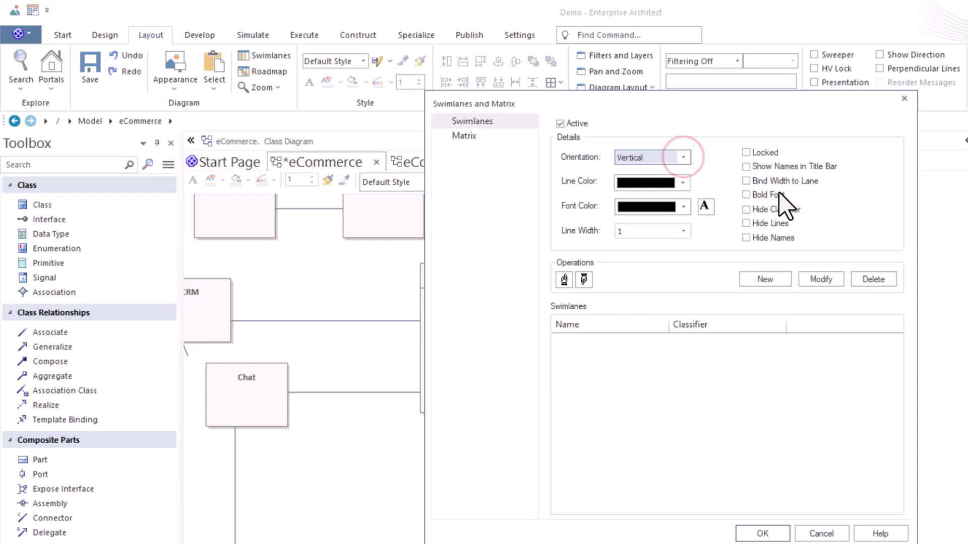
{"action": "left_click", "coordinate": [461, 138]}
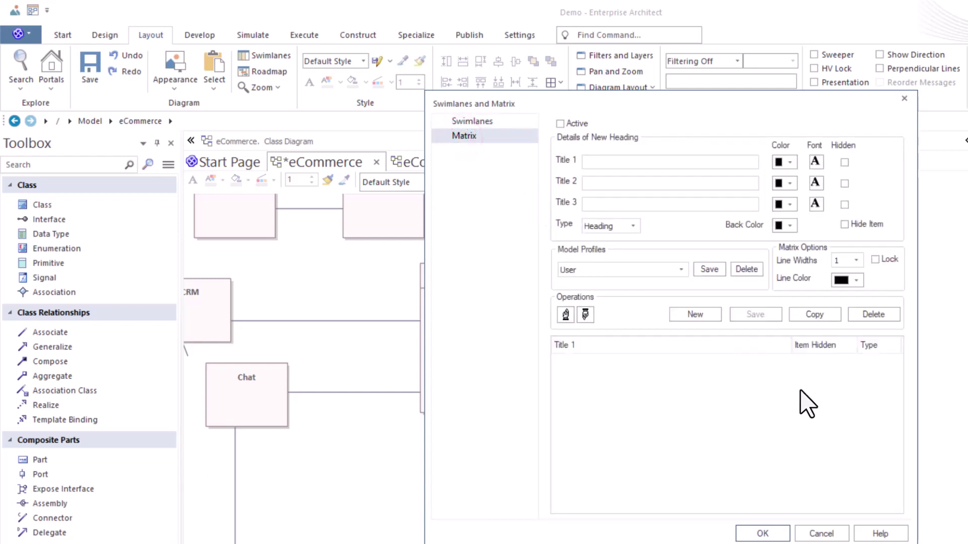
{"action": "left_click", "coordinate": [834, 535]}
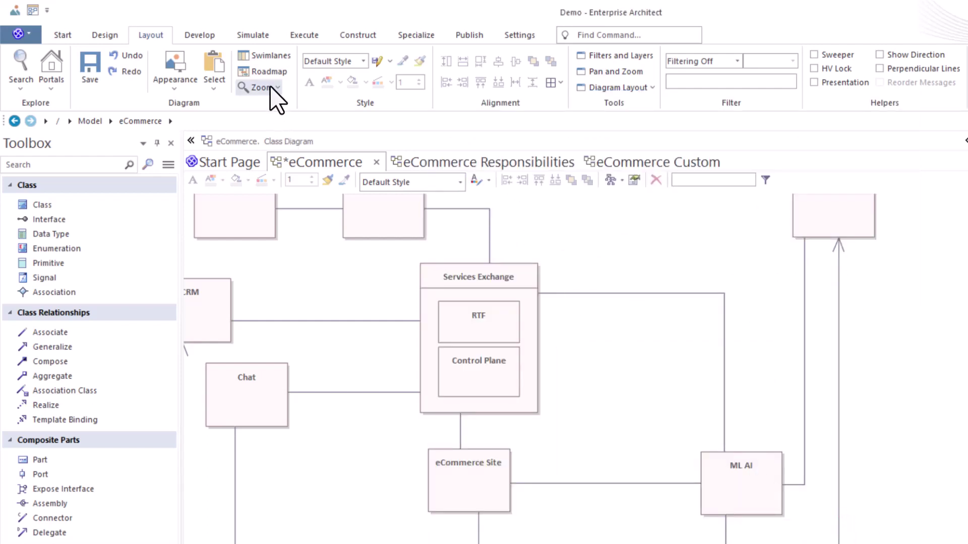
{"action": "left_click", "coordinate": [267, 73]}
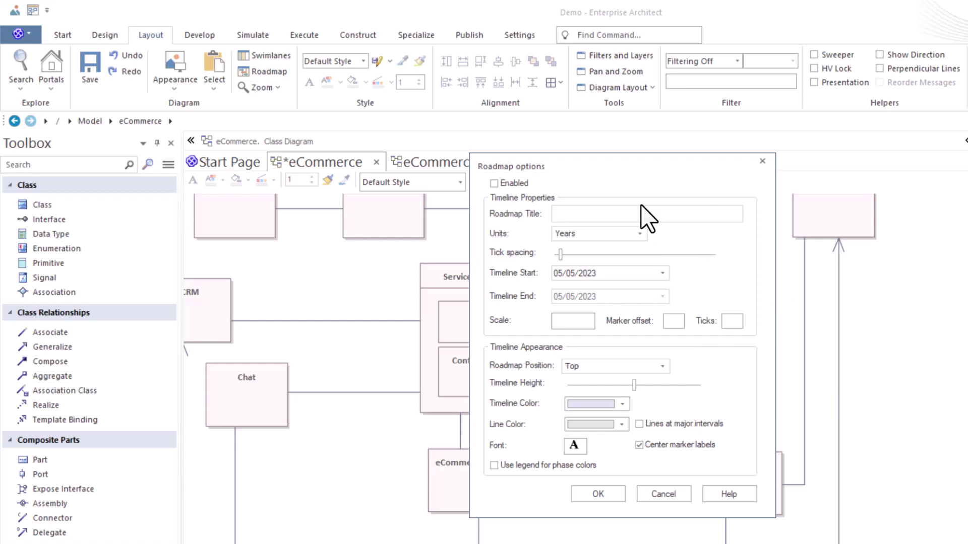
{"action": "left_click", "coordinate": [662, 495]}
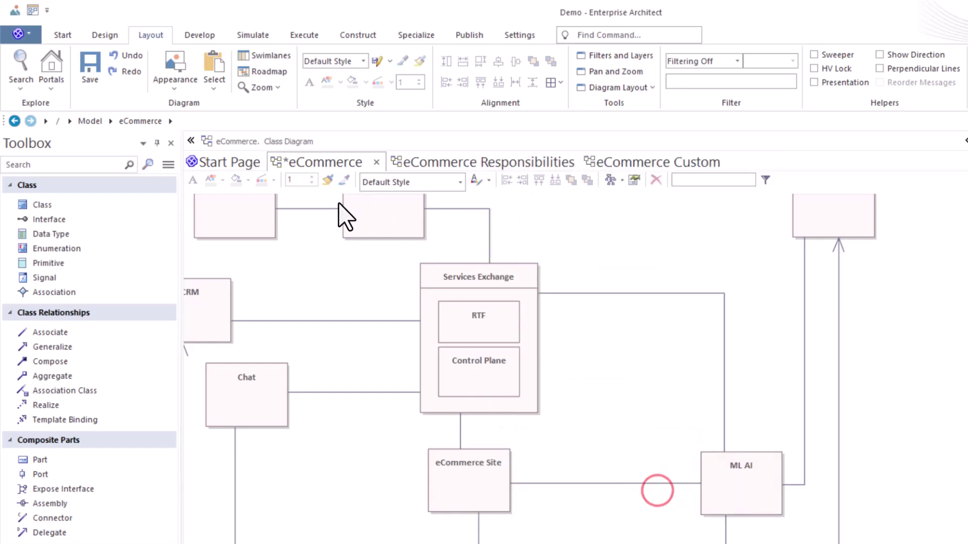
Step: Try persistent zoom levels of 200% and 50% on the eCommerce diagram and clear the persistent zoom
{"action": "left_click", "coordinate": [275, 87]}
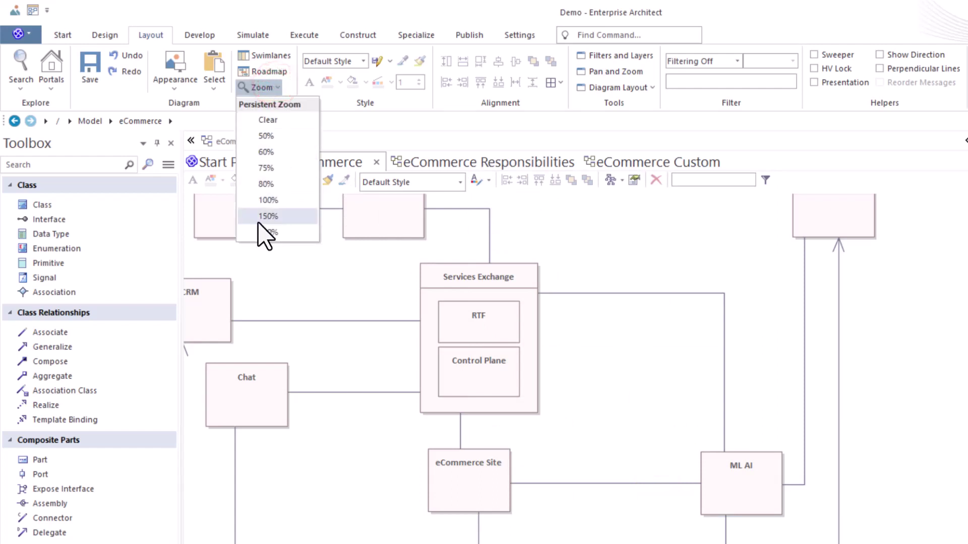
{"action": "left_click", "coordinate": [274, 230]}
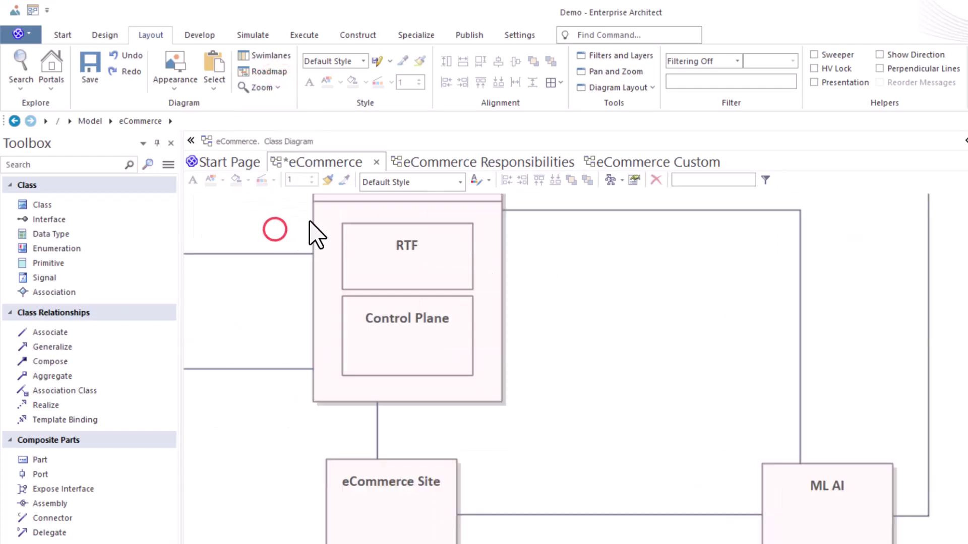
{"action": "left_click", "coordinate": [279, 88]}
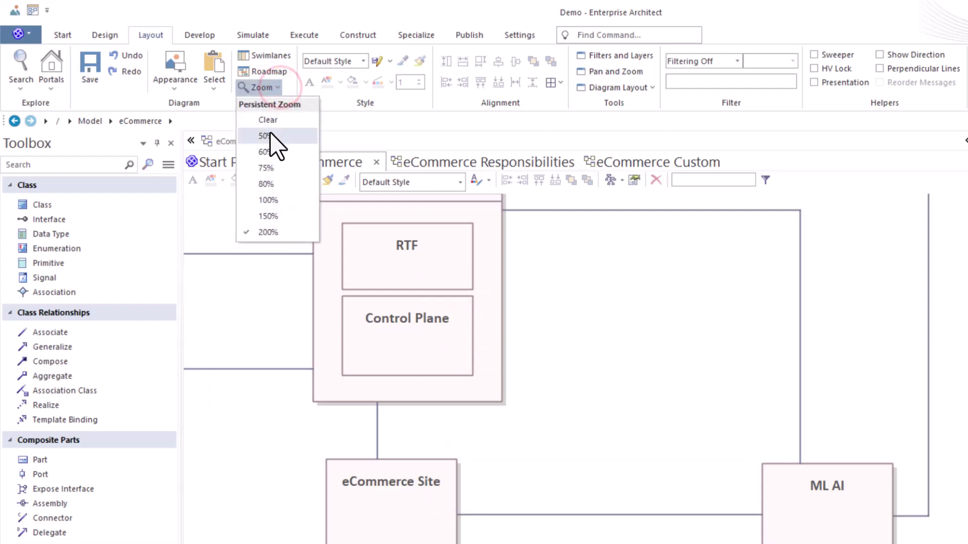
{"action": "left_click", "coordinate": [270, 132]}
{"action": "left_click", "coordinate": [278, 89]}
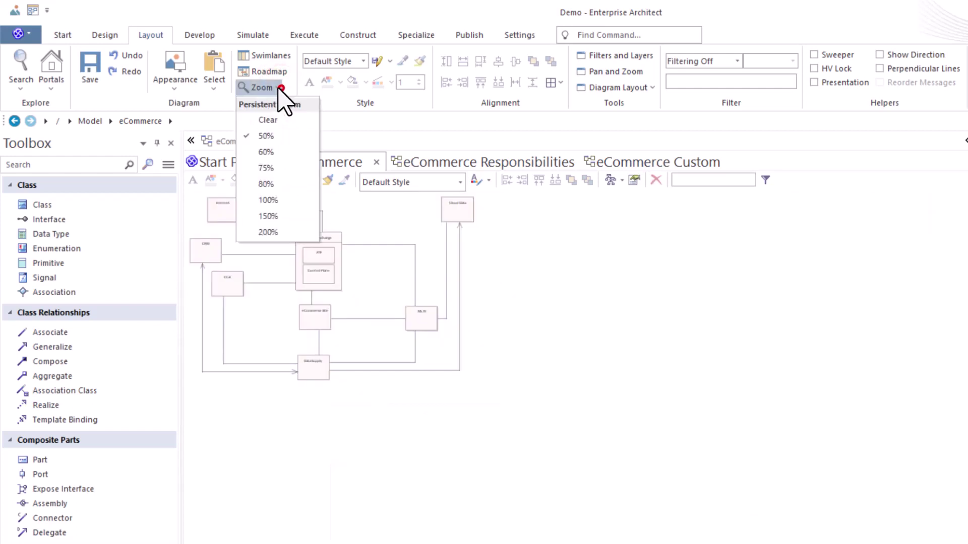
{"action": "left_click", "coordinate": [273, 118]}
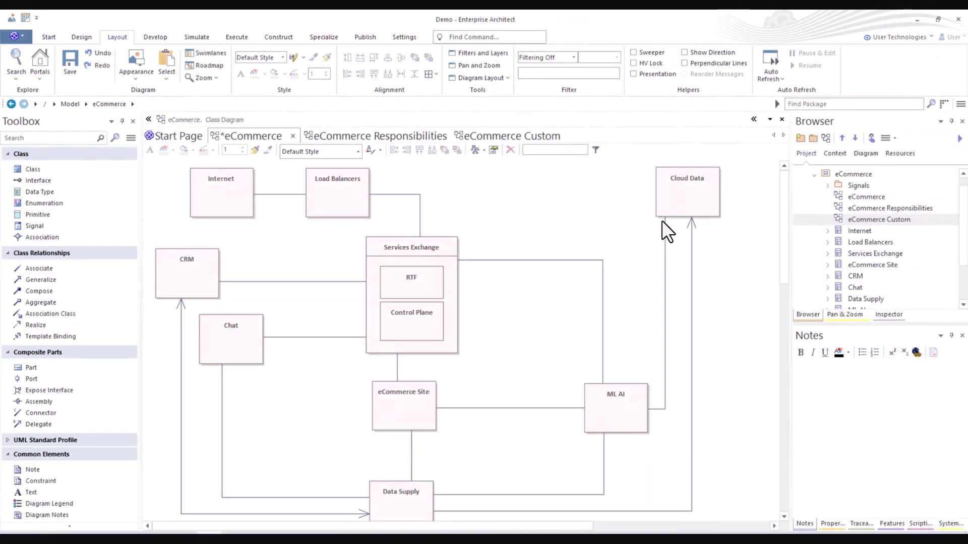
Step: View the eCommerce diagram's overview in Pan & Zoom and return to the project Browser
{"action": "left_click", "coordinate": [845, 312]}
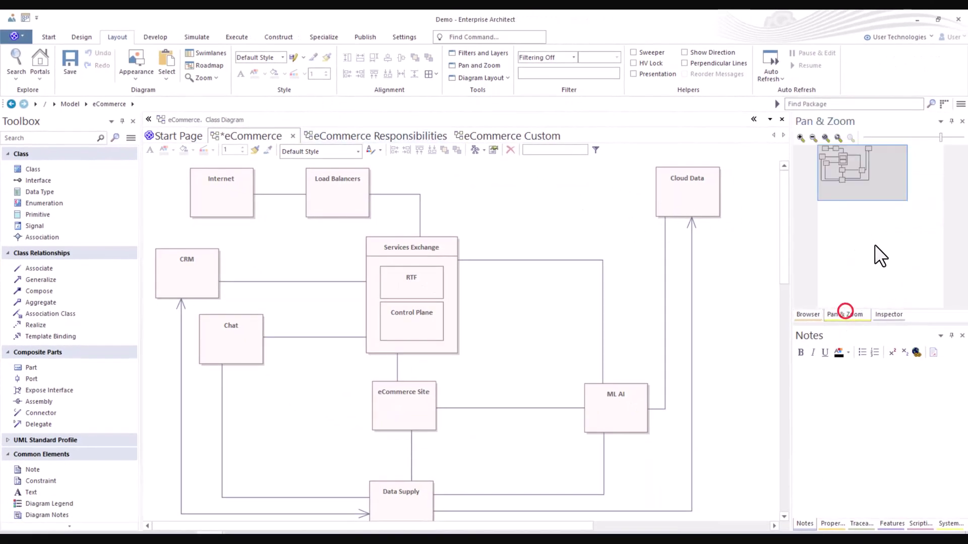
{"action": "left_click", "coordinate": [807, 314]}
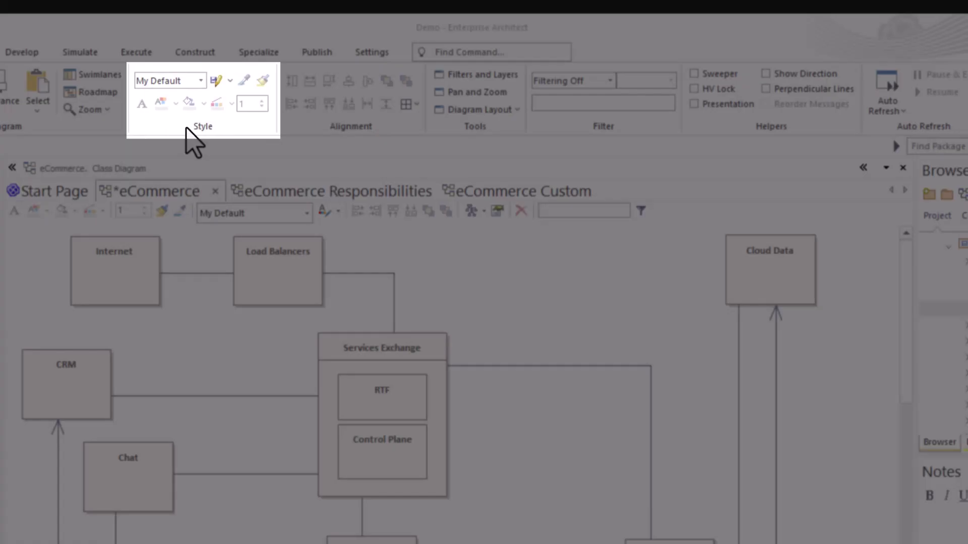
Step: Fill the Internet class on the eCommerce diagram with medium green
{"action": "left_click", "coordinate": [270, 89]}
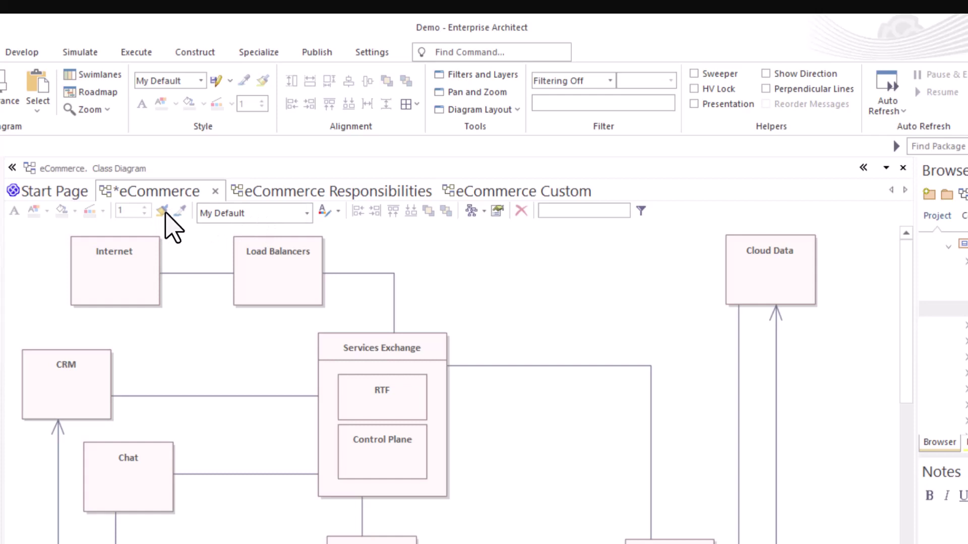
{"action": "left_click", "coordinate": [125, 260]}
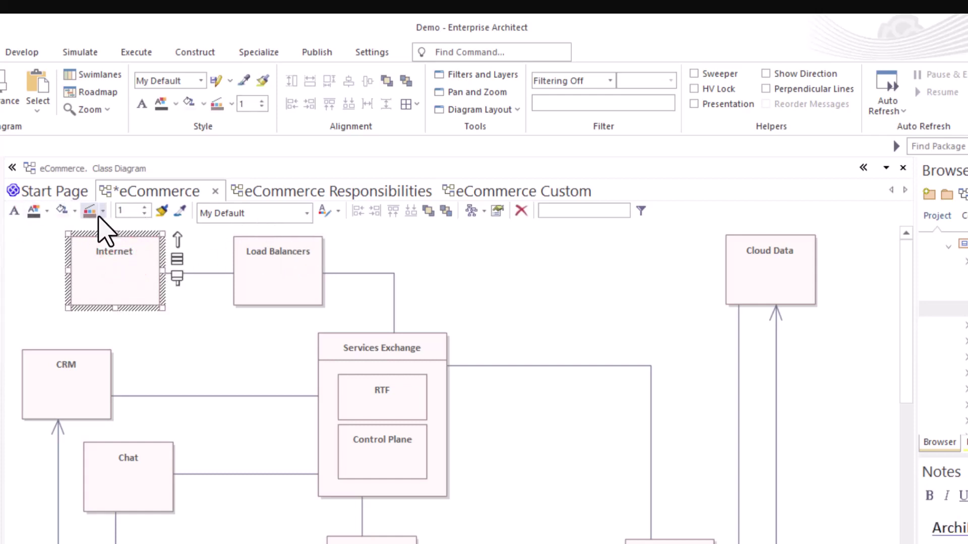
{"action": "left_click", "coordinate": [74, 211]}
{"action": "left_click", "coordinate": [74, 211]}
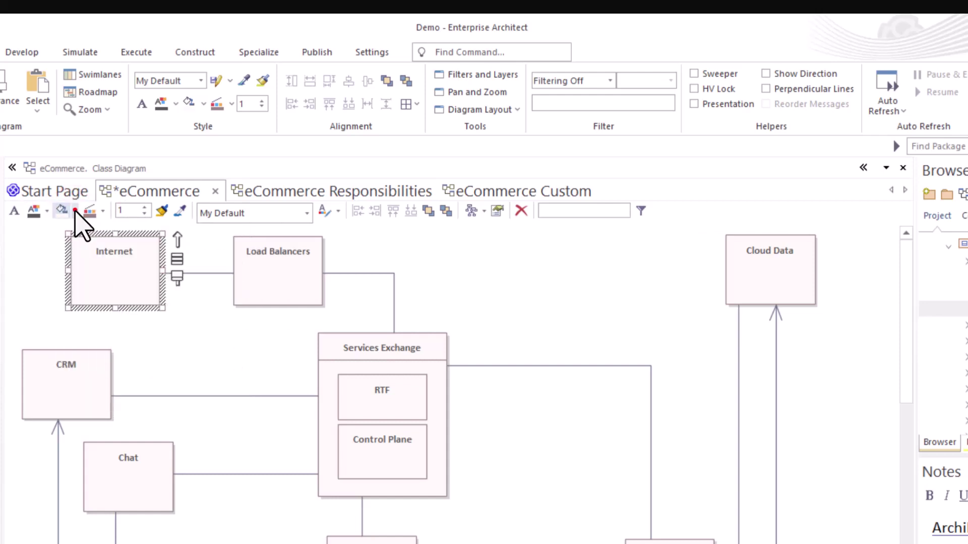
{"action": "left_click", "coordinate": [74, 211]}
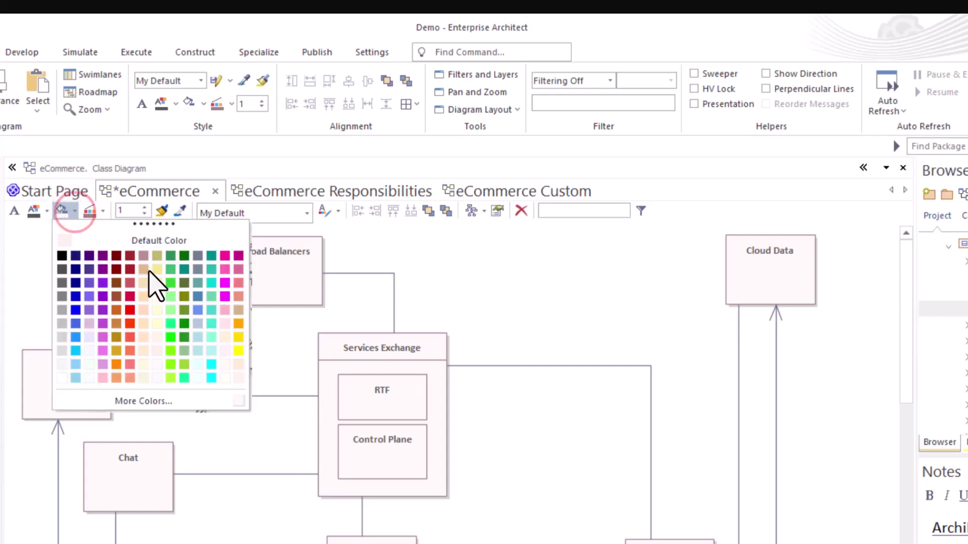
{"action": "left_click", "coordinate": [172, 269]}
{"action": "left_click", "coordinate": [49, 281]}
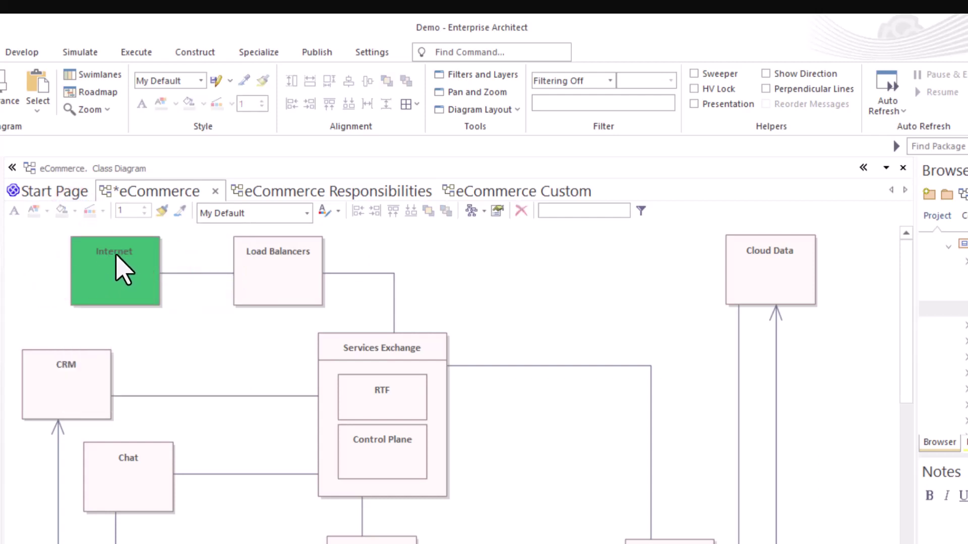
Step: Reset the Internet class's fill to the default color
{"action": "left_click", "coordinate": [121, 267]}
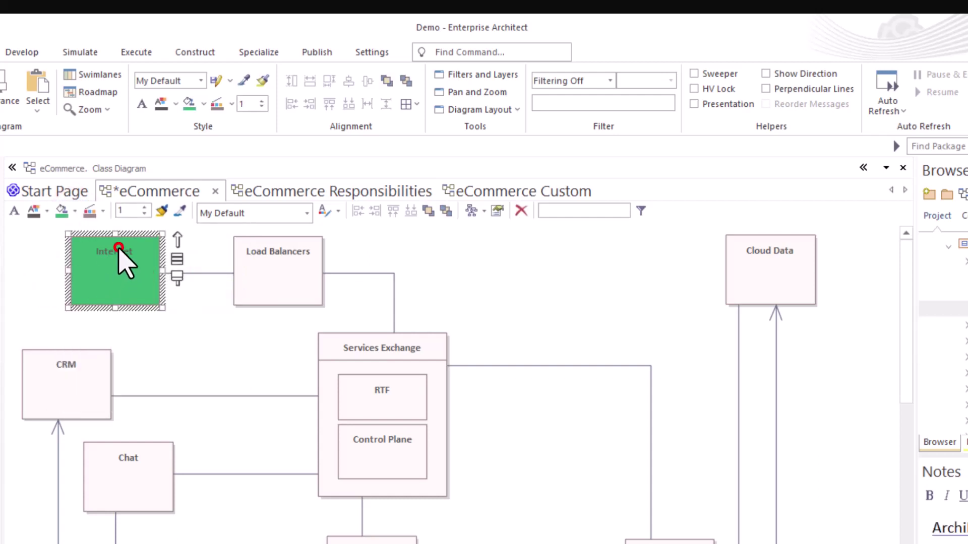
{"action": "left_click", "coordinate": [203, 104]}
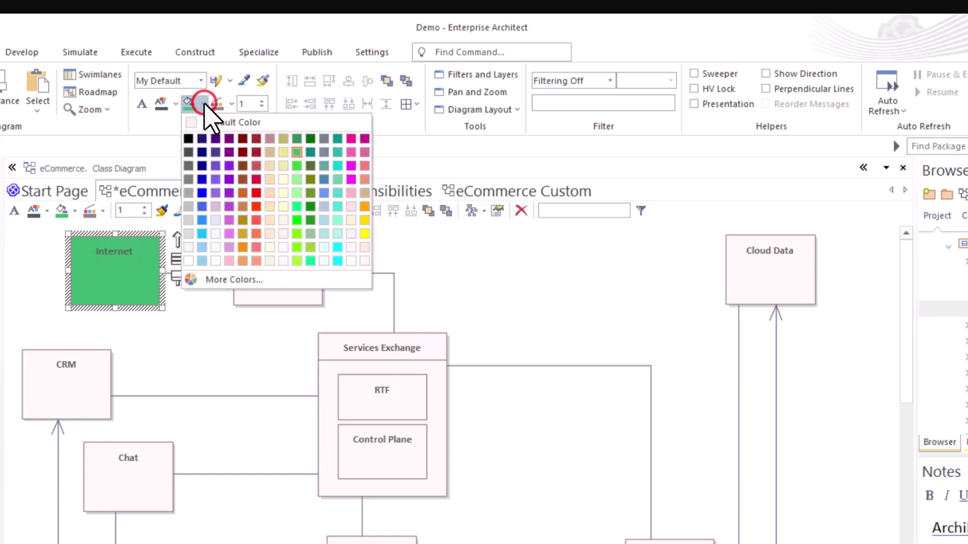
{"action": "left_click", "coordinate": [233, 125]}
{"action": "left_click", "coordinate": [40, 262]}
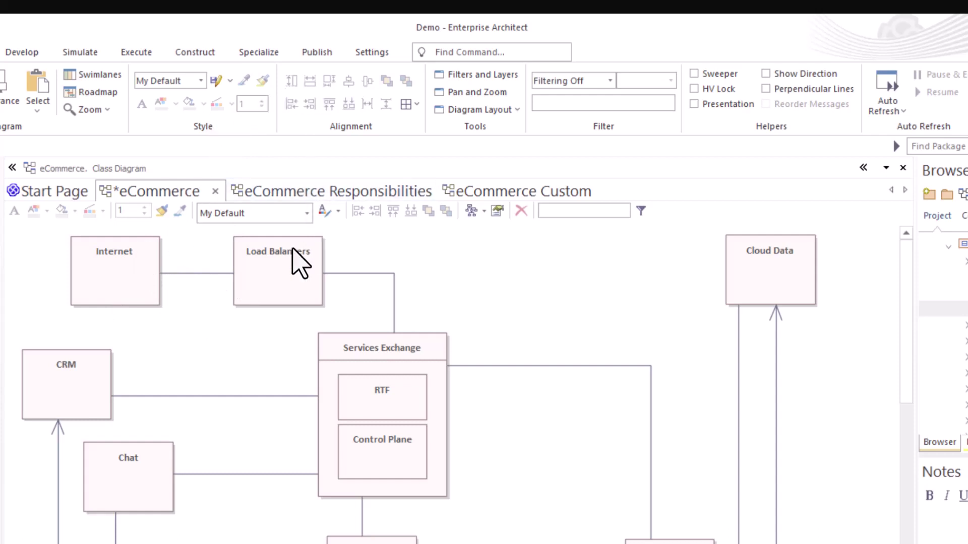
Step: Align the top of Load Balancers with the lowered Internet class and move both classes back up together
{"action": "left_click", "coordinate": [90, 257]}
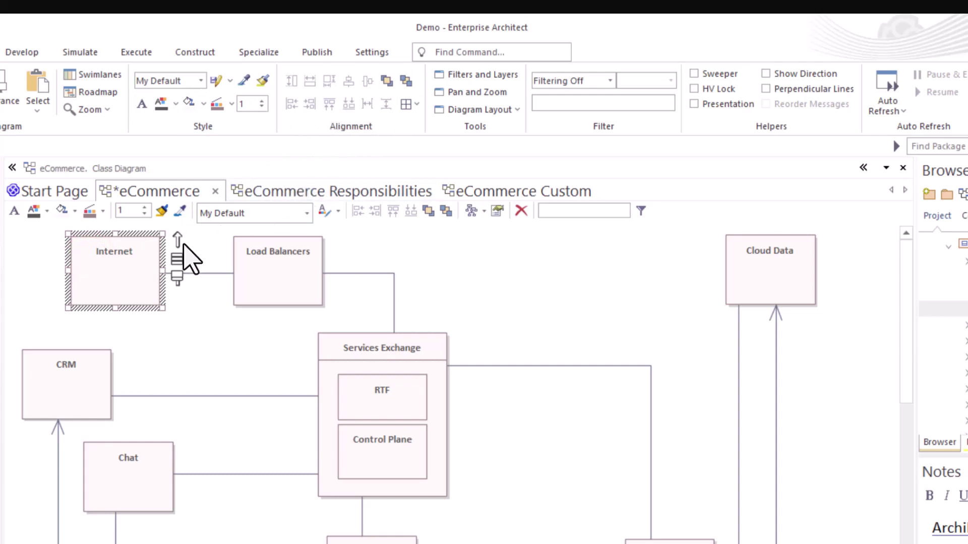
{"action": "left_click_drag", "start_coordinate": [136, 258], "coordinate": [177, 333]}
{"action": "left_click_drag", "start_coordinate": [59, 249], "coordinate": [262, 310]}
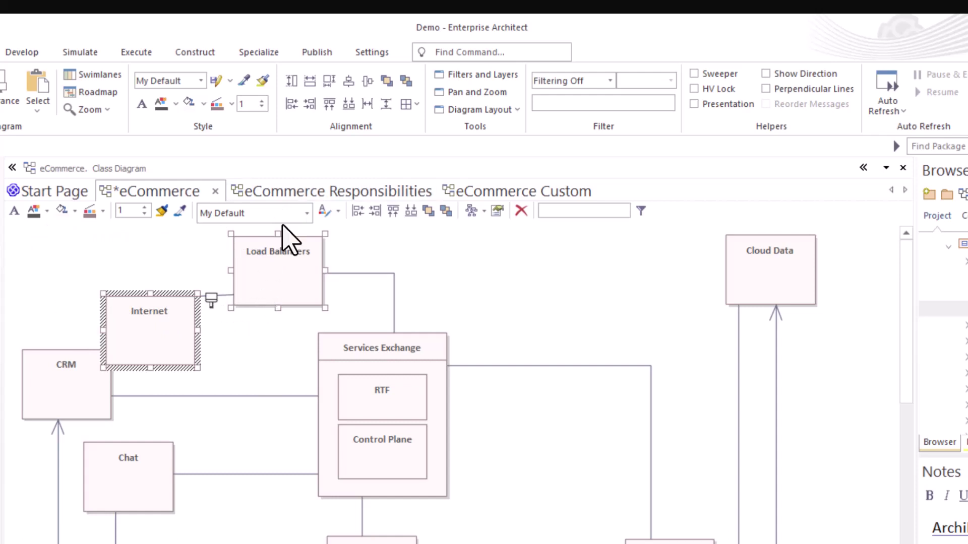
{"action": "left_click", "coordinate": [329, 104]}
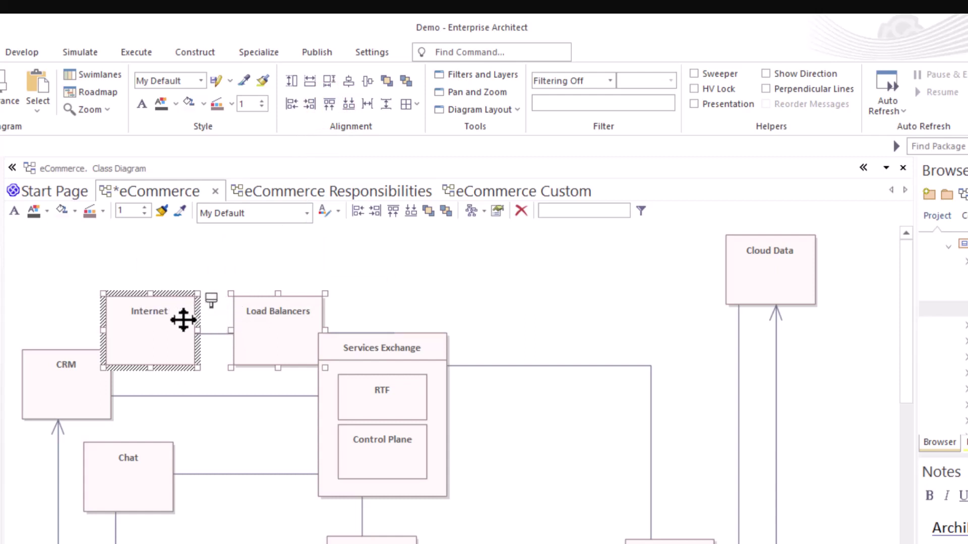
{"action": "left_click_drag", "start_coordinate": [166, 320], "coordinate": [124, 263]}
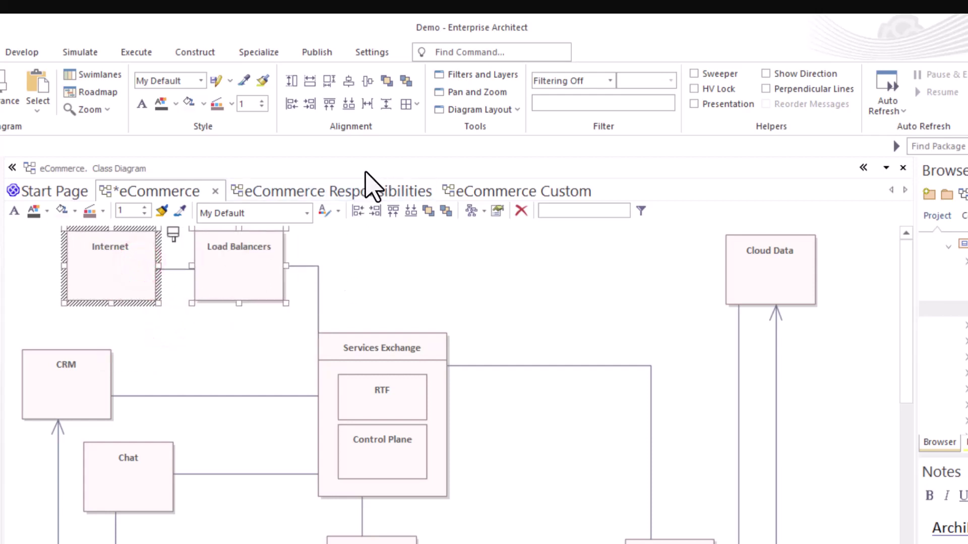
{"action": "left_click", "coordinate": [190, 335]}
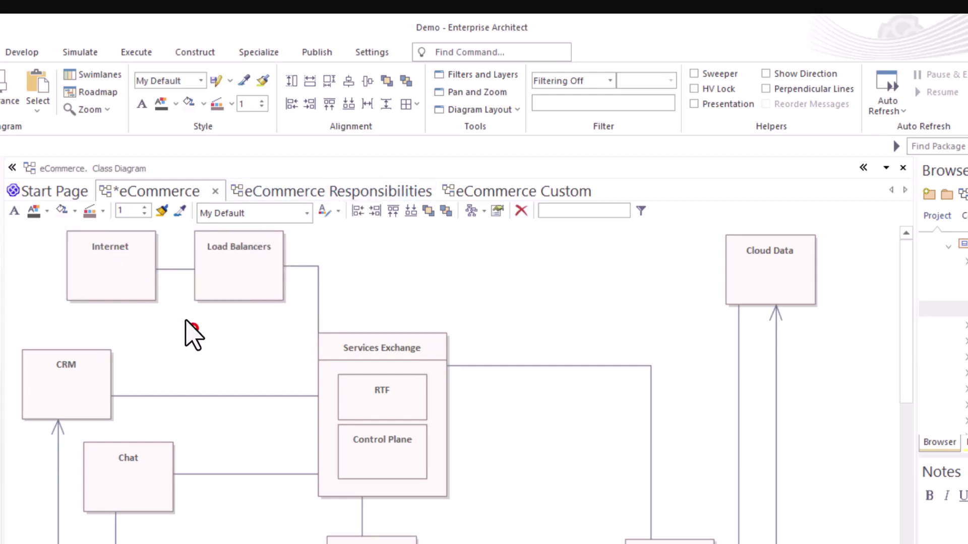
Step: Move the Internet class below Load Balancers and align the left edges of the two classes
{"action": "left_click_drag", "start_coordinate": [110, 265], "coordinate": [233, 378]}
{"action": "left_click_drag", "start_coordinate": [166, 268], "coordinate": [245, 378]}
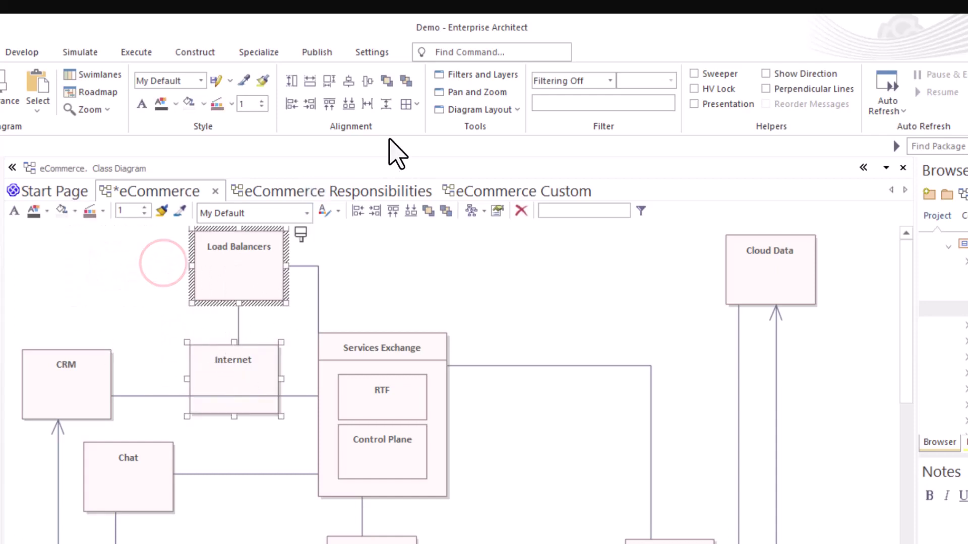
{"action": "left_click", "coordinate": [292, 104]}
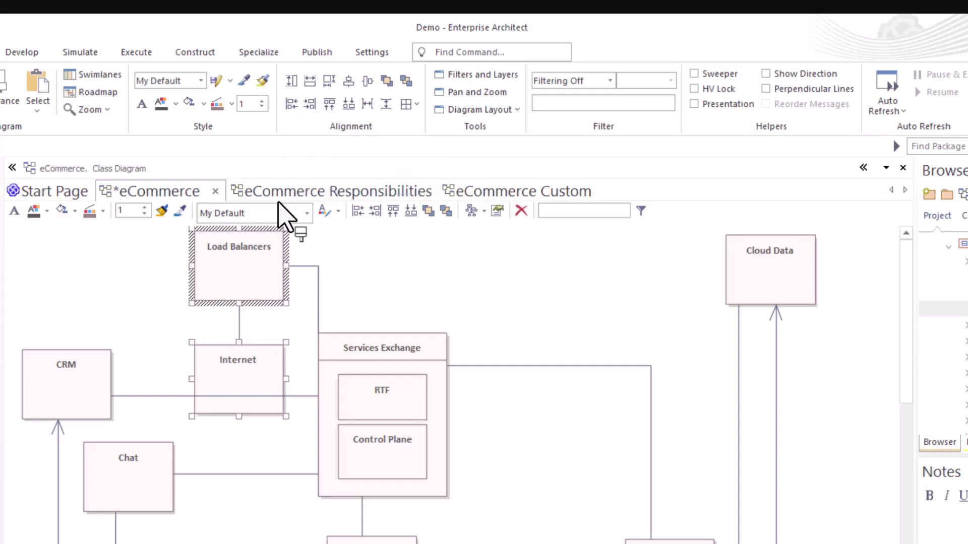
{"action": "left_click", "coordinate": [419, 294]}
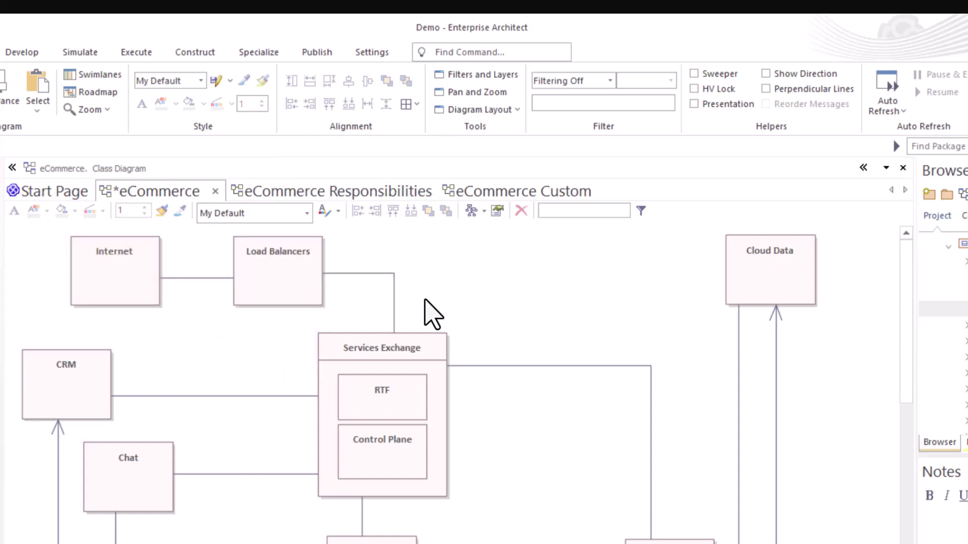
Step: Apply the Default Style to the Internet class and compare it with the other classes on the diagram
{"action": "left_click", "coordinate": [124, 290]}
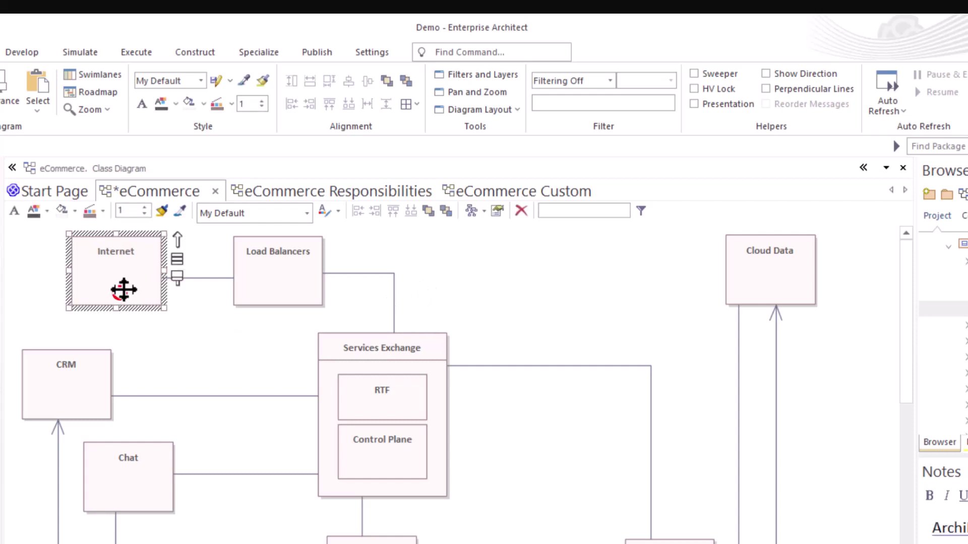
{"action": "left_click", "coordinate": [202, 81]}
{"action": "left_click", "coordinate": [257, 97]}
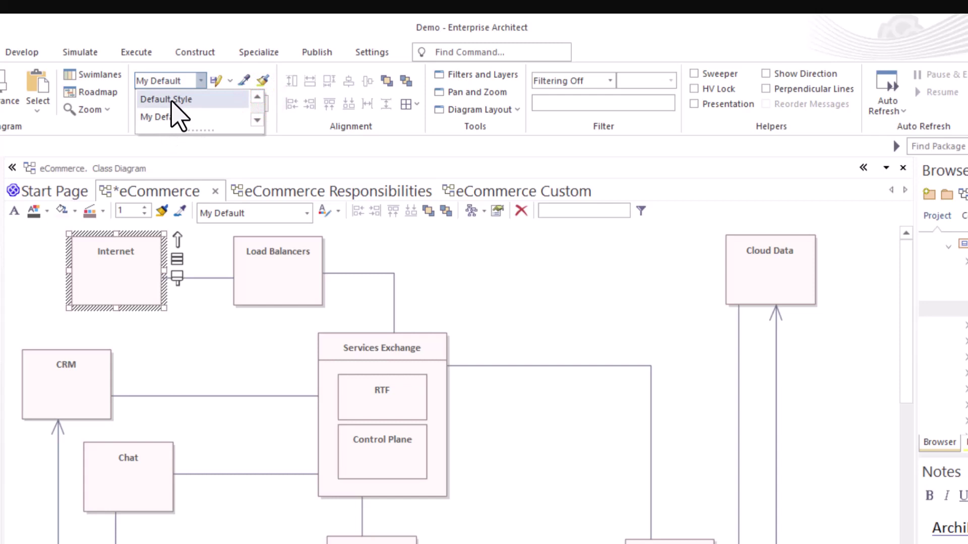
{"action": "left_click", "coordinate": [174, 106]}
{"action": "left_click", "coordinate": [28, 273]}
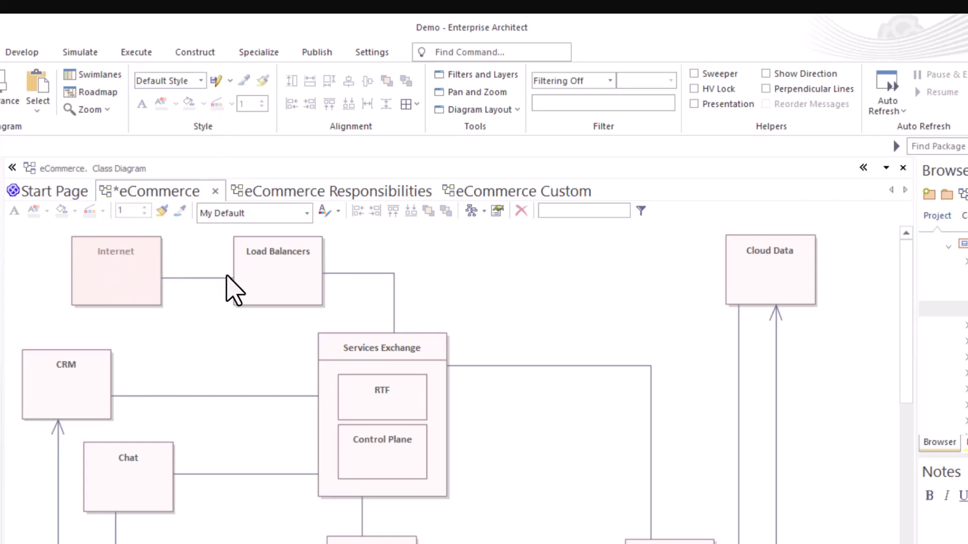
{"action": "left_click_drag", "start_coordinate": [277, 274], "coordinate": [280, 274]}
{"action": "left_click_drag", "start_coordinate": [373, 353], "coordinate": [379, 353]}
{"action": "left_click", "coordinate": [742, 277]}
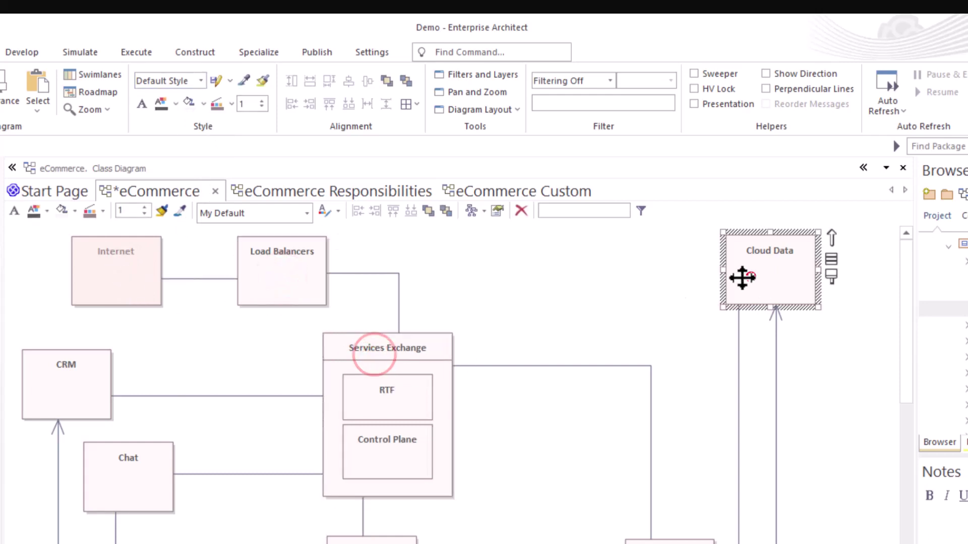
Step: Apply the My Default style to the Internet class again
{"action": "left_click", "coordinate": [129, 257]}
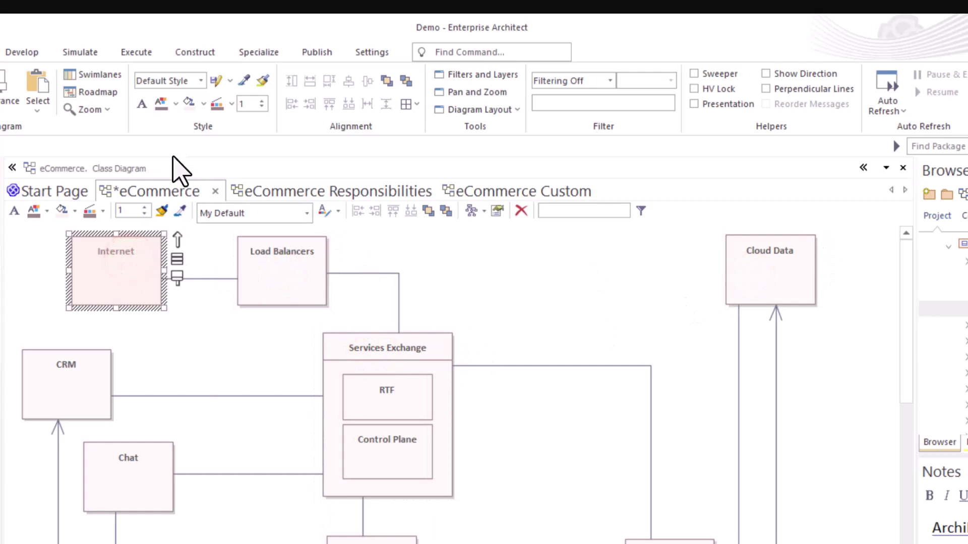
{"action": "left_click", "coordinate": [201, 80]}
{"action": "left_click", "coordinate": [182, 117]}
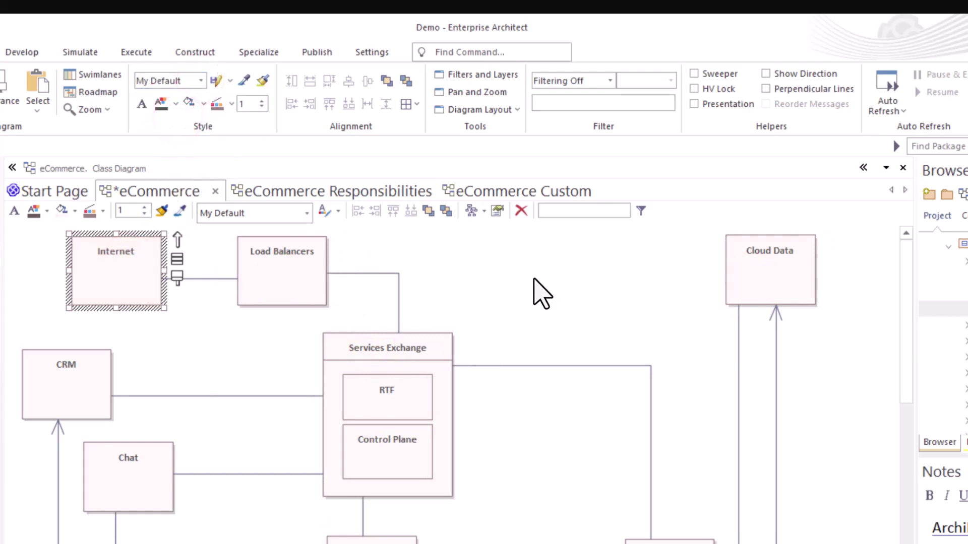
Step: Try the Default Style on the CRM class and return it to the My Default style
{"action": "left_click", "coordinate": [57, 382]}
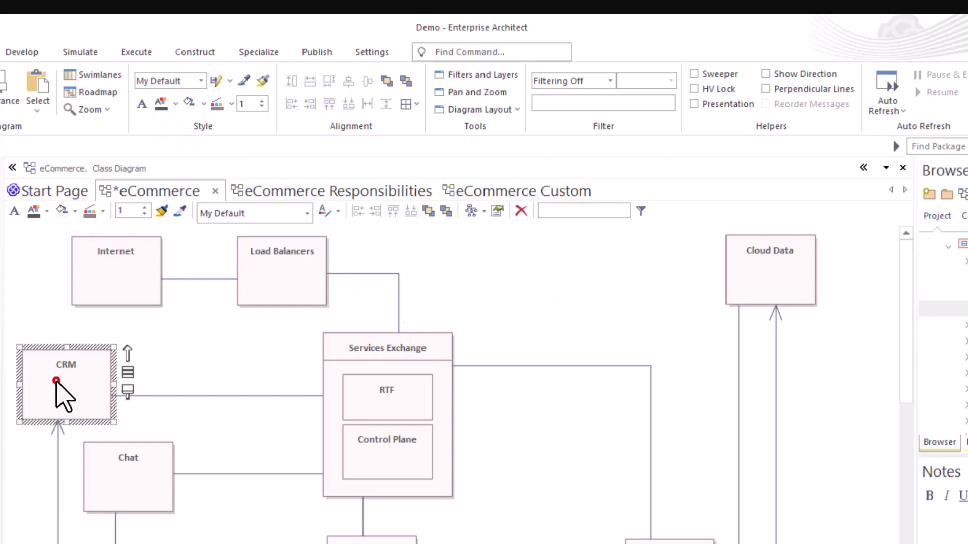
{"action": "left_click", "coordinate": [200, 79]}
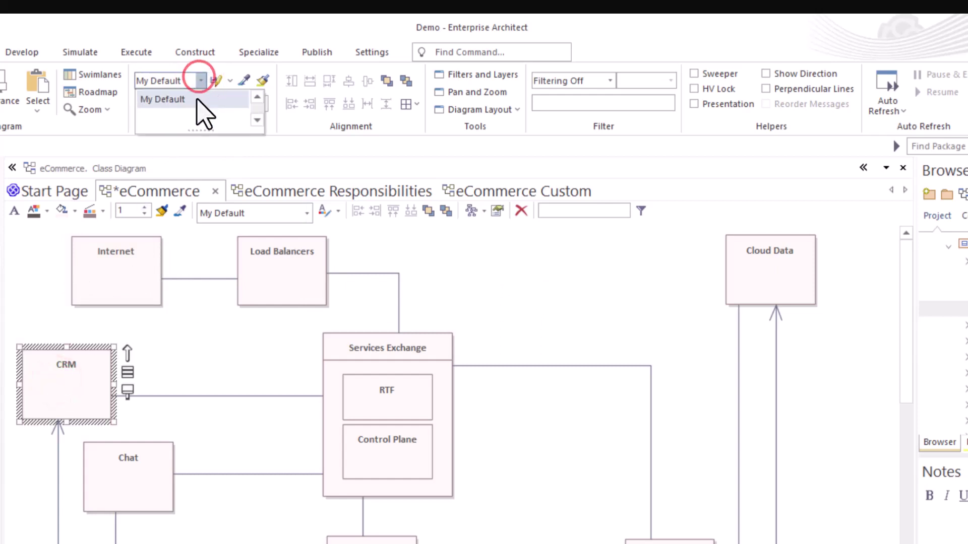
{"action": "left_click", "coordinate": [253, 96]}
{"action": "left_click", "coordinate": [180, 100]}
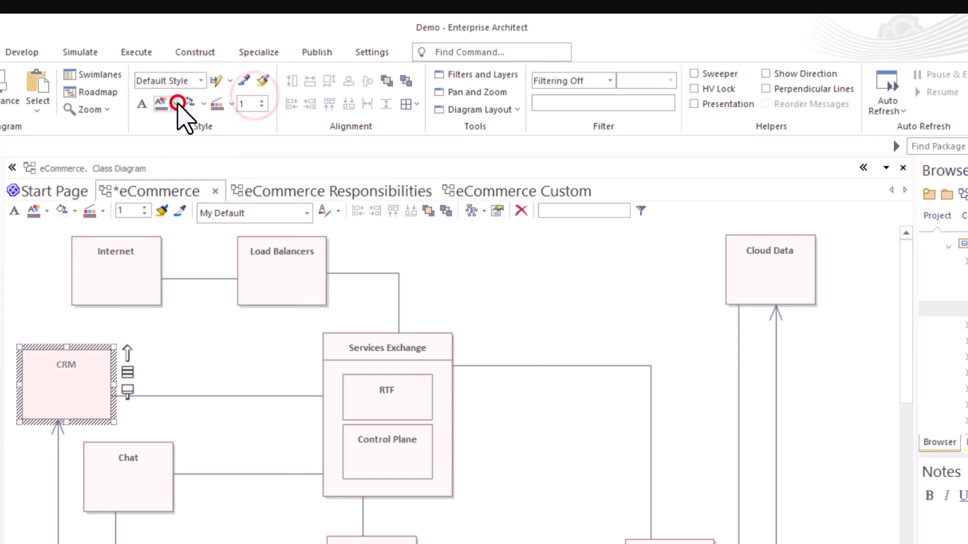
{"action": "left_click", "coordinate": [194, 79]}
{"action": "left_click", "coordinate": [170, 116]}
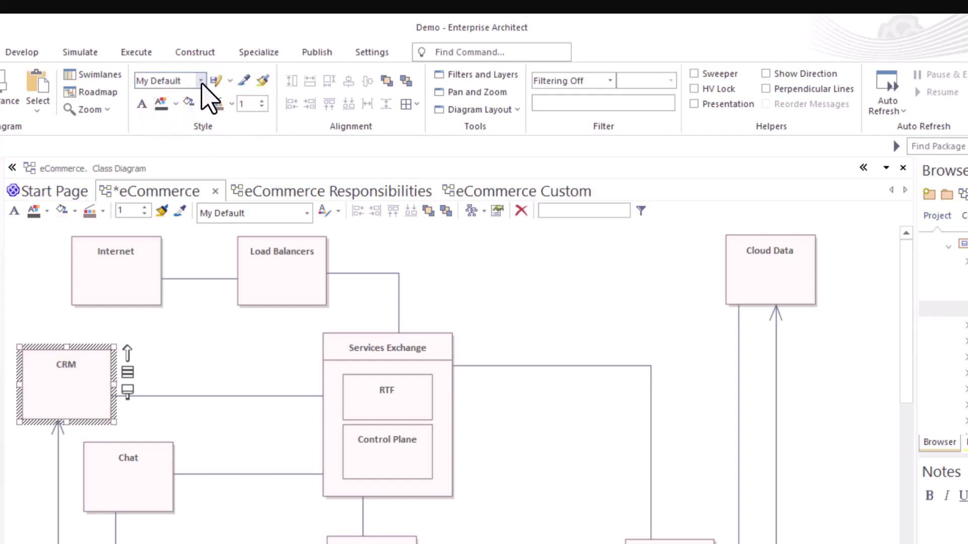
Step: Examine the options for saving, refreshing and deleting named styles without changing any
{"action": "left_click", "coordinate": [230, 82]}
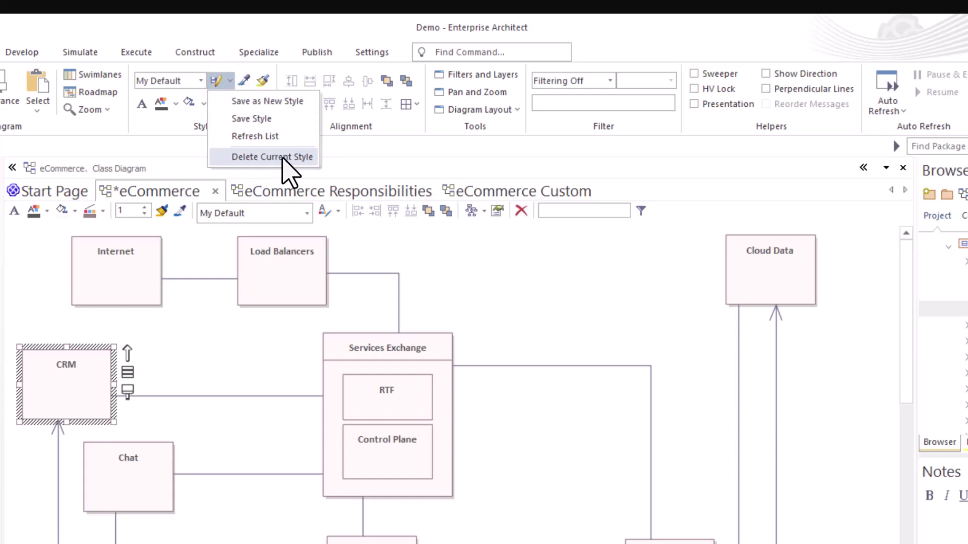
{"action": "left_click", "coordinate": [27, 254]}
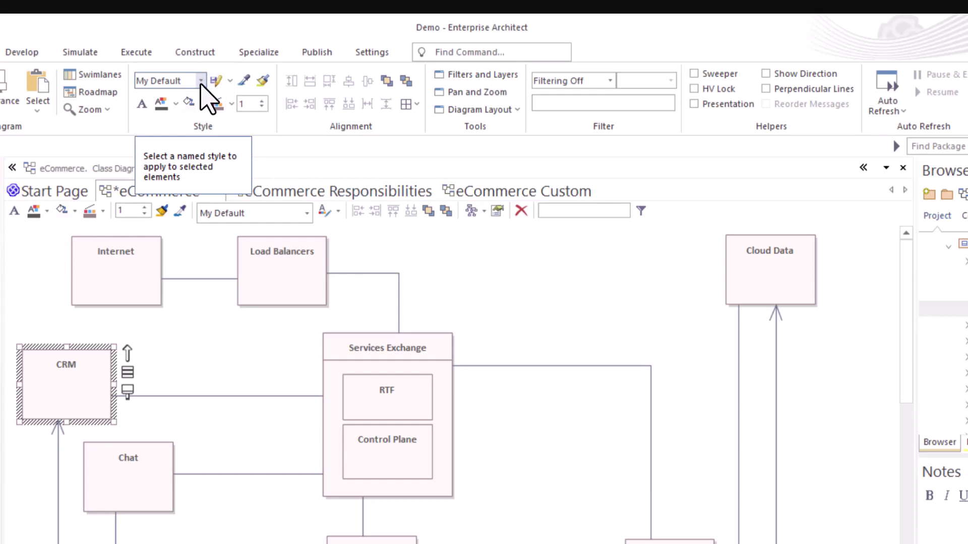
Step: Give the Internet class a green border with a line width of 2
{"action": "left_click", "coordinate": [117, 243]}
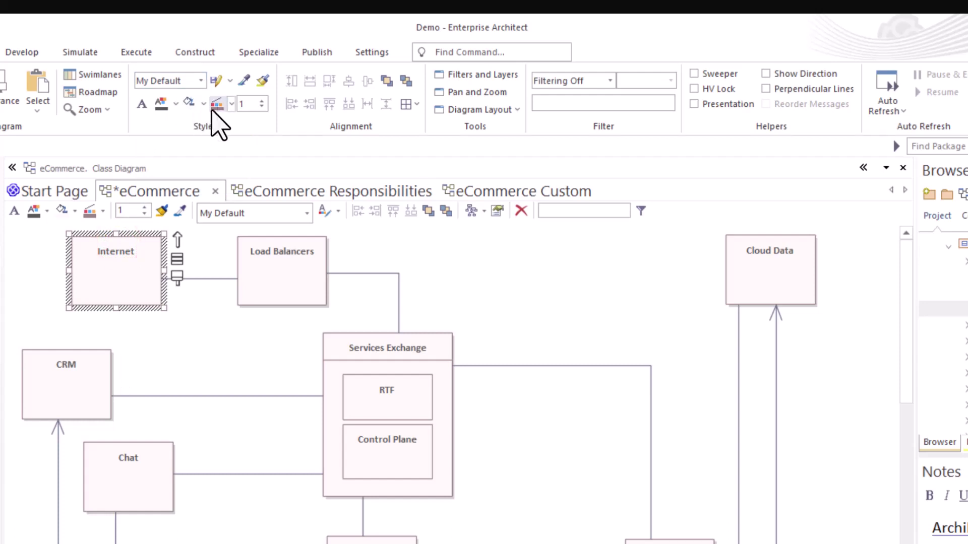
{"action": "left_click", "coordinate": [230, 104]}
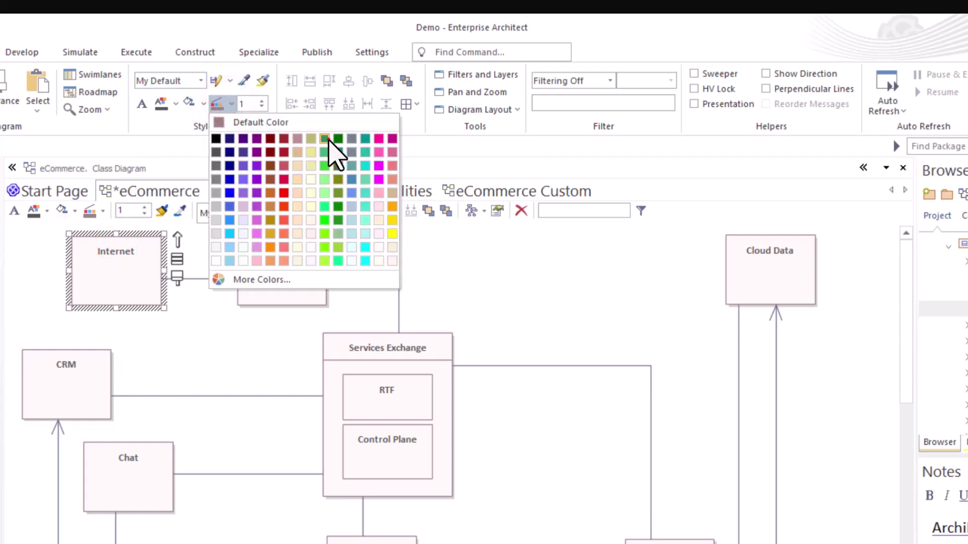
{"action": "left_click", "coordinate": [329, 140]}
{"action": "left_click", "coordinate": [262, 101]}
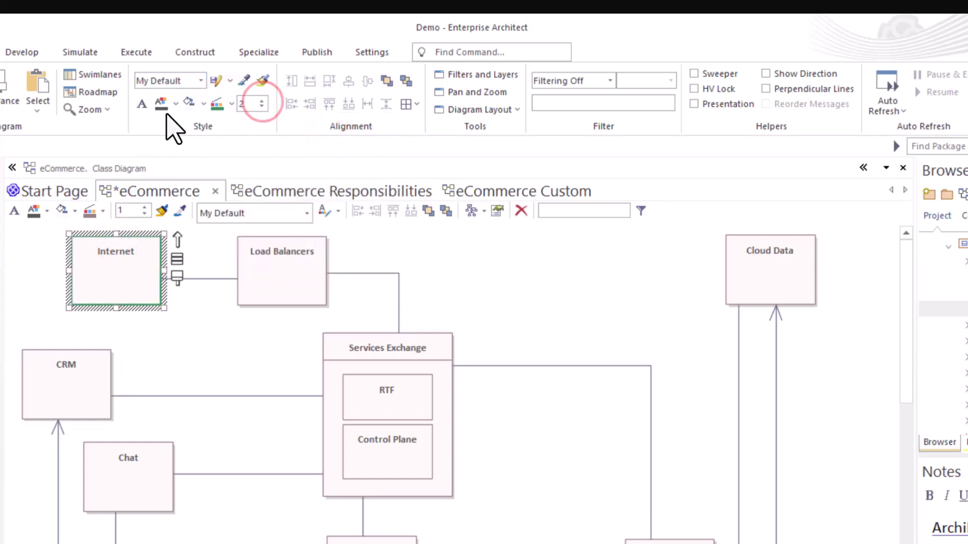
Step: Fill the Internet class with light green and set its font size to 10
{"action": "left_click", "coordinate": [203, 103]}
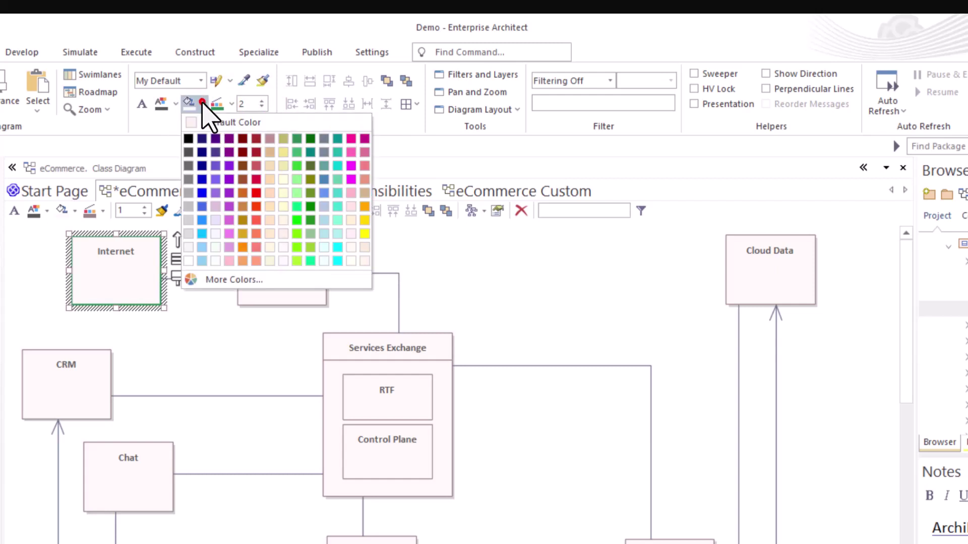
{"action": "left_click", "coordinate": [299, 191]}
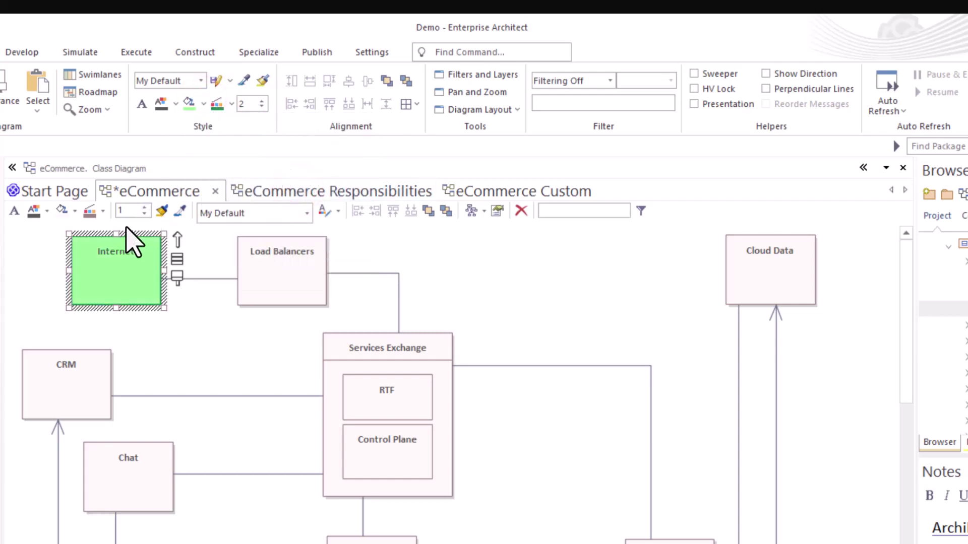
{"action": "left_click", "coordinate": [143, 104]}
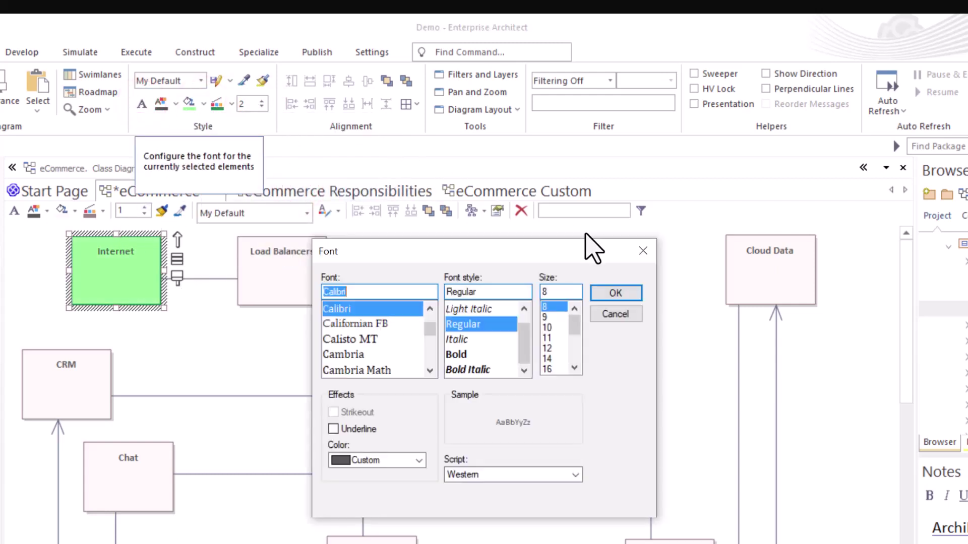
{"action": "left_click", "coordinate": [552, 327]}
{"action": "left_click", "coordinate": [616, 293]}
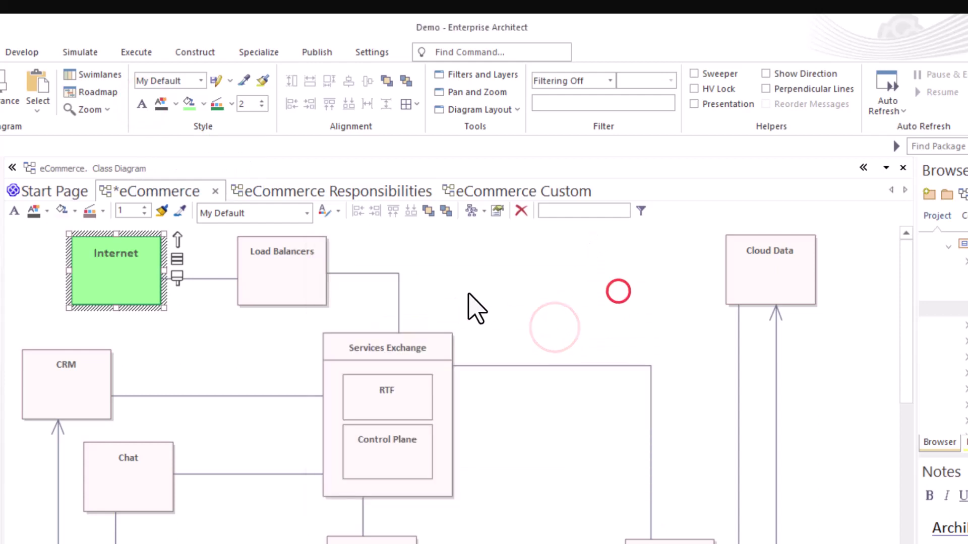
Step: Save the Internet class's formatting as a new named style called New Style
{"action": "left_click", "coordinate": [114, 259]}
{"action": "left_click", "coordinate": [227, 80]}
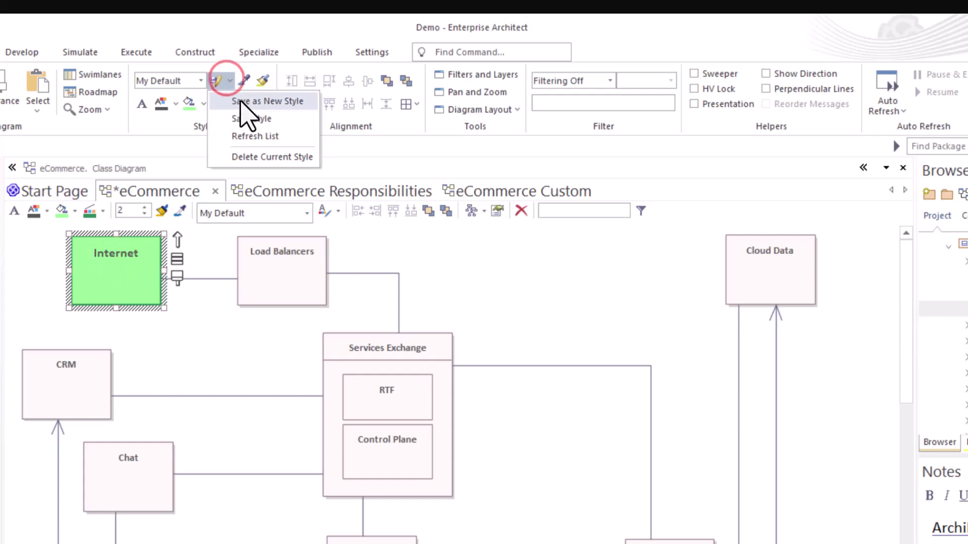
{"action": "left_click", "coordinate": [277, 104]}
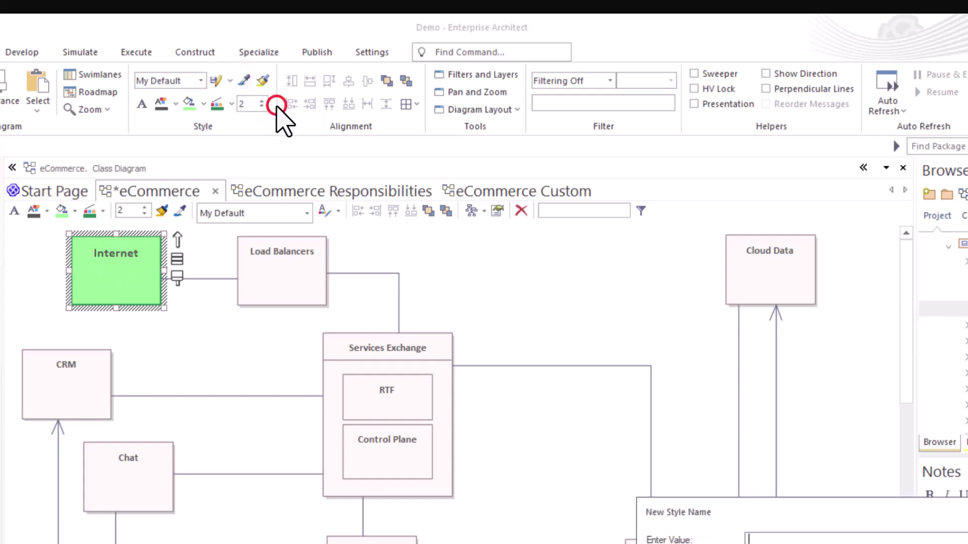
{"action": "left_click", "coordinate": [187, 80]}
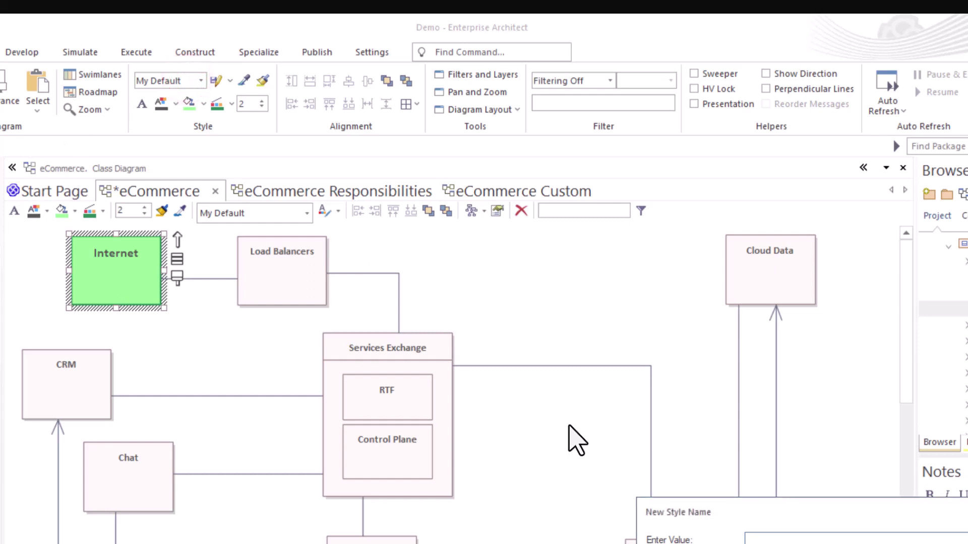
{"action": "left_click_drag", "start_coordinate": [769, 515], "coordinate": [313, 276]}
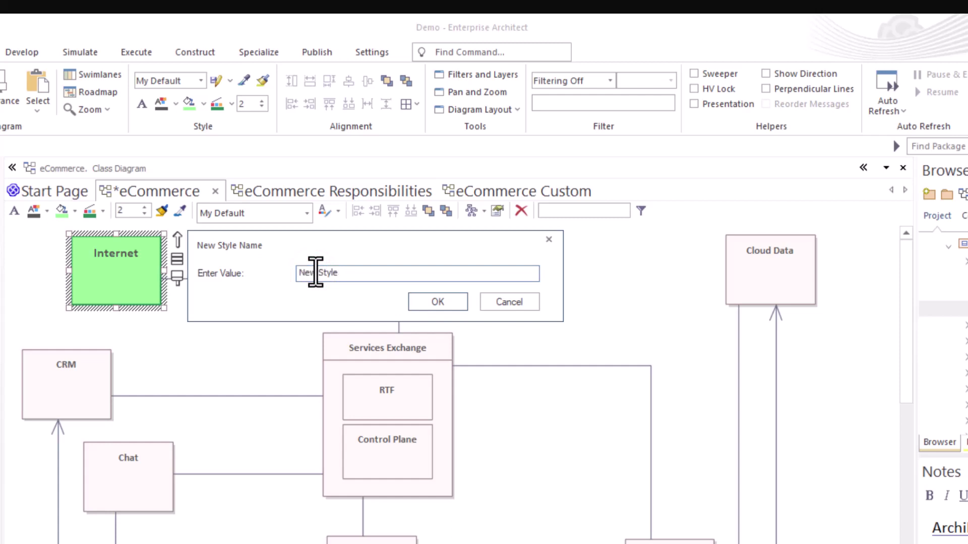
{"action": "left_click", "coordinate": [439, 303]}
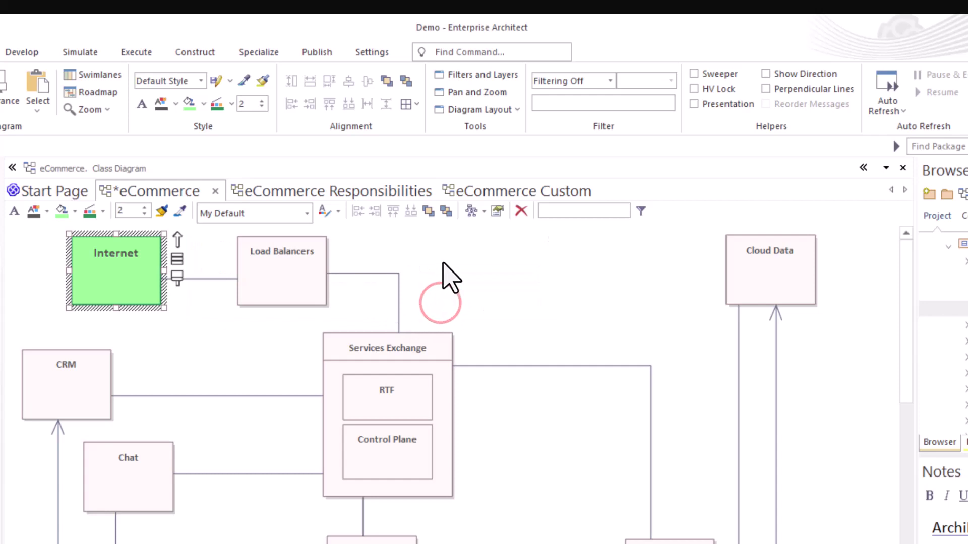
Step: Apply the saved New Style to the Internet and Load Balancers classes
{"action": "left_click", "coordinate": [201, 81]}
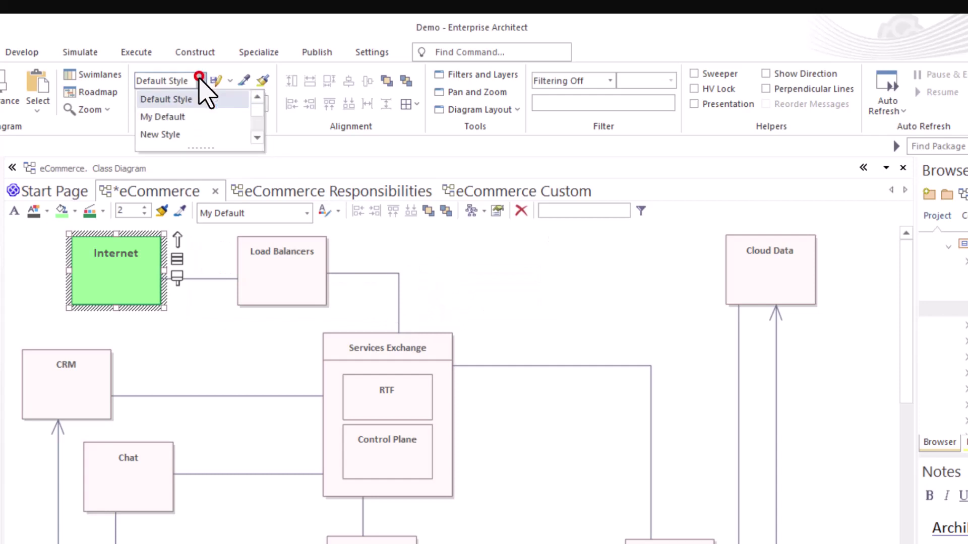
{"action": "left_click", "coordinate": [165, 133]}
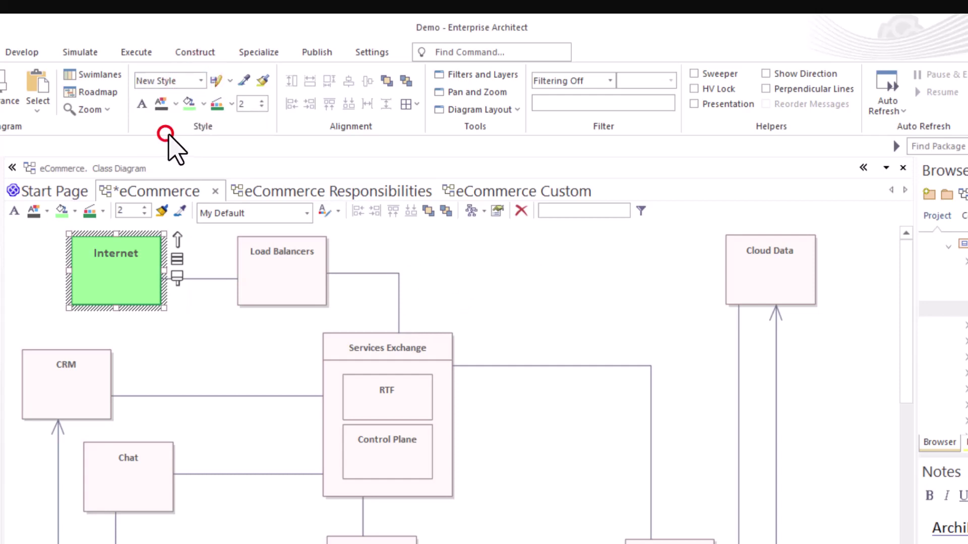
{"action": "left_click", "coordinate": [263, 247]}
{"action": "left_click", "coordinate": [201, 80]}
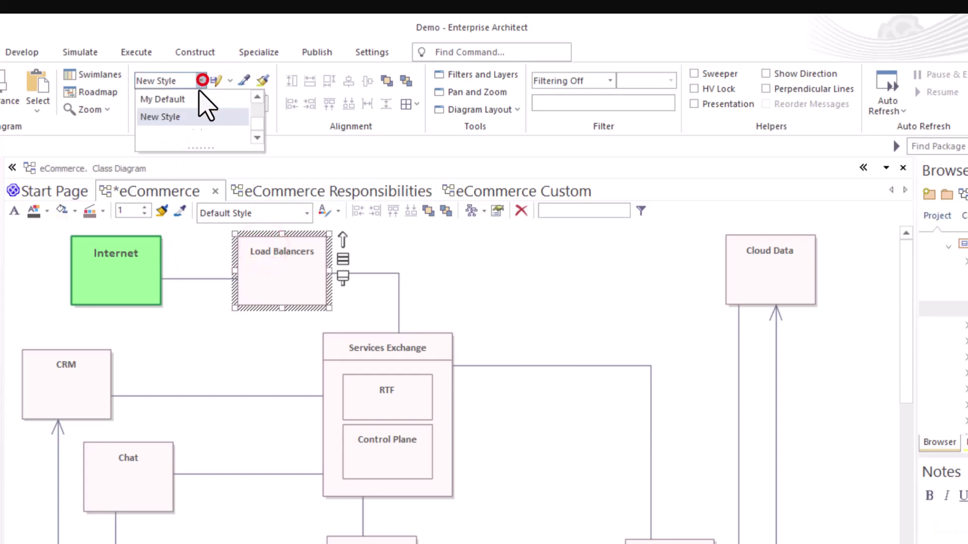
{"action": "left_click", "coordinate": [170, 122]}
{"action": "left_click", "coordinate": [462, 310]}
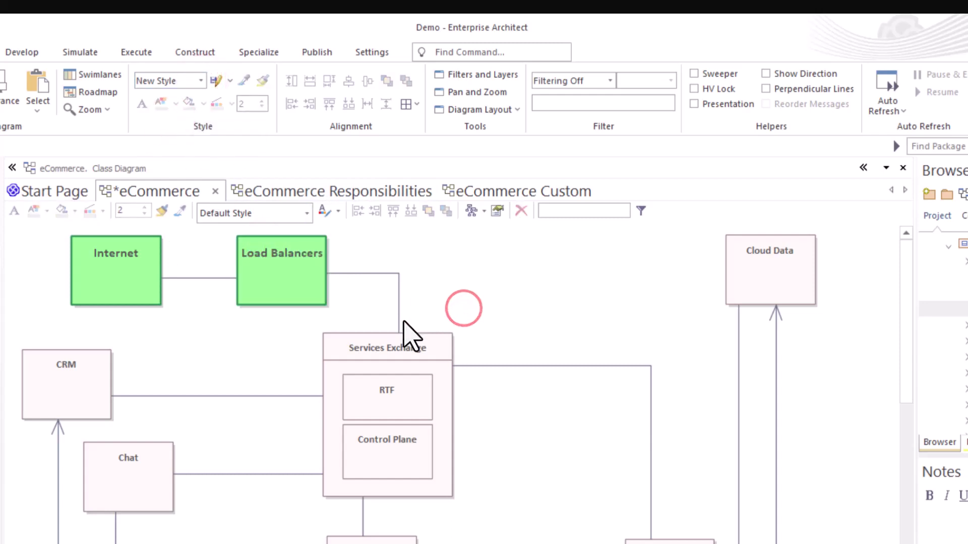
Step: Select the CRM and Chat classes together and apply New Style to both
{"action": "left_click_drag", "start_coordinate": [20, 339], "coordinate": [191, 514]}
{"action": "left_click", "coordinate": [201, 80]}
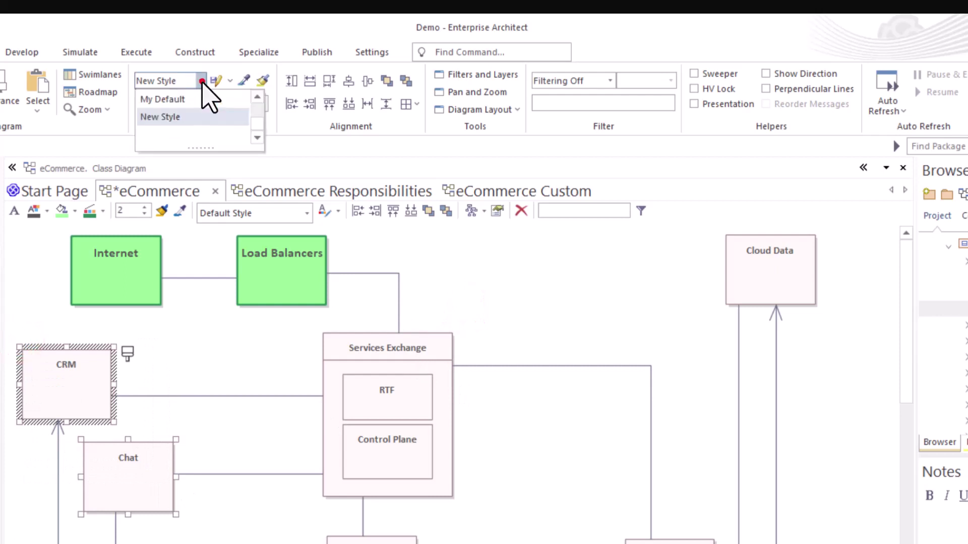
{"action": "left_click", "coordinate": [161, 120]}
{"action": "left_click", "coordinate": [456, 299]}
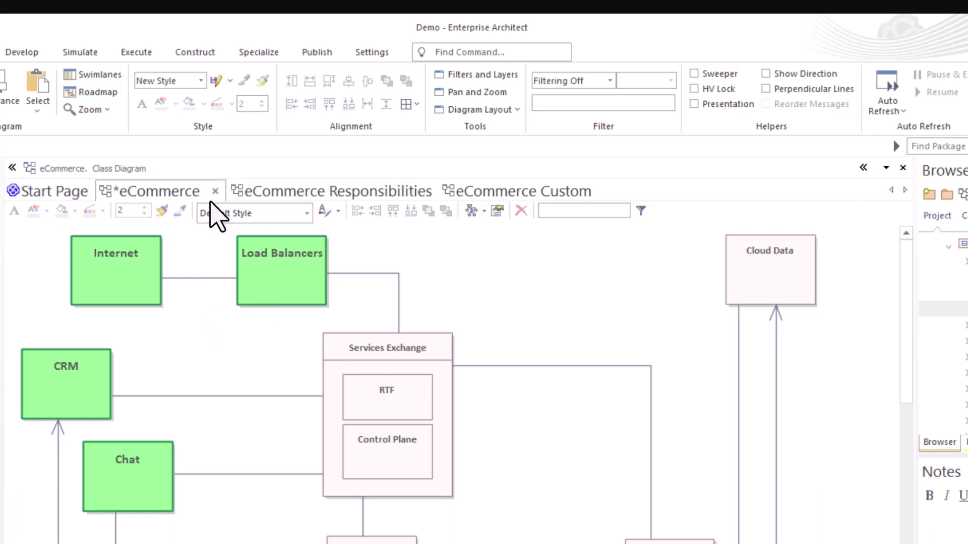
Step: Return the Internet, Load Balancers, CRM and Chat classes to the My Default style
{"action": "left_click_drag", "start_coordinate": [34, 259], "coordinate": [277, 515]}
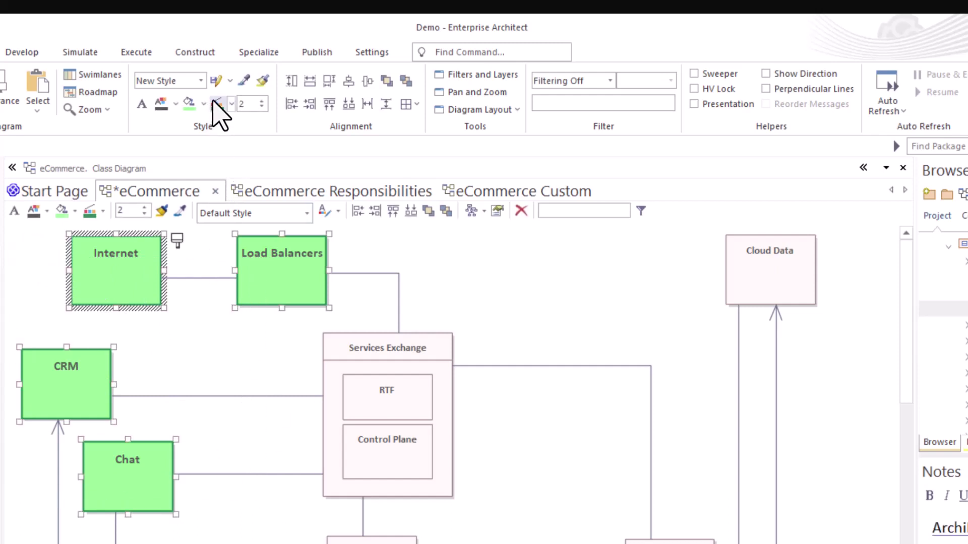
{"action": "left_click", "coordinate": [201, 81]}
{"action": "left_click", "coordinate": [190, 97]}
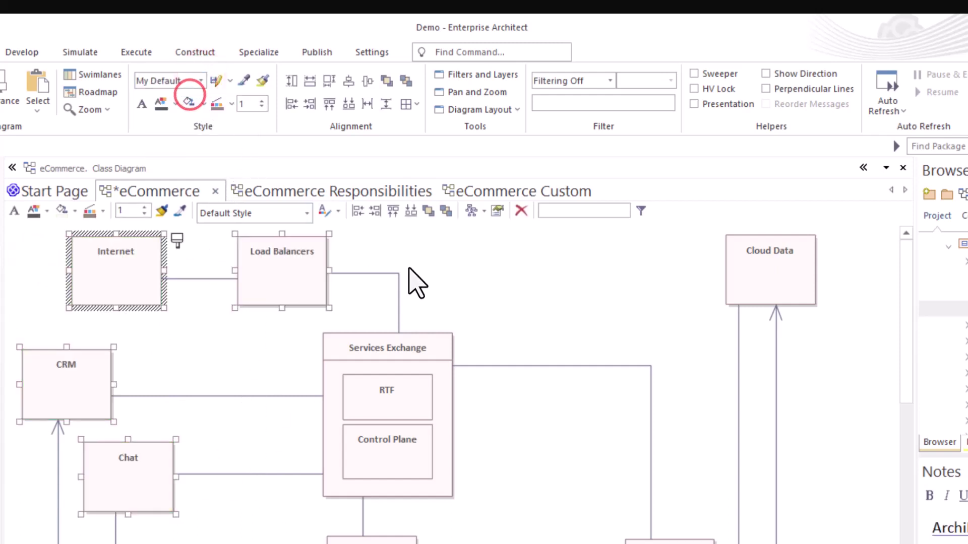
{"action": "left_click", "coordinate": [477, 279]}
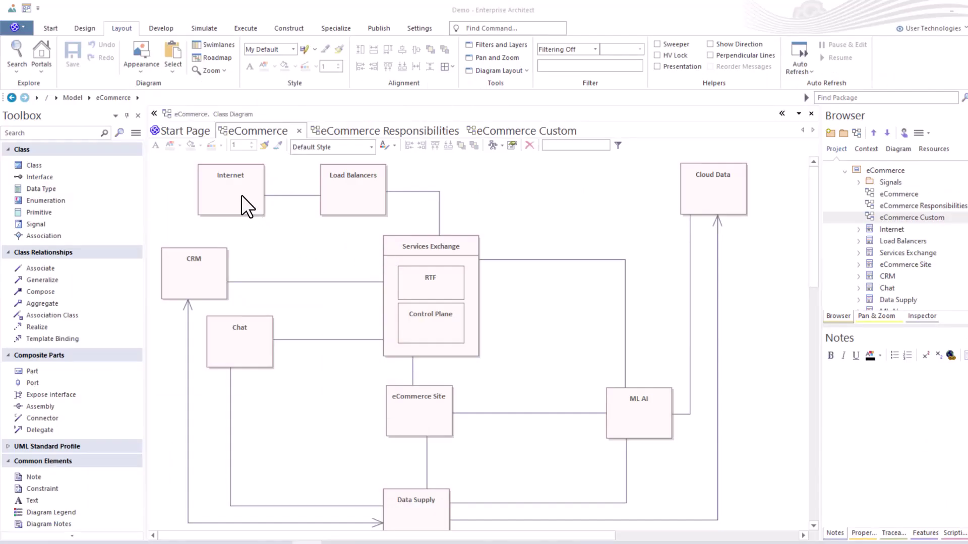
Step: Apply New Style to the Internet class alone
{"action": "left_click", "coordinate": [241, 195]}
{"action": "left_click", "coordinate": [292, 46]}
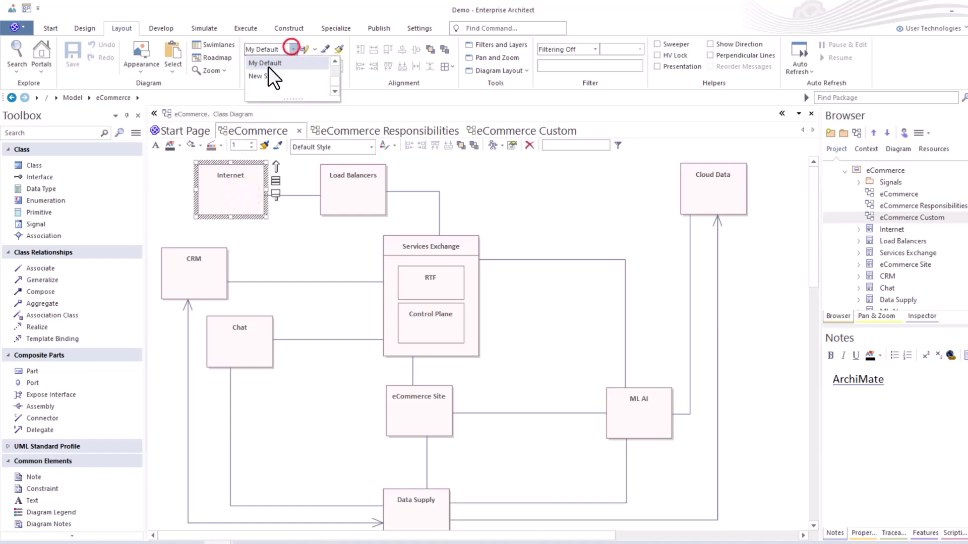
{"action": "left_click", "coordinate": [263, 71]}
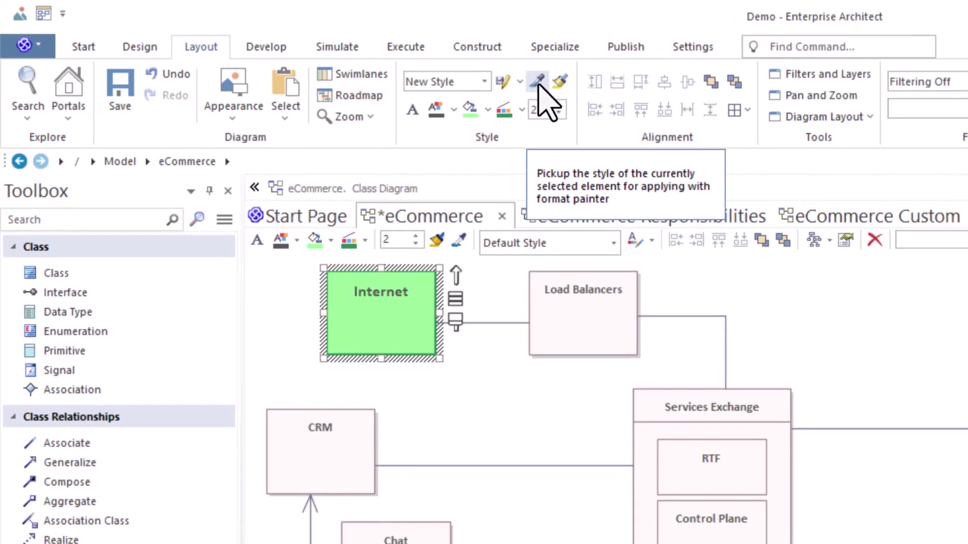
Step: Pick up the Internet class's style and paint it onto the Chat class
{"action": "left_click", "coordinate": [538, 81]}
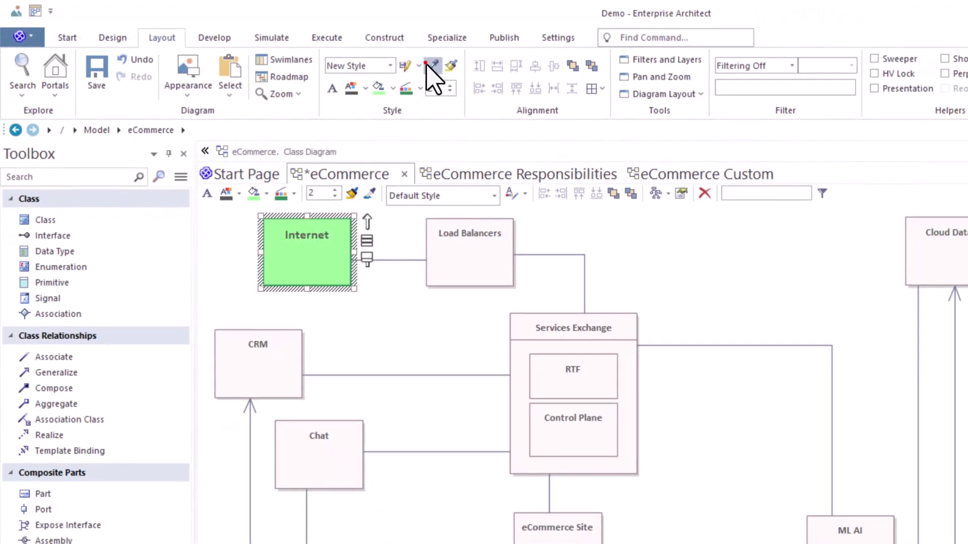
{"action": "left_click", "coordinate": [427, 63]}
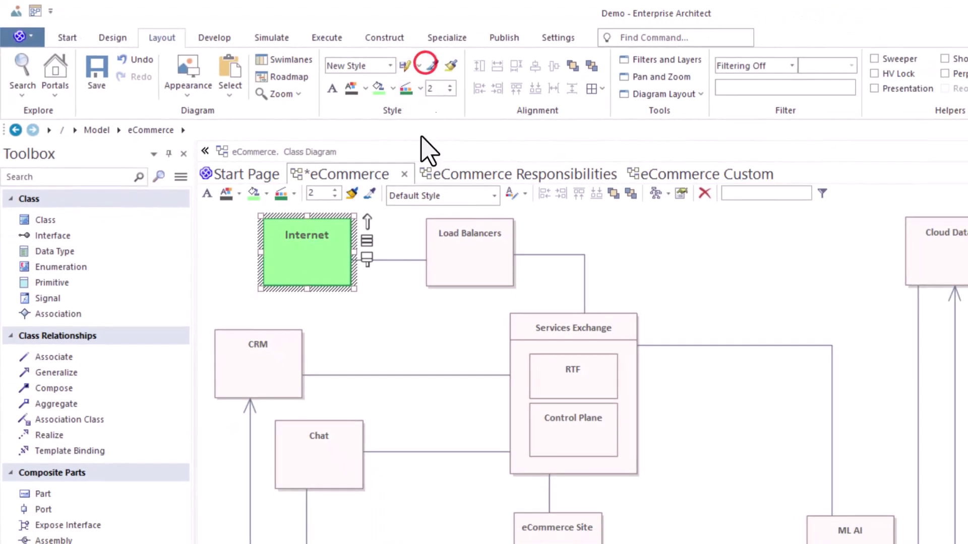
{"action": "left_click", "coordinate": [313, 443]}
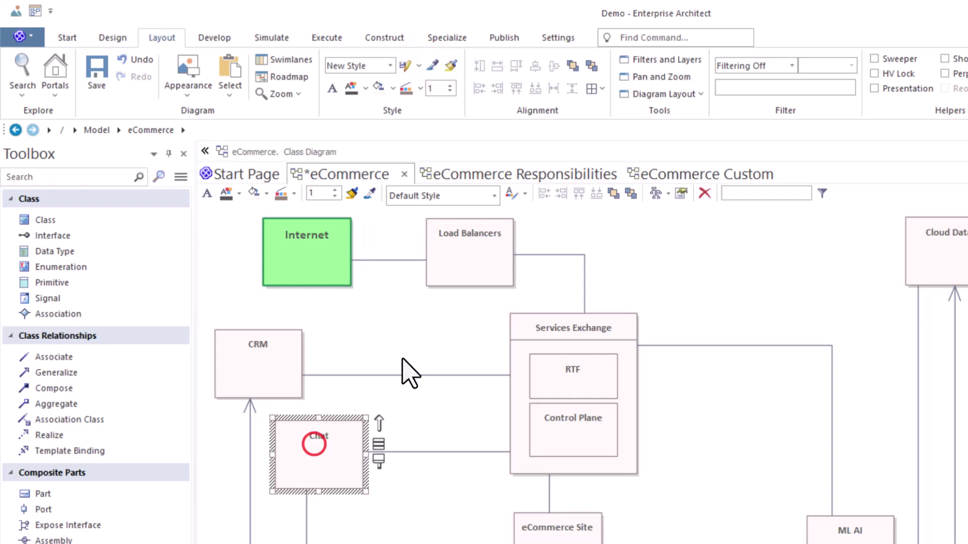
{"action": "left_click", "coordinate": [451, 66]}
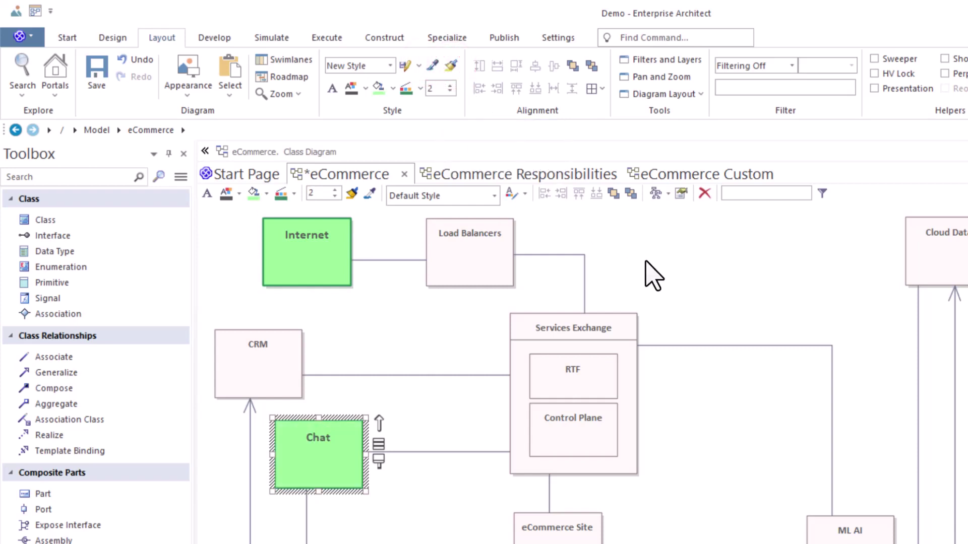
Step: Give the Load Balancers class a crimson border and a pink fill
{"action": "left_click", "coordinate": [447, 228]}
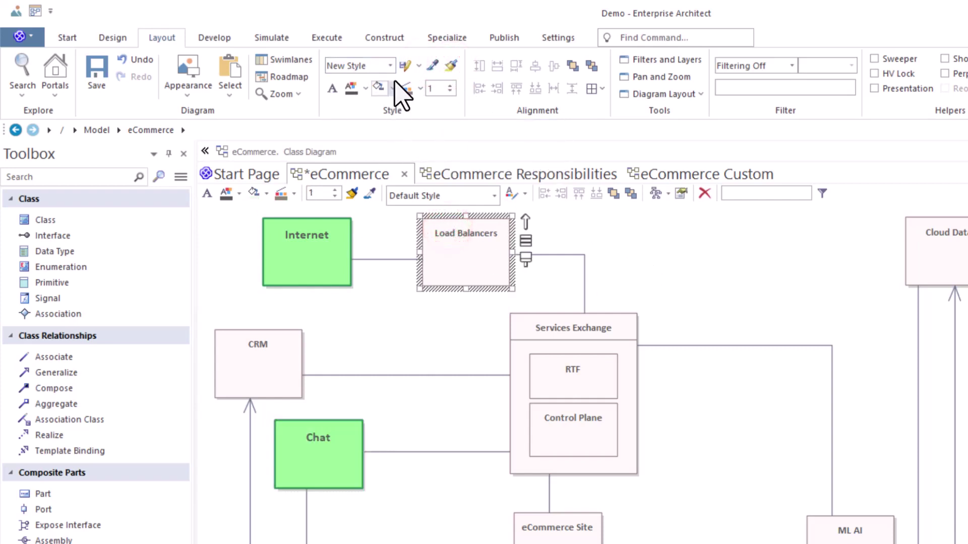
{"action": "left_click", "coordinate": [419, 90]}
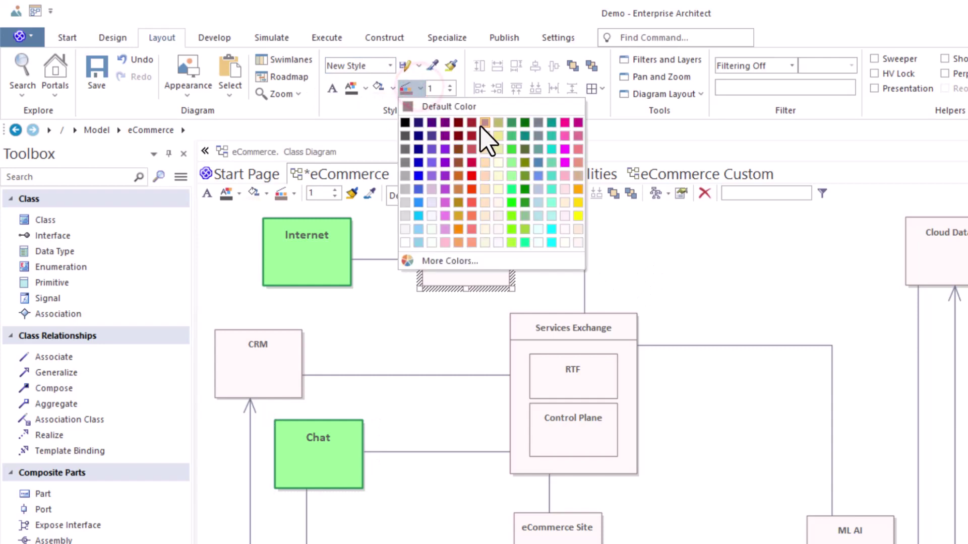
{"action": "left_click", "coordinate": [471, 161]}
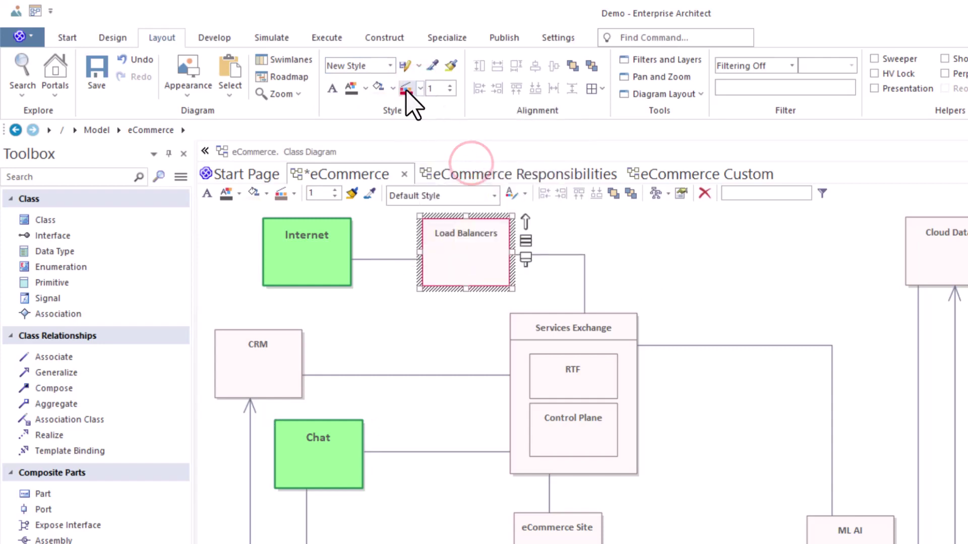
{"action": "left_click", "coordinate": [393, 88]}
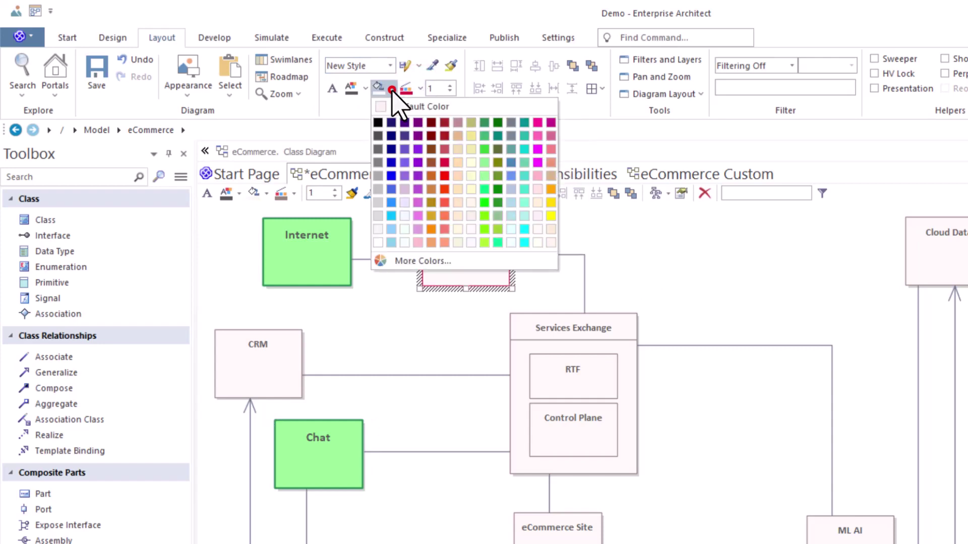
{"action": "left_click", "coordinate": [538, 174]}
{"action": "left_click", "coordinate": [716, 270]}
Step: Pick up the Load Balancers class's style and paint it onto the Cloud Data and ML AI classes together
{"action": "left_click", "coordinate": [472, 259]}
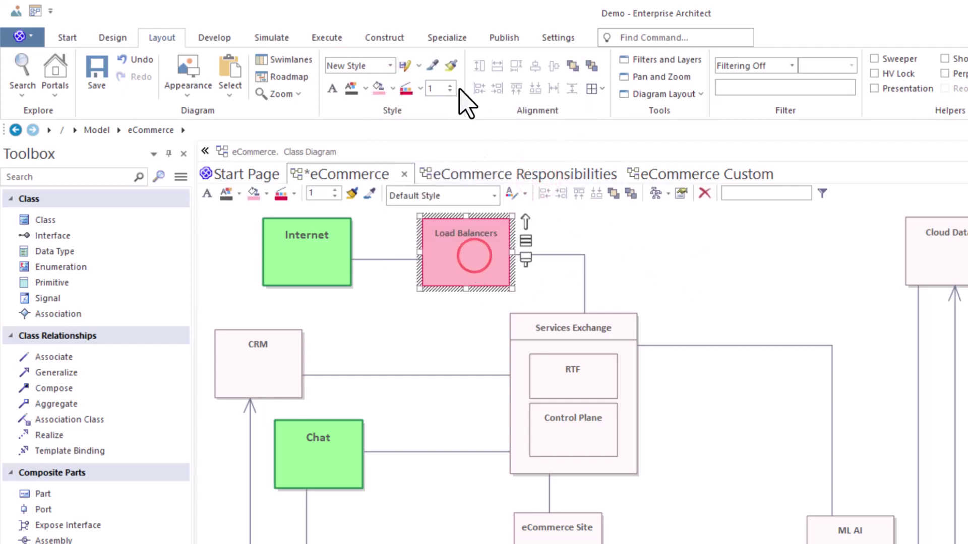
{"action": "left_click", "coordinate": [432, 65]}
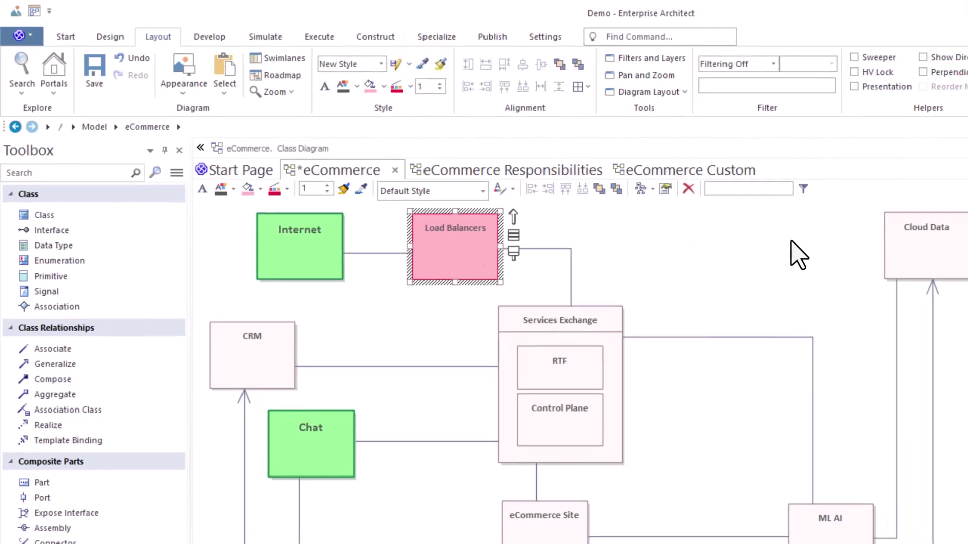
{"action": "left_click_drag", "start_coordinate": [793, 222], "coordinate": [967, 543]}
{"action": "left_click_drag", "start_coordinate": [856, 515], "coordinate": [834, 512]}
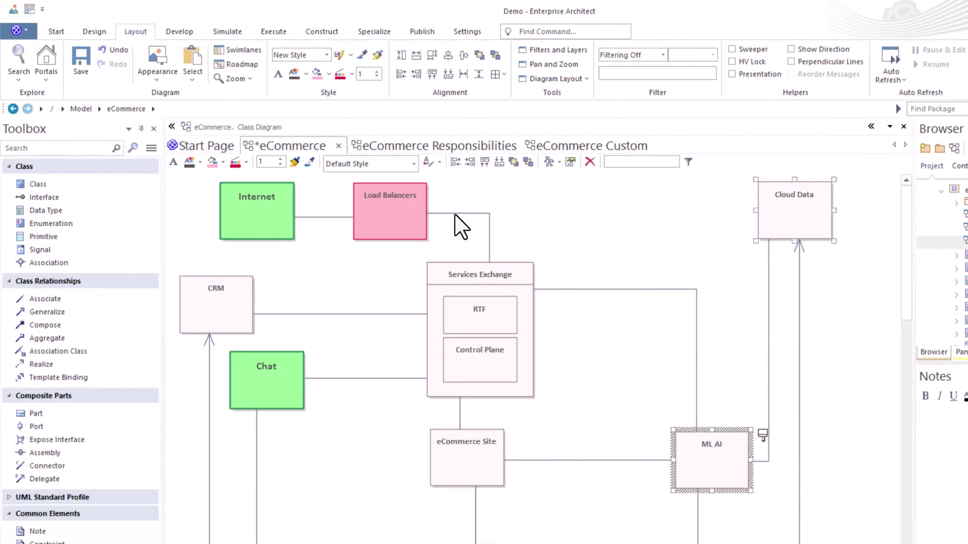
{"action": "left_click", "coordinate": [377, 56]}
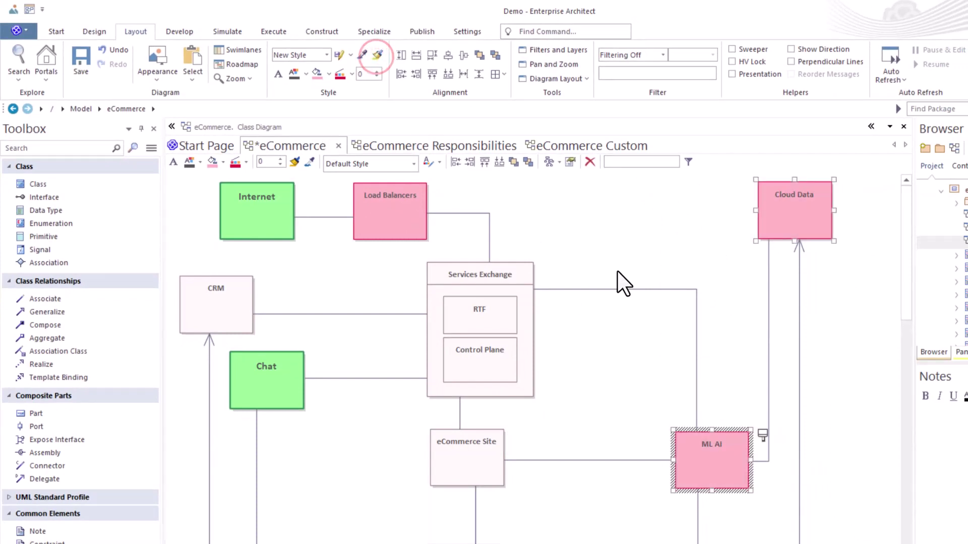
{"action": "left_click", "coordinate": [459, 199]}
{"action": "left_click", "coordinate": [380, 204]}
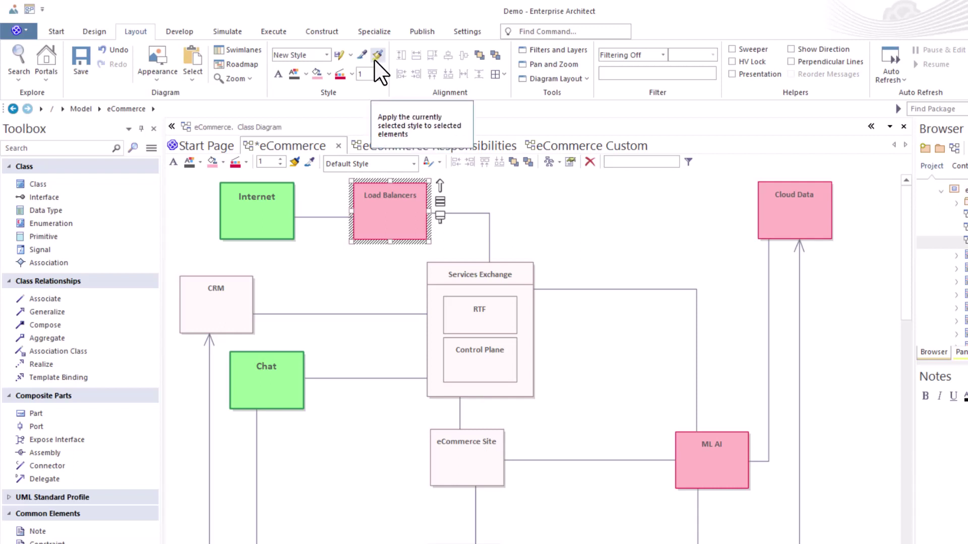
{"action": "left_click", "coordinate": [696, 215]}
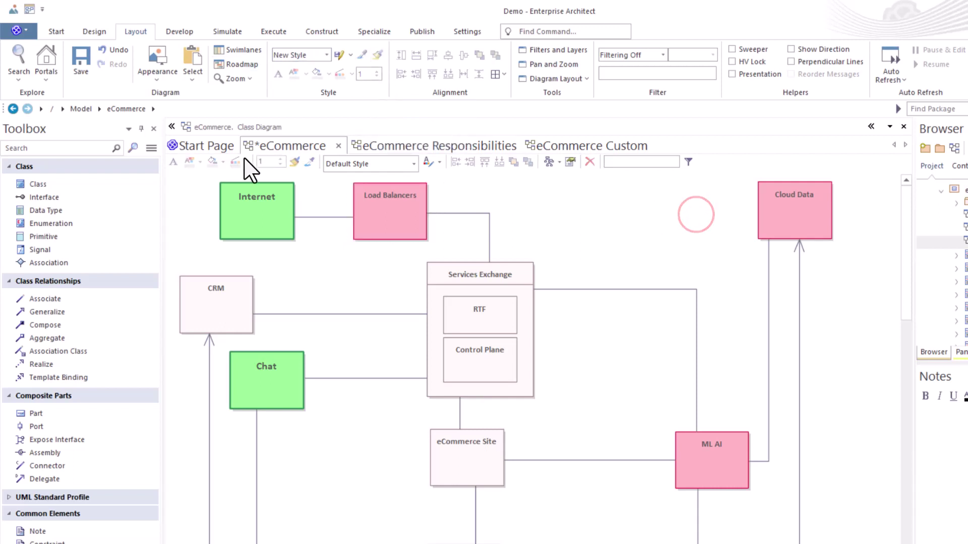
Step: Select all classes from Internet across to ML AI and reset them to the My Default style
{"action": "left_click_drag", "start_coordinate": [197, 181], "coordinate": [825, 509]}
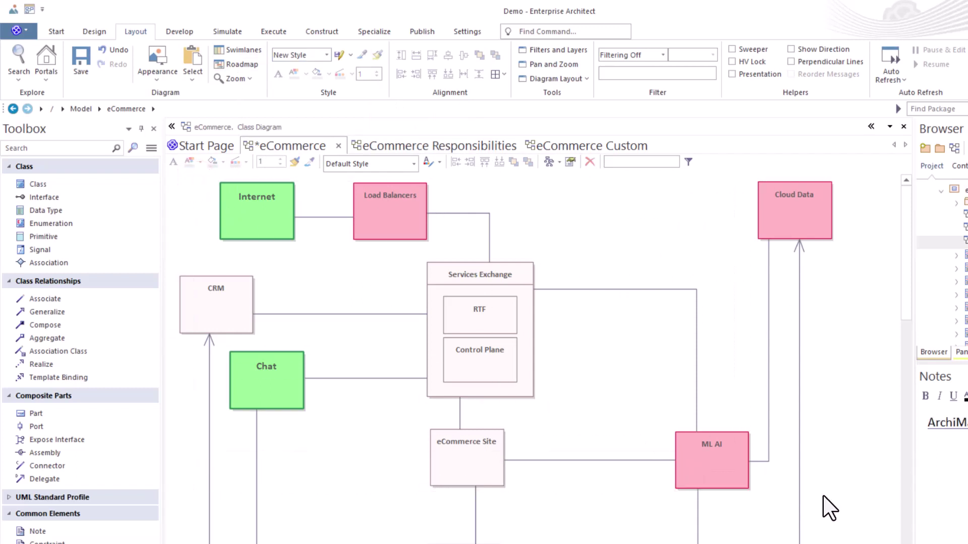
{"action": "left_click", "coordinate": [326, 55]}
{"action": "left_click", "coordinate": [301, 84]}
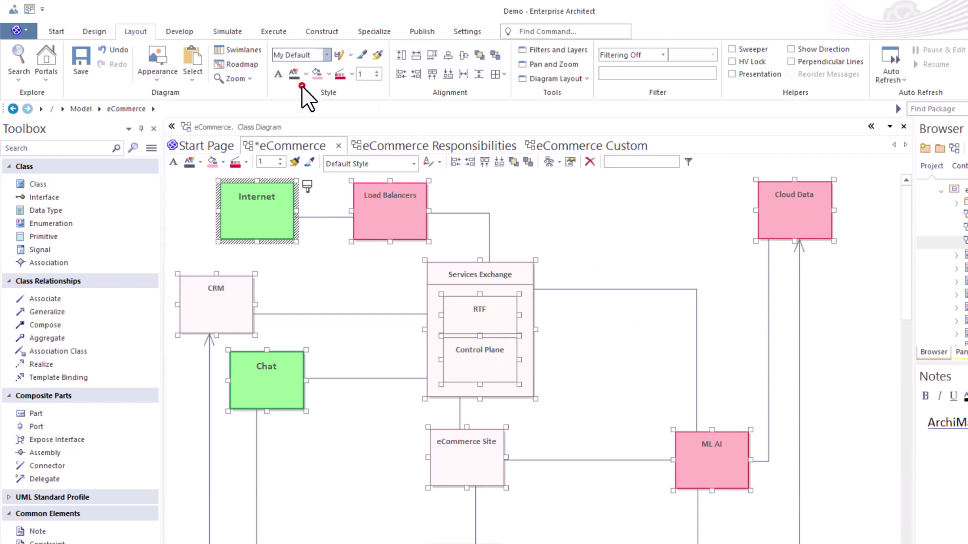
{"action": "left_click", "coordinate": [628, 232]}
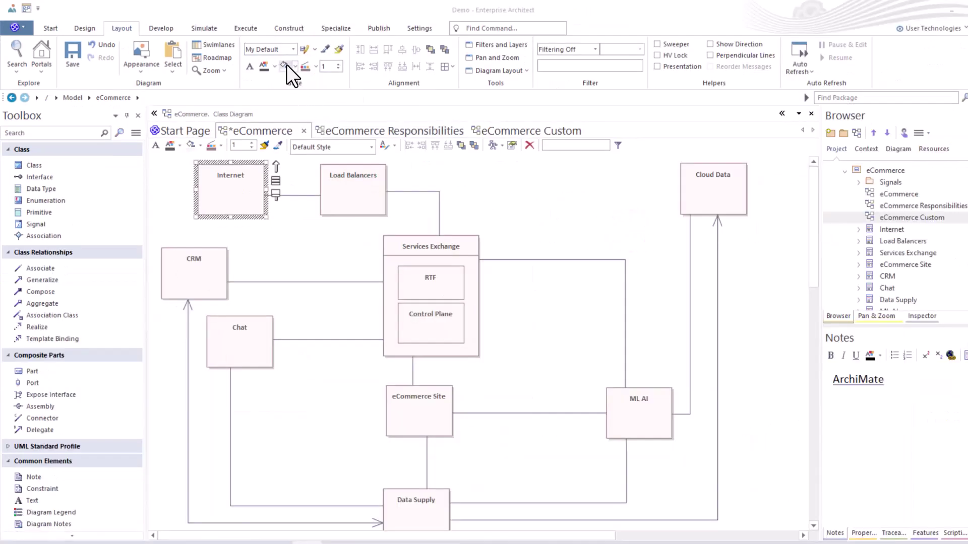
Step: Fill the Internet class with light green, leaving its border in the default color
{"action": "left_click", "coordinate": [295, 65]}
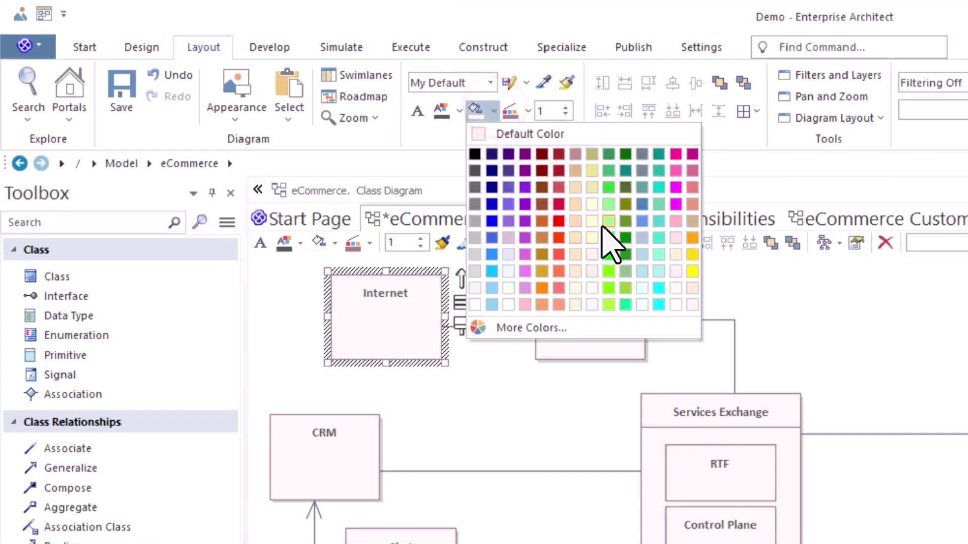
{"action": "left_click", "coordinate": [610, 200]}
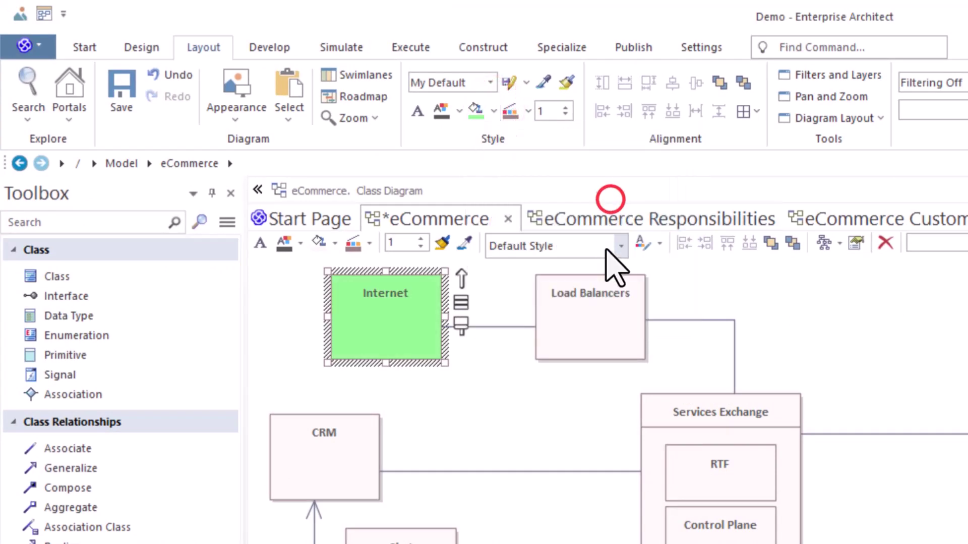
Step: Give the Internet class a blue border and set its line width to 5
{"action": "left_click", "coordinate": [527, 111]}
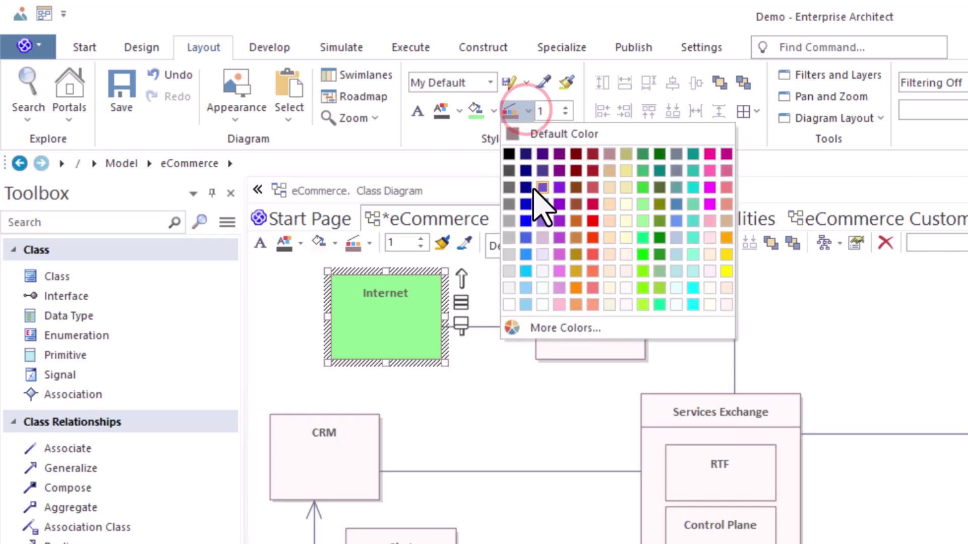
{"action": "left_click", "coordinate": [528, 204]}
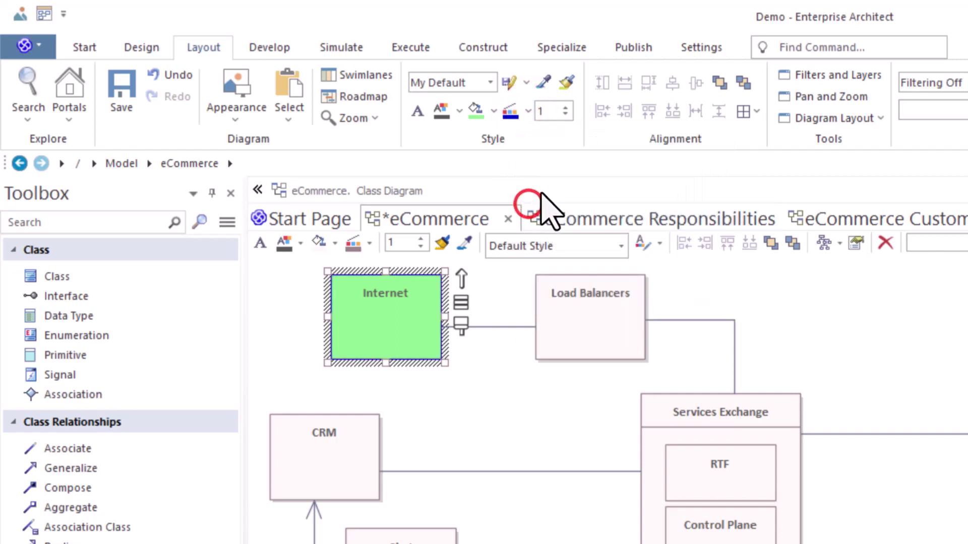
{"action": "left_click", "coordinate": [566, 106]}
{"action": "left_click", "coordinate": [566, 106]}
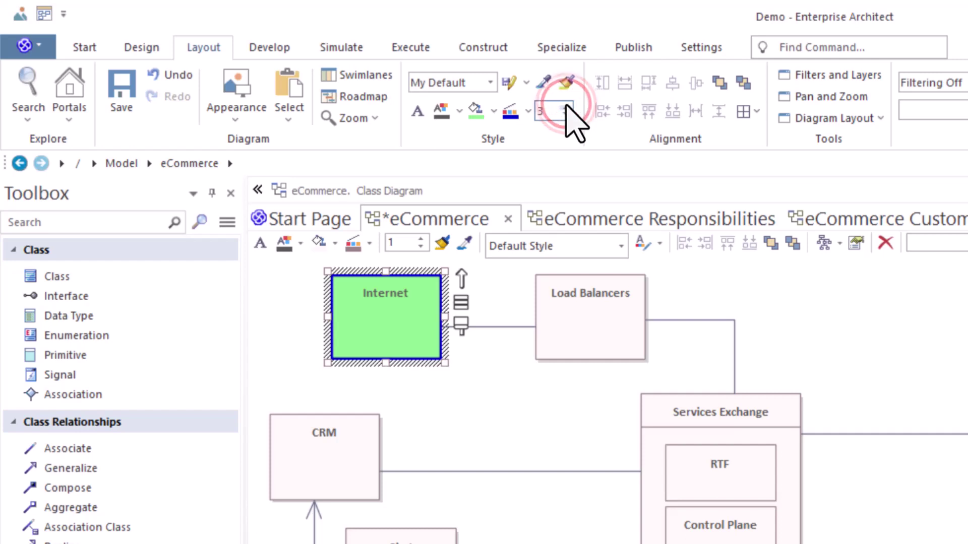
{"action": "left_click", "coordinate": [567, 105]}
{"action": "left_click", "coordinate": [567, 105]}
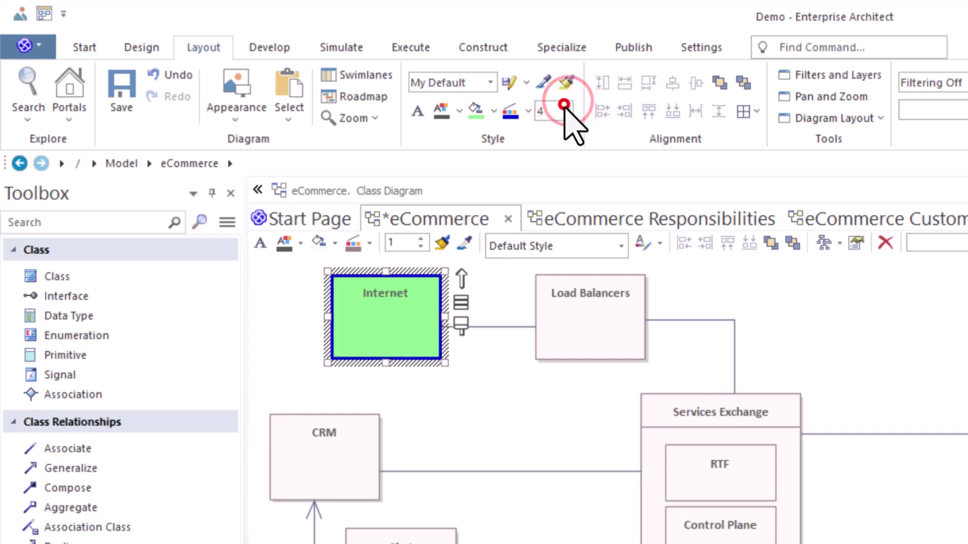
{"action": "left_click", "coordinate": [566, 107]}
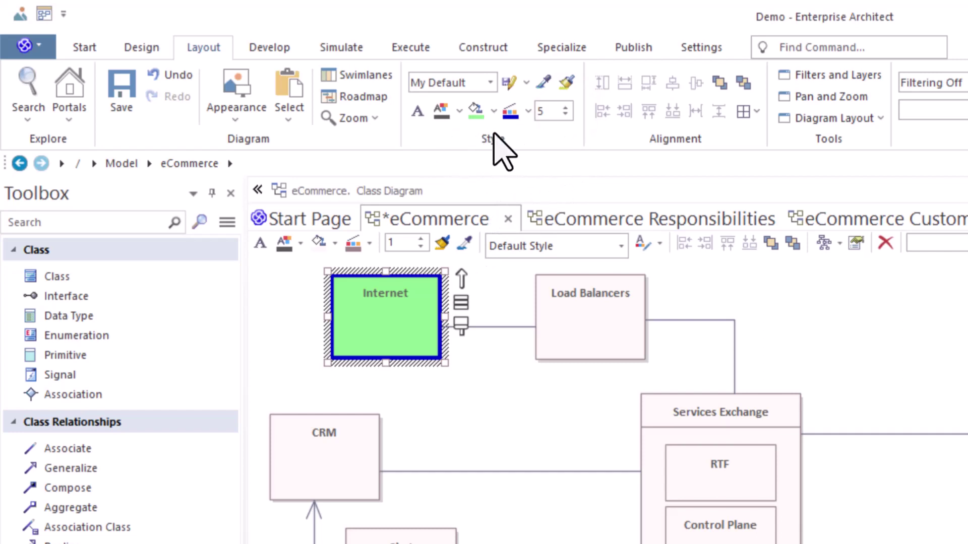
Step: Reset the Internet class to the My Default style and deselect it
{"action": "left_click", "coordinate": [398, 322]}
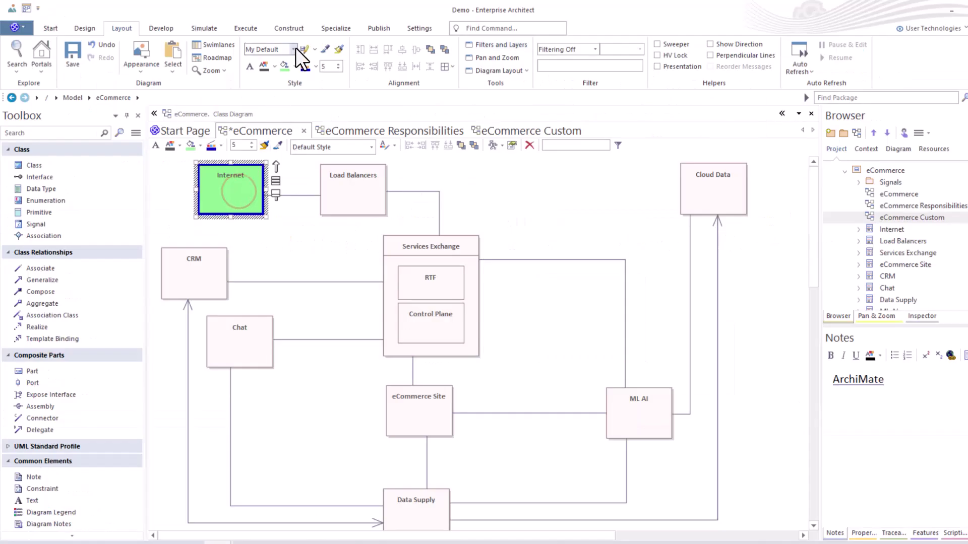
{"action": "left_click", "coordinate": [294, 47]}
{"action": "left_click", "coordinate": [279, 63]}
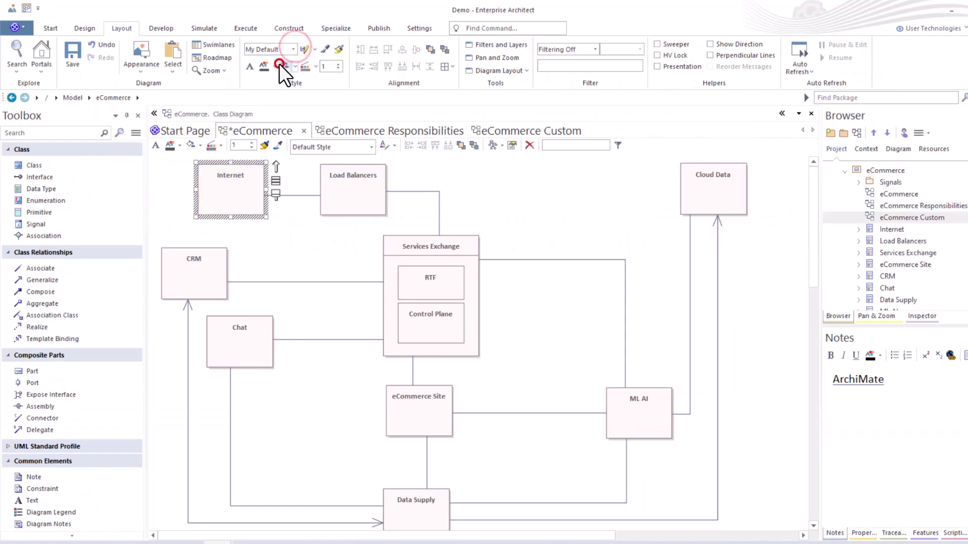
{"action": "left_click", "coordinate": [479, 194]}
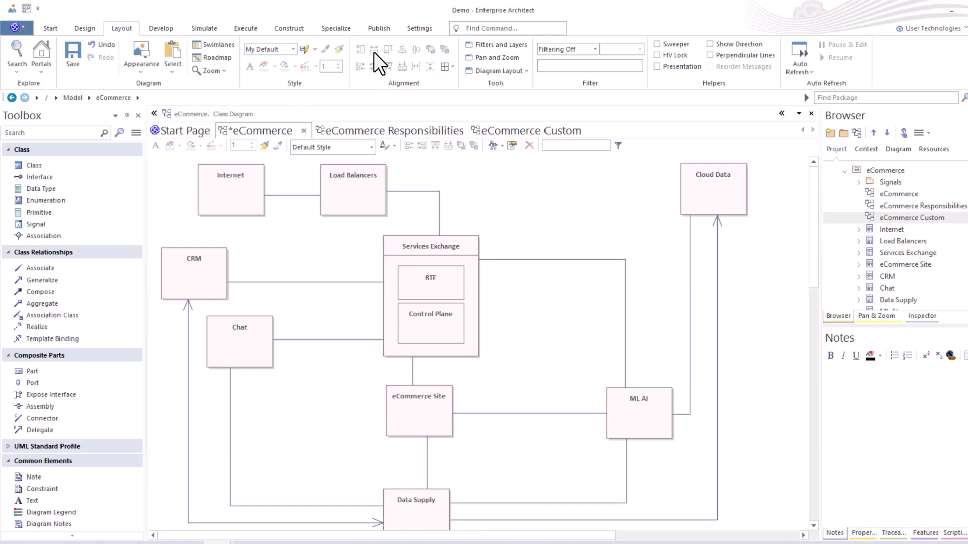
Step: Move the Internet class so it partly overlaps Load Balancers and send it behind that class
{"action": "left_click", "coordinate": [214, 174]}
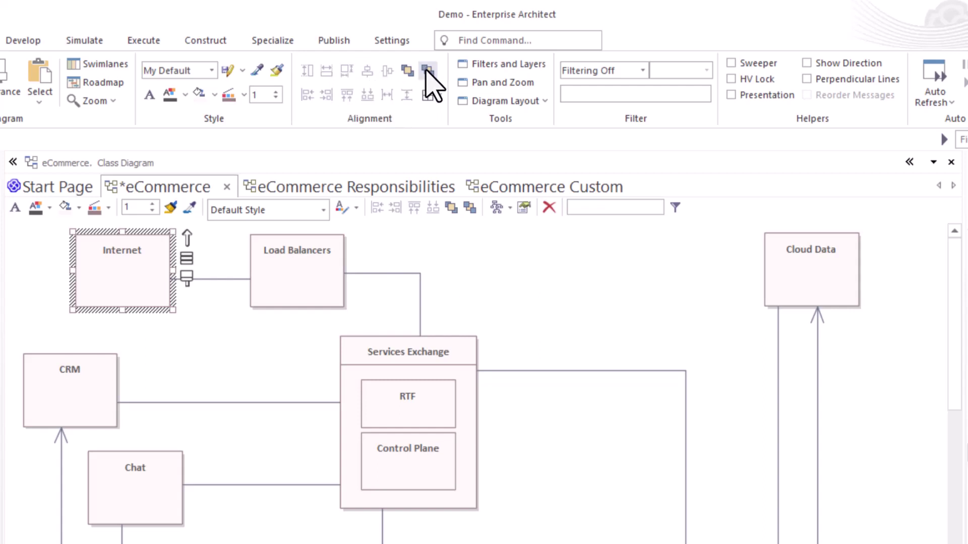
{"action": "left_click", "coordinate": [203, 345]}
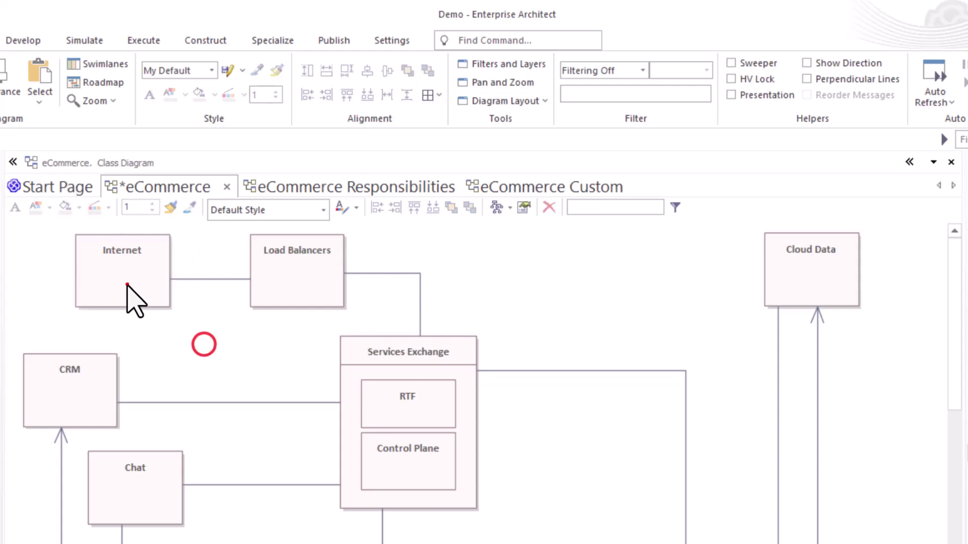
{"action": "left_click_drag", "start_coordinate": [126, 283], "coordinate": [267, 346]}
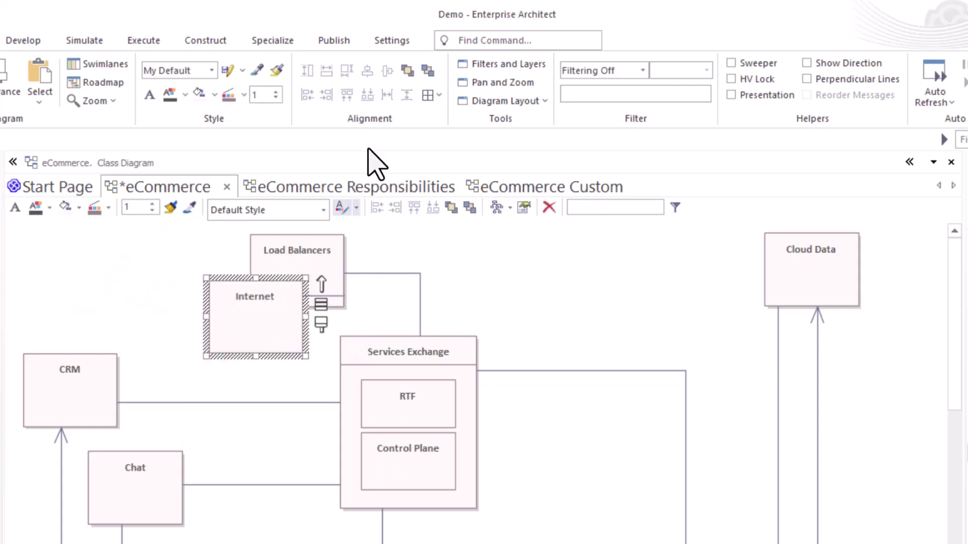
{"action": "left_click", "coordinate": [428, 70]}
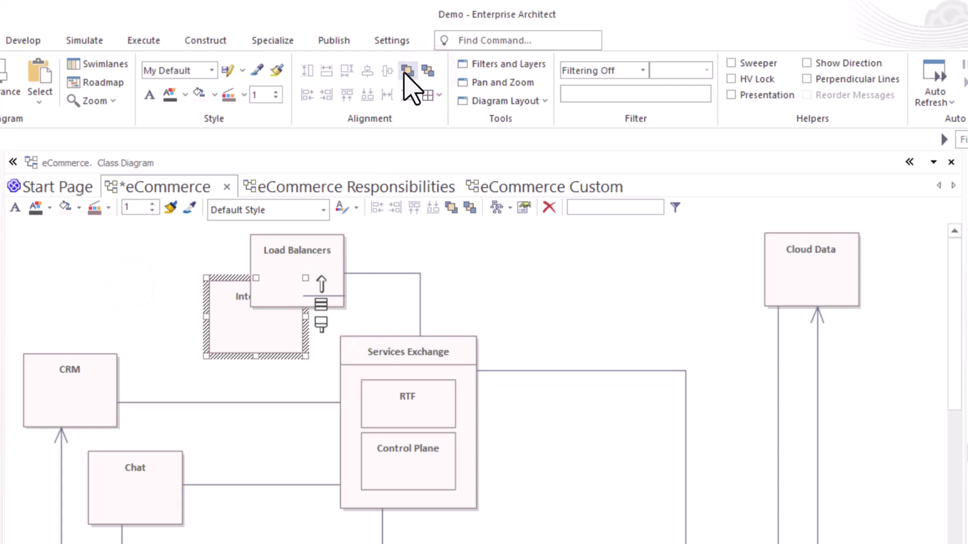
Step: Bring the Internet class to the front and move it back to the left of Load Balancers
{"action": "left_click", "coordinate": [407, 71]}
{"action": "left_click", "coordinate": [260, 378]}
{"action": "left_click_drag", "start_coordinate": [274, 330], "coordinate": [131, 262]}
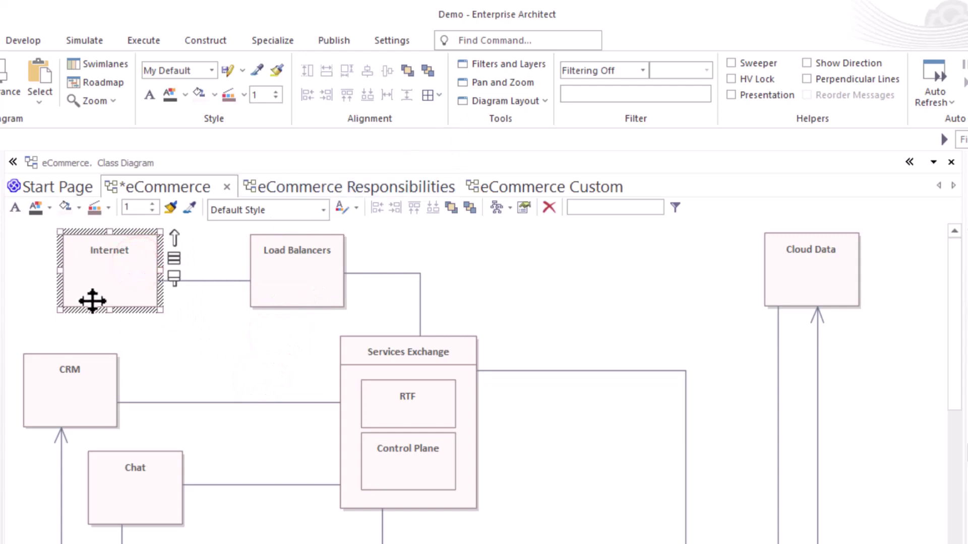
Step: Place Internet below Load Balancers, then align the two classes on their centers, first in a column and then in a row
{"action": "left_click_drag", "start_coordinate": [111, 278], "coordinate": [293, 409]}
{"action": "left_click_drag", "start_coordinate": [204, 263], "coordinate": [313, 395]}
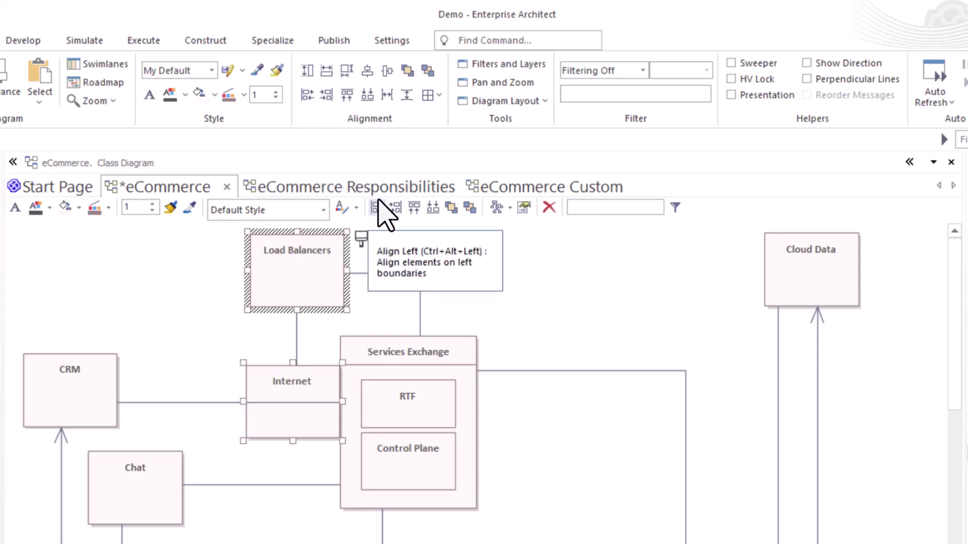
{"action": "left_click", "coordinate": [367, 72]}
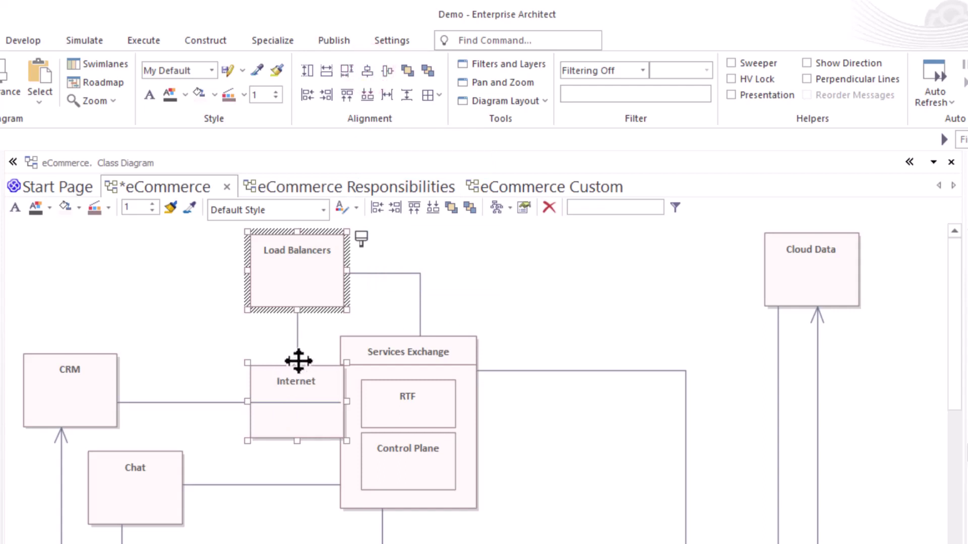
{"action": "left_click", "coordinate": [388, 71]}
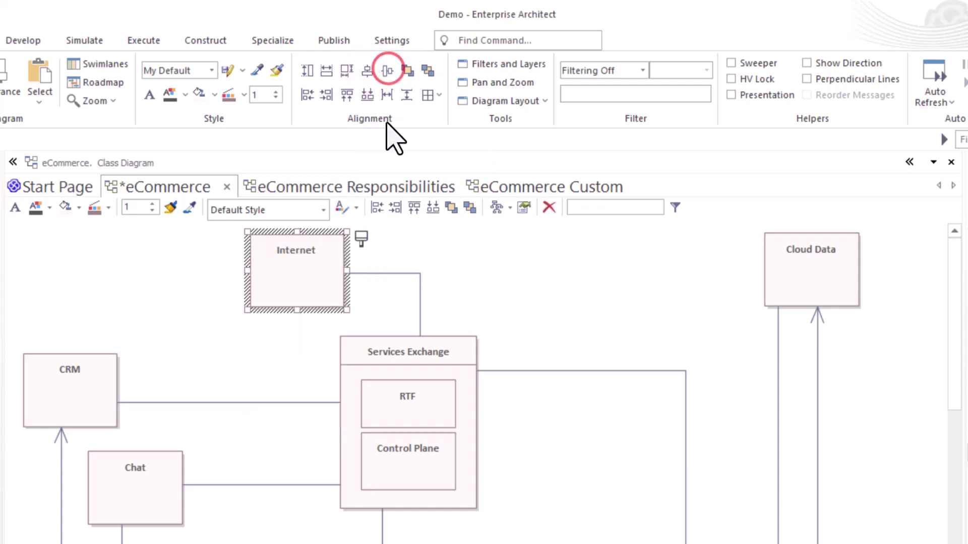
{"action": "left_click", "coordinate": [420, 267]}
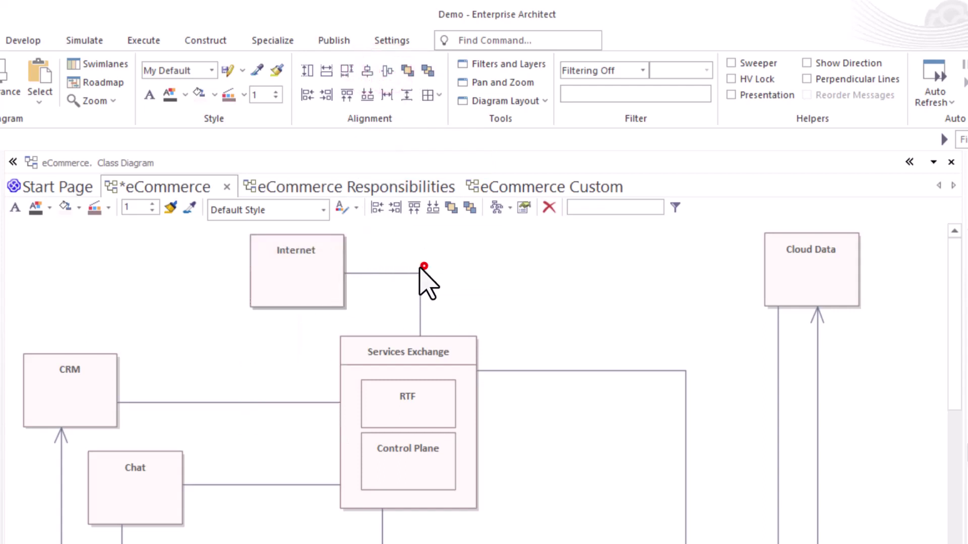
Step: Move the Internet class out to the left of Load Balancers and briefly select both classes together
{"action": "left_click_drag", "start_coordinate": [318, 274], "coordinate": [157, 271]}
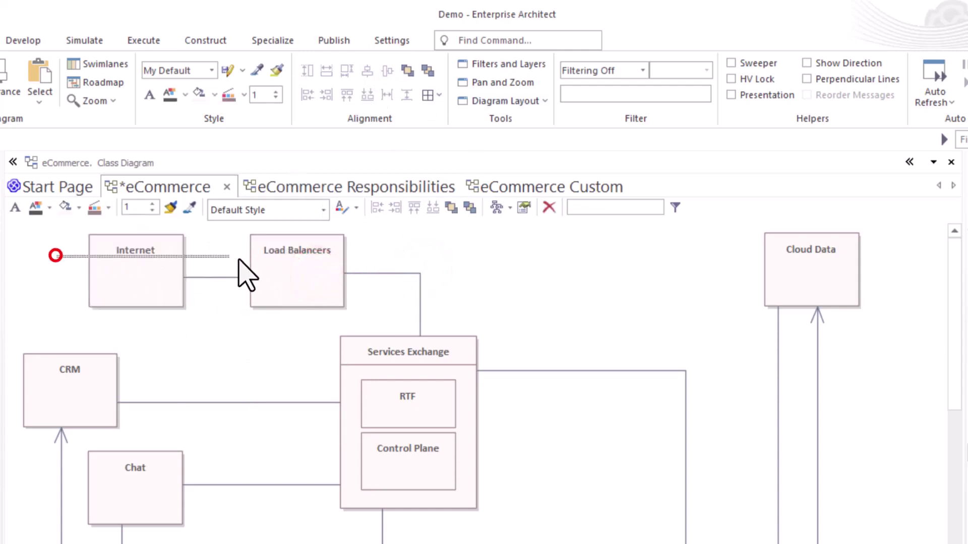
{"action": "left_click", "coordinate": [312, 272], "text": "ctrl"}
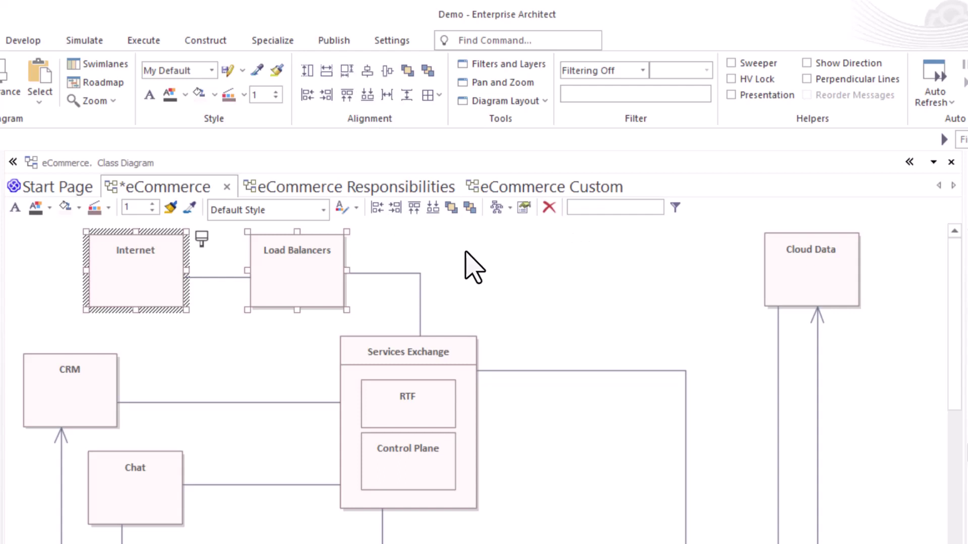
{"action": "left_click", "coordinate": [464, 287]}
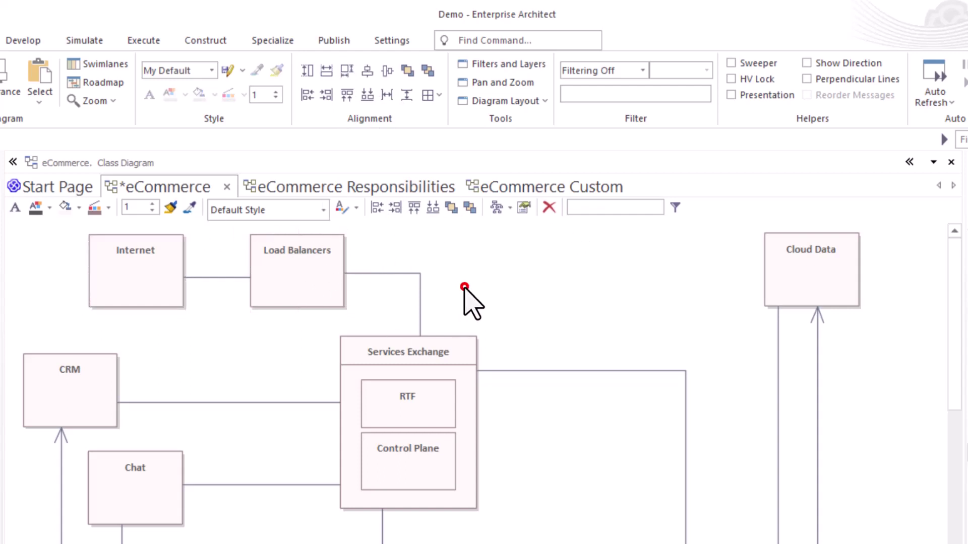
Step: Move Internet and CRM closer to Load Balancers, then space the three classes evenly both across and down
{"action": "left_click_drag", "start_coordinate": [151, 261], "coordinate": [203, 262]}
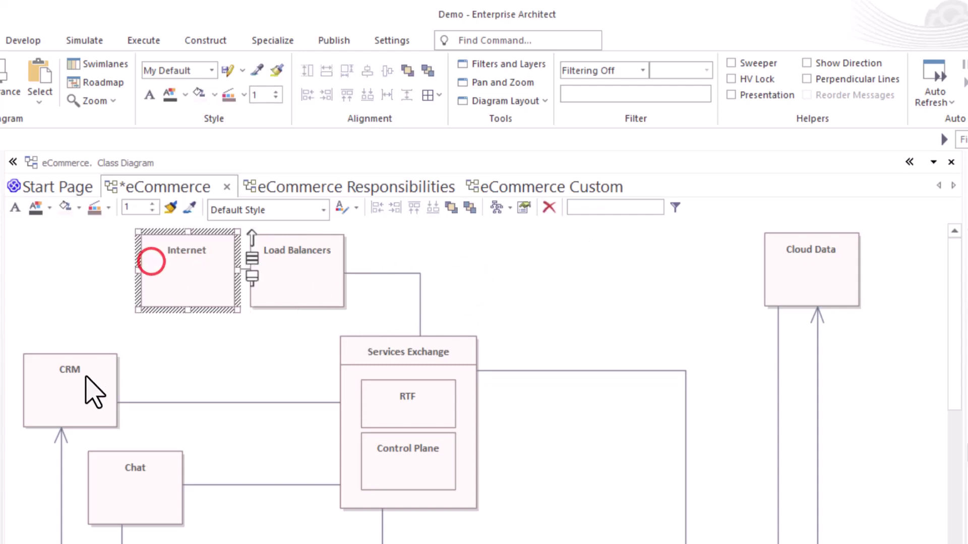
{"action": "left_click_drag", "start_coordinate": [87, 378], "coordinate": [105, 288]}
{"action": "left_click_drag", "start_coordinate": [401, 231], "coordinate": [75, 309]}
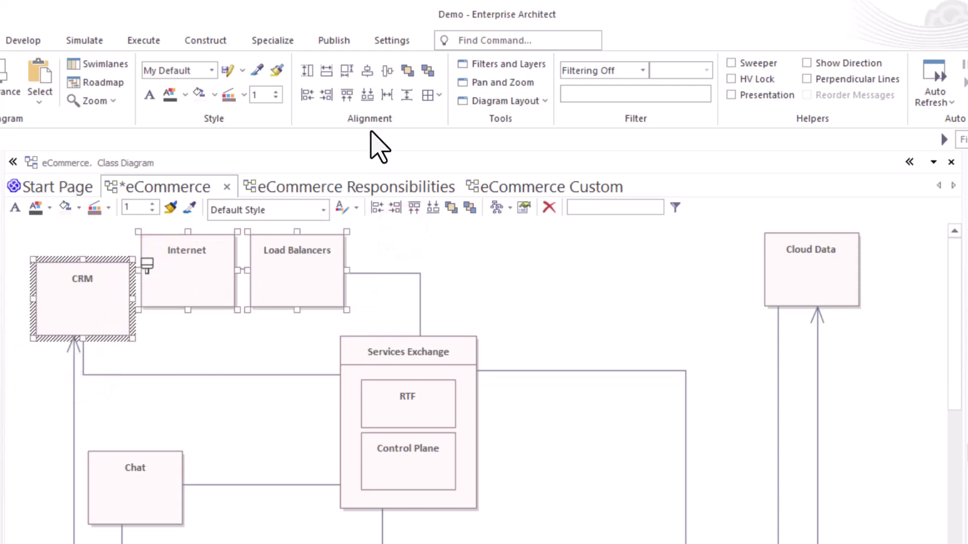
{"action": "left_click", "coordinate": [387, 95]}
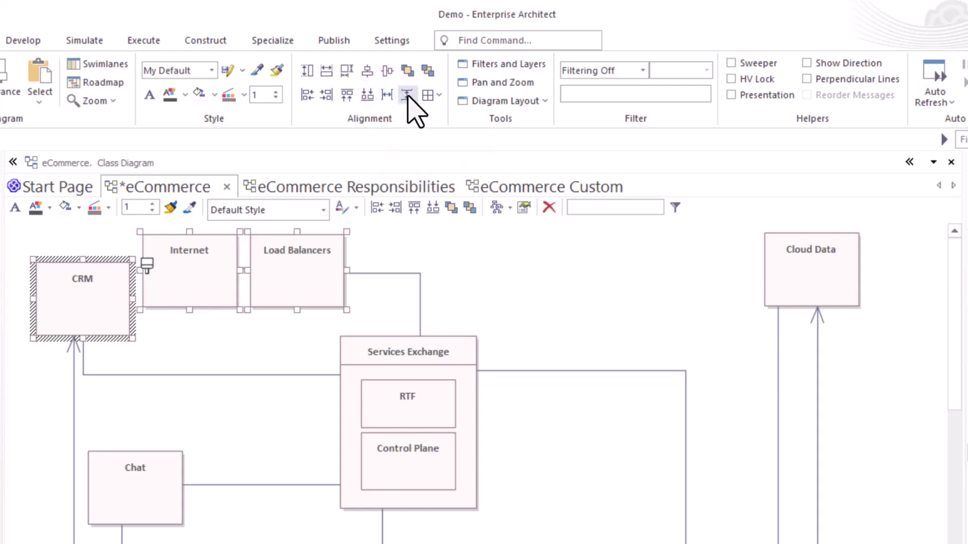
{"action": "left_click", "coordinate": [407, 96]}
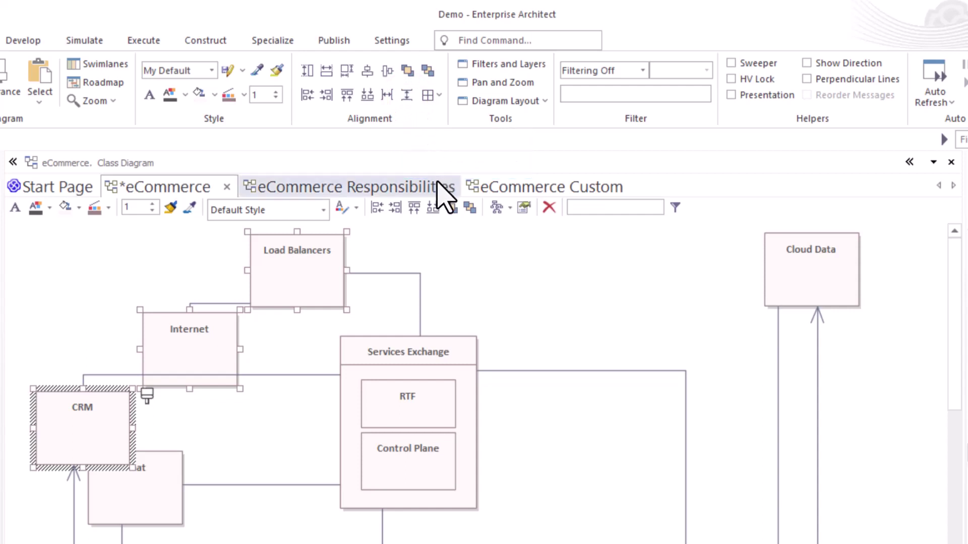
Step: Undo the spacing, alignment and move changes until Internet and CRM are back in their original positions
{"action": "left_click", "coordinate": [462, 262]}
{"action": "key", "text": "ctrl+z"}
{"action": "key", "text": "ctrl+z"}
{"action": "key", "text": "ctrl+z"}
{"action": "key", "text": "ctrl+z"}
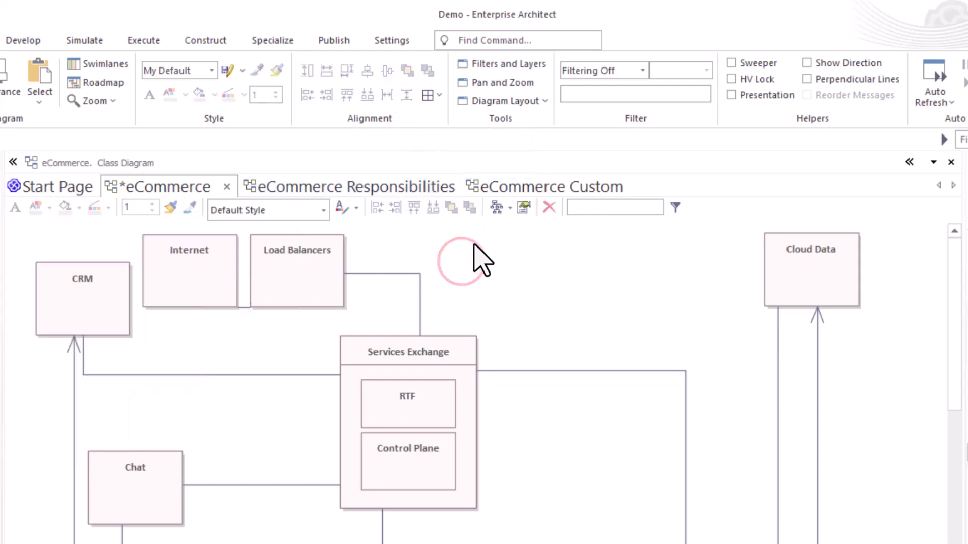
{"action": "key", "text": "ctrl+z"}
{"action": "key", "text": "ctrl+z"}
{"action": "key", "text": "ctrl+z"}
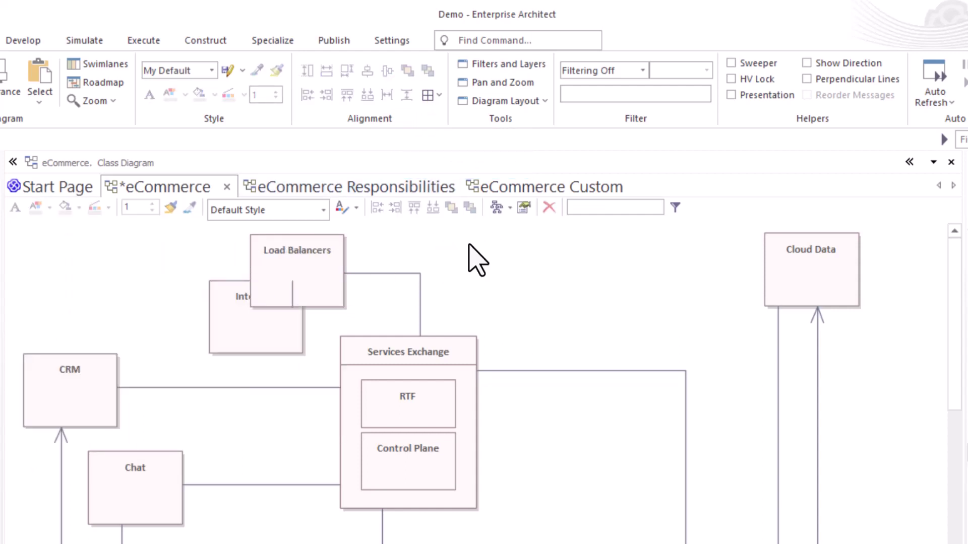
{"action": "key", "text": "ctrl+z"}
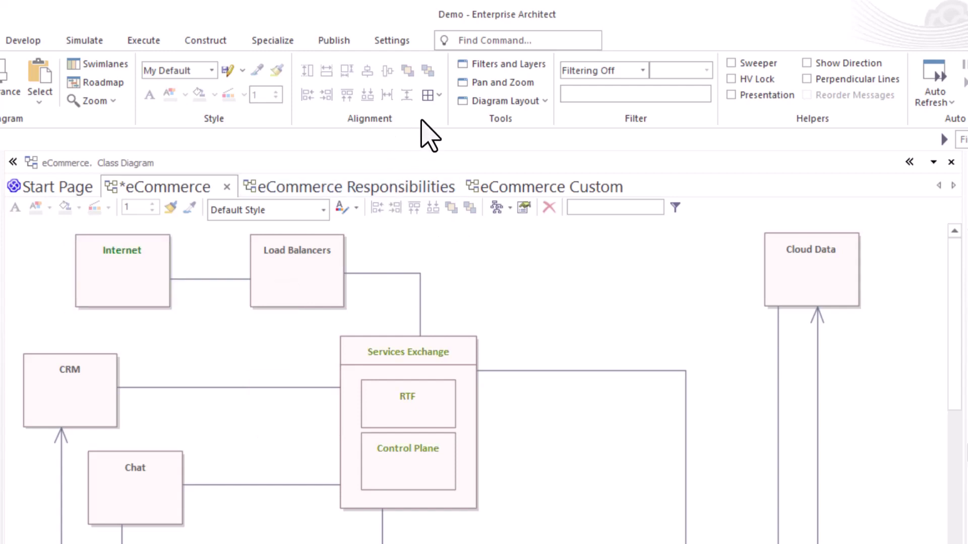
Step: Switch the diagram's snap option to Standard Grid and turn on Show Grid
{"action": "left_click", "coordinate": [435, 95]}
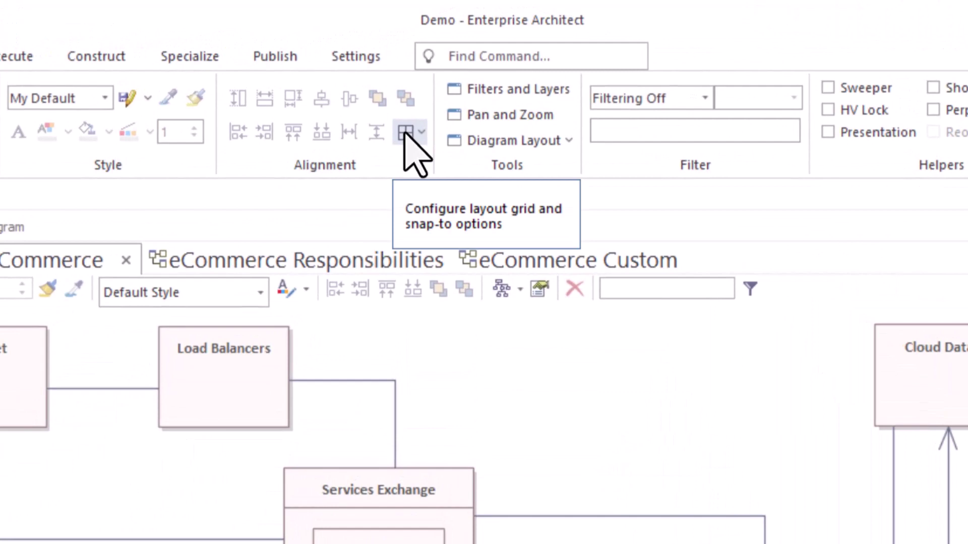
{"action": "left_click", "coordinate": [421, 133]}
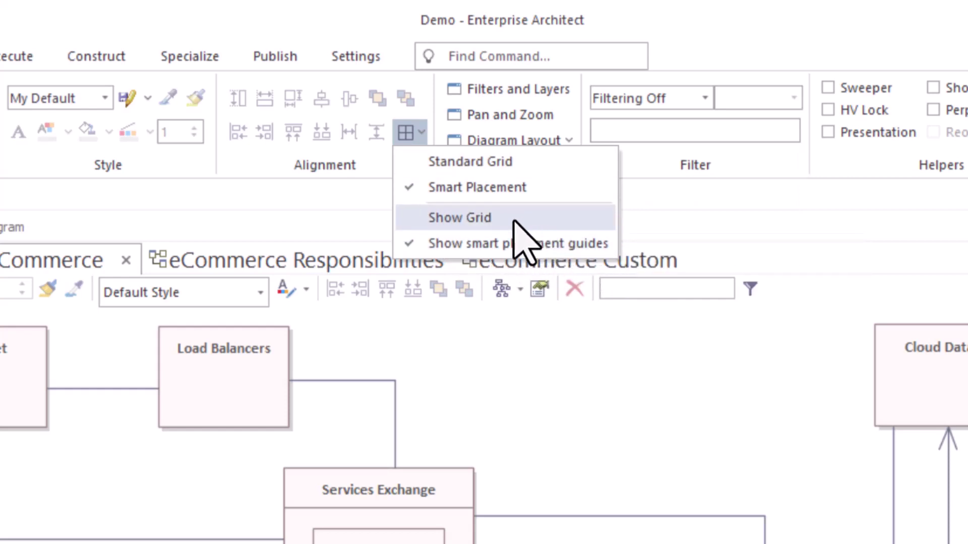
{"action": "left_click", "coordinate": [468, 162]}
{"action": "left_click", "coordinate": [415, 133]}
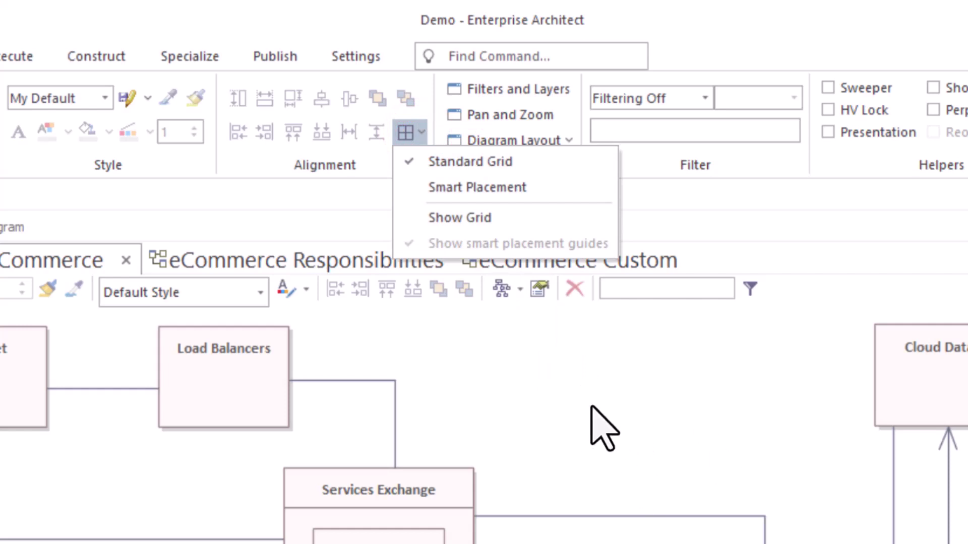
{"action": "left_click", "coordinate": [472, 216]}
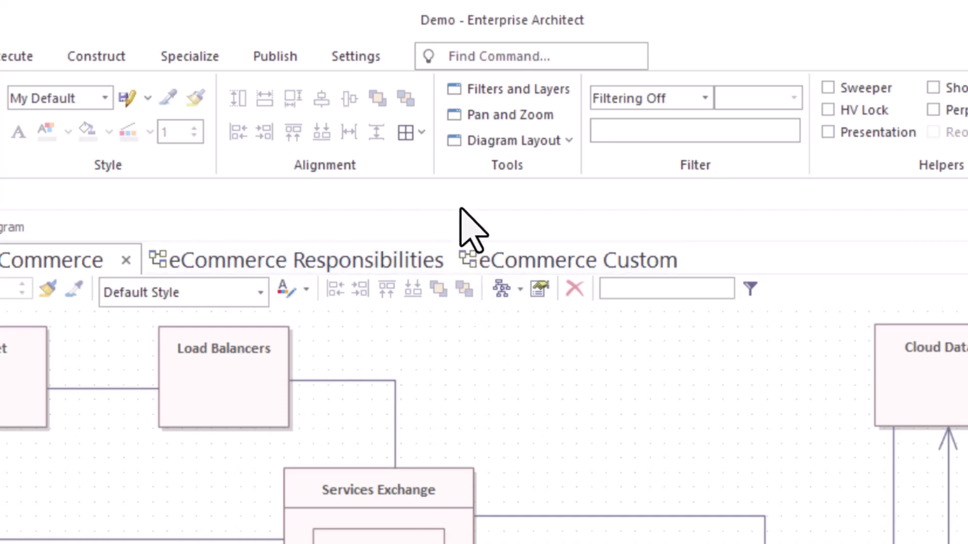
Step: Turn off Show Grid, switch the snap option back to Smart Placement, and reopen the grid options
{"action": "left_click", "coordinate": [421, 137]}
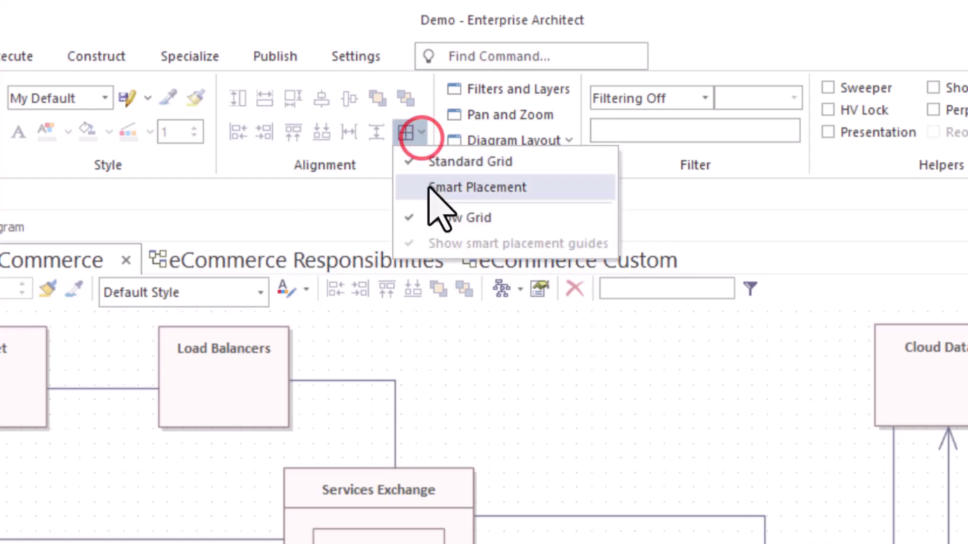
{"action": "left_click", "coordinate": [448, 214]}
{"action": "left_click", "coordinate": [416, 136]}
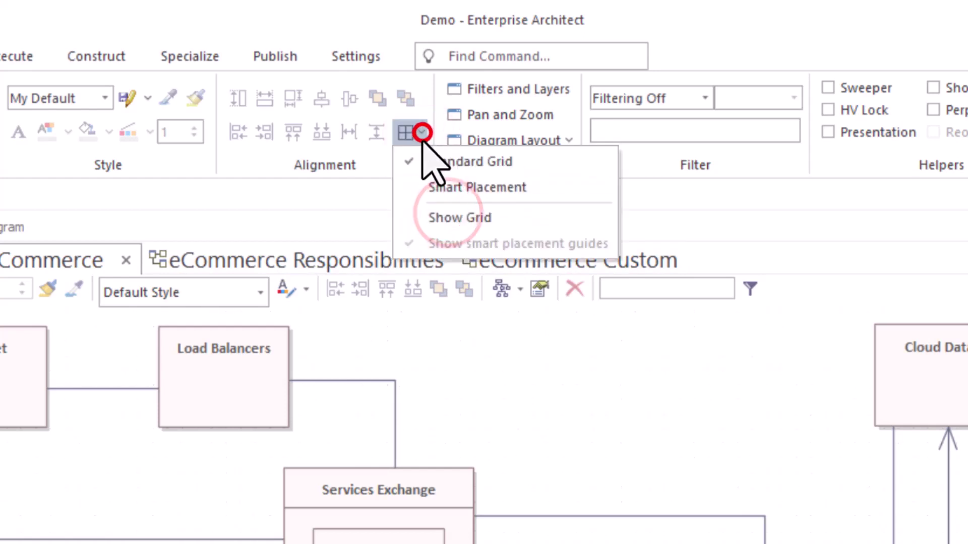
{"action": "left_click", "coordinate": [444, 187]}
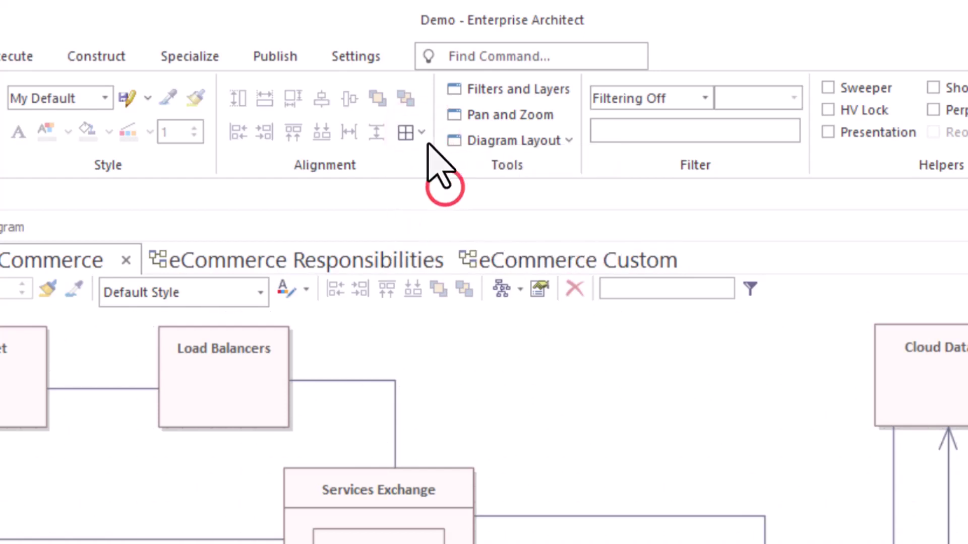
{"action": "left_click", "coordinate": [421, 133]}
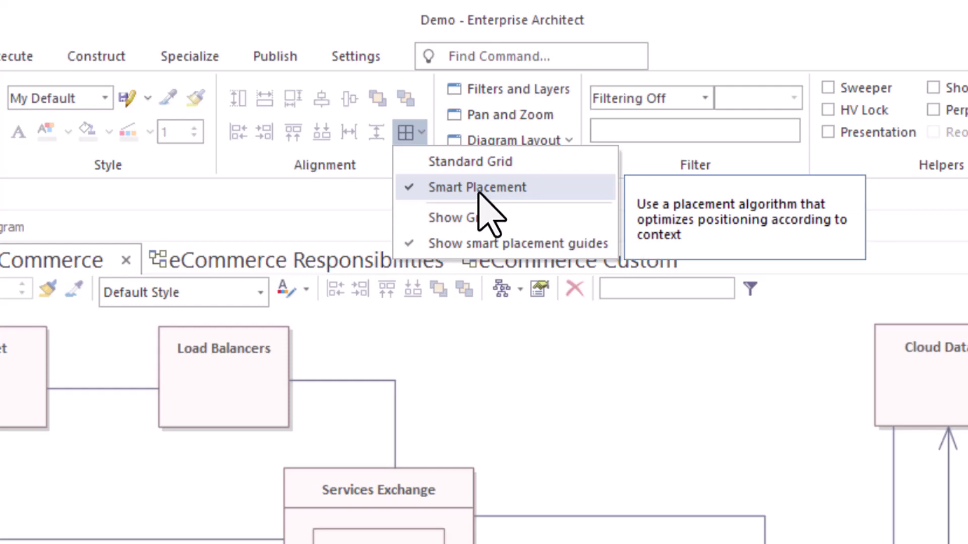
Step: Align the Internet class directly above CRM using smart placement, and move its connector to the vertical middle of Load Balancers
{"action": "left_click", "coordinate": [898, 372]}
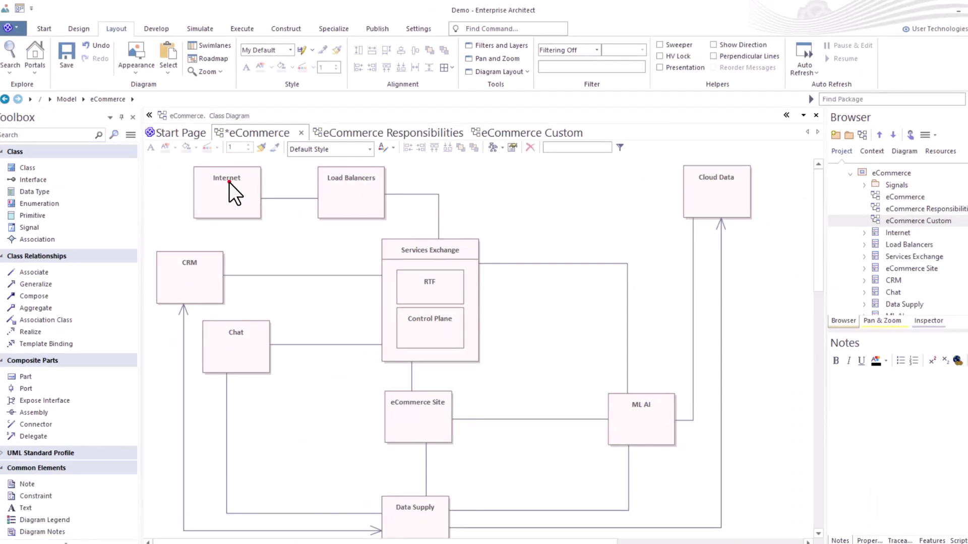
{"action": "left_click_drag", "start_coordinate": [229, 182], "coordinate": [240, 199]}
{"action": "left_click_drag", "start_coordinate": [240, 199], "coordinate": [204, 184]}
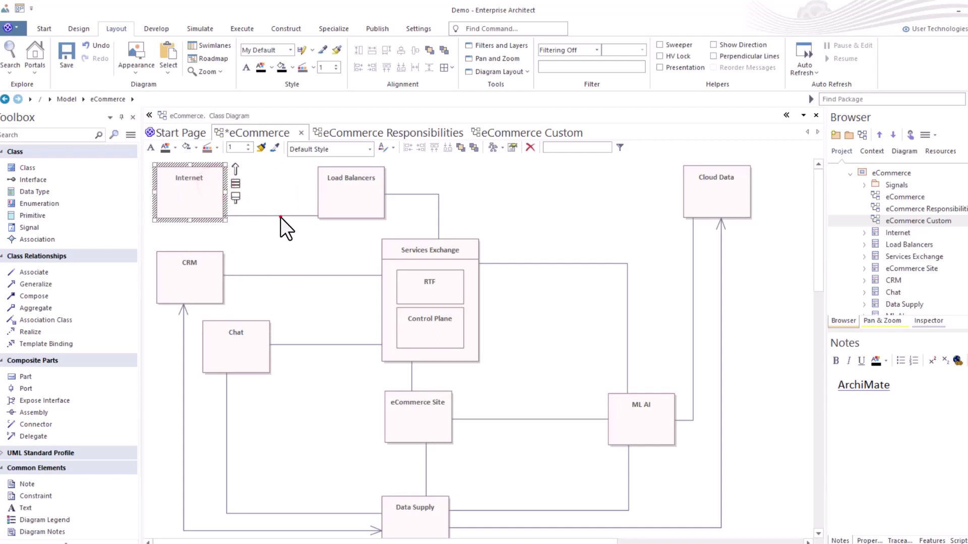
{"action": "left_click_drag", "start_coordinate": [280, 217], "coordinate": [283, 191]}
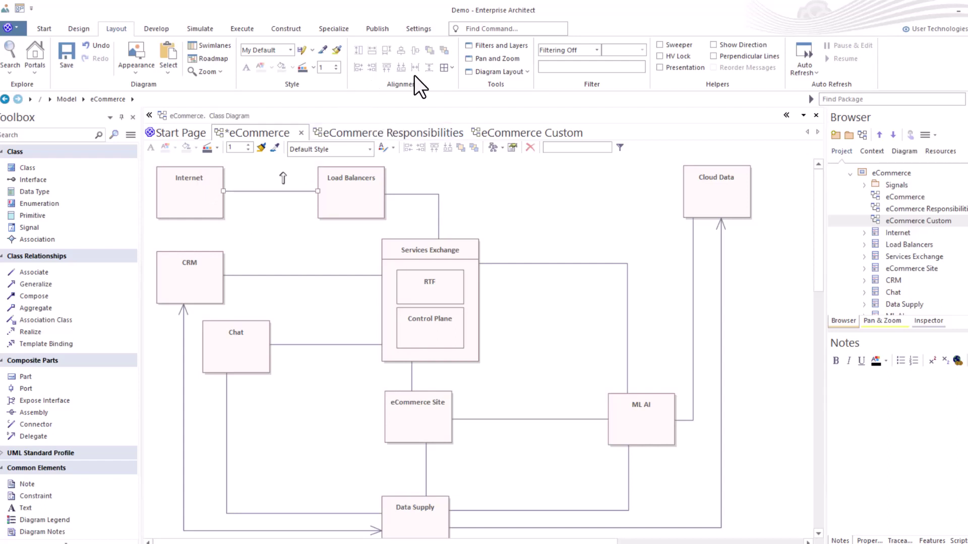
Step: Turn off the smart placement guides and move the Internet class slightly closer to Load Balancers
{"action": "left_click", "coordinate": [453, 68]}
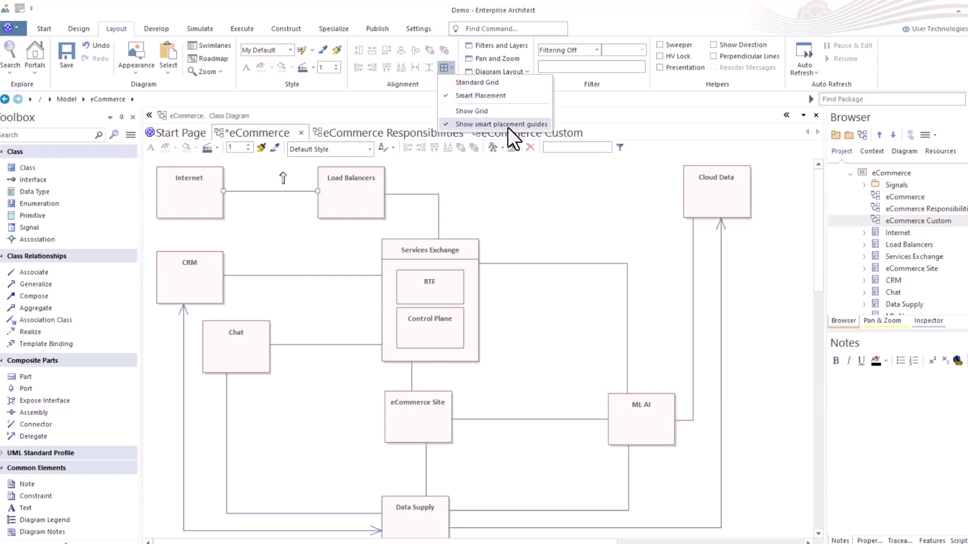
{"action": "left_click", "coordinate": [481, 124]}
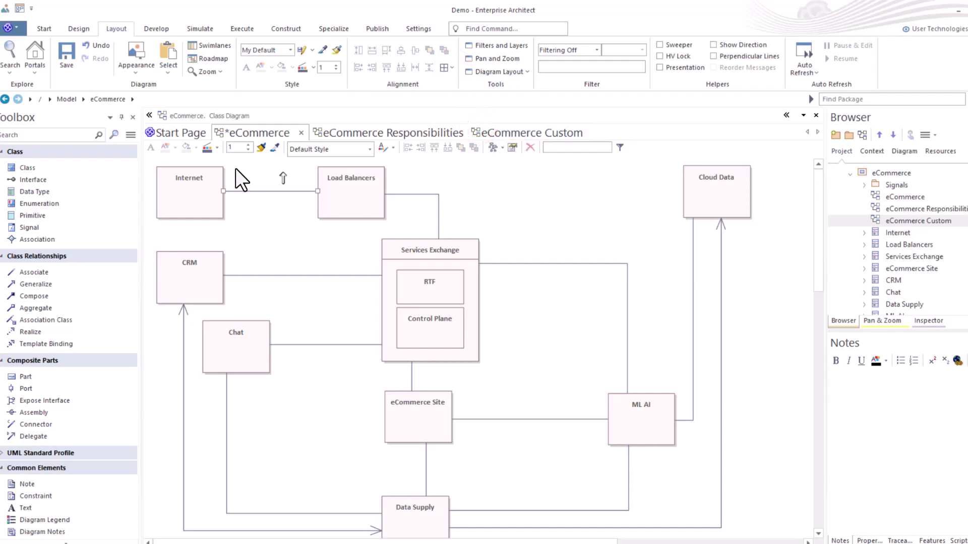
{"action": "left_click_drag", "start_coordinate": [192, 180], "coordinate": [220, 182]}
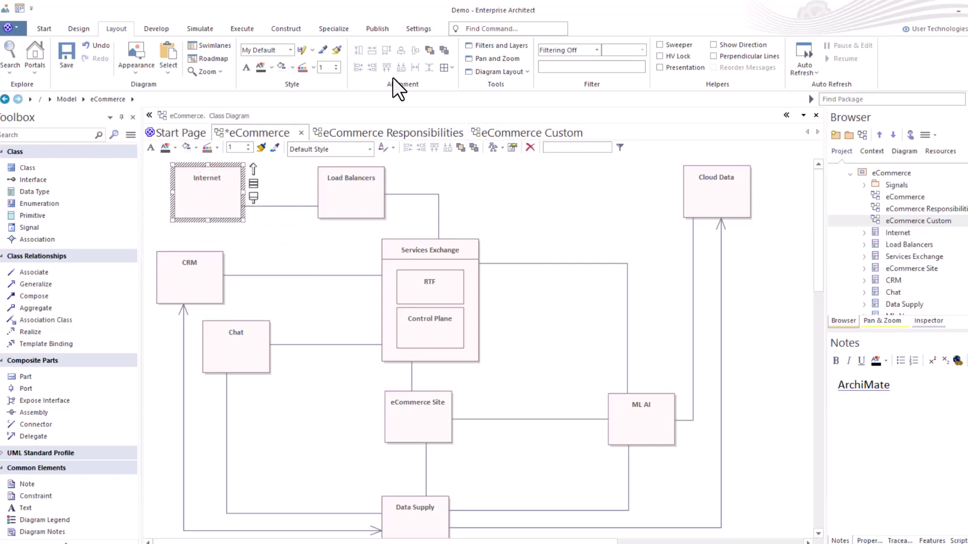
Step: Turn the smart placement guides back on, realign Internet above CRM, and raise its connector to the middle of Load Balancers
{"action": "left_click", "coordinate": [450, 68]}
{"action": "left_click", "coordinate": [483, 123]}
{"action": "mouse_move", "coordinate": [188, 188]}
{"action": "left_mouse_down"}
{"action": "mouse_move", "coordinate": [201, 207]}
{"action": "mouse_move", "coordinate": [197, 190]}
{"action": "left_mouse_up"}
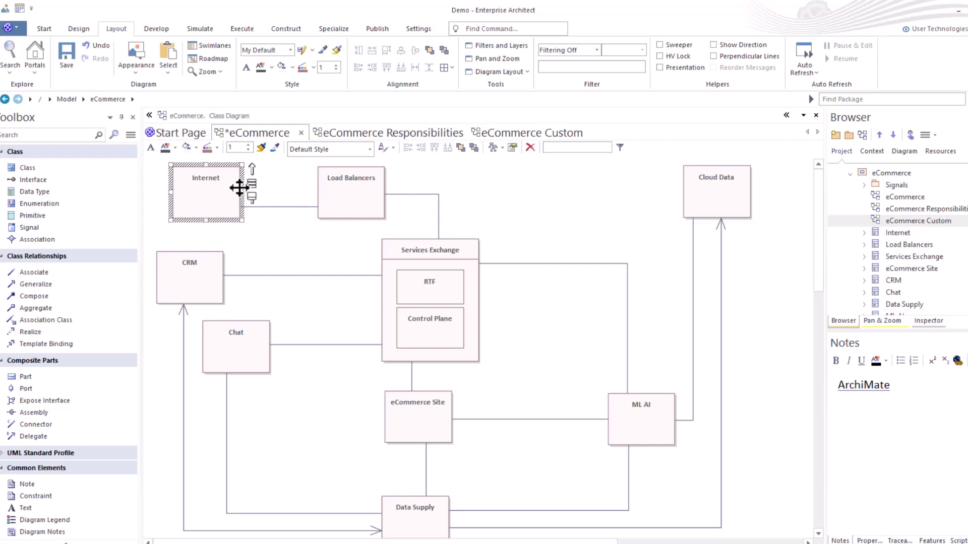
{"action": "left_click_drag", "start_coordinate": [216, 187], "coordinate": [199, 187]}
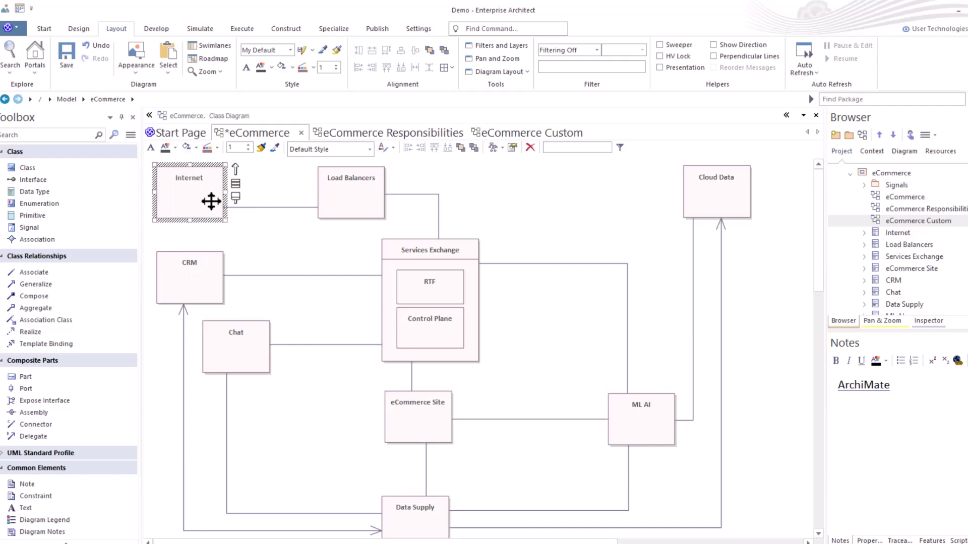
{"action": "left_click_drag", "start_coordinate": [211, 201], "coordinate": [212, 199]}
{"action": "left_click_drag", "start_coordinate": [211, 200], "coordinate": [211, 197]}
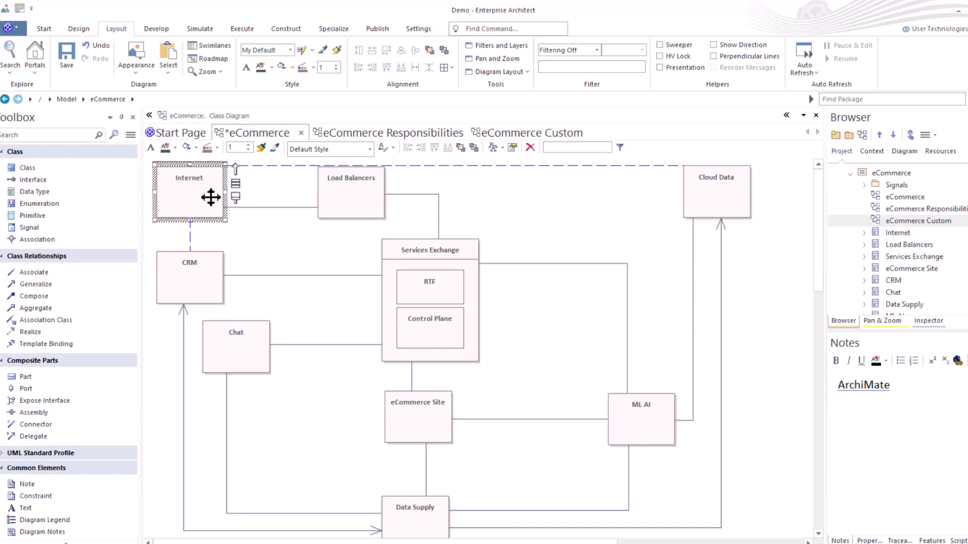
{"action": "left_click_drag", "start_coordinate": [211, 197], "coordinate": [261, 192]}
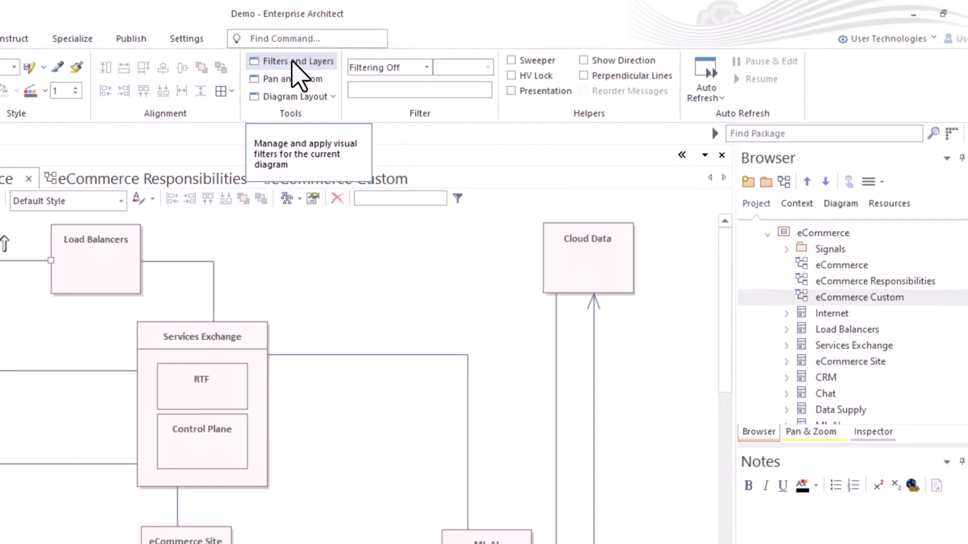
Step: Show the Filters & Layers window as the last one after Inspector, and look through its Filters and Layers views
{"action": "left_click", "coordinate": [293, 61]}
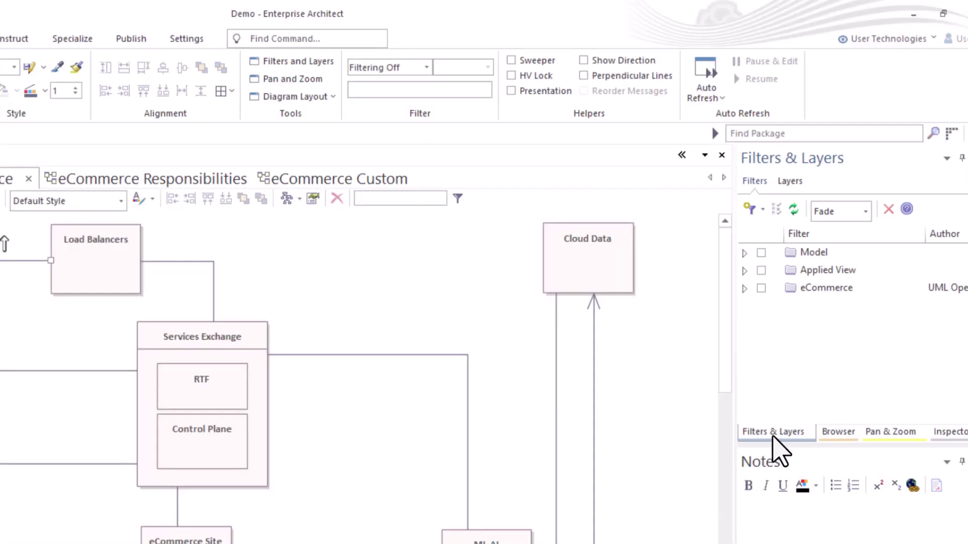
{"action": "left_click_drag", "start_coordinate": [772, 437], "coordinate": [931, 439]}
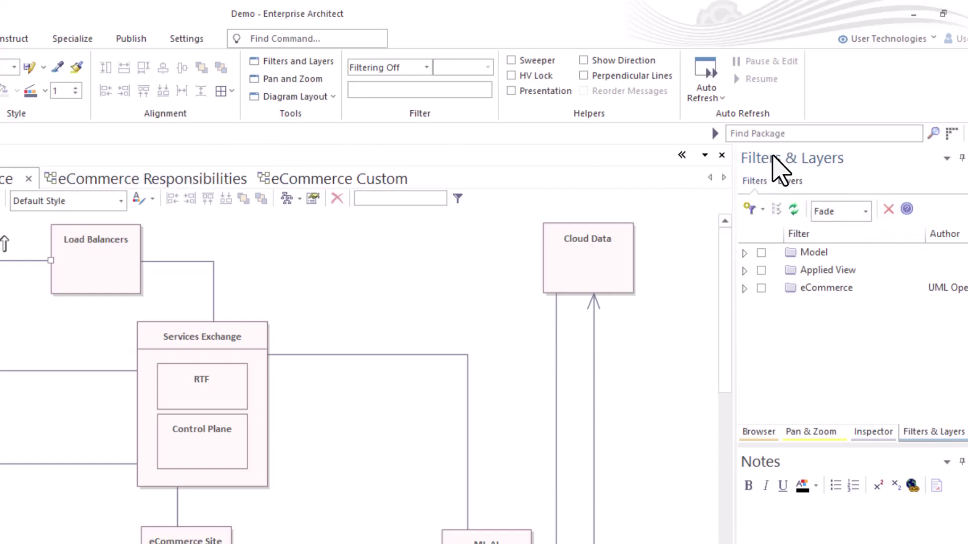
{"action": "left_click", "coordinate": [752, 181]}
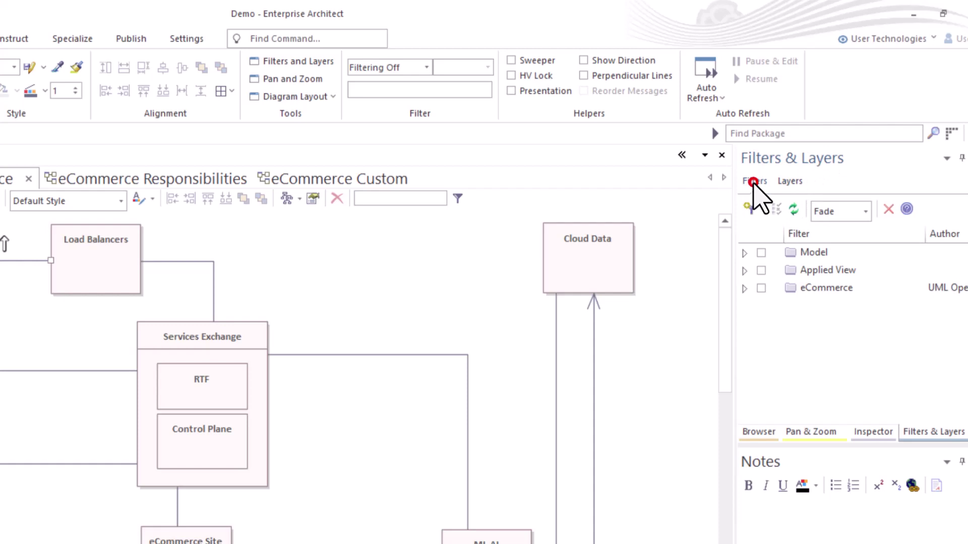
{"action": "left_click", "coordinate": [790, 181]}
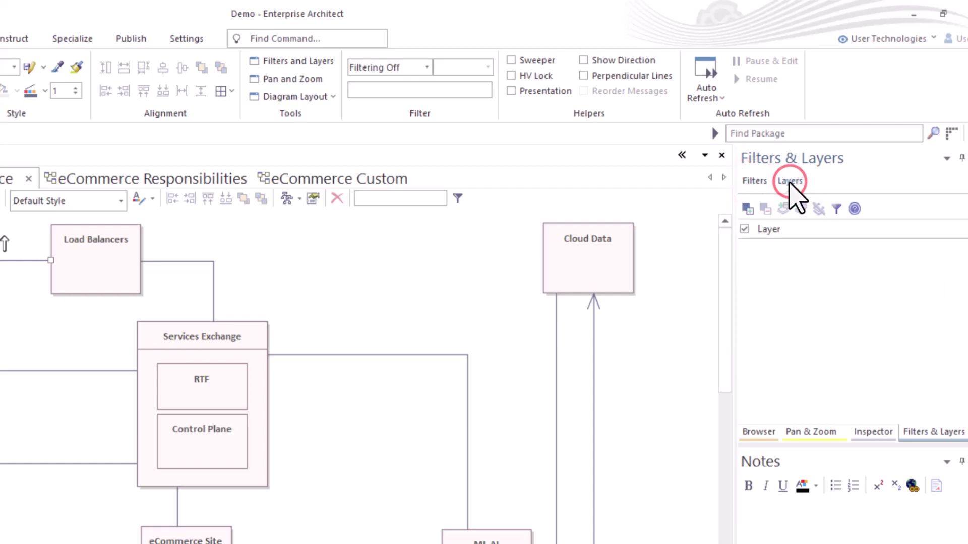
{"action": "left_click", "coordinate": [754, 181]}
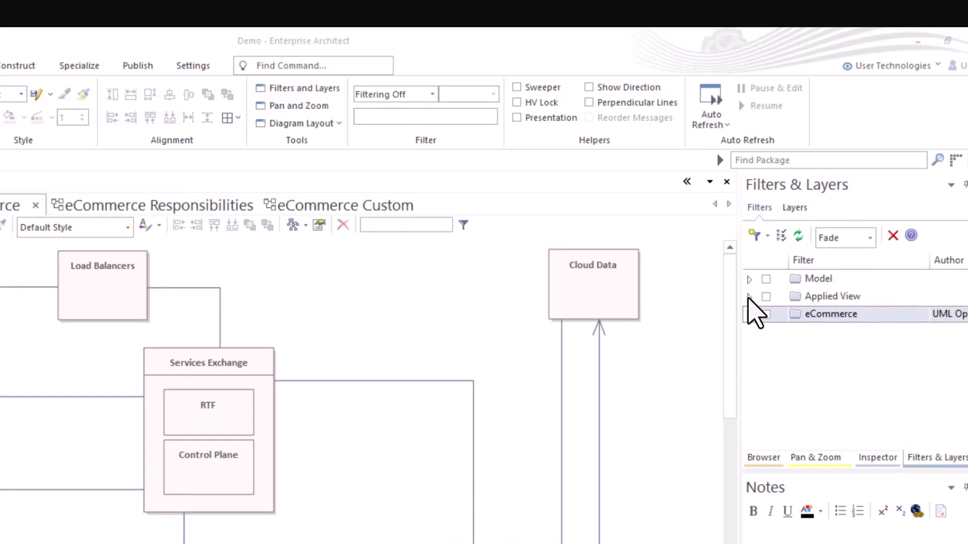
Step: Examine the filters in the Model, Applied View and eCommerce groups, and open the choices for creating a new filter or grouping
{"action": "left_click", "coordinate": [749, 279]}
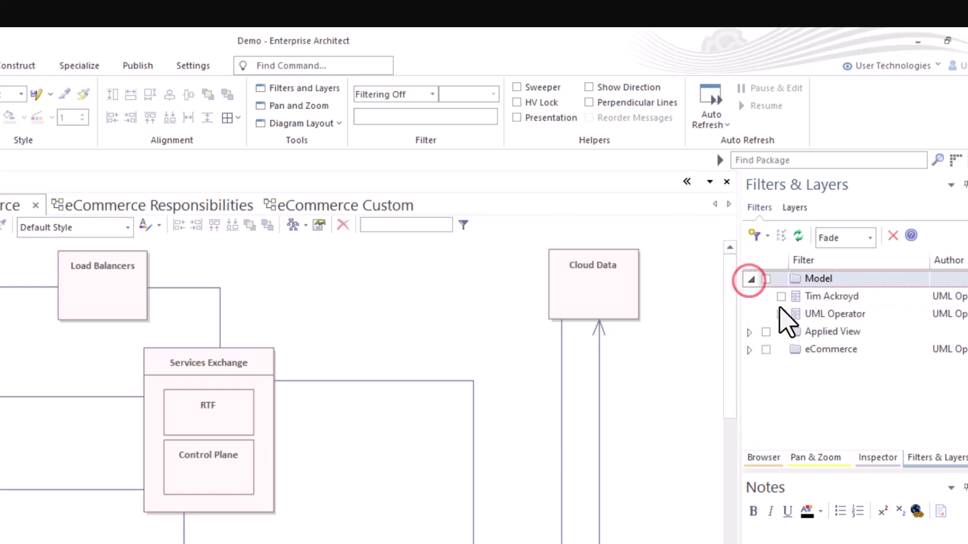
{"action": "left_click", "coordinate": [750, 332]}
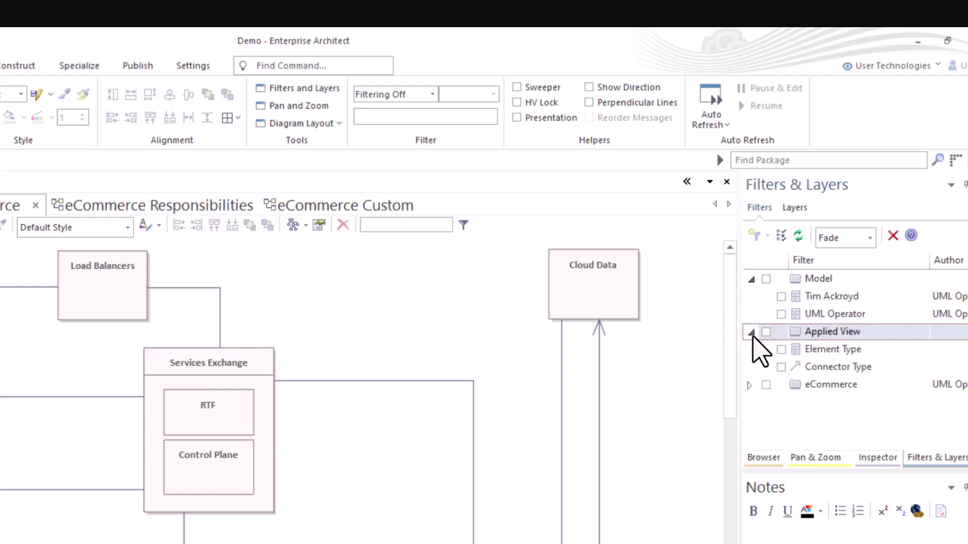
{"action": "left_click", "coordinate": [751, 332]}
{"action": "left_click", "coordinate": [749, 349]}
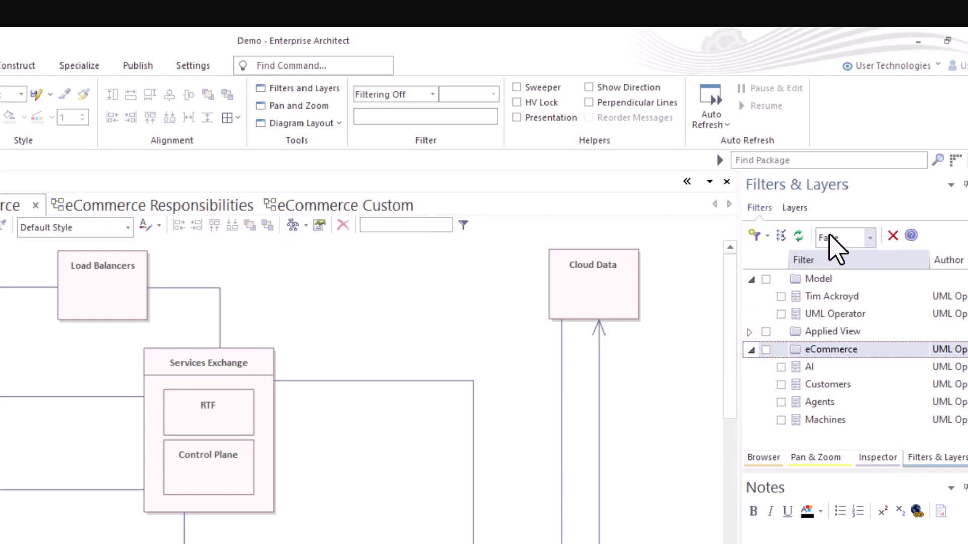
{"action": "left_click", "coordinate": [764, 236]}
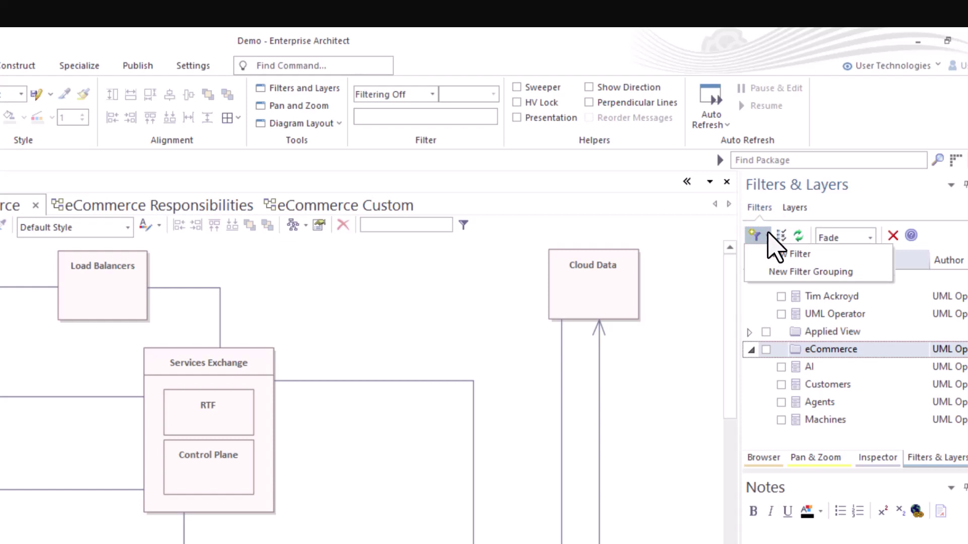
{"action": "left_click", "coordinate": [767, 233]}
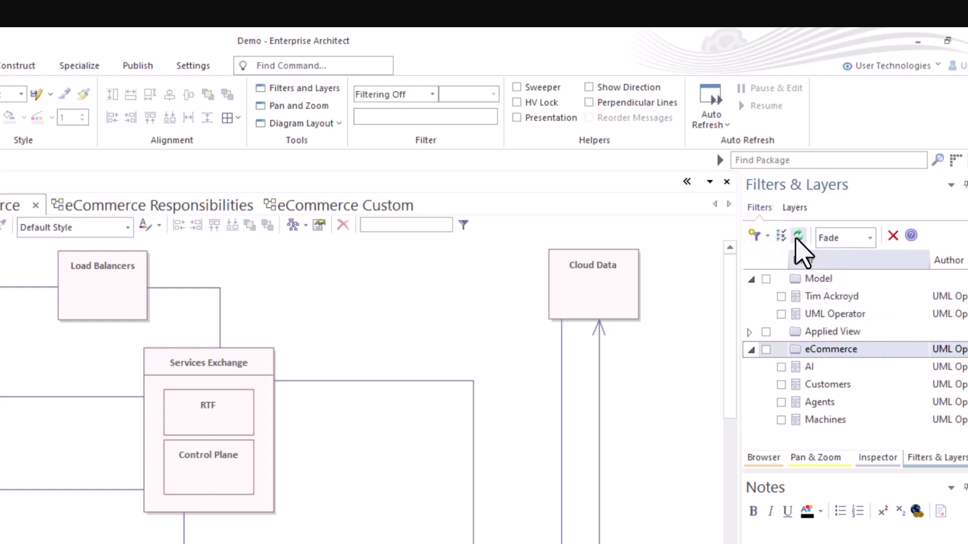
{"action": "left_click", "coordinate": [870, 237]}
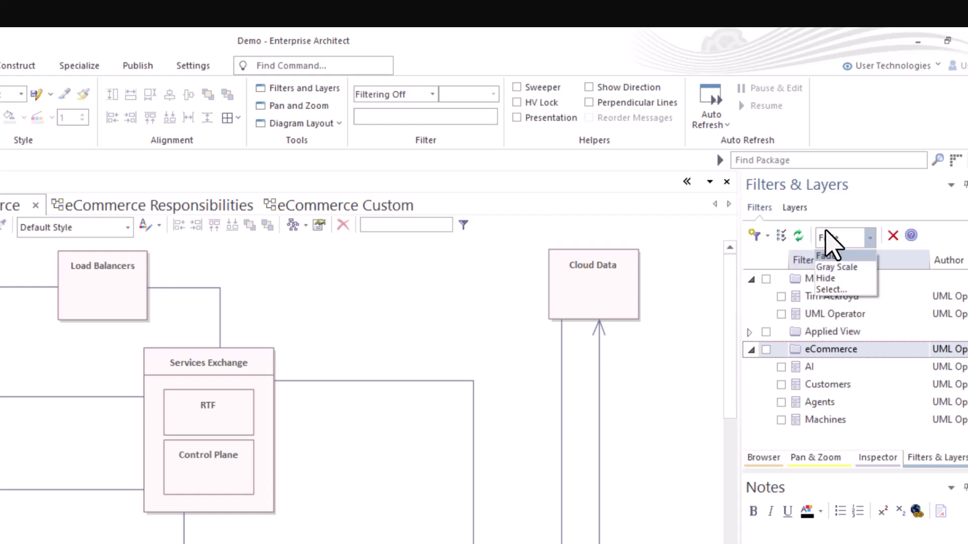
{"action": "left_click", "coordinate": [869, 237]}
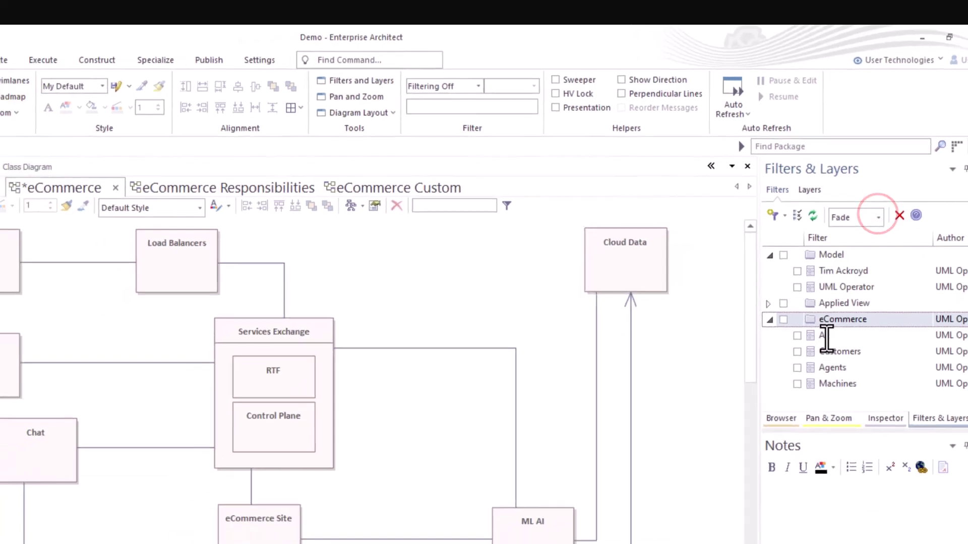
{"action": "left_click", "coordinate": [319, 273]}
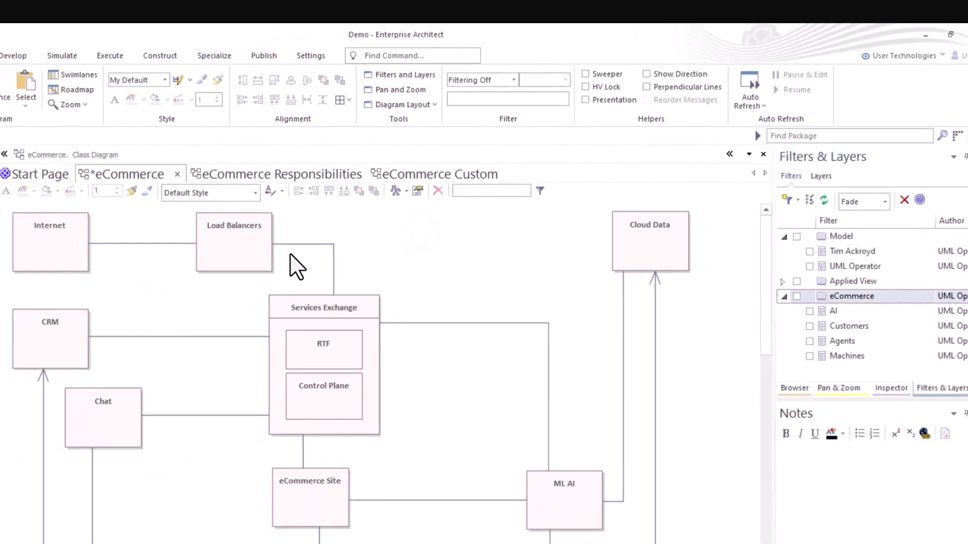
Step: Open the properties of the Load Balancers class, examine the Stakeholders entries among its tagged values, and close the dialog
{"action": "left_click", "coordinate": [244, 245]}
{"action": "double_click", "coordinate": [244, 246]}
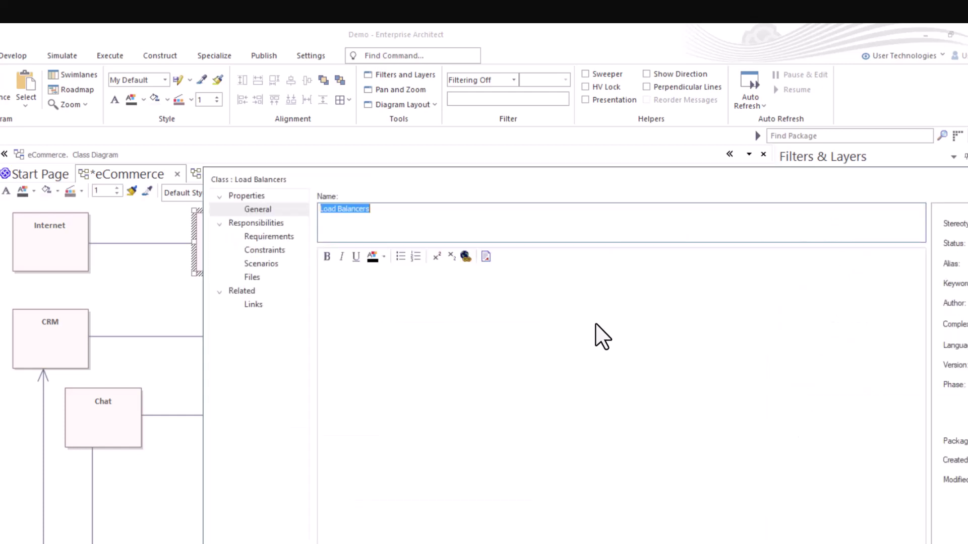
{"action": "left_click", "coordinate": [566, 200]}
{"action": "mouse_move", "coordinate": [492, 177]}
{"action": "left_mouse_down"}
{"action": "mouse_move", "coordinate": [480, 188]}
{"action": "mouse_move", "coordinate": [236, 66]}
{"action": "left_mouse_up"}
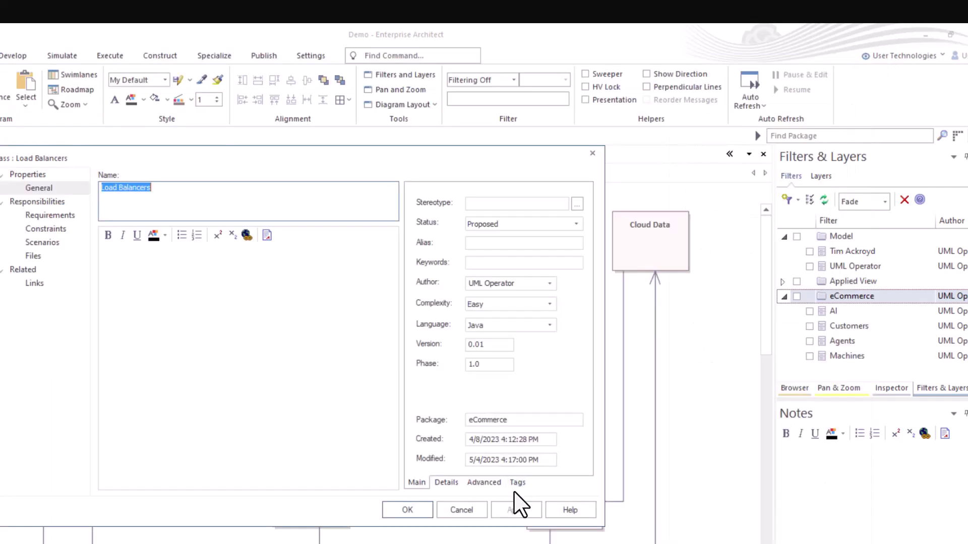
{"action": "left_click", "coordinate": [517, 484]}
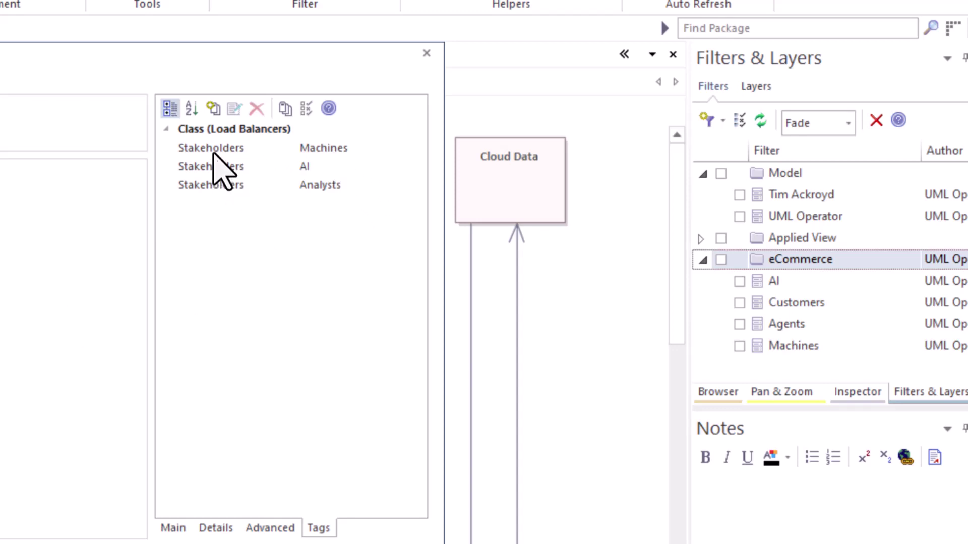
{"action": "left_click", "coordinate": [213, 150]}
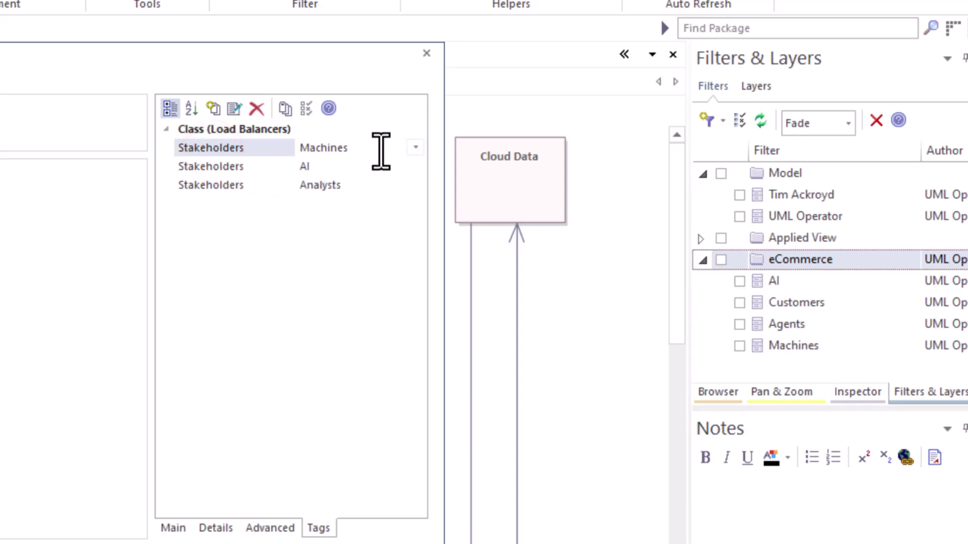
{"action": "left_click", "coordinate": [342, 166]}
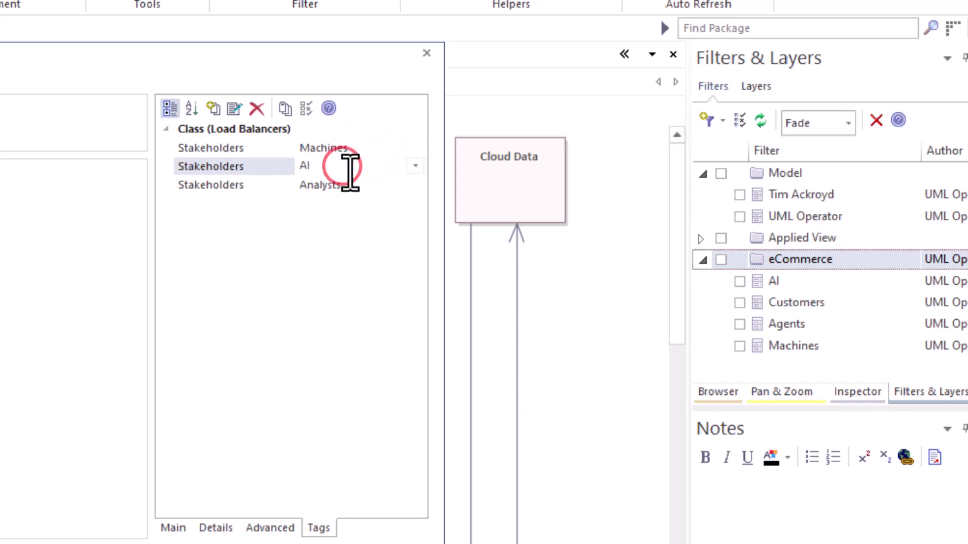
{"action": "left_click", "coordinate": [359, 185]}
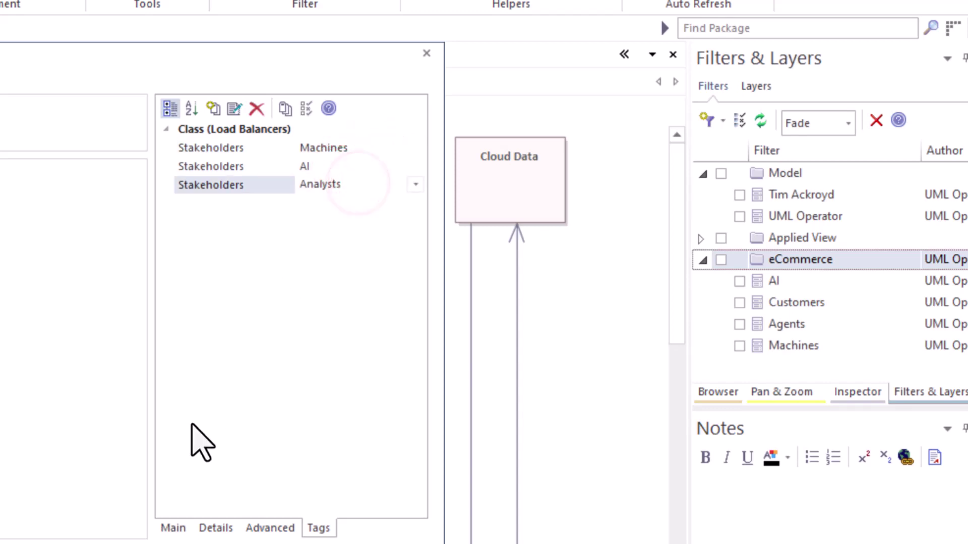
{"action": "left_click", "coordinate": [325, 507]}
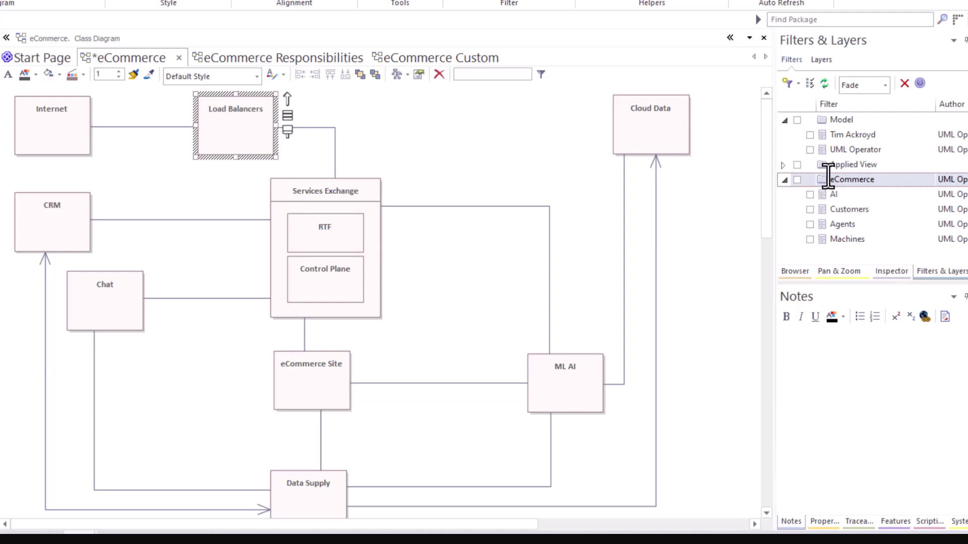
{"action": "left_click", "coordinate": [796, 83]}
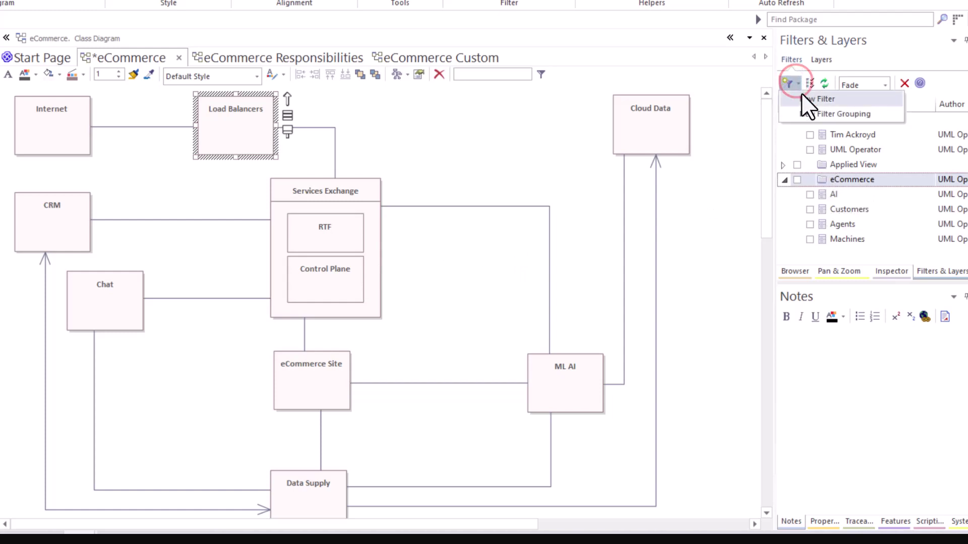
{"action": "left_click", "coordinate": [802, 96]}
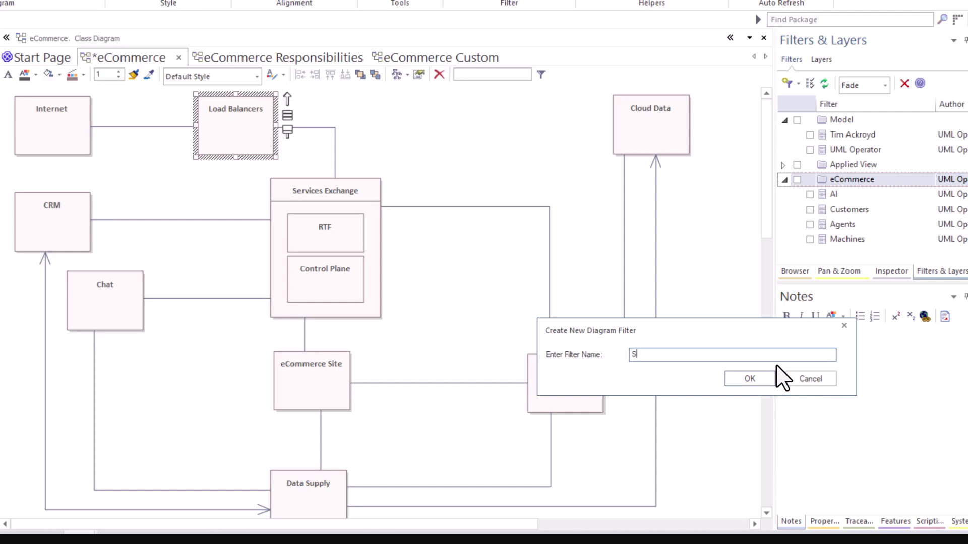
{"action": "key", "text": "Return"}
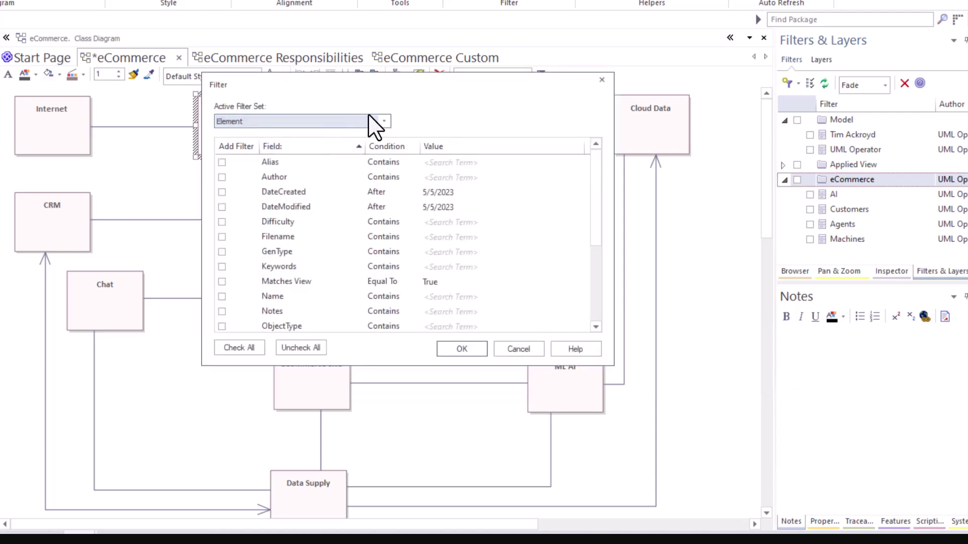
{"action": "left_click", "coordinate": [383, 117]}
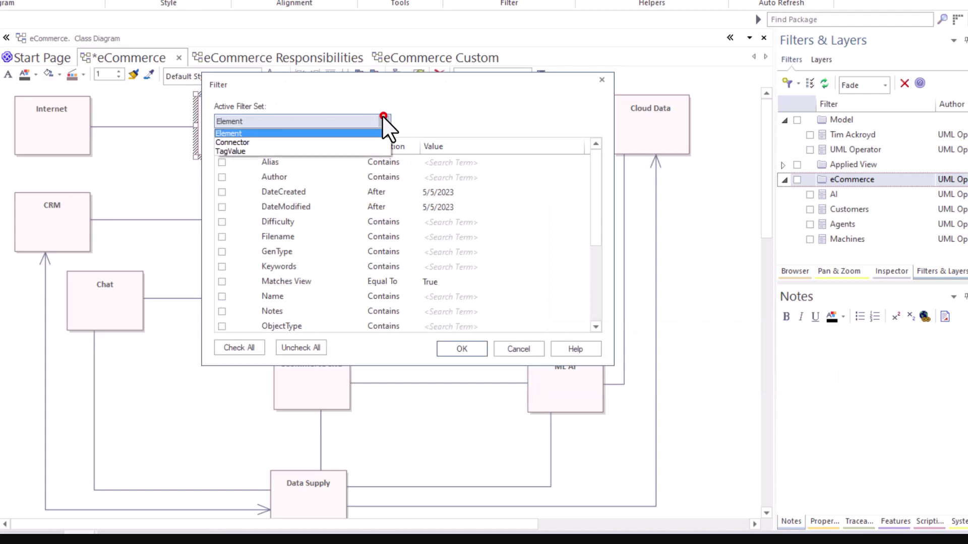
{"action": "left_click", "coordinate": [240, 150]}
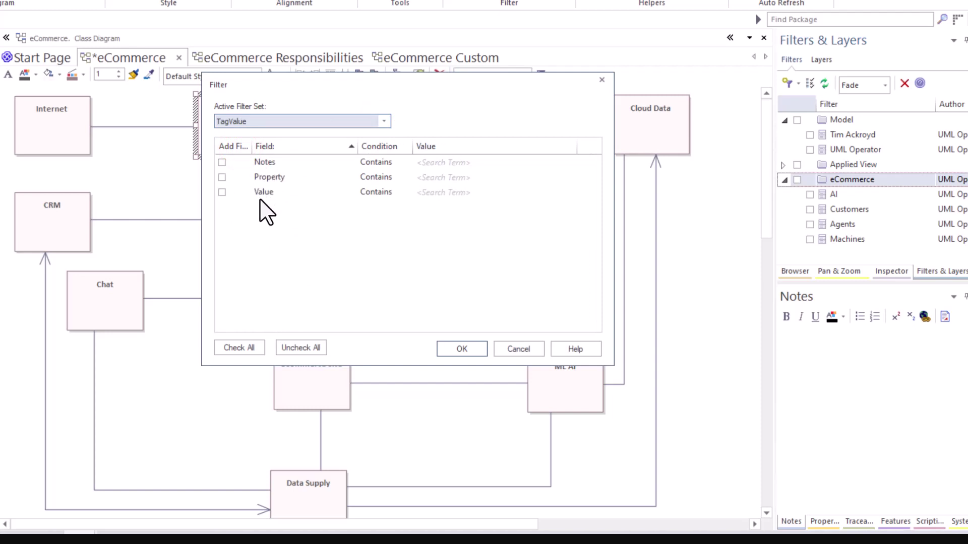
{"action": "left_click", "coordinate": [516, 350]}
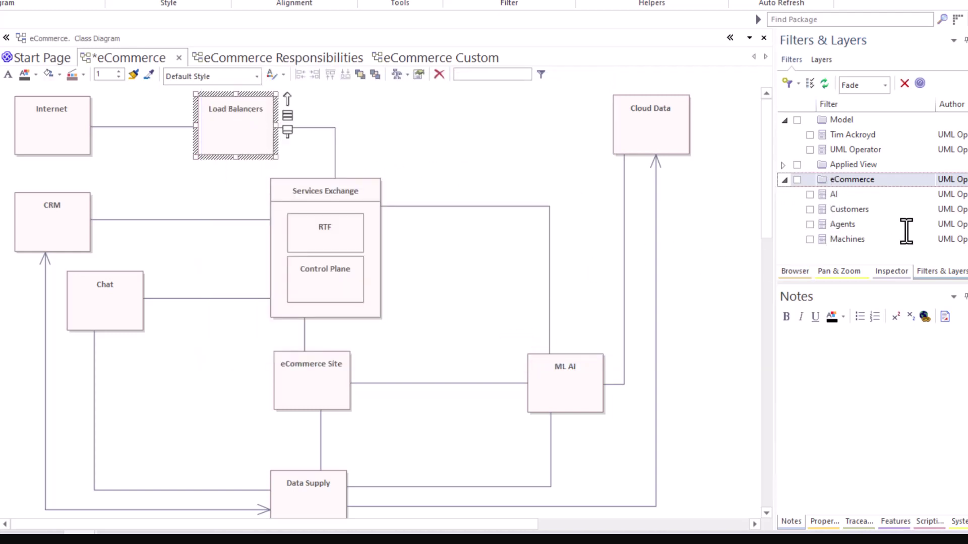
Step: Preview the eCommerce diagram through the AI filter alone and through the Customers filter alone, using the Fade effect
{"action": "left_click", "coordinate": [810, 194]}
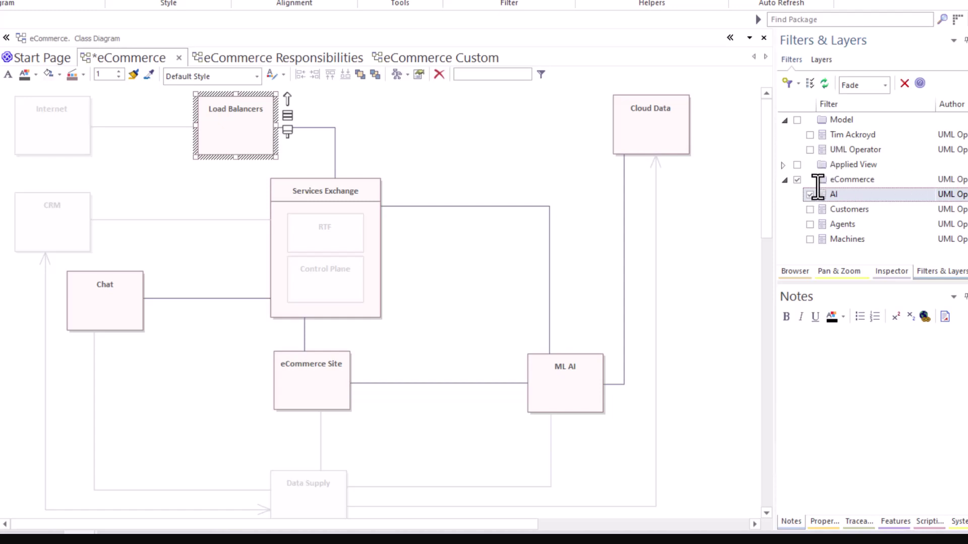
{"action": "left_click", "coordinate": [809, 194]}
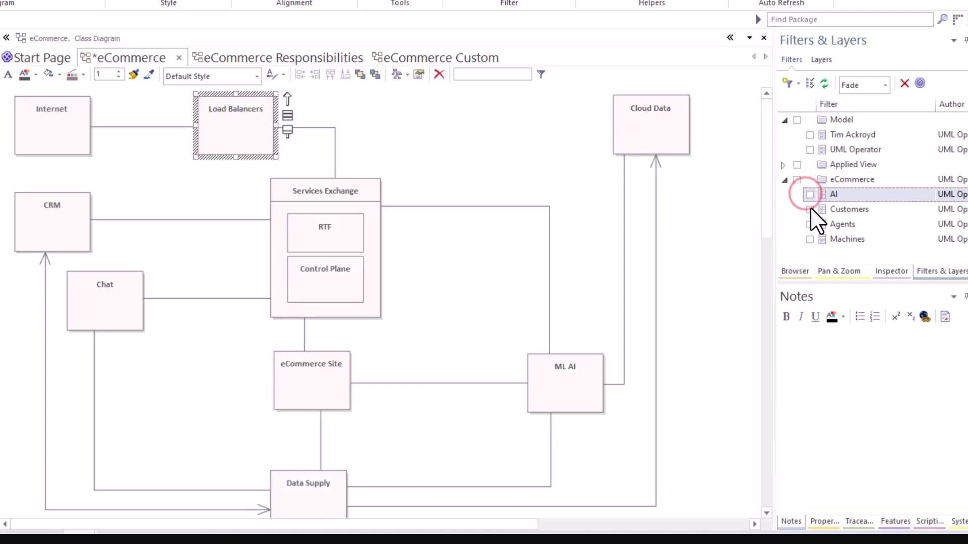
{"action": "left_click", "coordinate": [809, 209]}
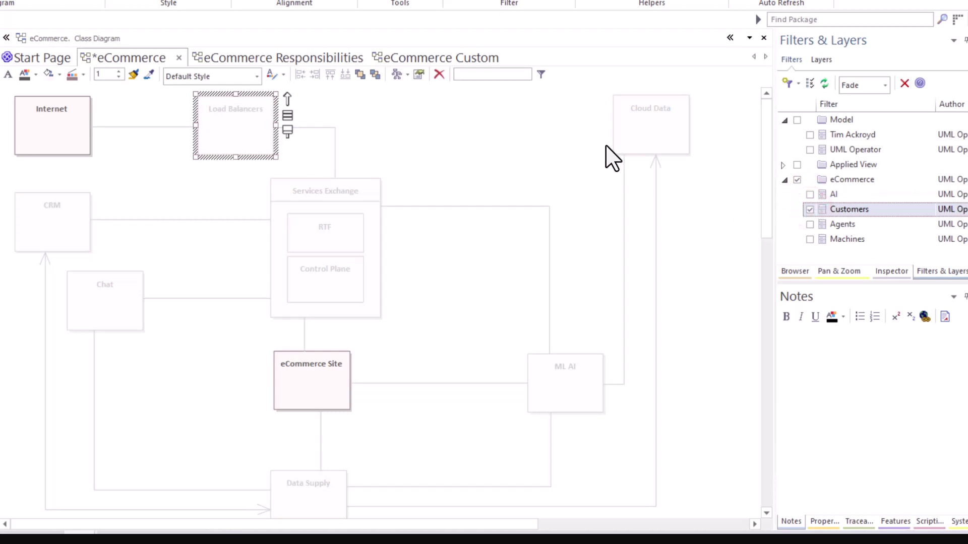
{"action": "left_click", "coordinate": [537, 136]}
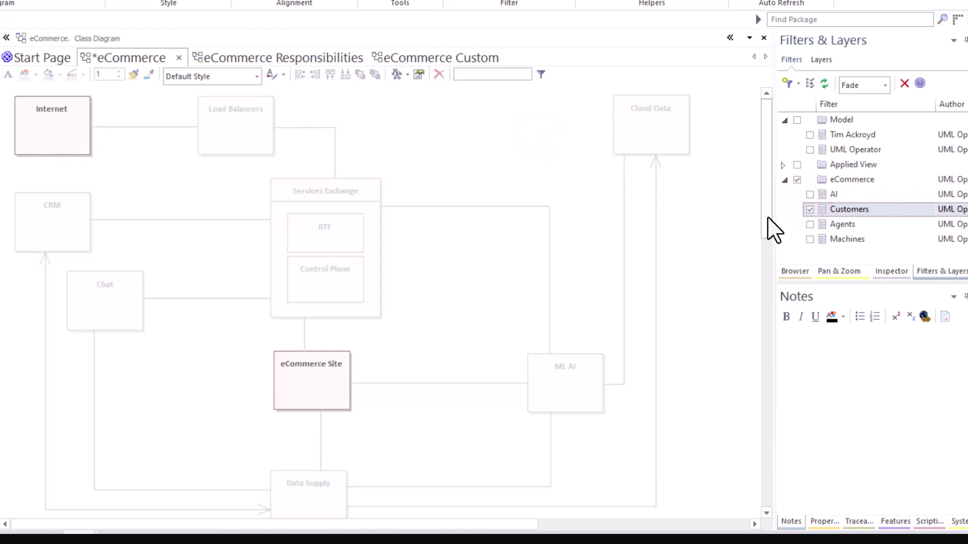
Step: Combine the Agents filter with Customers, view Agents alone, and switch to the Machines filter on its own
{"action": "left_click", "coordinate": [809, 224]}
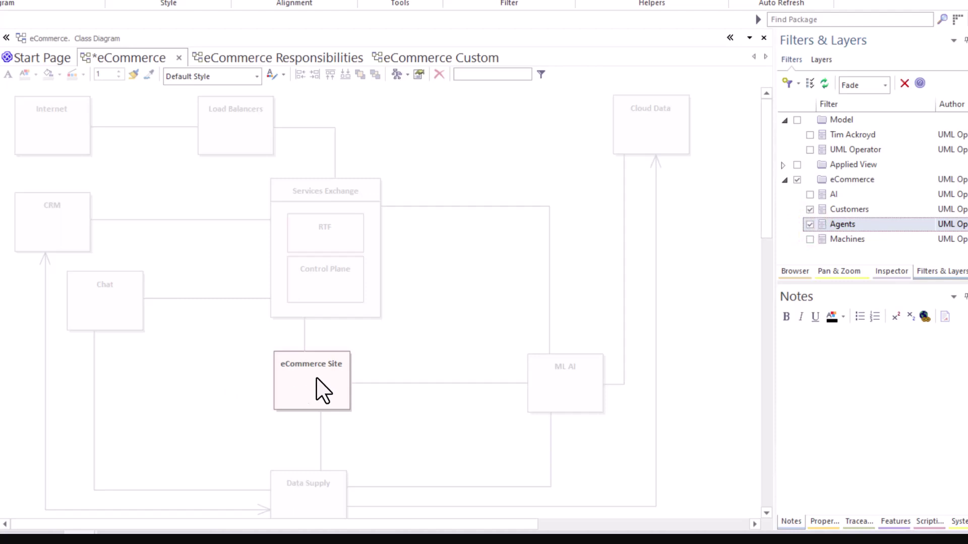
{"action": "left_click", "coordinate": [809, 209]}
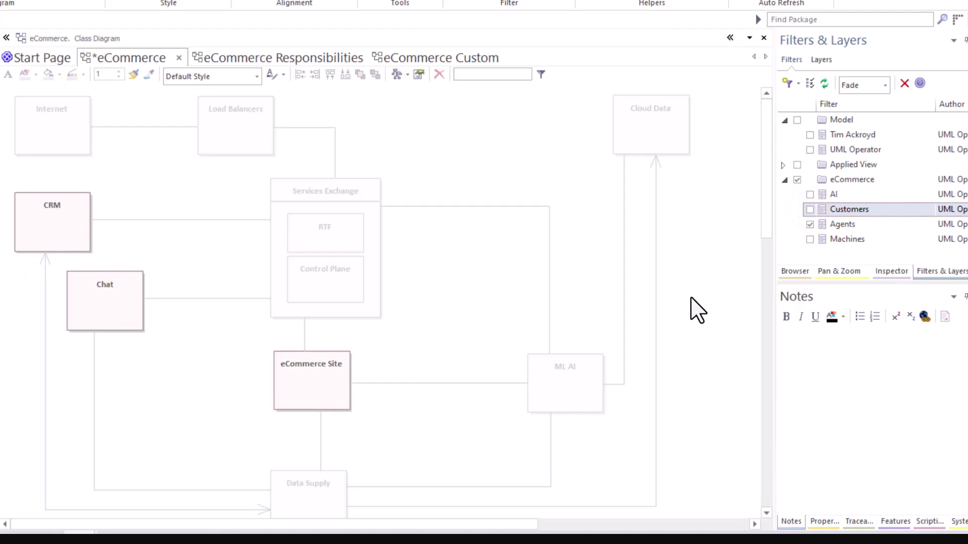
{"action": "left_click", "coordinate": [809, 224]}
{"action": "left_click", "coordinate": [810, 239]}
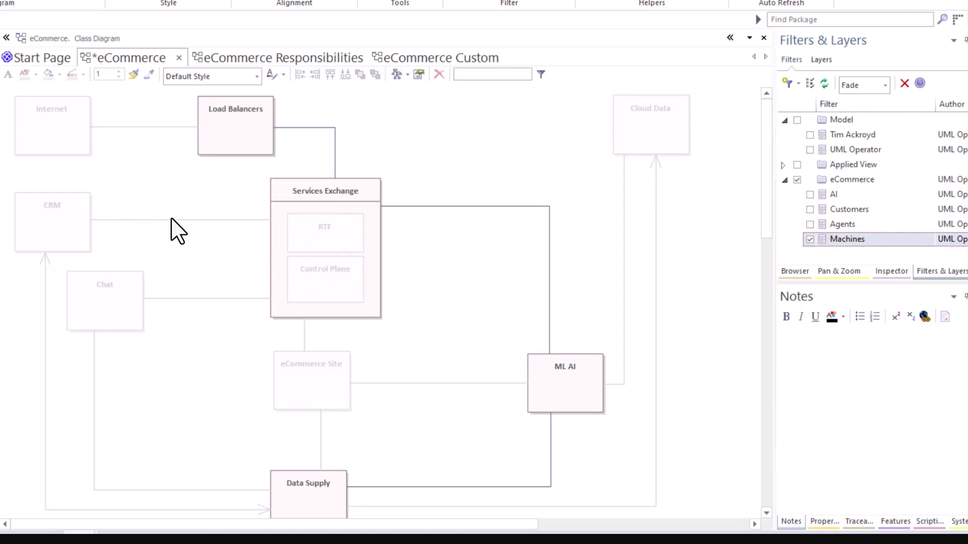
Step: Try the Gray Scale effect for filtered-out elements and set the filter effect to Hide
{"action": "left_click", "coordinate": [886, 85]}
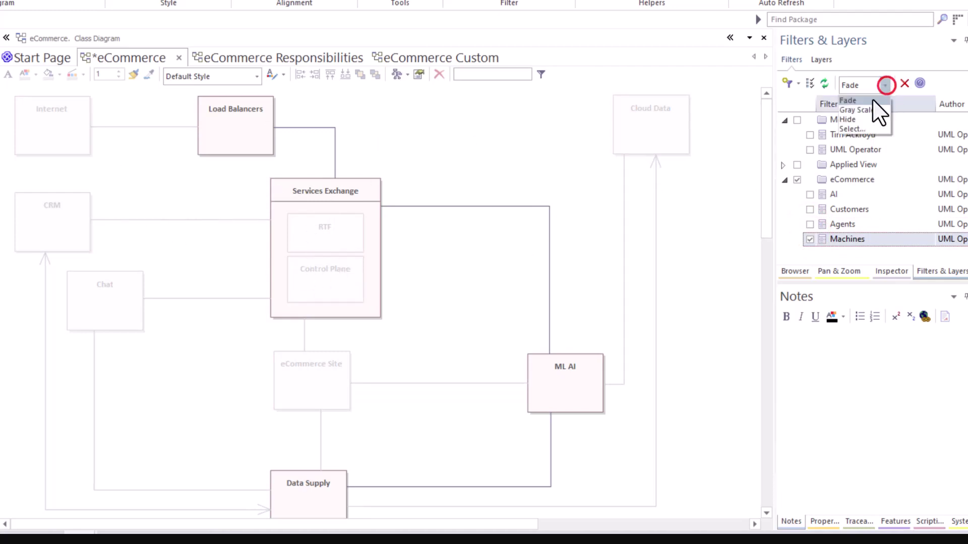
{"action": "left_click", "coordinate": [866, 109]}
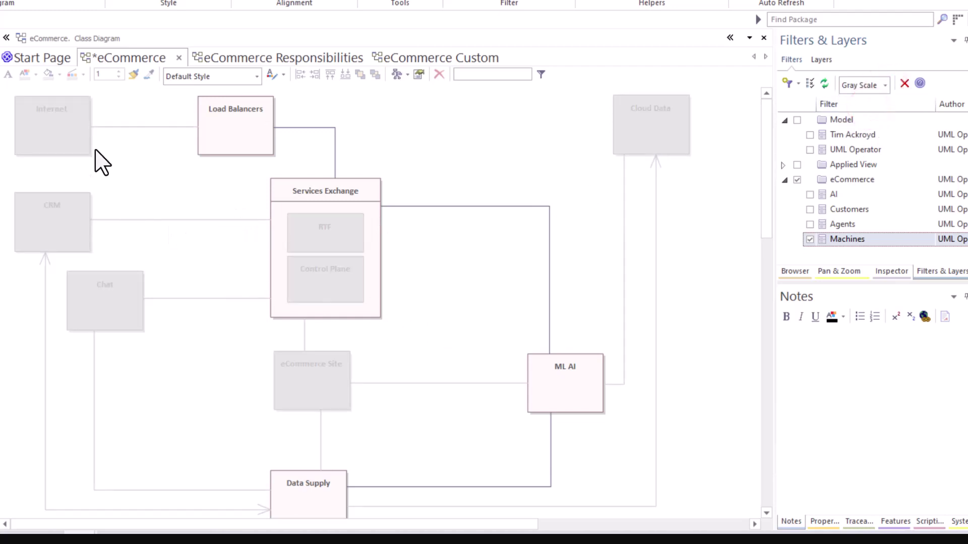
{"action": "left_click", "coordinate": [886, 86]}
{"action": "left_click", "coordinate": [859, 119]}
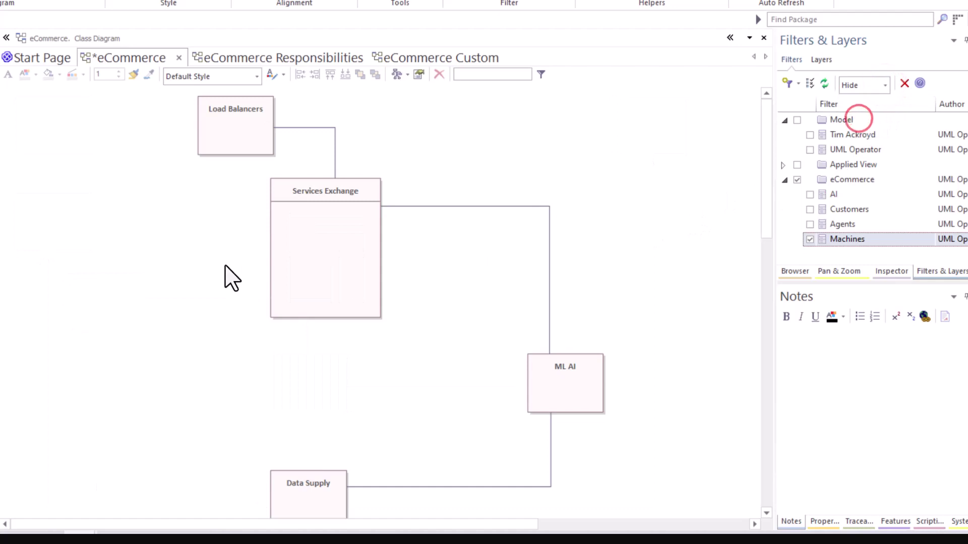
Step: Turn off the Machines filter and preview the diagram with AI alone and Customers alone under the Hide effect
{"action": "left_click", "coordinate": [809, 239]}
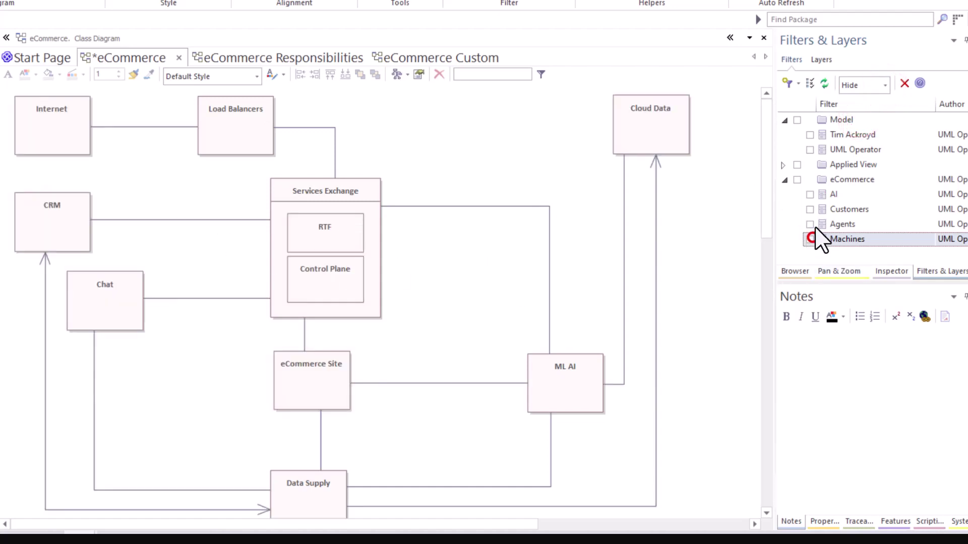
{"action": "left_click", "coordinate": [809, 195]}
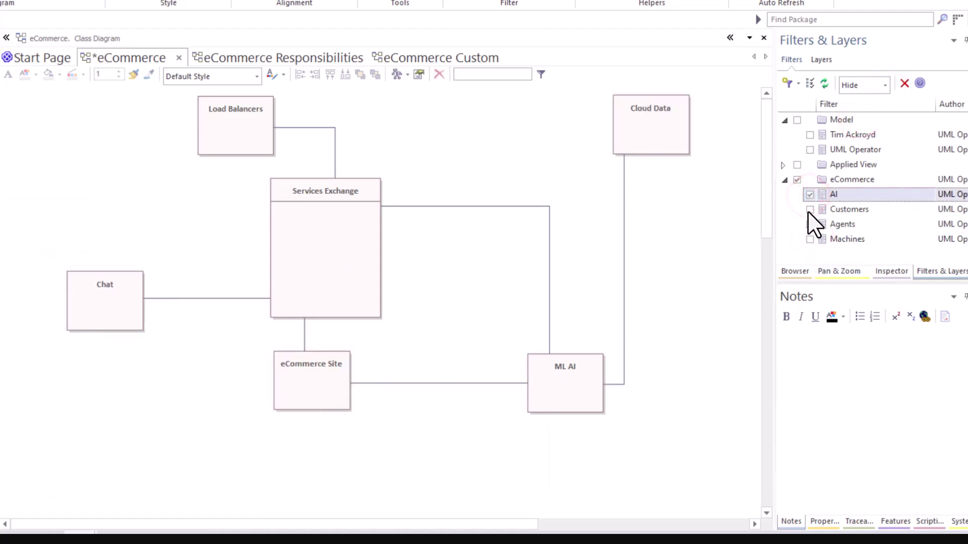
{"action": "left_click", "coordinate": [809, 195]}
{"action": "left_click", "coordinate": [809, 209]}
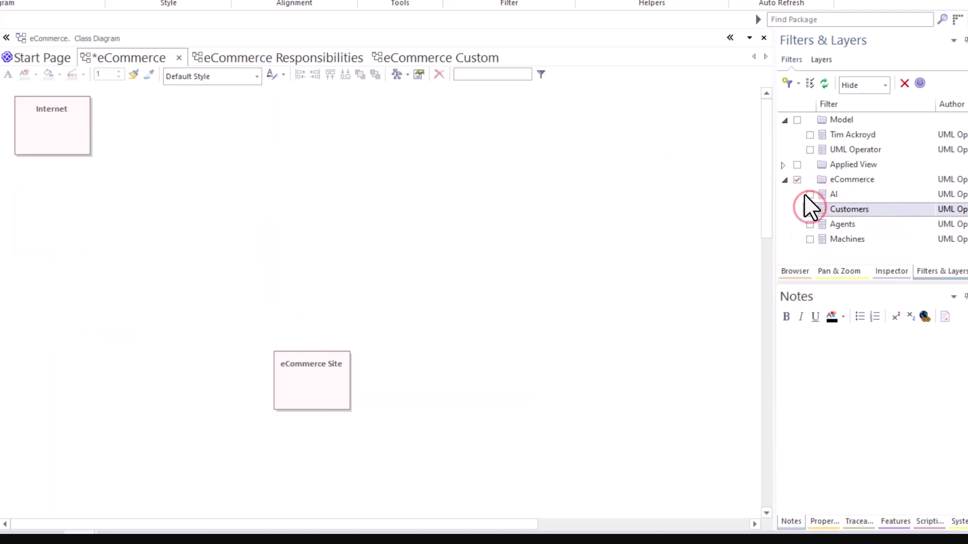
Step: Add the AI and Agents filters to Customers to preview their combination, and turn off all eCommerce filters
{"action": "left_click", "coordinate": [809, 195]}
{"action": "left_click", "coordinate": [810, 224]}
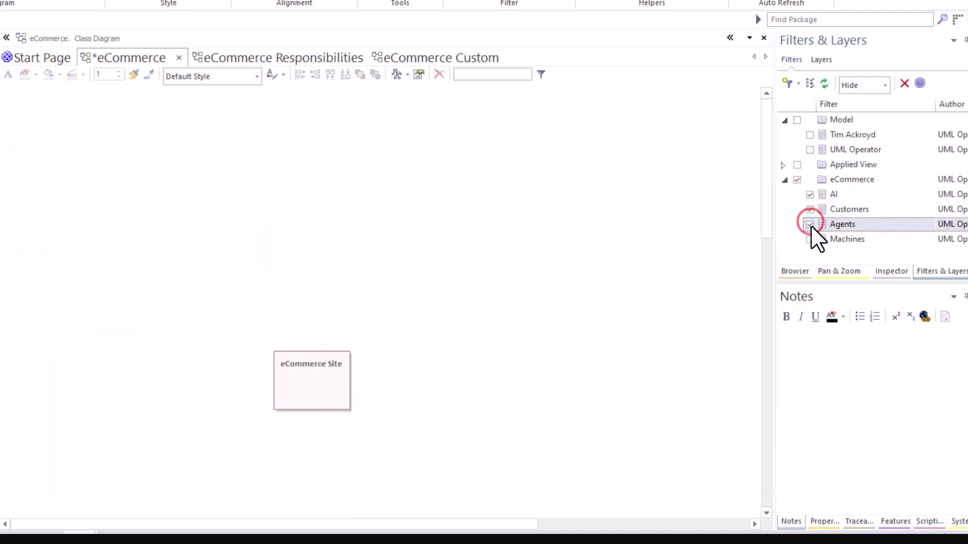
{"action": "left_click", "coordinate": [809, 210]}
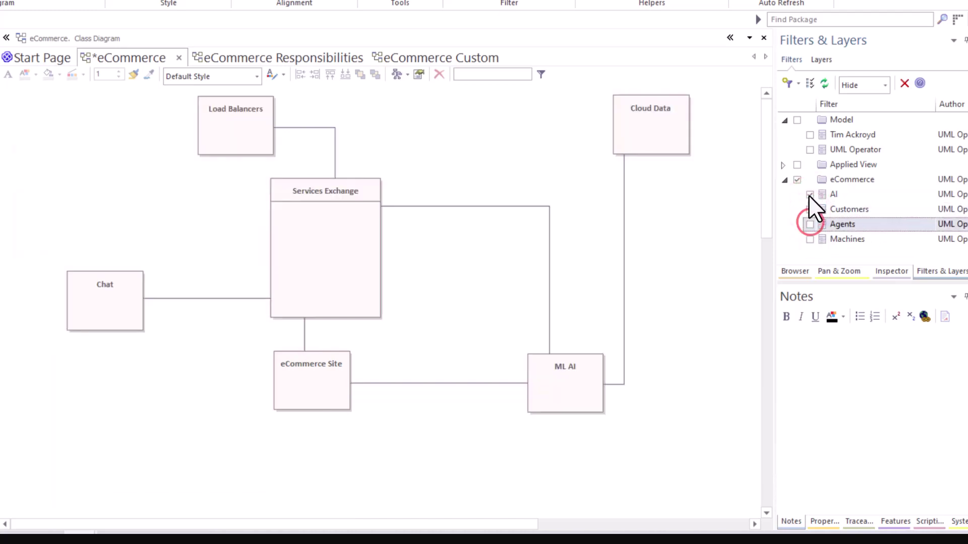
{"action": "left_click", "coordinate": [810, 194]}
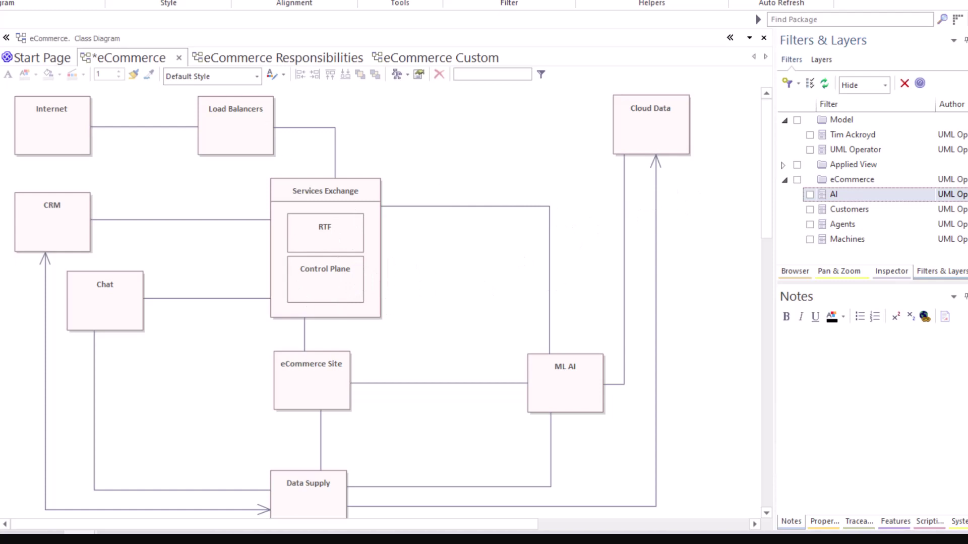
Step: Preview the UML Operator filter and replace it with the other author filter in the Model group
{"action": "left_click", "coordinate": [809, 149]}
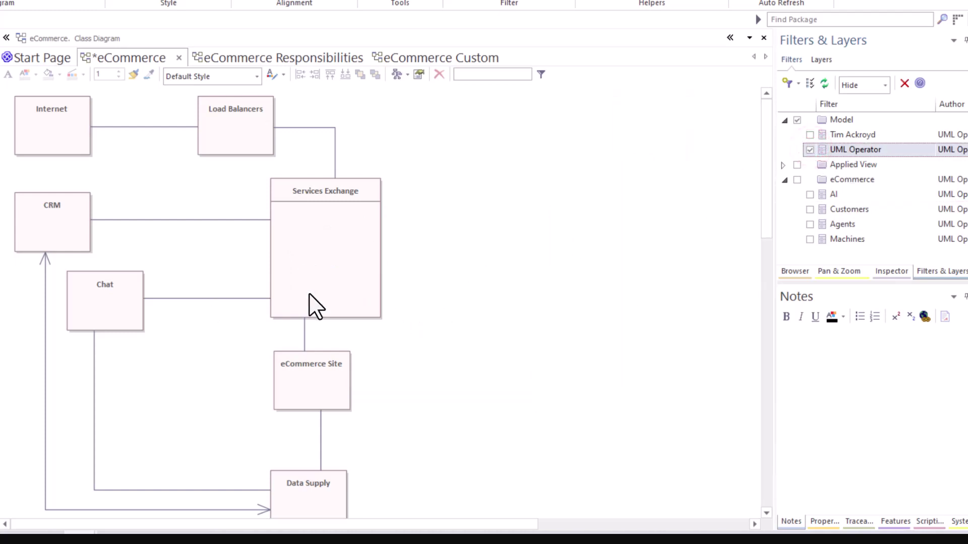
{"action": "left_click", "coordinate": [809, 149]}
{"action": "left_click", "coordinate": [809, 135]}
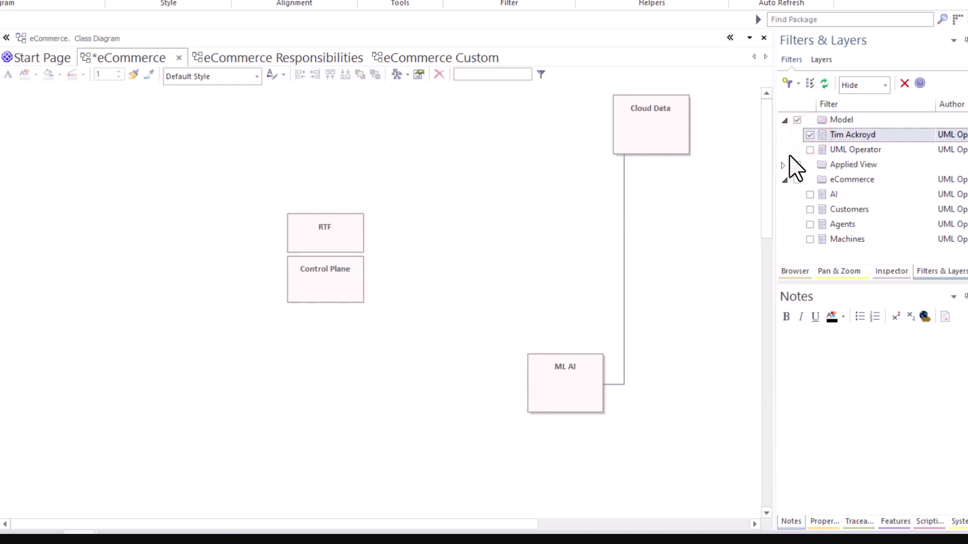
Step: Turn off the active author filter in the Model group, and close Filters & Layers after viewing the diagram's layers
{"action": "left_click", "coordinate": [809, 135]}
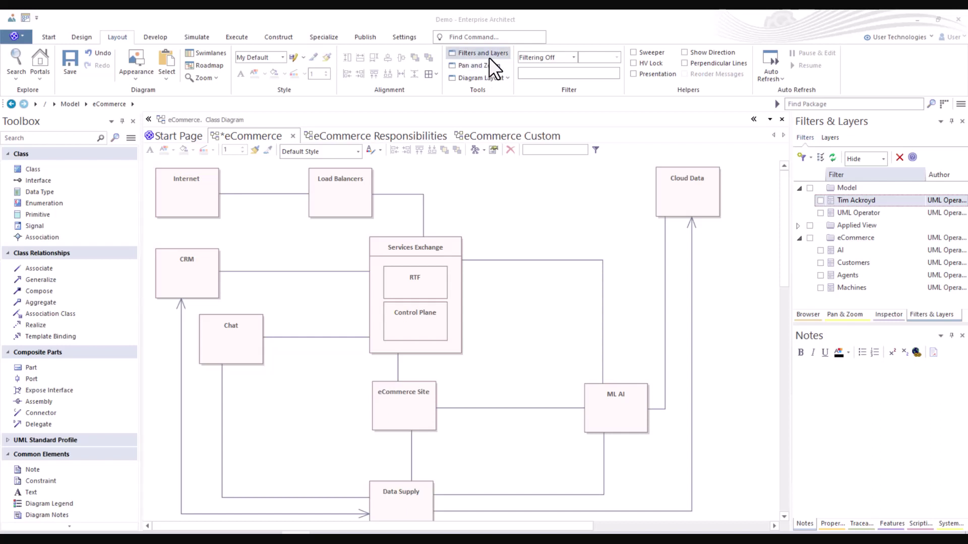
{"action": "left_click", "coordinate": [828, 137]}
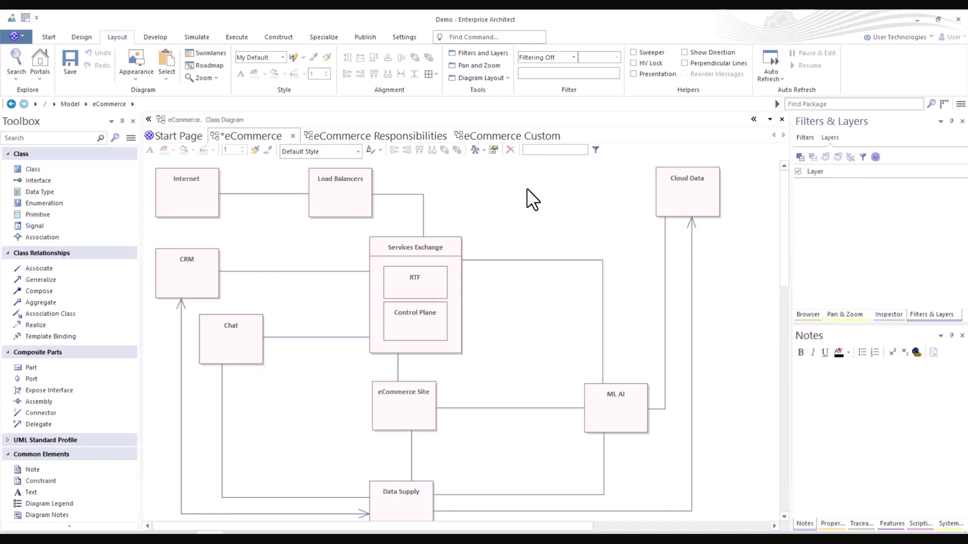
{"action": "left_click", "coordinate": [805, 137]}
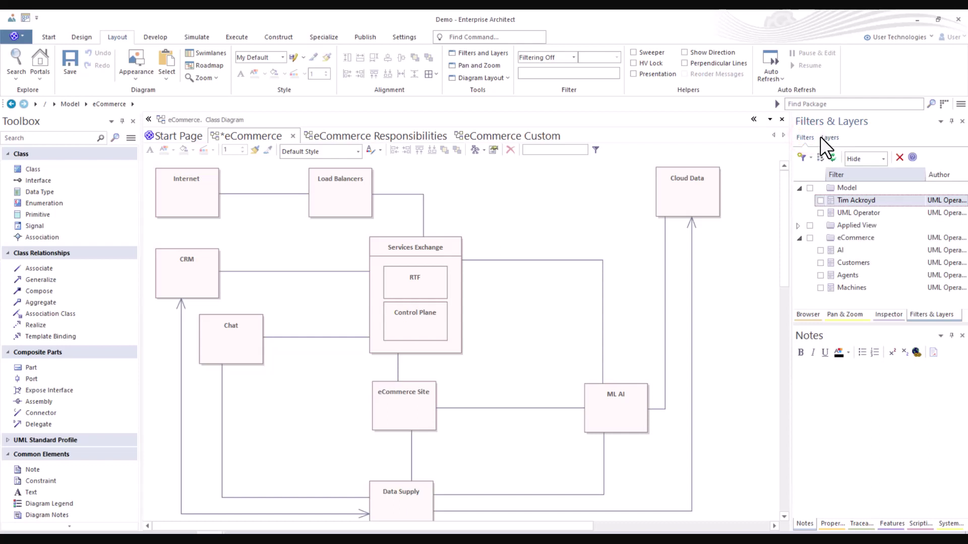
{"action": "left_click", "coordinate": [828, 136]}
{"action": "left_click", "coordinate": [803, 136]}
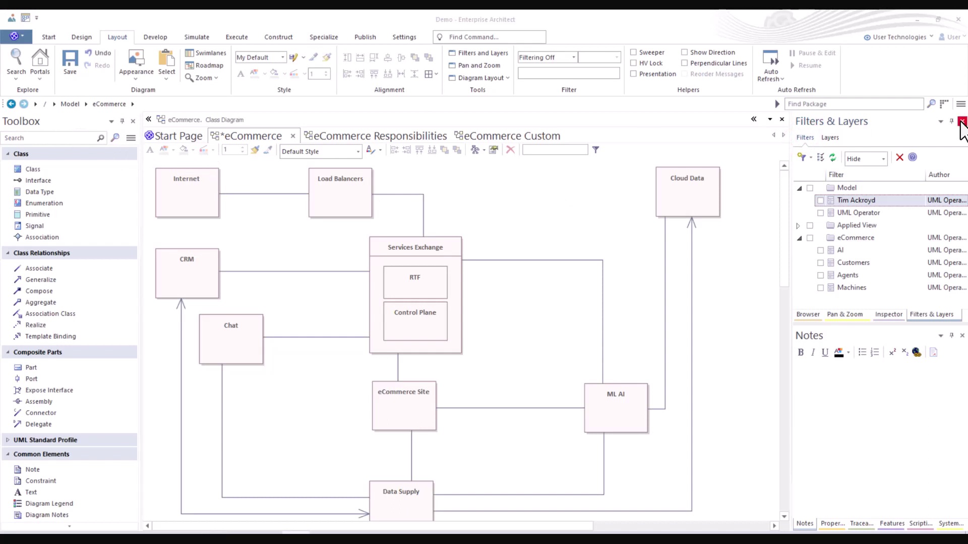
{"action": "left_click", "coordinate": [962, 121]}
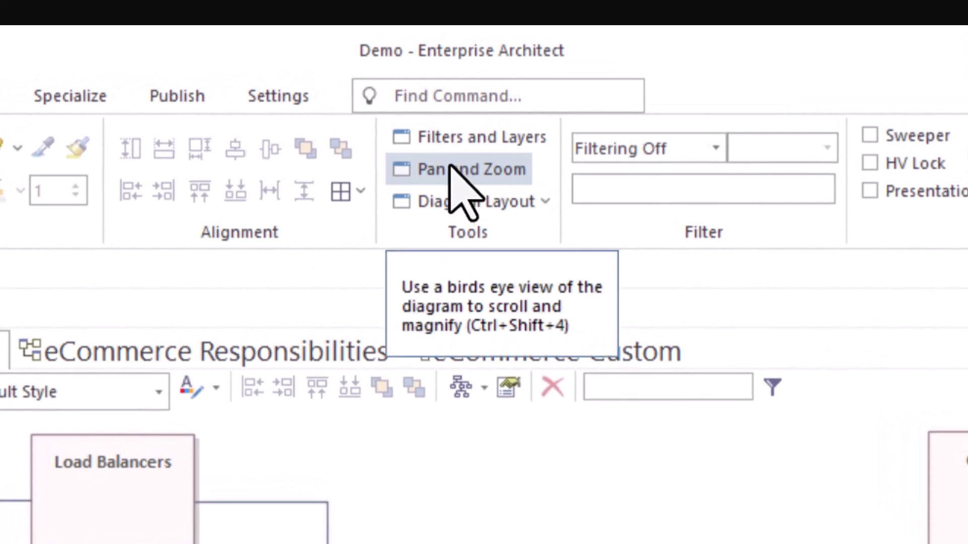
Step: Open Pan & Zoom, float it over the diagram, and dock it again between Browser and Inspector
{"action": "left_click", "coordinate": [453, 168]}
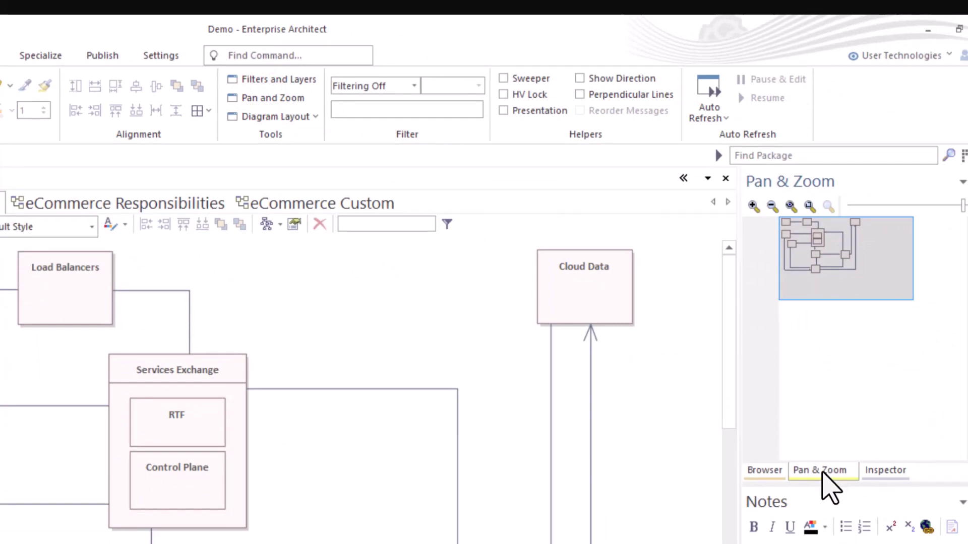
{"action": "left_click_drag", "start_coordinate": [823, 470], "coordinate": [218, 324]}
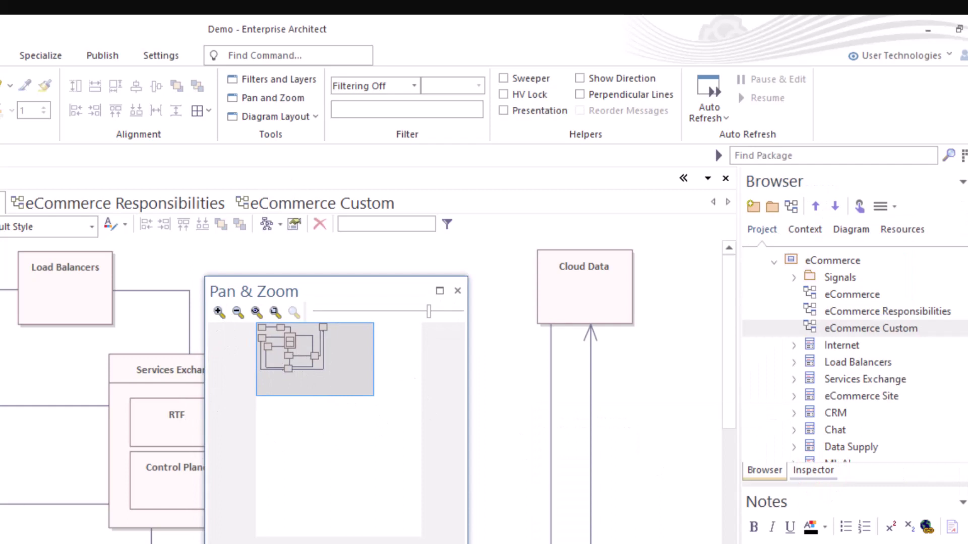
{"action": "left_click_drag", "start_coordinate": [367, 296], "coordinate": [871, 325]}
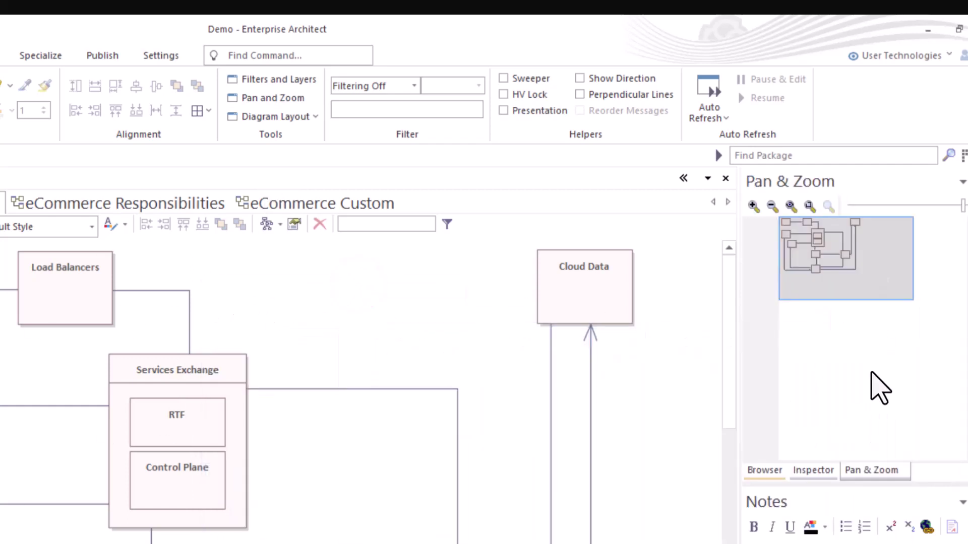
{"action": "left_click_drag", "start_coordinate": [867, 468], "coordinate": [828, 474]}
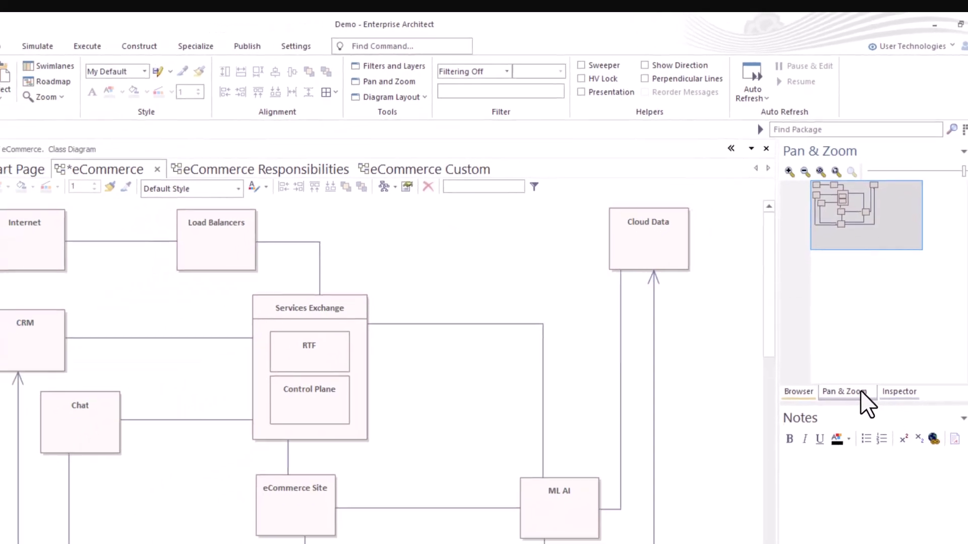
Step: Zoom the eCommerce diagram out and back in through Pan & Zoom, and pan it with the overview
{"action": "left_click", "coordinate": [840, 166]}
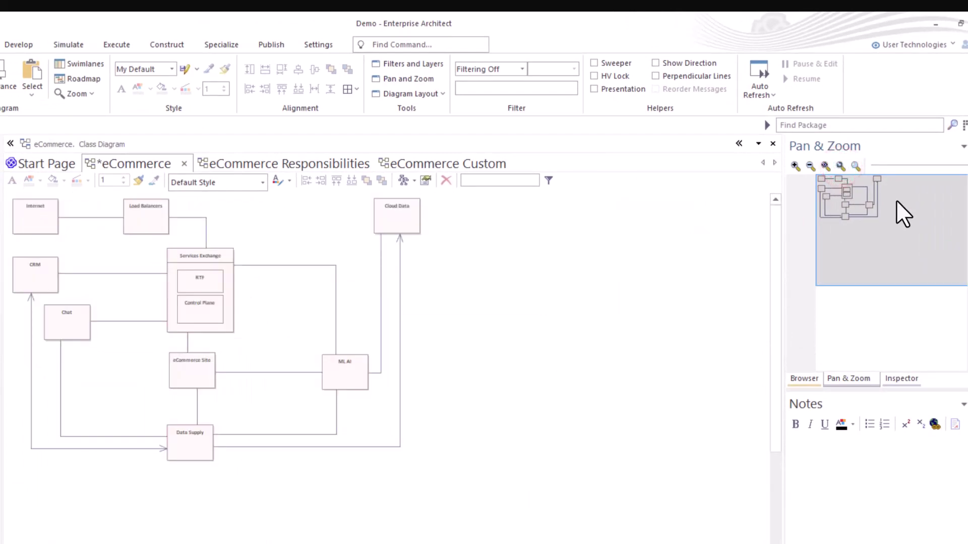
{"action": "left_click", "coordinate": [821, 163]}
{"action": "left_click", "coordinate": [808, 164]}
{"action": "left_click", "coordinate": [809, 165]}
{"action": "left_click", "coordinate": [809, 164]}
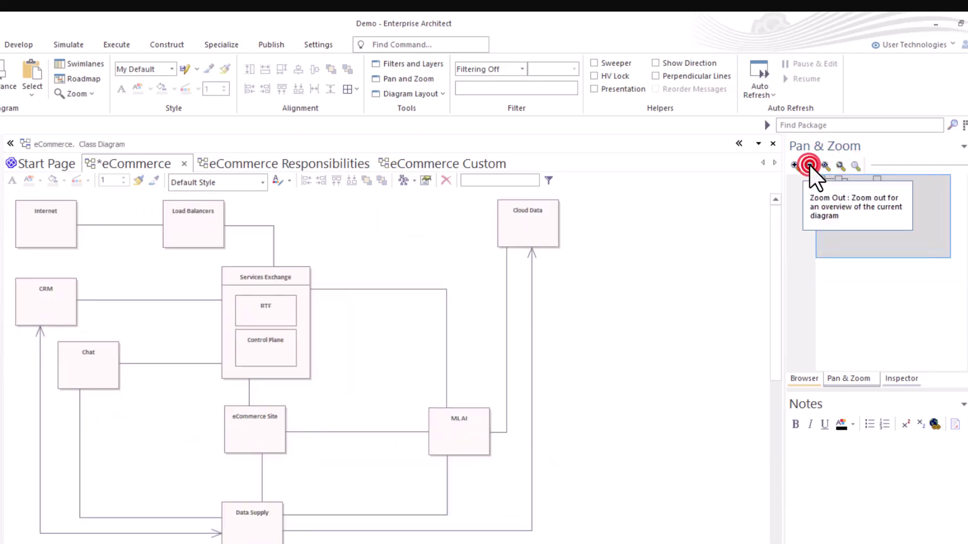
{"action": "left_click", "coordinate": [794, 163]}
{"action": "left_click", "coordinate": [794, 164]}
{"action": "left_click", "coordinate": [794, 163]}
{"action": "left_click", "coordinate": [794, 164]}
{"action": "left_click_drag", "start_coordinate": [865, 211], "coordinate": [827, 185]}
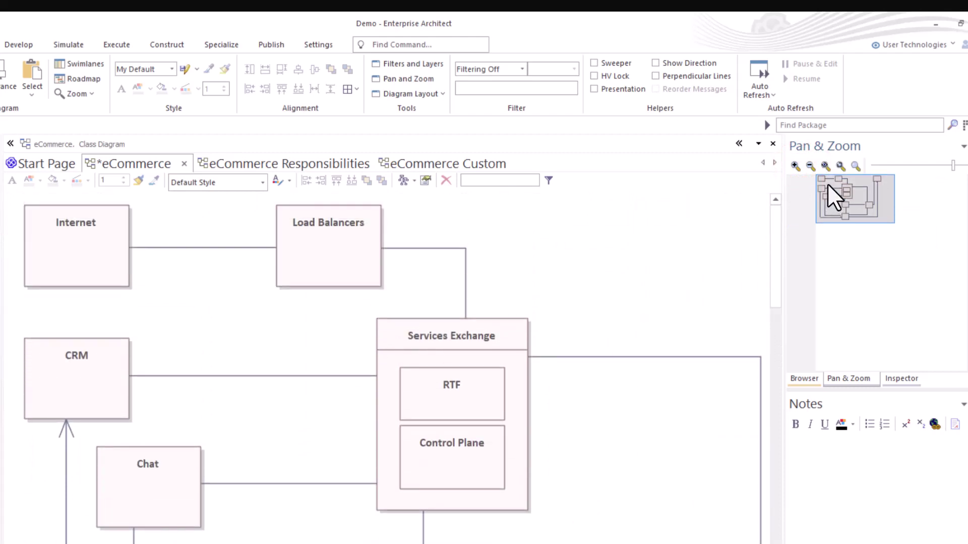
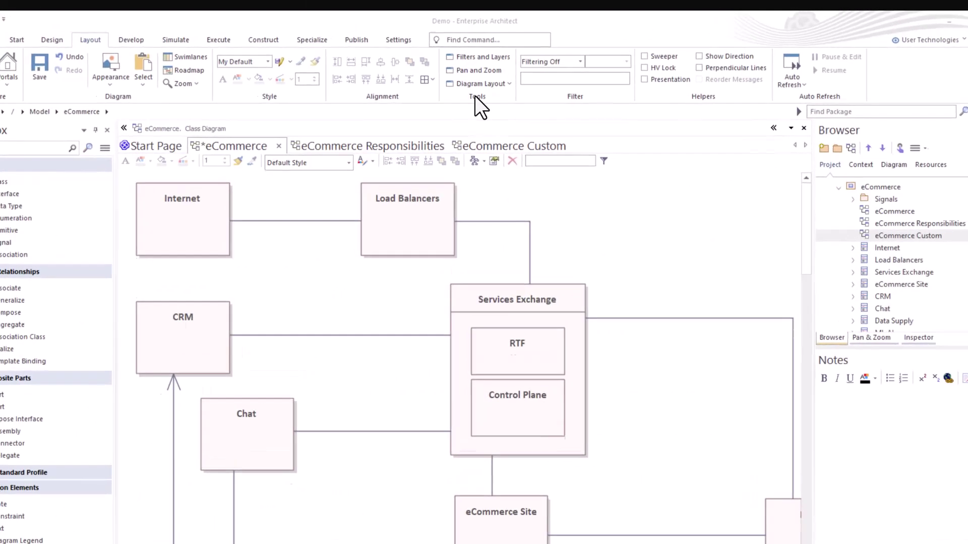
Step: Review the available Diagram Layout options and save the eCommerce diagram
{"action": "left_click", "coordinate": [508, 83]}
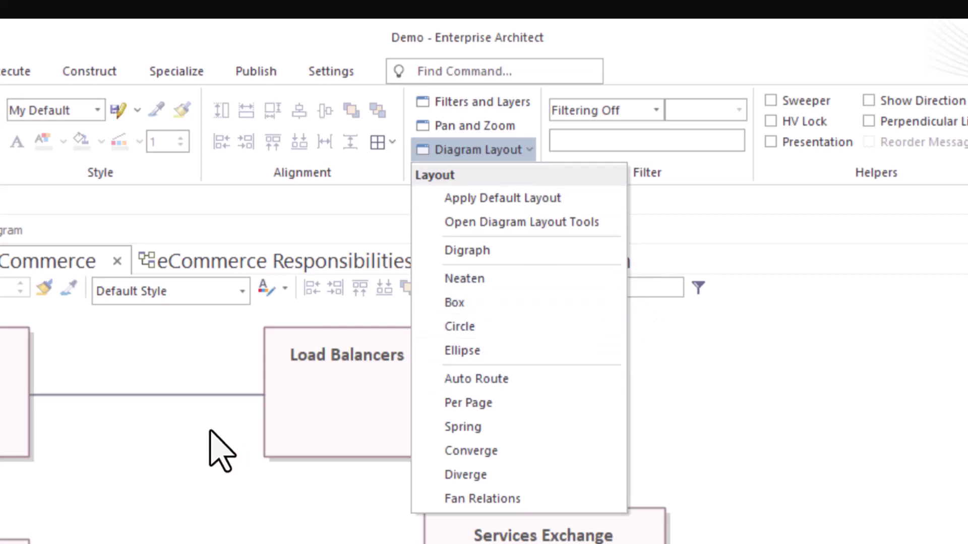
{"action": "left_click", "coordinate": [164, 437]}
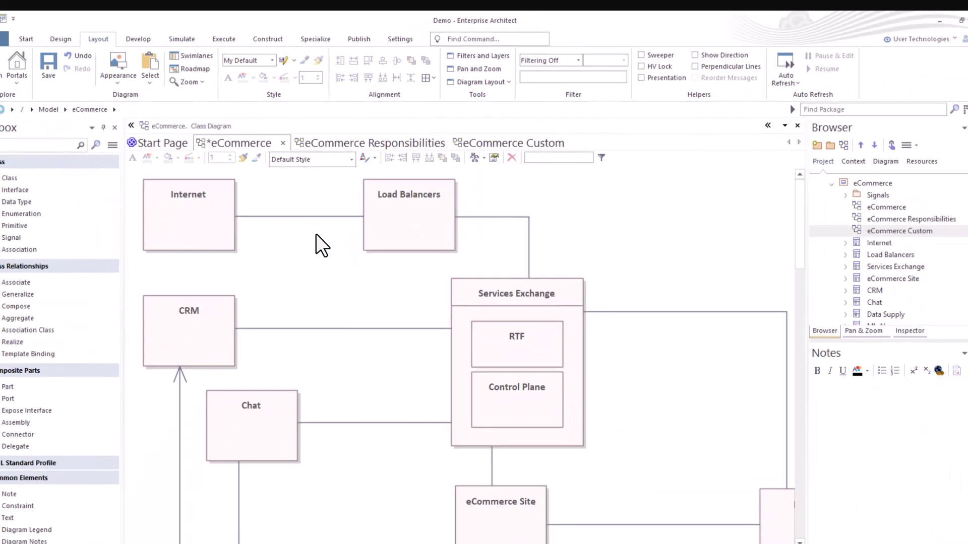
{"action": "key", "text": "ctrl+s"}
{"action": "scroll", "coordinate": [265, 306], "scroll_direction": "down", "scroll_amount": 4}
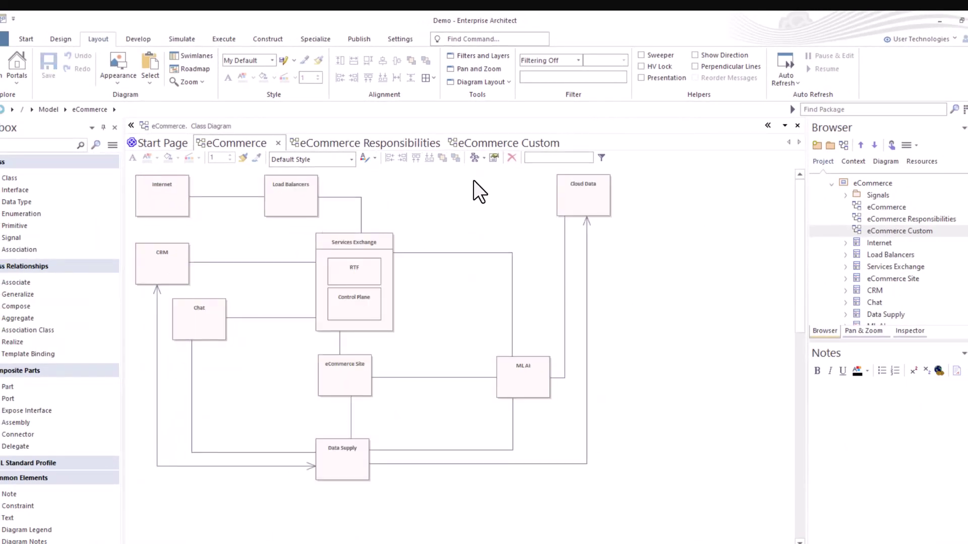
Step: Try the Box layout on the whole eCommerce diagram, followed by the Circle layout
{"action": "left_click", "coordinate": [506, 79]}
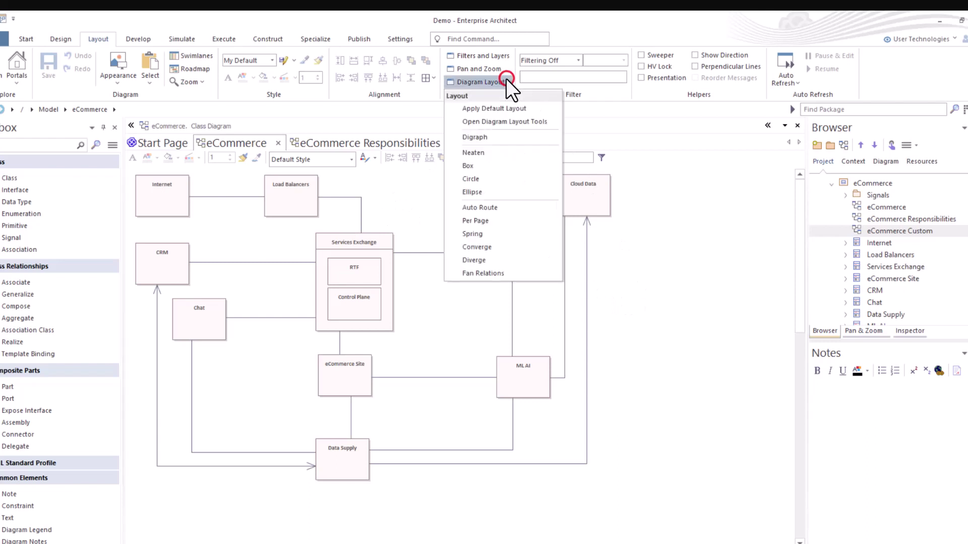
{"action": "left_click", "coordinate": [473, 165]}
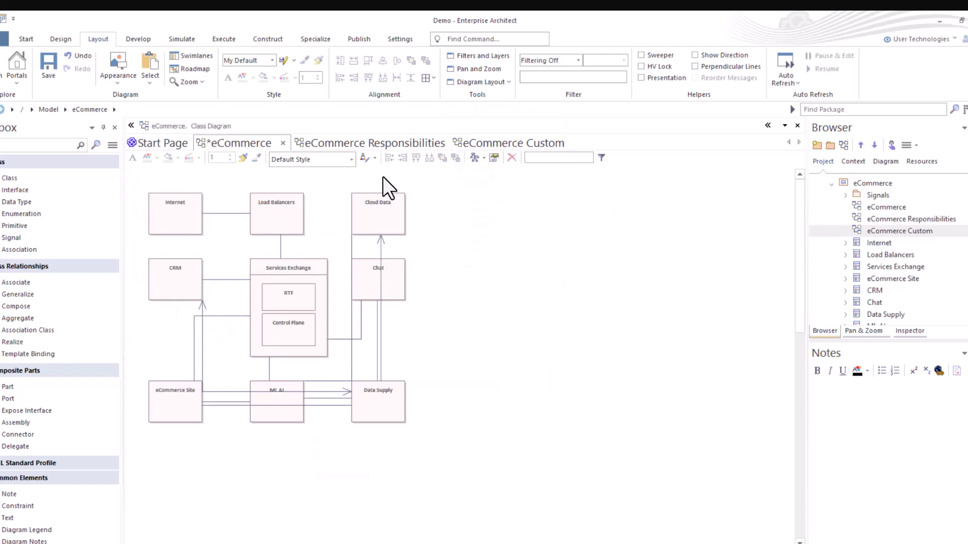
{"action": "left_click", "coordinate": [508, 82]}
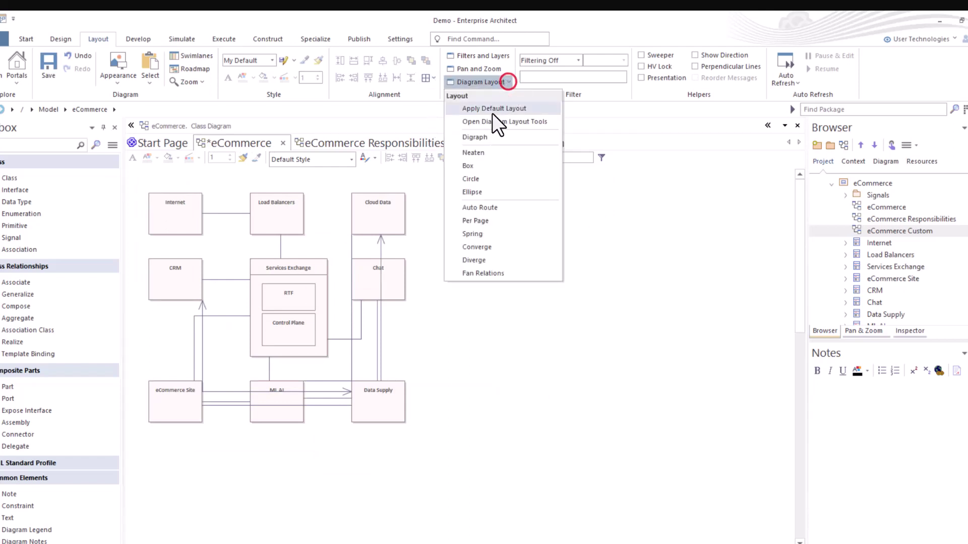
{"action": "left_click", "coordinate": [474, 179]}
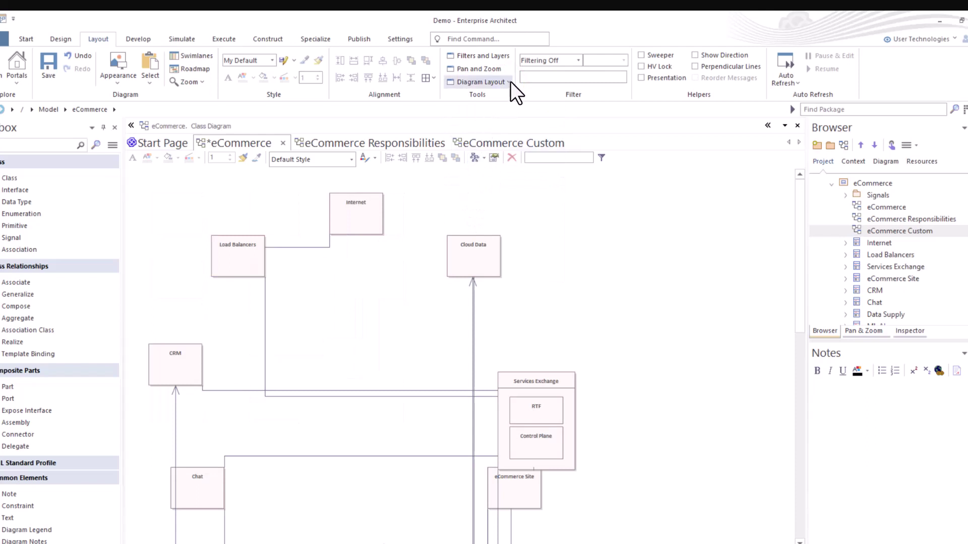
{"action": "left_click", "coordinate": [509, 82]}
{"action": "left_click", "coordinate": [476, 180]}
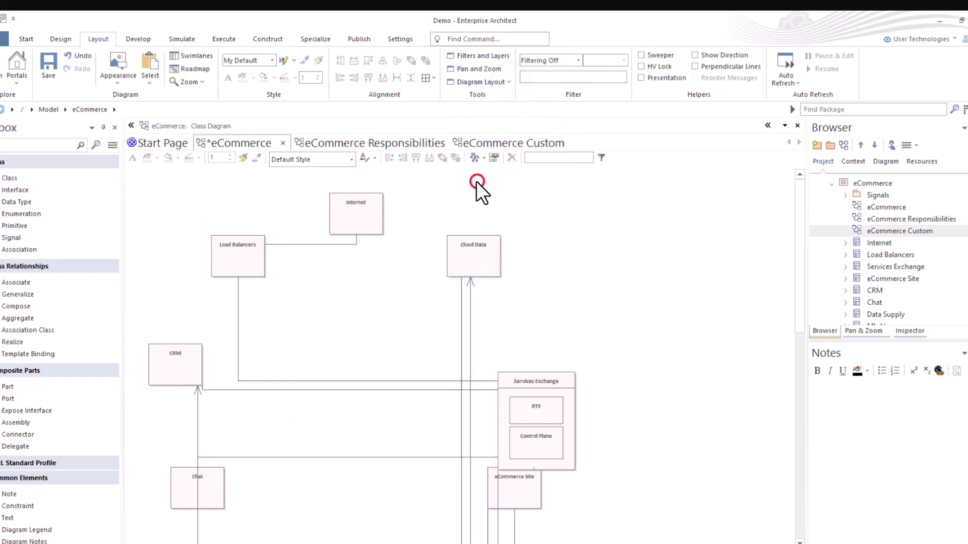
Step: Try the Ellipse and Per Page layouts on the eCommerce diagram
{"action": "left_click", "coordinate": [508, 82]}
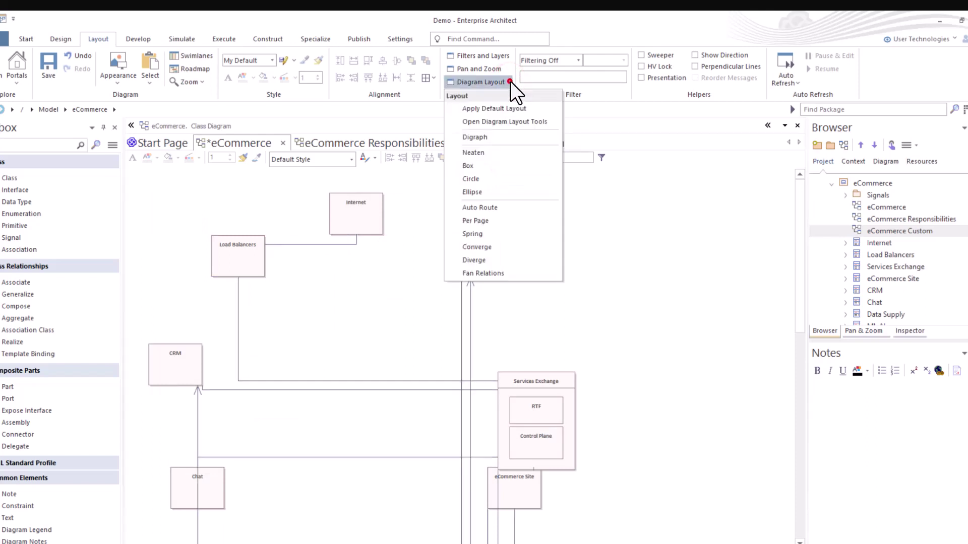
{"action": "left_click", "coordinate": [474, 190]}
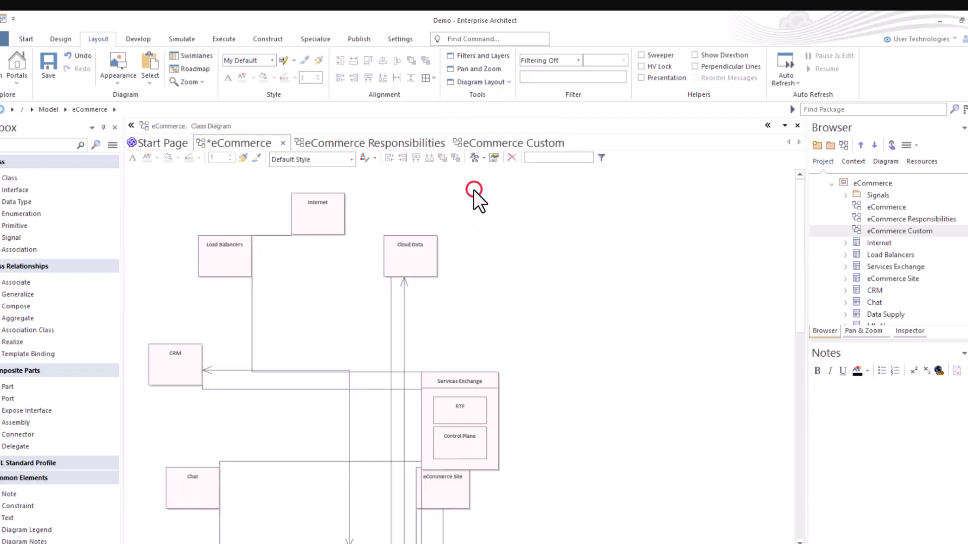
{"action": "left_click", "coordinate": [509, 82]}
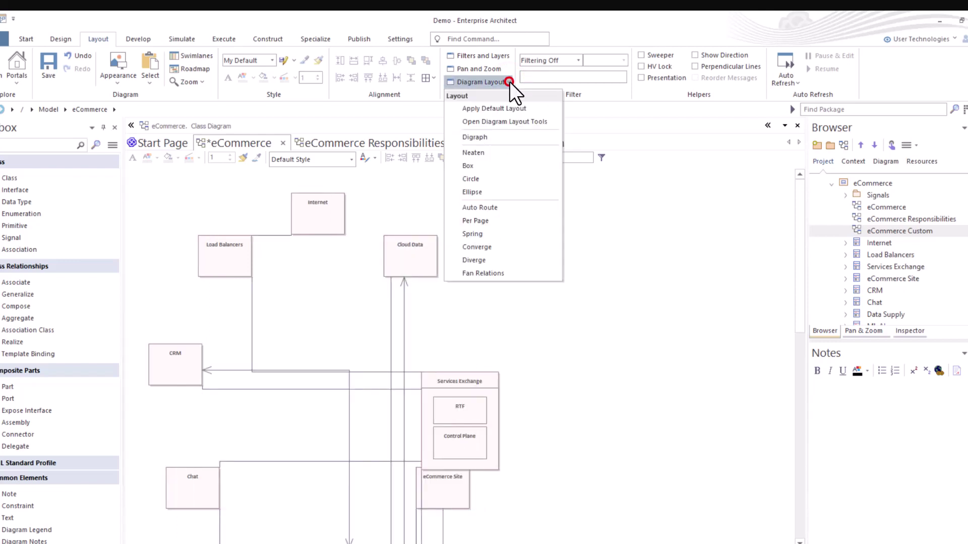
{"action": "left_click", "coordinate": [479, 220]}
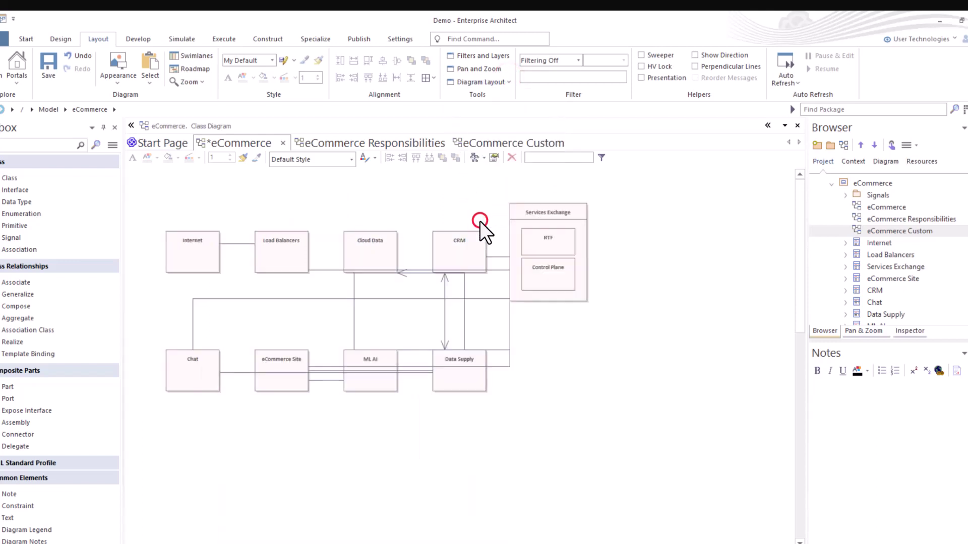
Step: Rearrange the eCommerce diagram with the Spring layout and spread its elements apart with Diverge
{"action": "left_click", "coordinate": [508, 80]}
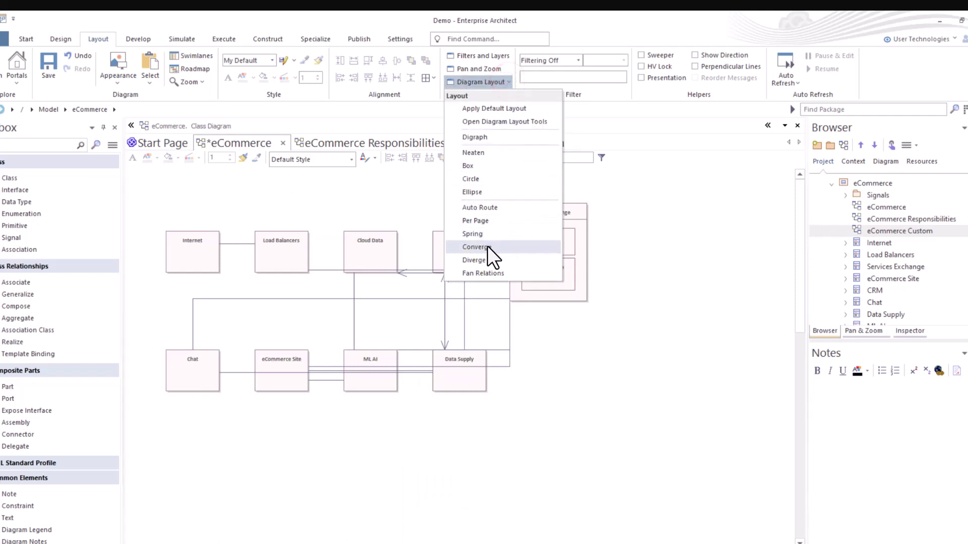
{"action": "left_click", "coordinate": [483, 235]}
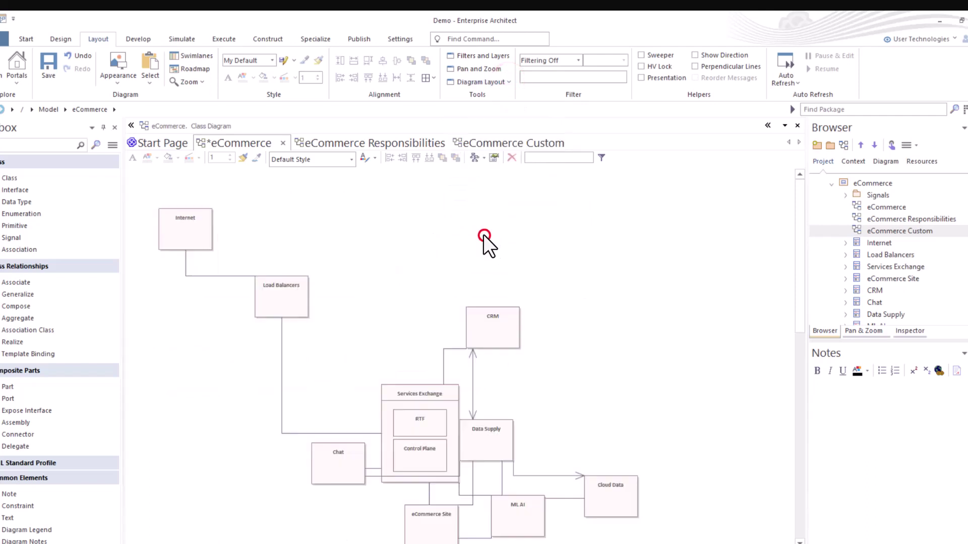
{"action": "left_click", "coordinate": [507, 80]}
{"action": "left_click", "coordinate": [480, 259]}
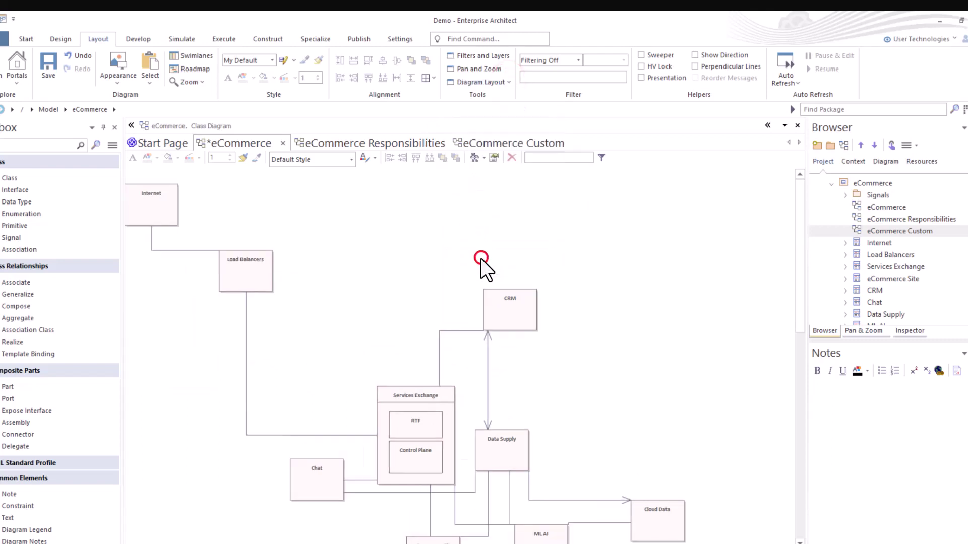
Step: Undo the trial automatic layouts on the eCommerce diagram
{"action": "left_click", "coordinate": [506, 81]}
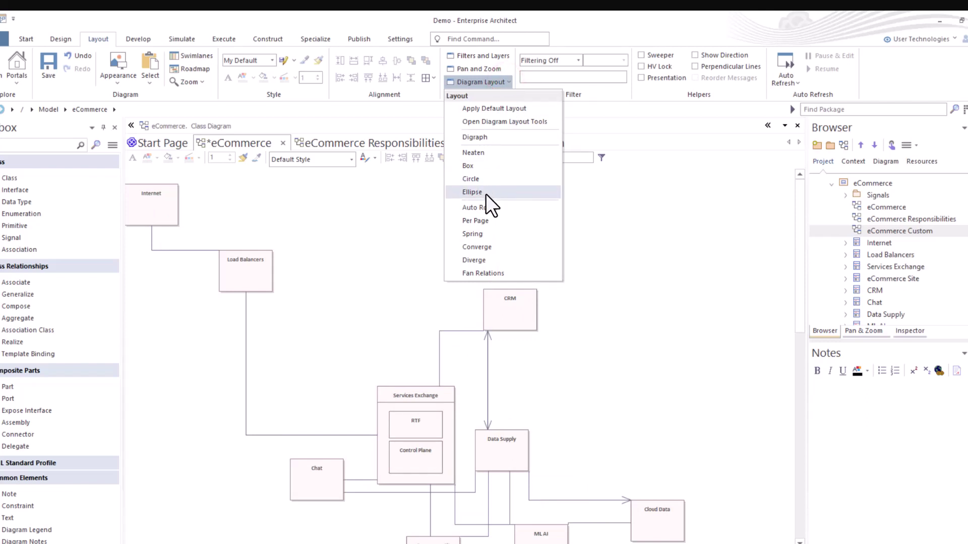
{"action": "left_click", "coordinate": [394, 203]}
{"action": "key", "text": "ctrl+z"}
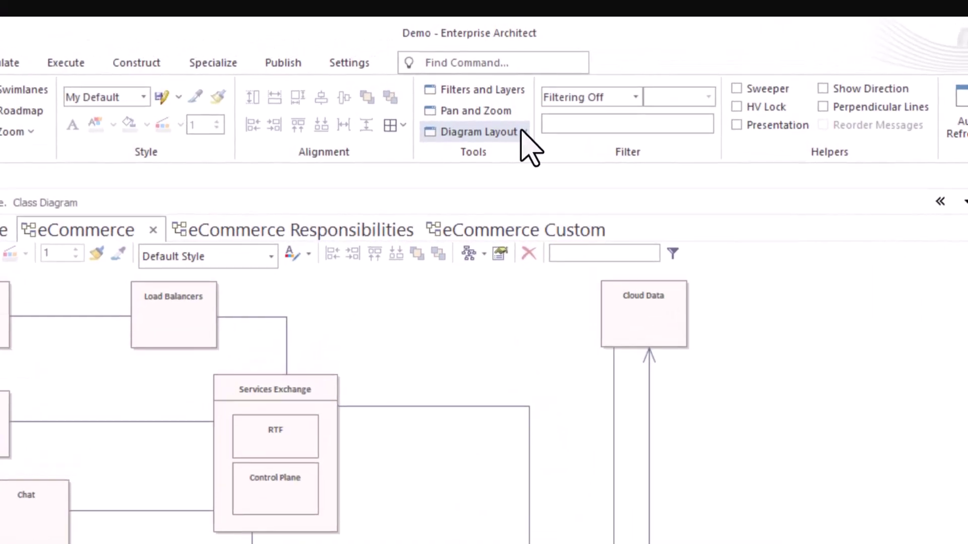
{"action": "left_click", "coordinate": [523, 132]}
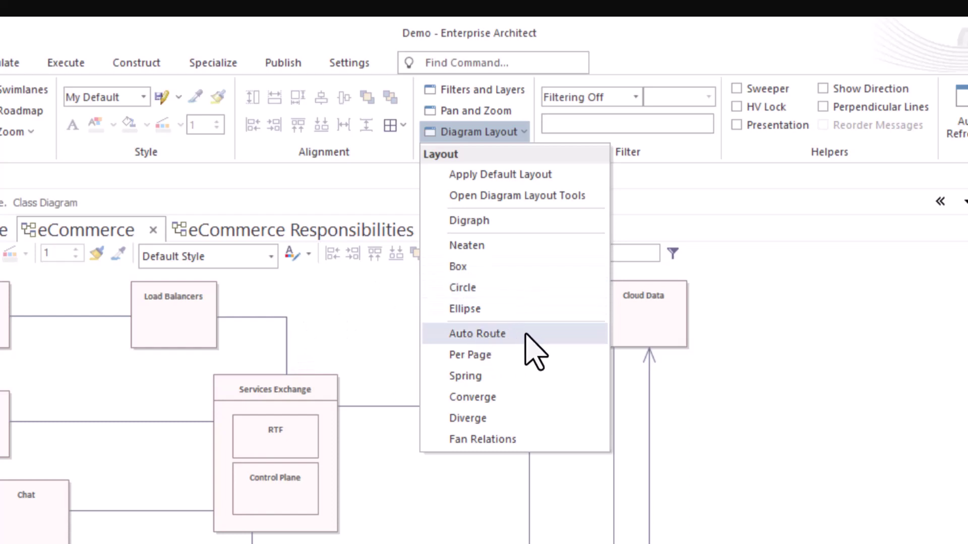
{"action": "left_click", "coordinate": [831, 386]}
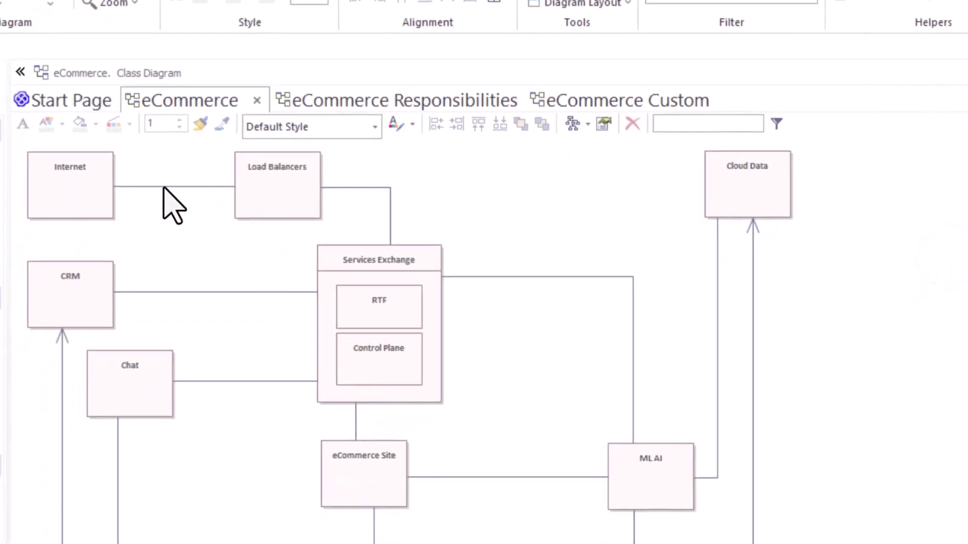
Step: Move the Internet element down between CRM and Chat and set its connector to Load Balancers to the Custom Line style
{"action": "left_click_drag", "start_coordinate": [83, 172], "coordinate": [204, 306]}
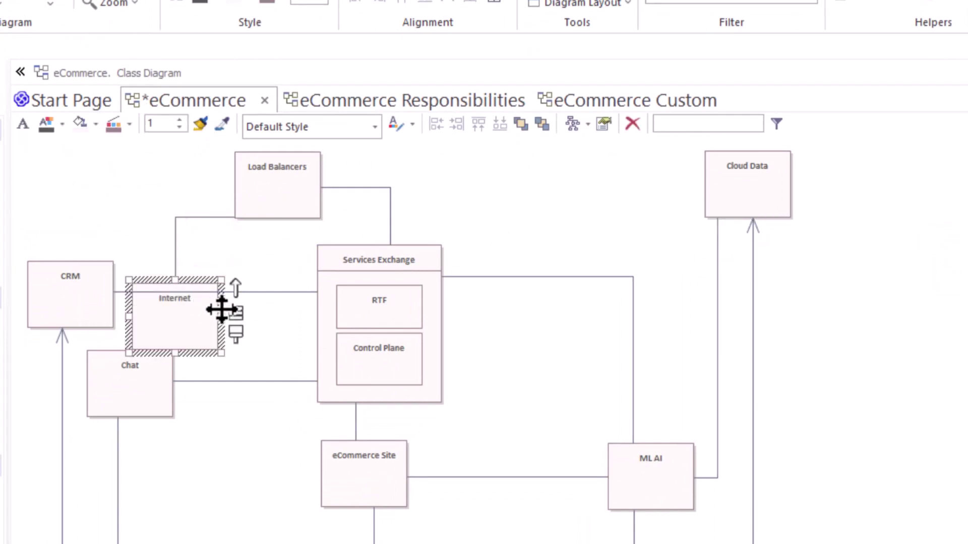
{"action": "left_click", "coordinate": [201, 218]}
{"action": "right_click", "coordinate": [202, 217]}
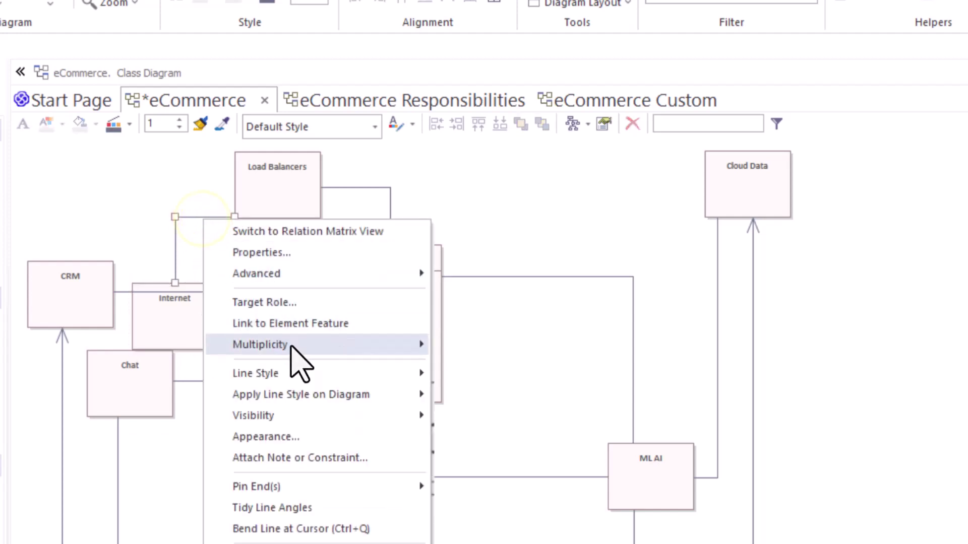
{"action": "mouse_move", "coordinate": [303, 351]}
{"action": "mouse_move", "coordinate": [348, 374]}
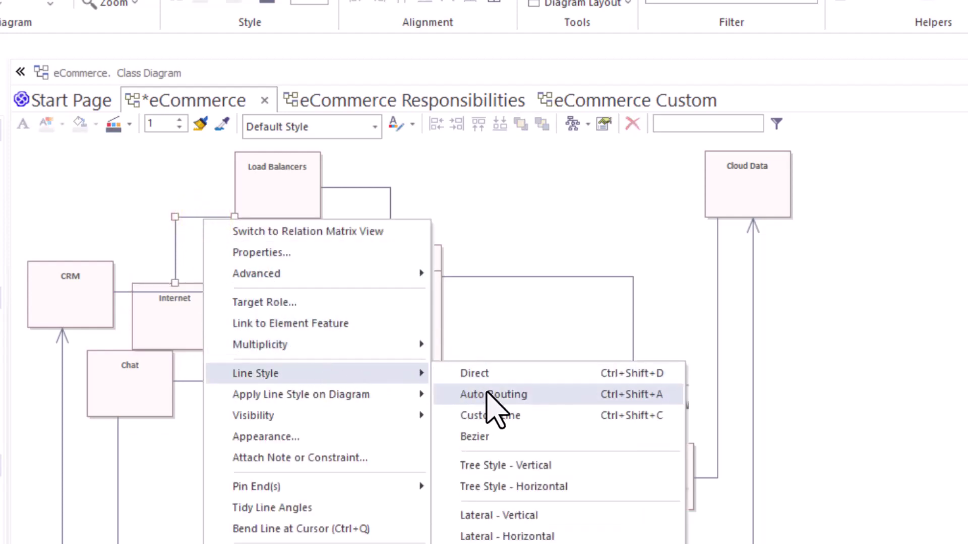
{"action": "left_click", "coordinate": [503, 417]}
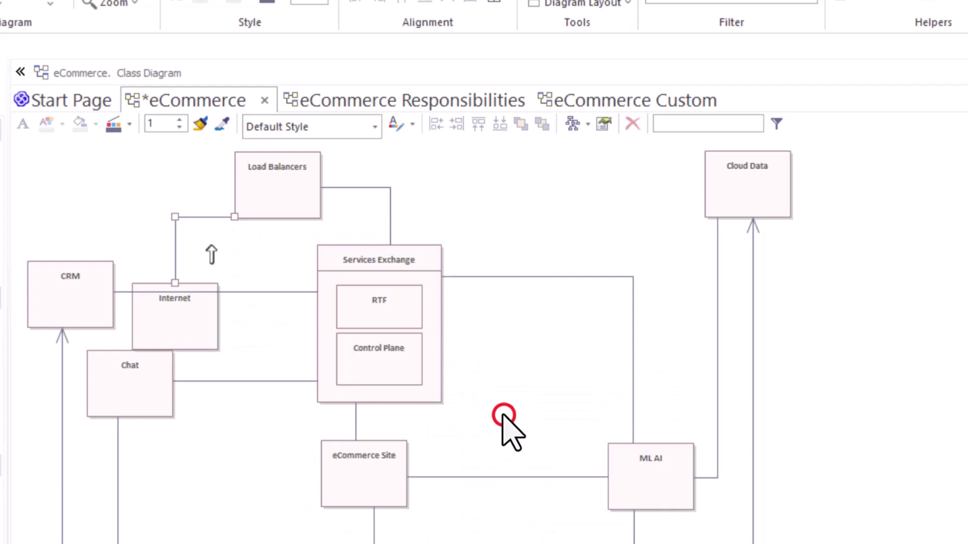
Step: Remove the bend from the Internet–Load Balancers connector and move the Internet element up until it overlaps the top of CRM
{"action": "left_click", "coordinate": [176, 217]}
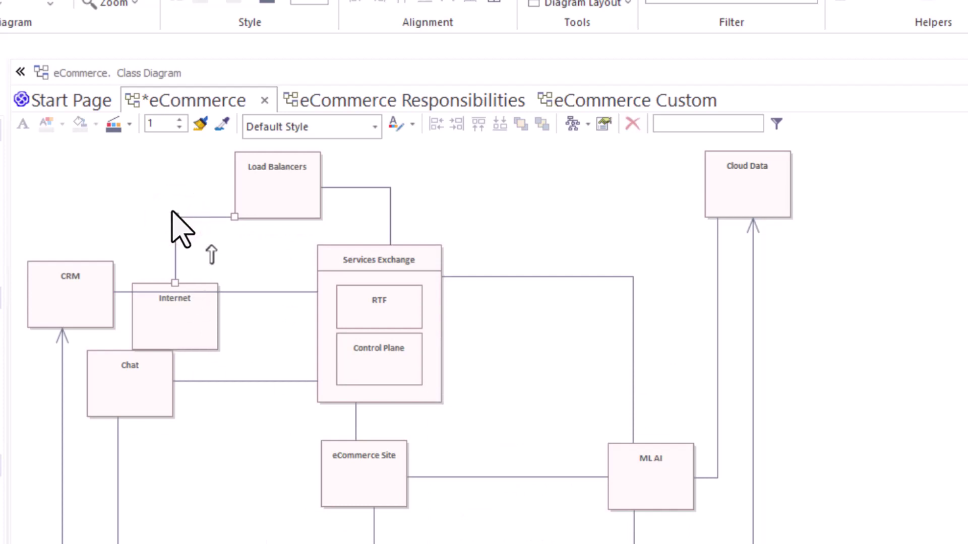
{"action": "key", "text": "ctrl+q"}
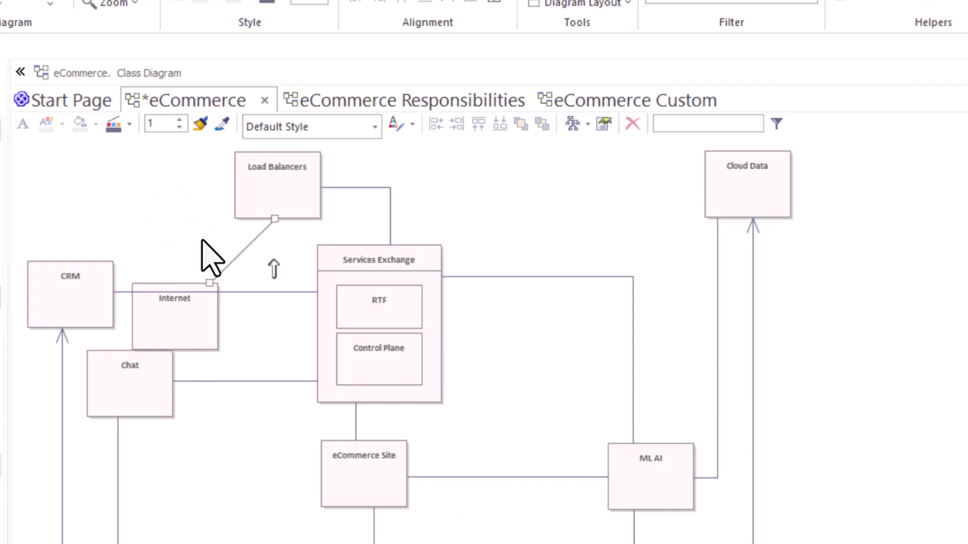
{"action": "left_click_drag", "start_coordinate": [204, 324], "coordinate": [171, 250]}
Step: Select the Internet and Load Balancers elements together and apply the Auto Route layout to them
{"action": "mouse_move", "coordinate": [233, 225]}
{"action": "left_mouse_down"}
{"action": "mouse_move", "coordinate": [191, 191]}
{"action": "mouse_move", "coordinate": [326, 283]}
{"action": "left_mouse_up"}
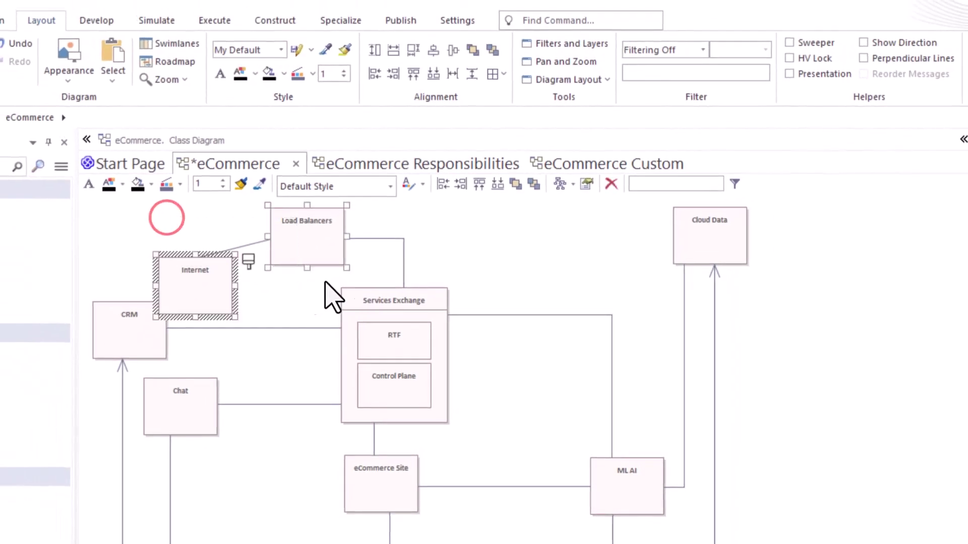
{"action": "left_click", "coordinate": [336, 211], "text": "ctrl"}
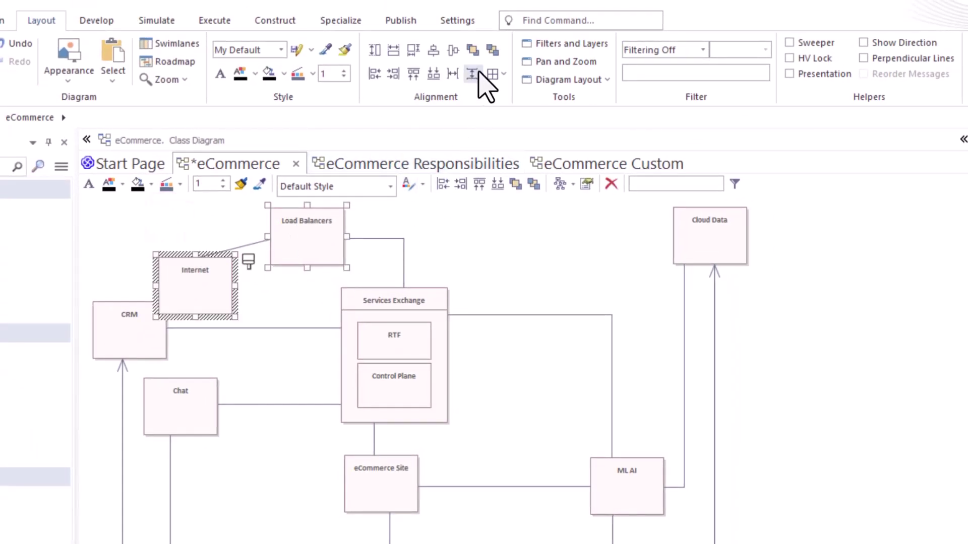
{"action": "left_click", "coordinate": [568, 79]}
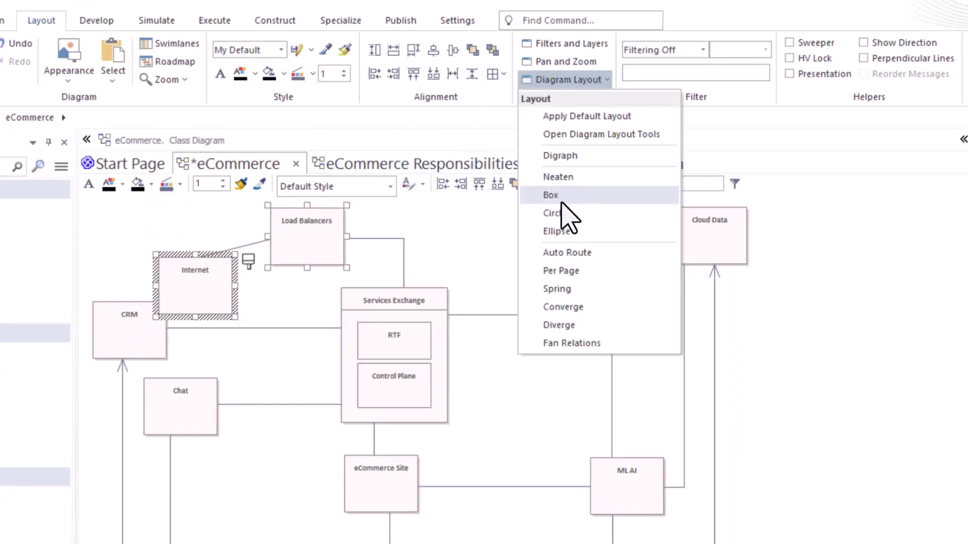
{"action": "left_click", "coordinate": [565, 250]}
Step: Reposition the Internet element above CRM beside Load Balancers and shift the bend in their connector towards Load Balancers
{"action": "left_click", "coordinate": [190, 283]}
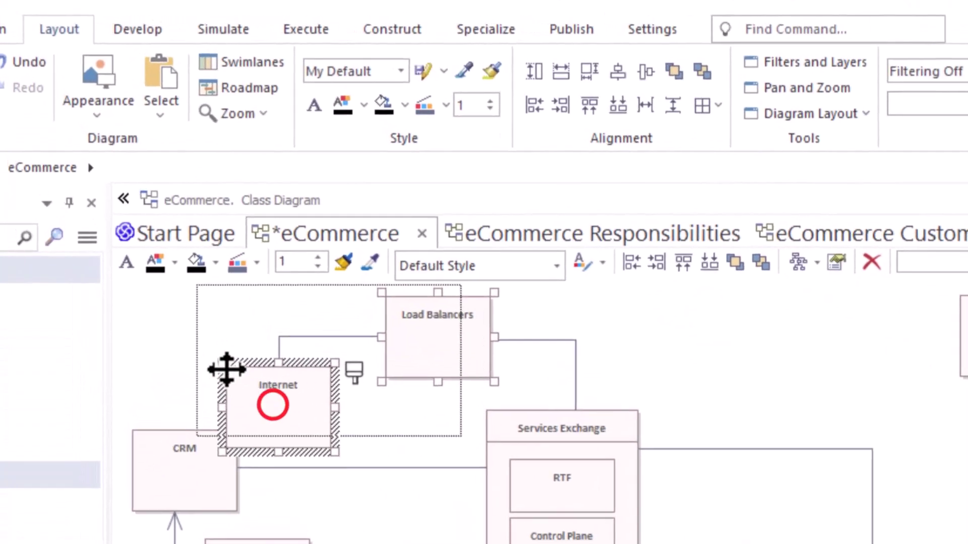
{"action": "left_click", "coordinate": [415, 403]}
{"action": "left_click_drag", "start_coordinate": [234, 377], "coordinate": [216, 323]}
{"action": "left_click", "coordinate": [284, 319]}
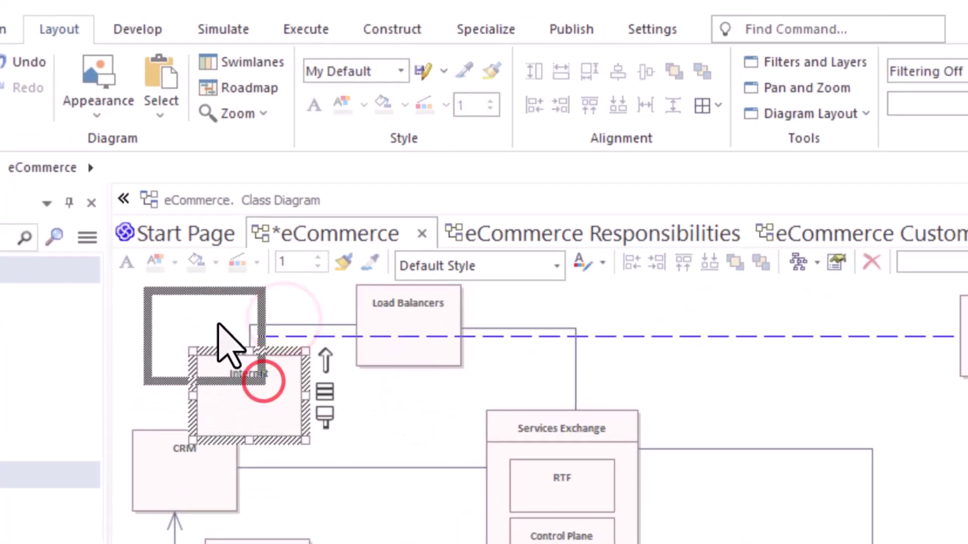
{"action": "left_click", "coordinate": [310, 323]}
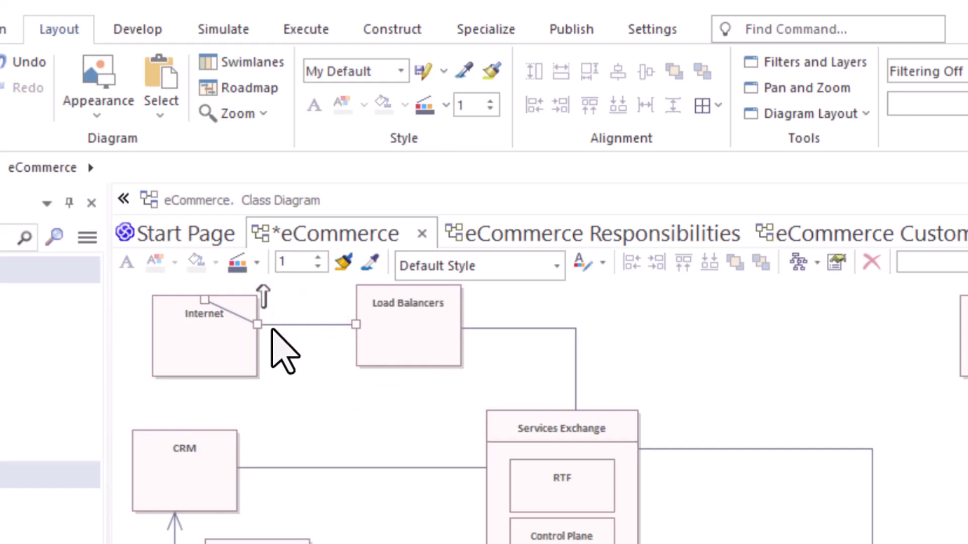
{"action": "left_click_drag", "start_coordinate": [273, 326], "coordinate": [322, 329]}
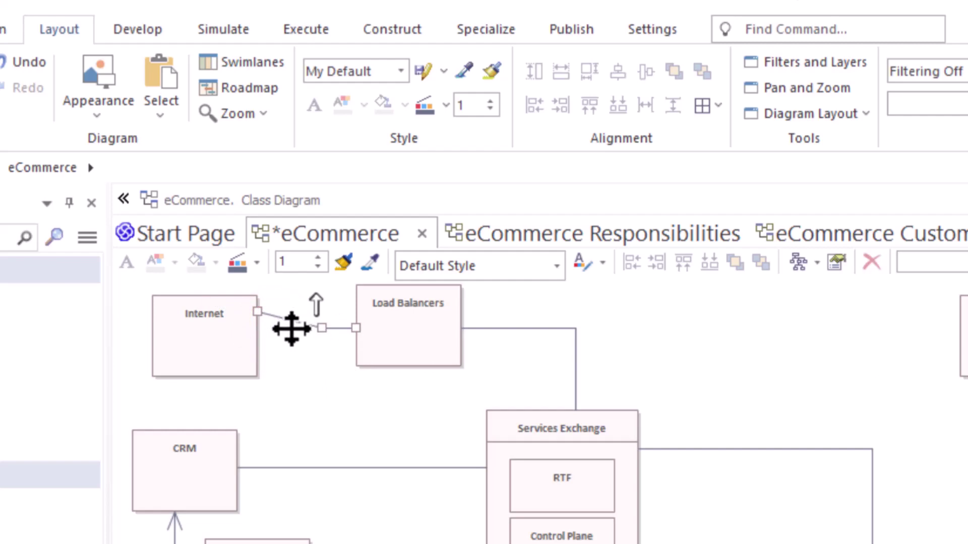
Step: Set the line style of the Internet–Load Balancers connector to Orthogonal - Square
{"action": "right_click", "coordinate": [292, 323]}
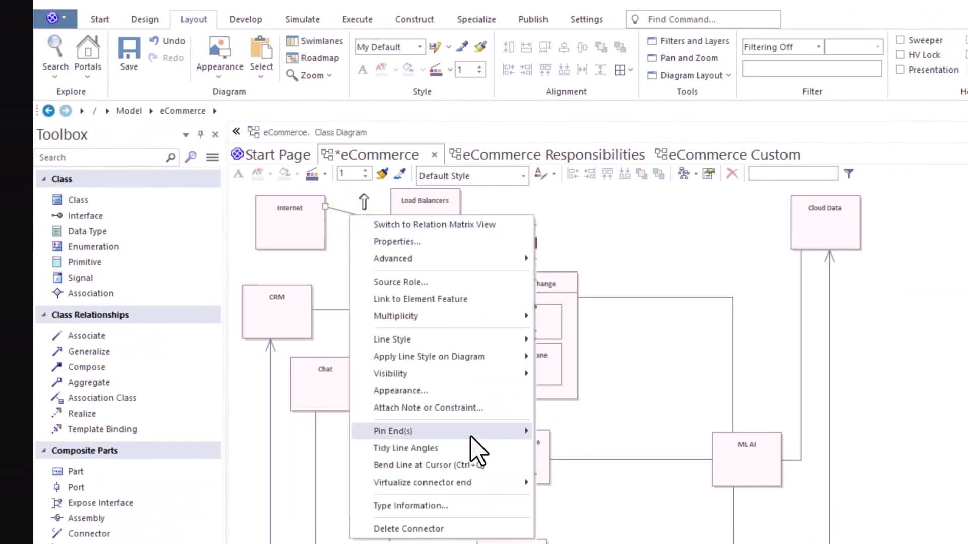
{"action": "left_click", "coordinate": [482, 332]}
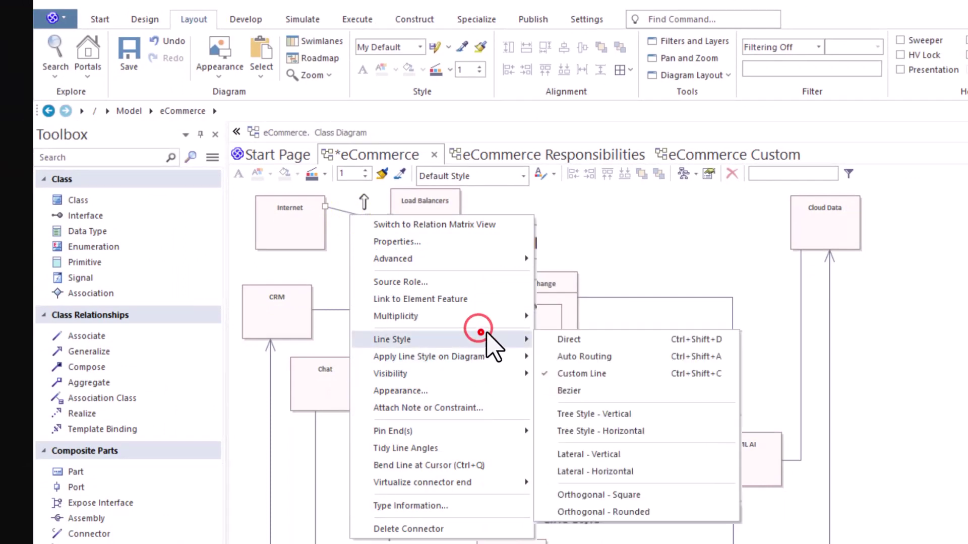
{"action": "left_click", "coordinate": [605, 495]}
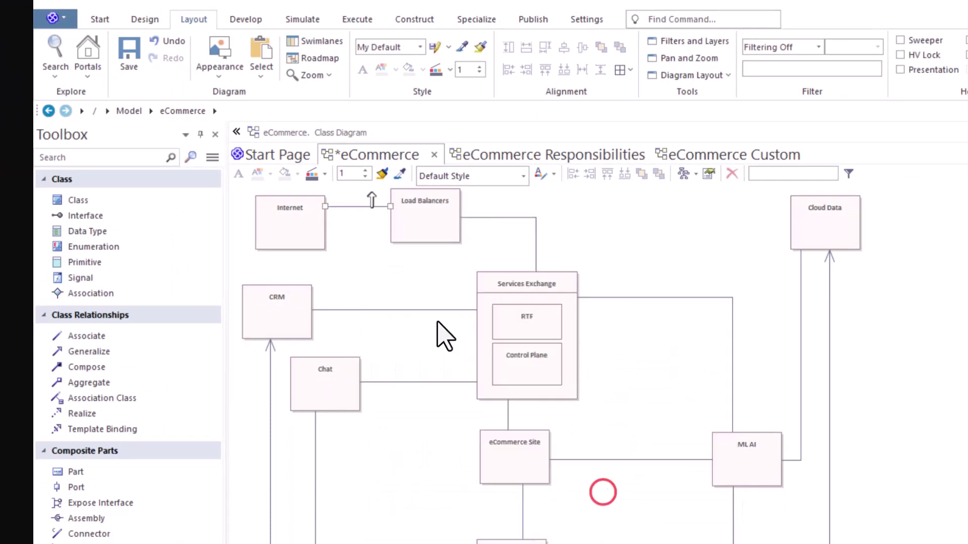
Step: Align the Internet element level with Load Balancers and shift it slightly further away from it
{"action": "left_click_drag", "start_coordinate": [355, 207], "coordinate": [378, 216]}
{"action": "left_click_drag", "start_coordinate": [299, 244], "coordinate": [298, 237]}
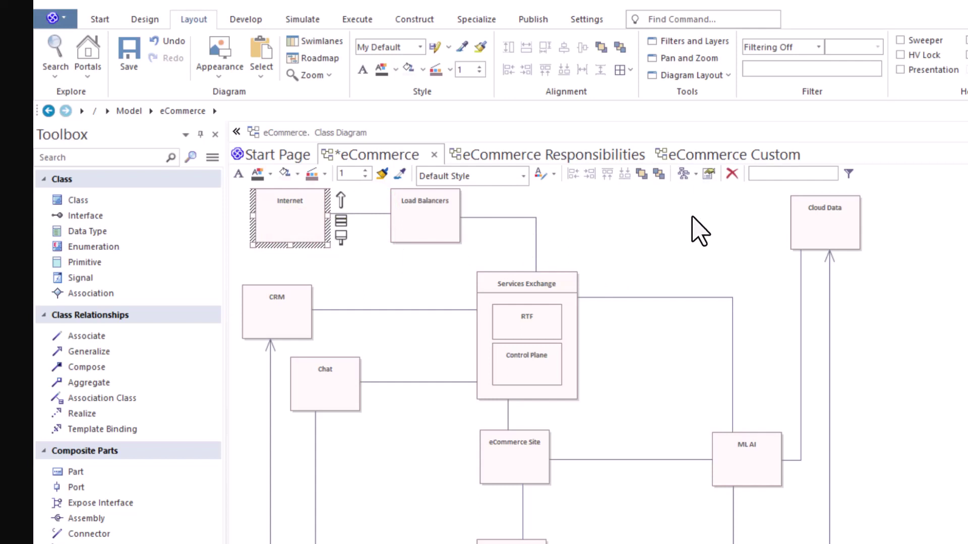
{"action": "left_click", "coordinate": [357, 257]}
{"action": "mouse_move", "coordinate": [294, 219]}
{"action": "left_mouse_down"}
{"action": "mouse_move", "coordinate": [290, 227]}
{"action": "mouse_move", "coordinate": [285, 215]}
{"action": "left_mouse_up"}
{"action": "left_click", "coordinate": [337, 260]}
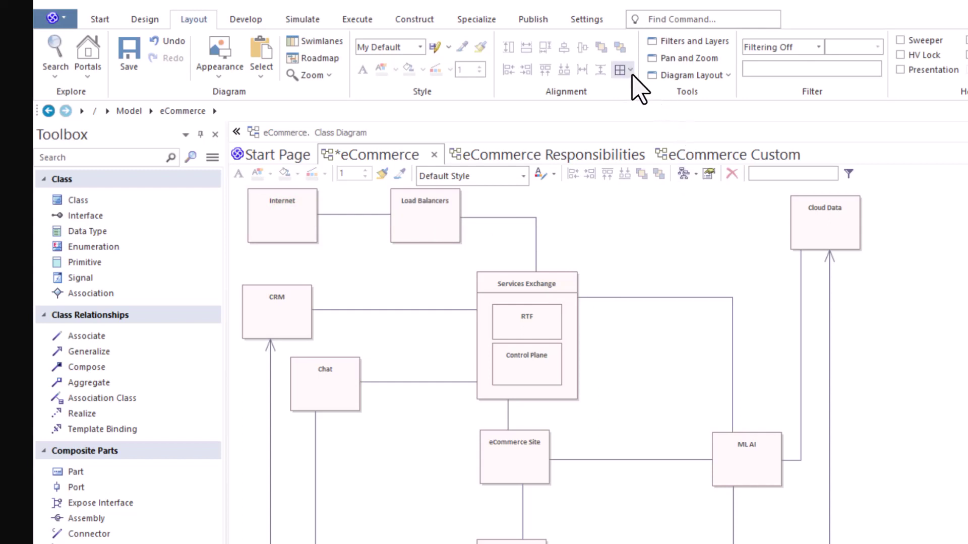
Step: Open the Diagram Layout Tools and examine the available layout types, the Circle layout's options and the help
{"action": "left_click", "coordinate": [724, 75]}
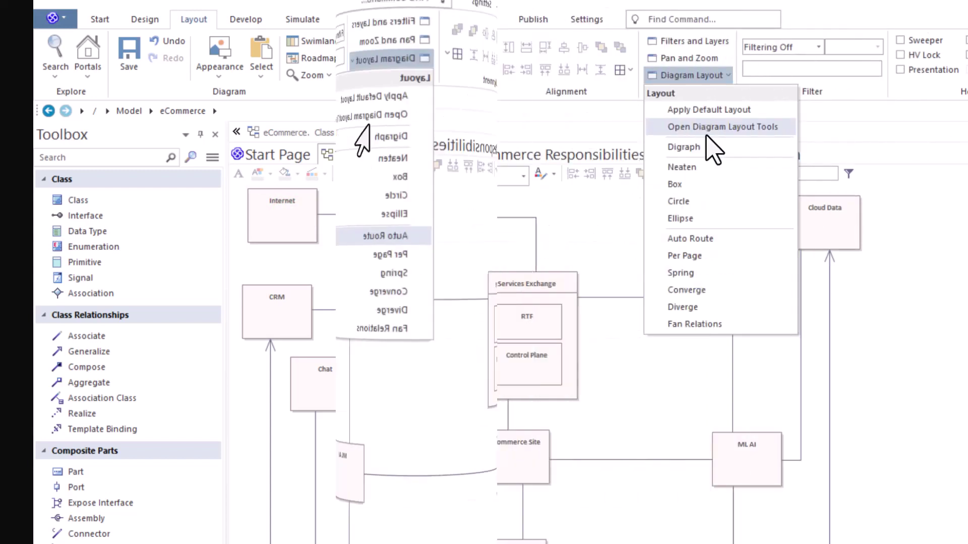
{"action": "left_click", "coordinate": [717, 127]}
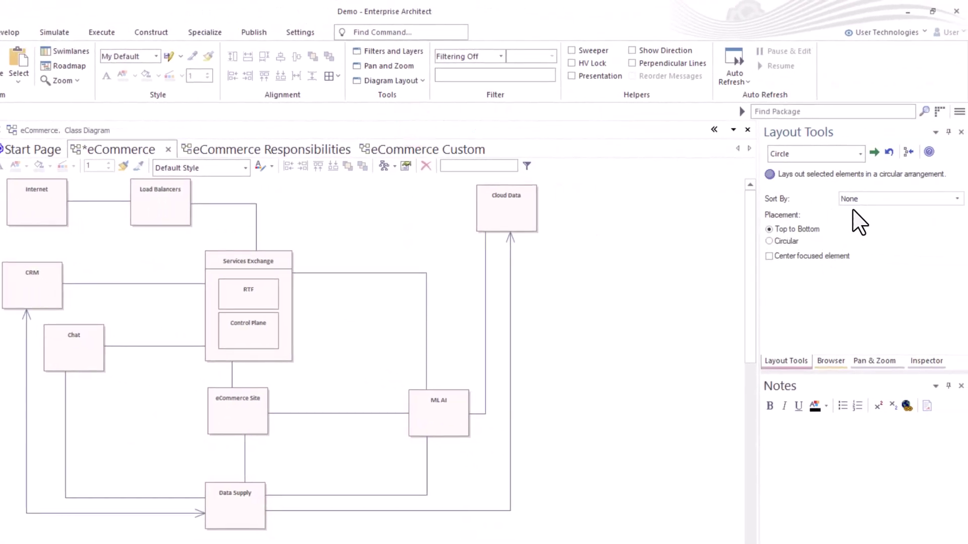
{"action": "left_click", "coordinate": [860, 152]}
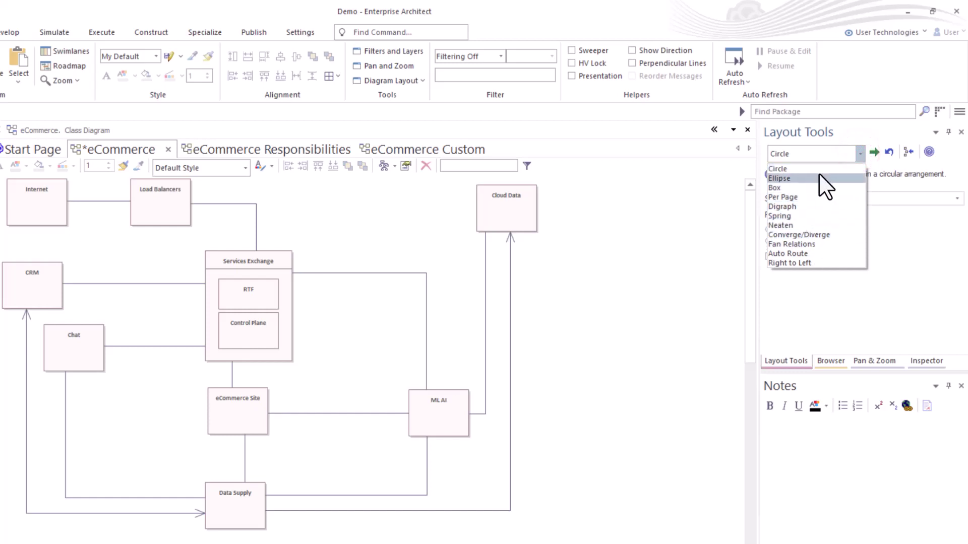
{"action": "left_click", "coordinate": [853, 152]}
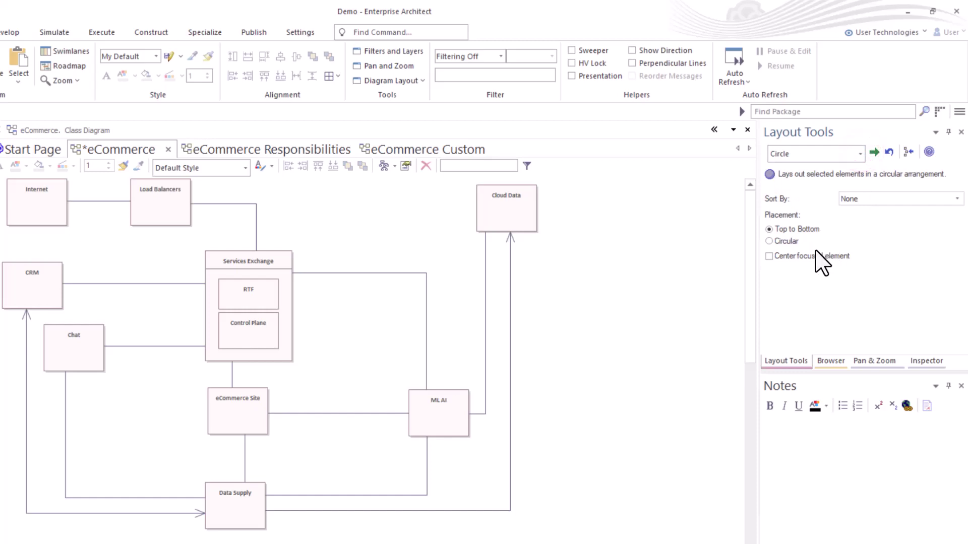
{"action": "left_click", "coordinate": [928, 151]}
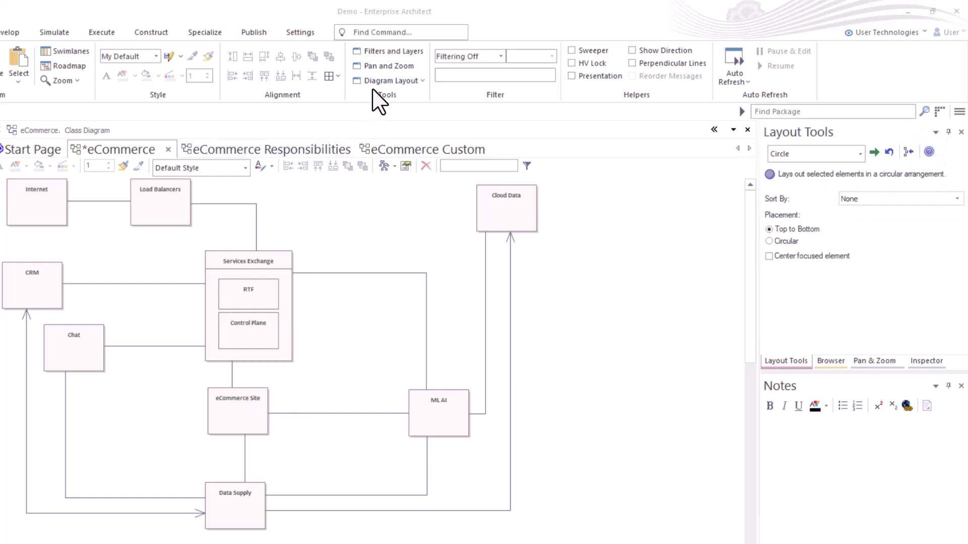
Step: Try the default layout on the eCommerce diagram and undo it
{"action": "left_click", "coordinate": [418, 80]}
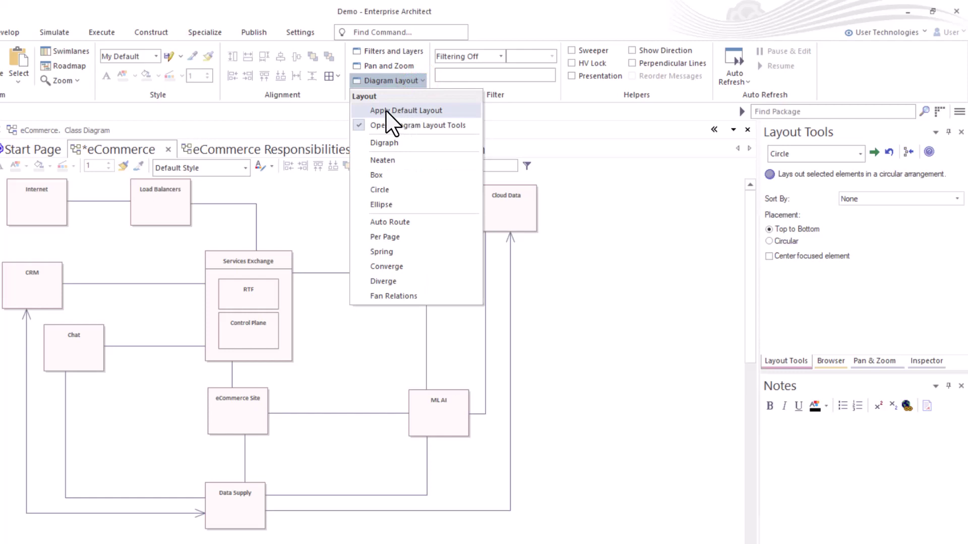
{"action": "left_click", "coordinate": [406, 110]}
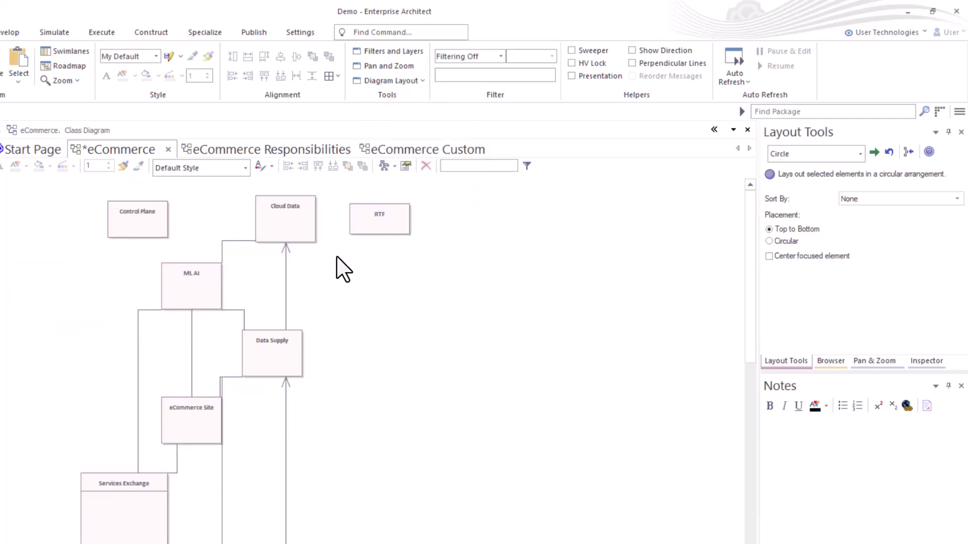
{"action": "key", "text": "ctrl+z"}
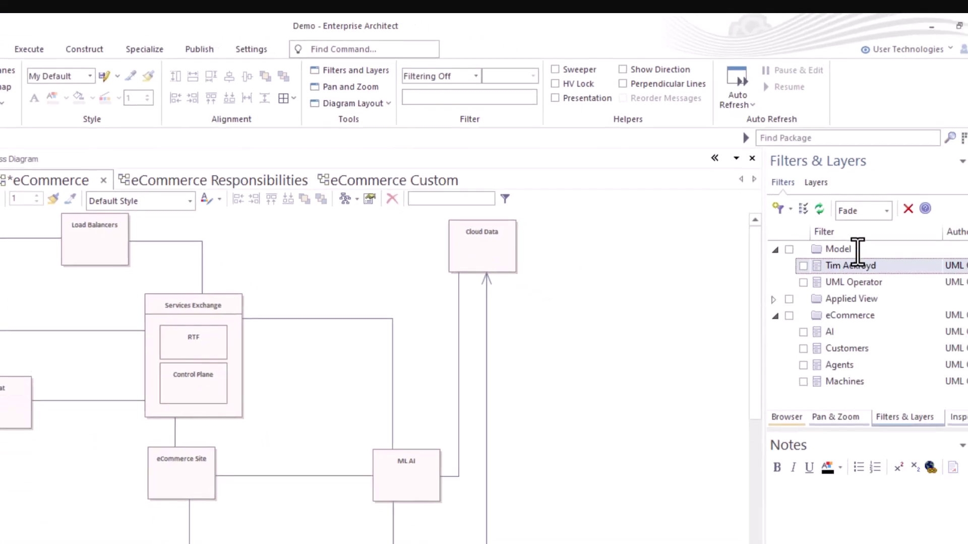
Step: Review the filter effect choices while keeping Fade, and collapse the Model and eCommerce filter groups
{"action": "left_click", "coordinate": [886, 211]}
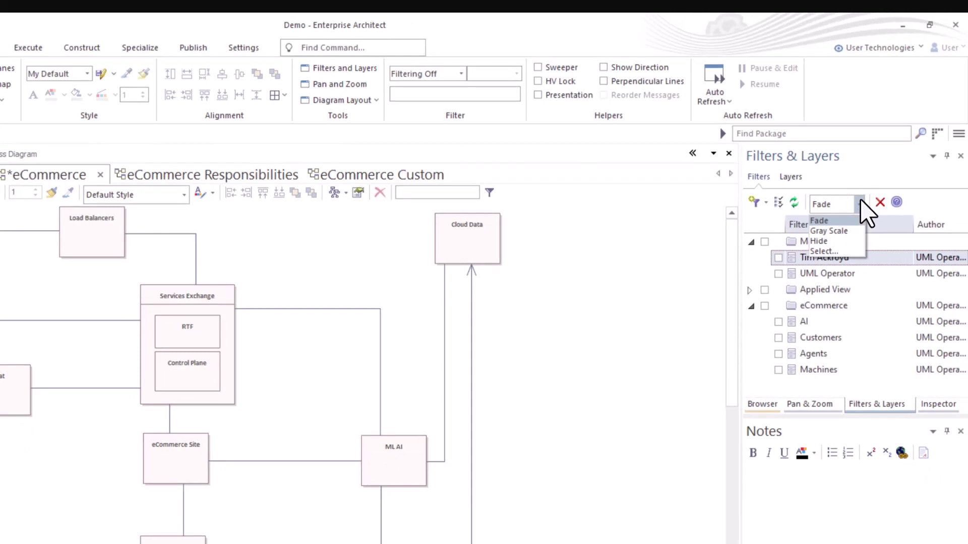
{"action": "left_click", "coordinate": [860, 203]}
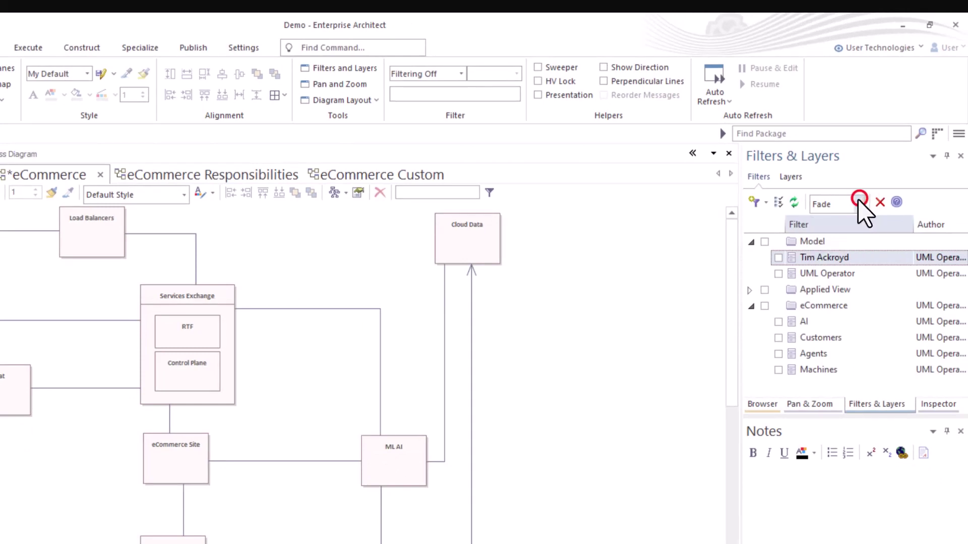
{"action": "left_click", "coordinate": [753, 242]}
{"action": "left_click", "coordinate": [750, 273]}
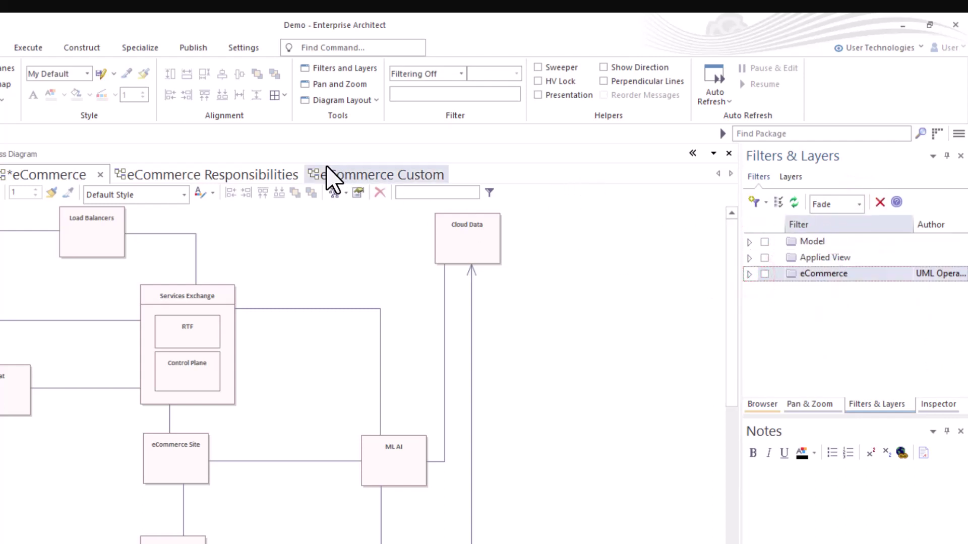
Step: Filter the diagram by Relationships and select the Services Exchange element as the focus
{"action": "left_click", "coordinate": [461, 74]}
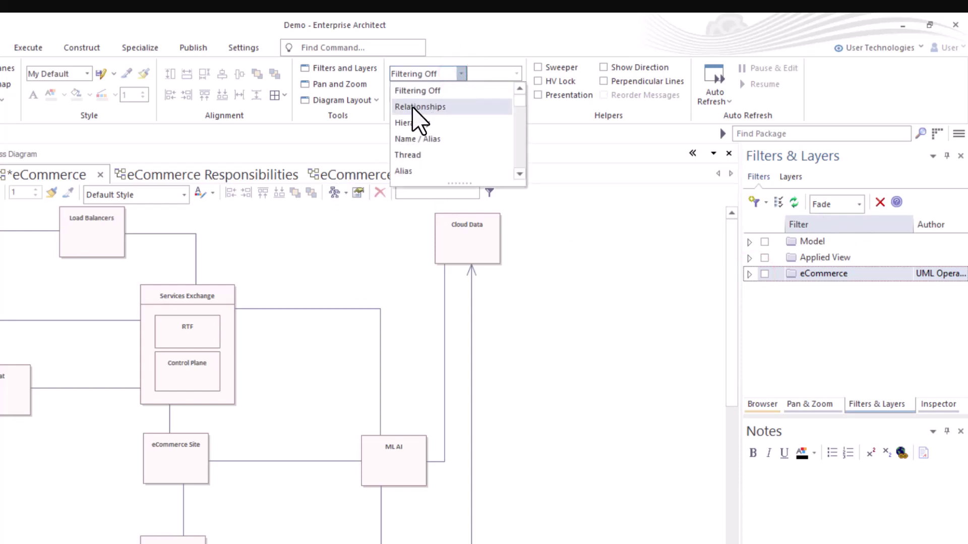
{"action": "left_click", "coordinate": [414, 107]}
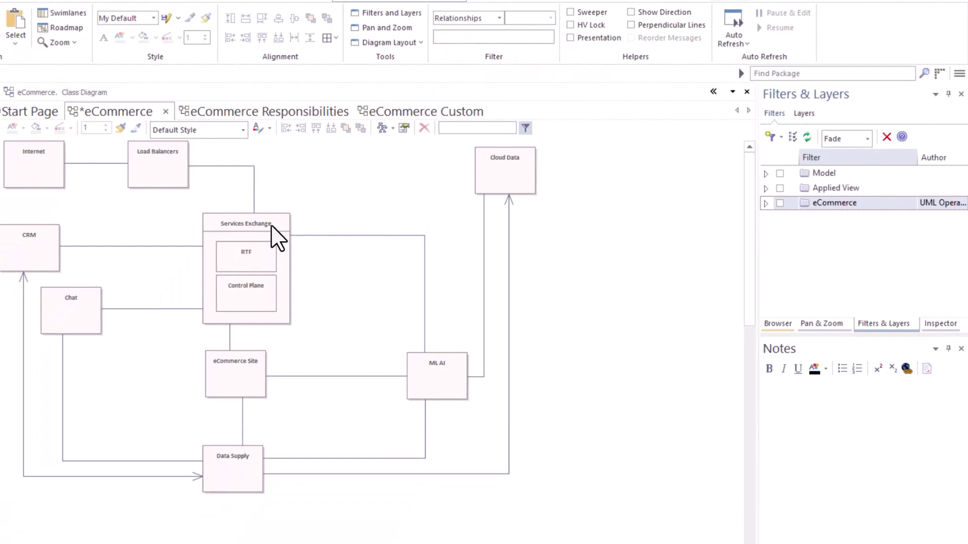
{"action": "left_click_drag", "start_coordinate": [272, 226], "coordinate": [275, 227]}
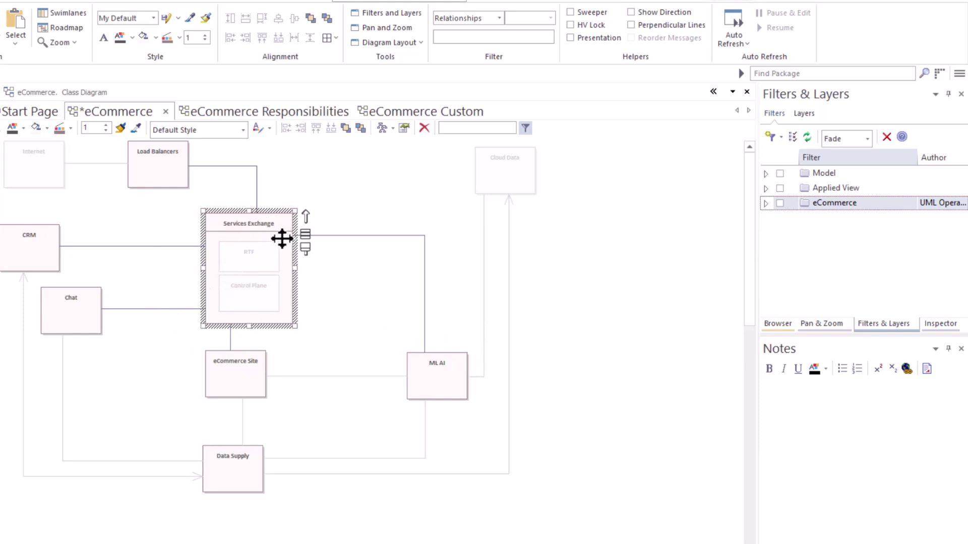
Step: Compare the Gray Scale and Hide filter effects on the diagram and return to the Fade effect
{"action": "left_click", "coordinate": [867, 135]}
{"action": "left_click", "coordinate": [841, 160]}
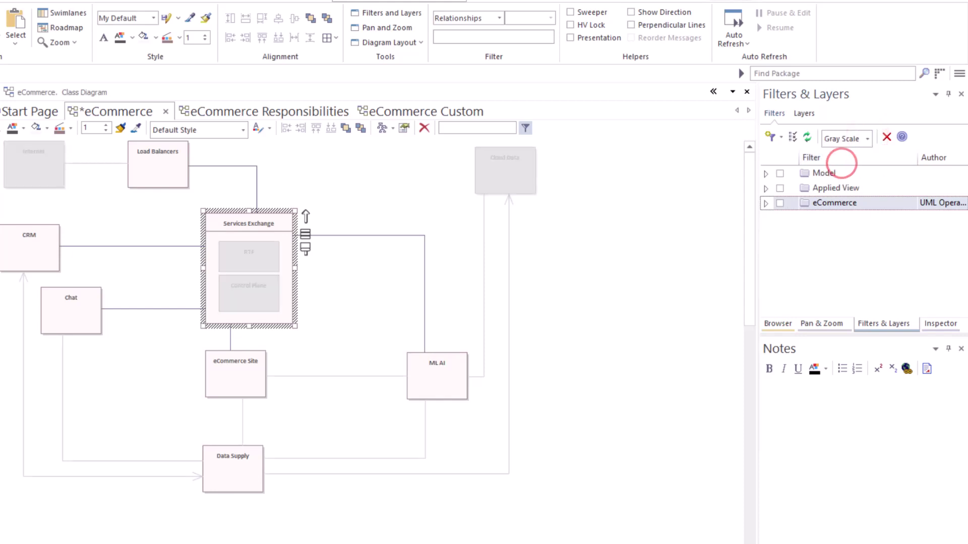
{"action": "left_click", "coordinate": [867, 138]}
{"action": "left_click", "coordinate": [843, 173]}
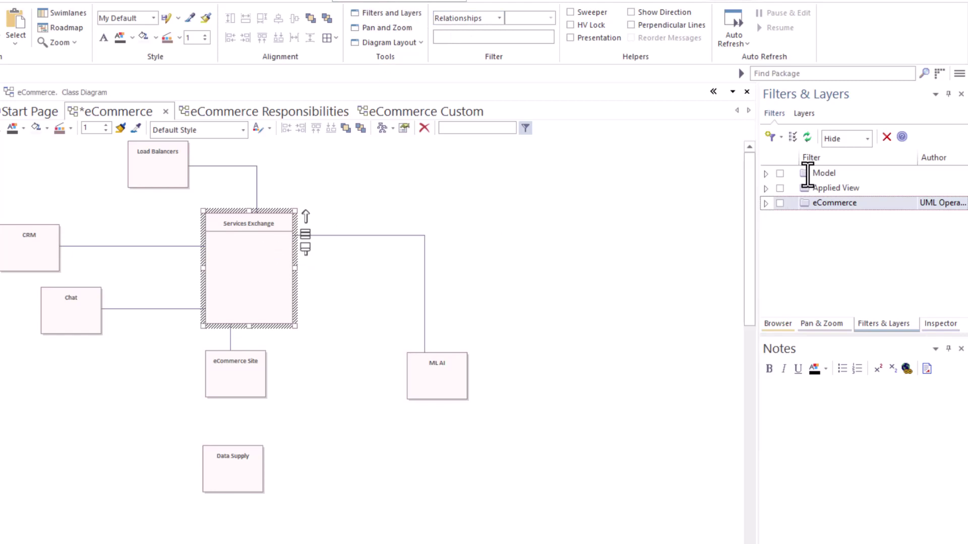
{"action": "left_click", "coordinate": [867, 138]}
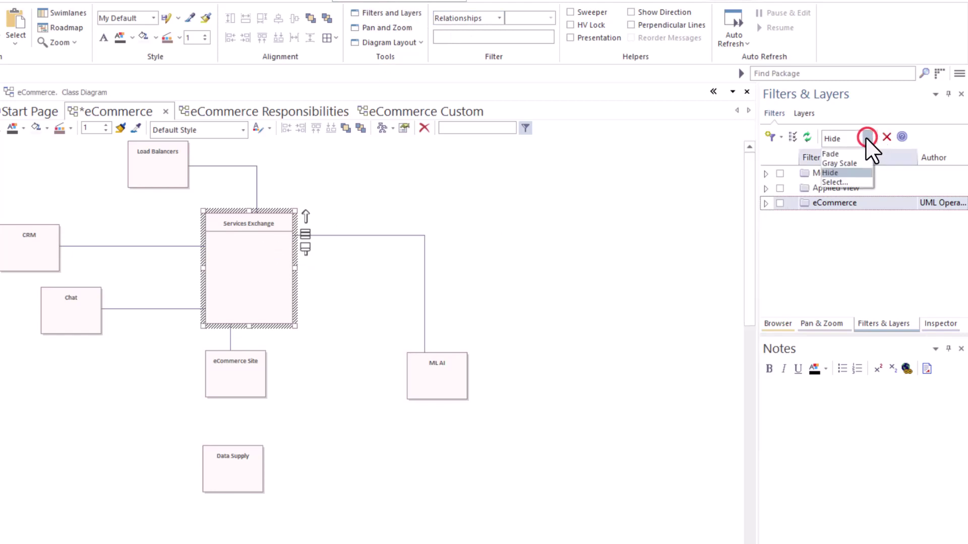
{"action": "left_click", "coordinate": [843, 153]}
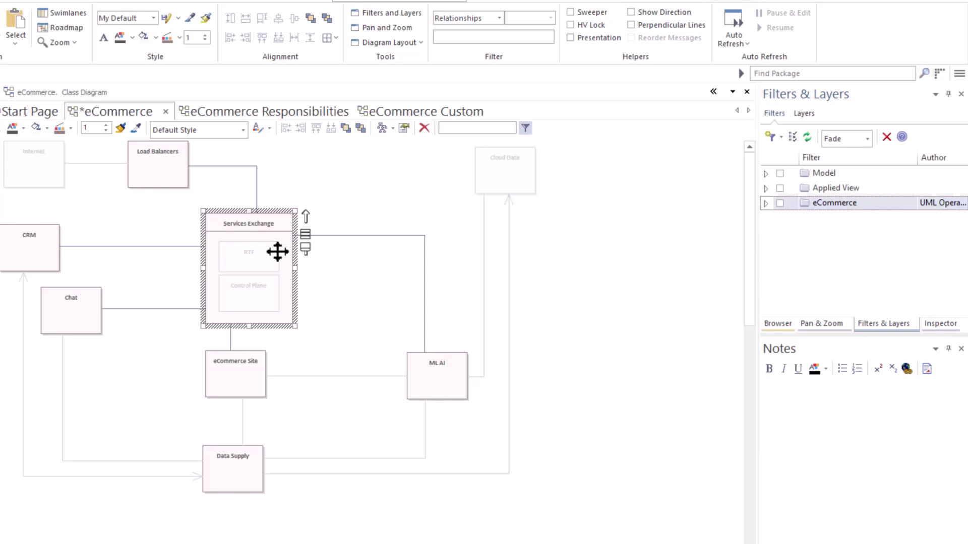
Step: Clear the Services Exchange selection, focus the relationship filter on the ML AI element, and show its Traceability
{"action": "left_click", "coordinate": [386, 174]}
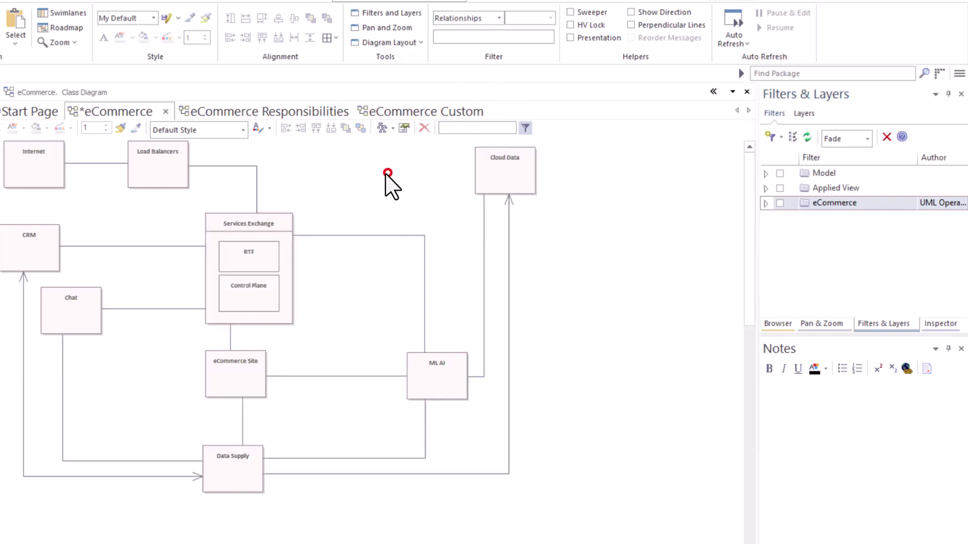
{"action": "left_click", "coordinate": [429, 362]}
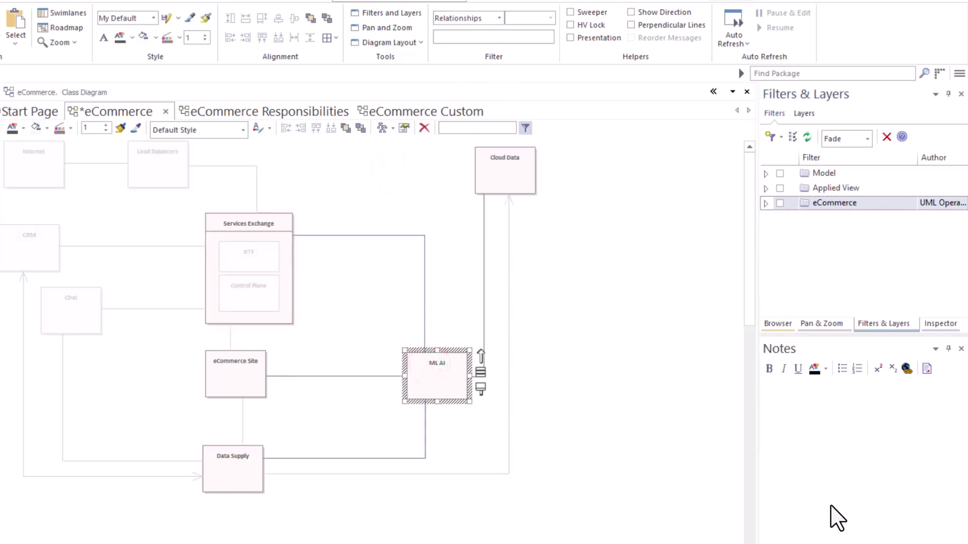
{"action": "key", "text": "ctrl+shift+4"}
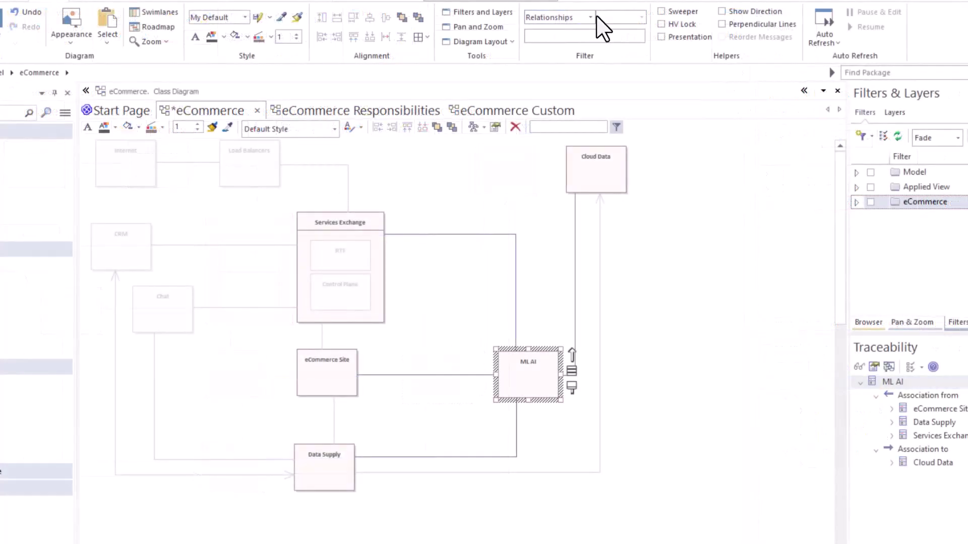
Step: Review the available diagram filter criteria and try filtering the diagram by Hierarchy
{"action": "left_click", "coordinate": [590, 18]}
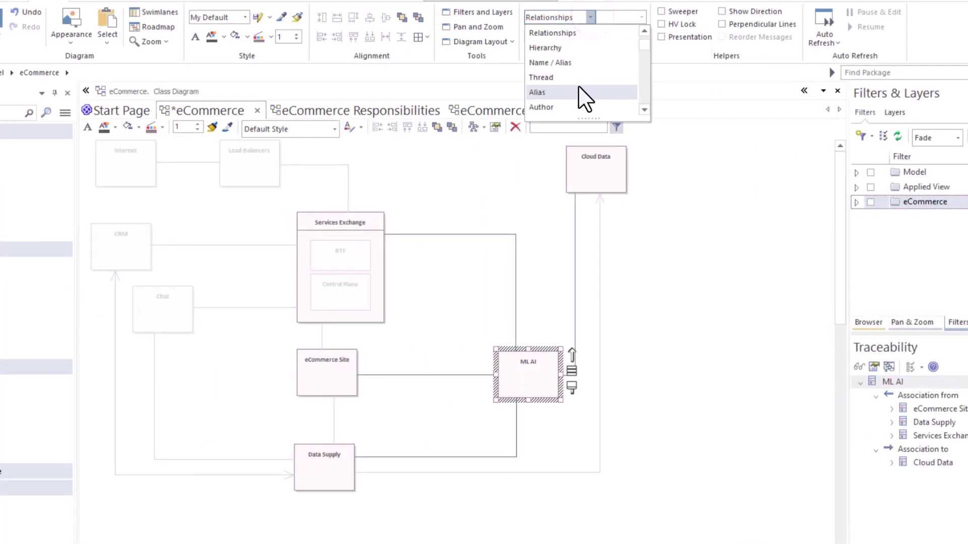
{"action": "left_click", "coordinate": [591, 17]}
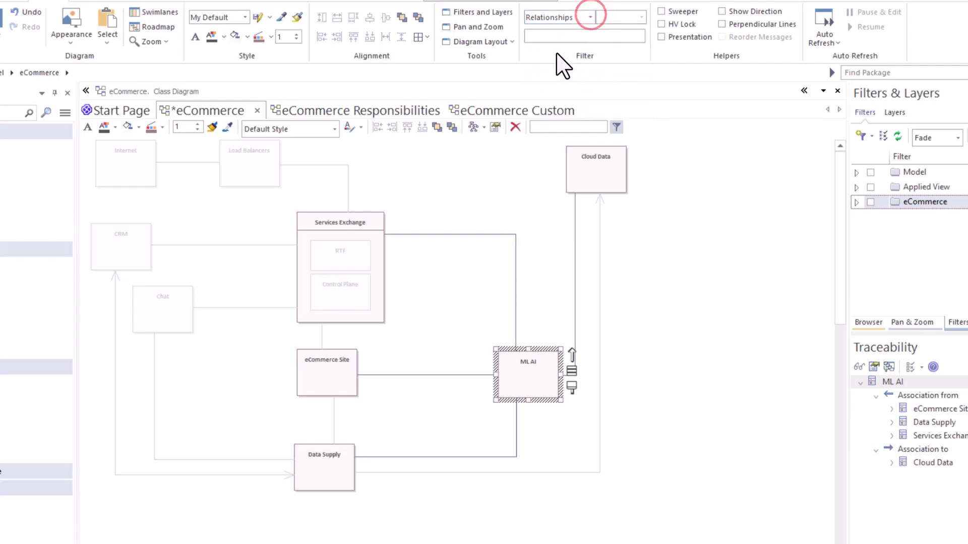
{"action": "left_click", "coordinate": [590, 17]}
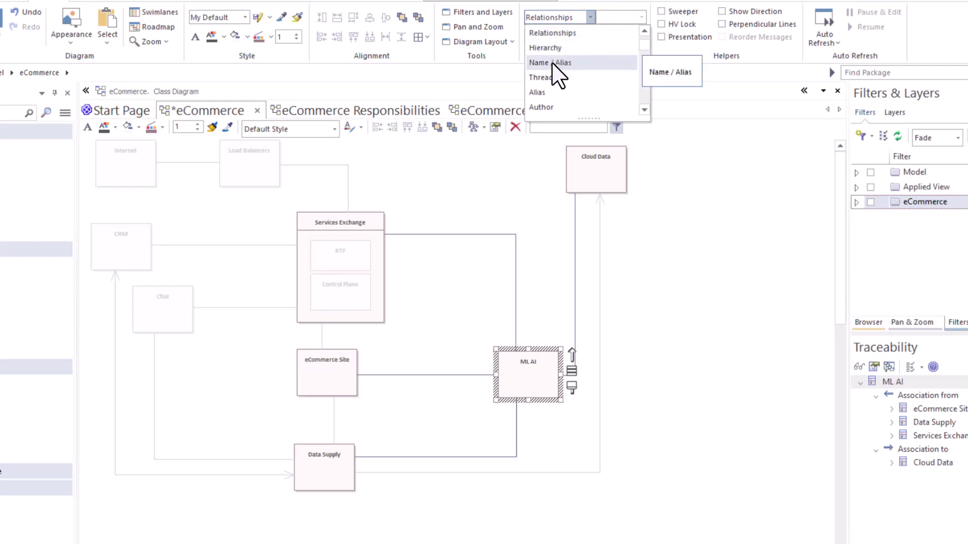
{"action": "left_click", "coordinate": [553, 48]}
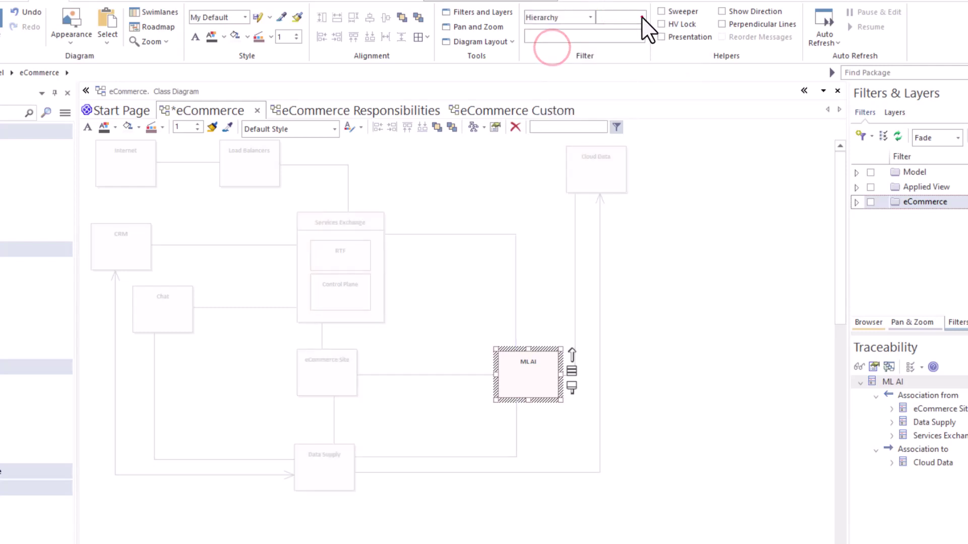
{"action": "left_click", "coordinate": [641, 17]}
Step: Set the diagram filter to Alias with the Contains condition and activate the filter text field
{"action": "left_click", "coordinate": [590, 15]}
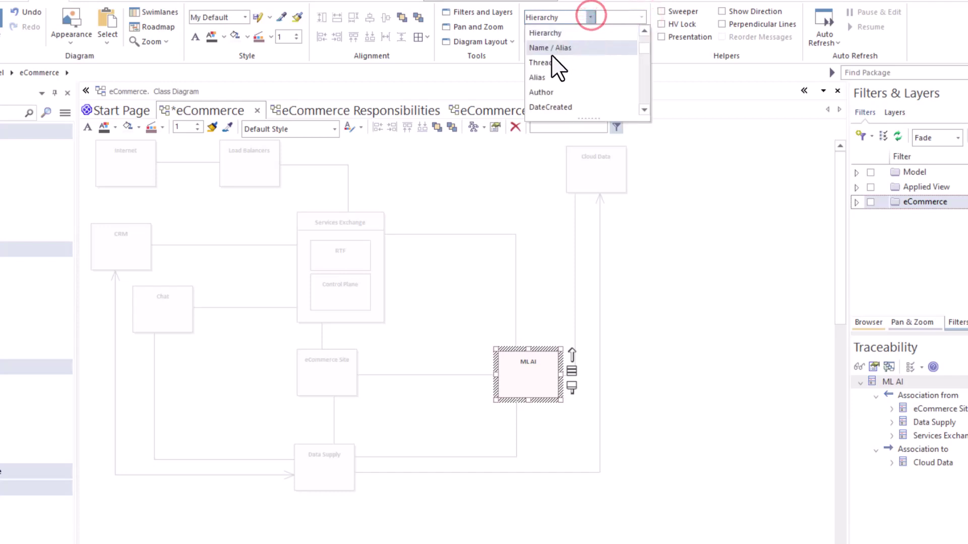
{"action": "left_click", "coordinate": [537, 79]}
{"action": "left_click", "coordinate": [641, 17]}
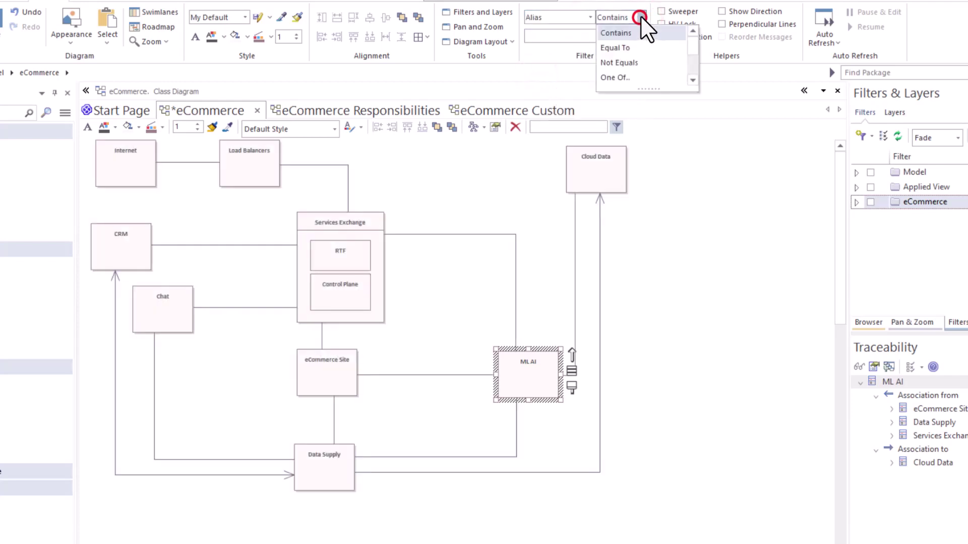
{"action": "left_click", "coordinate": [544, 39]}
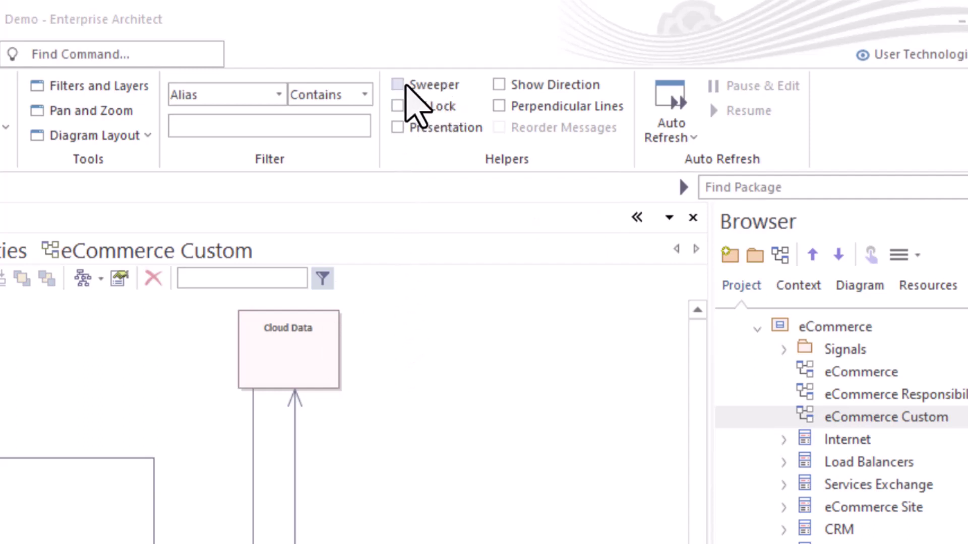
Step: Try the Sweeper helper by shifting the Cloud Data element slightly left and up, and turn Sweeper off again
{"action": "left_click", "coordinate": [399, 85]}
{"action": "left_click_drag", "start_coordinate": [314, 330], "coordinate": [125, 366]}
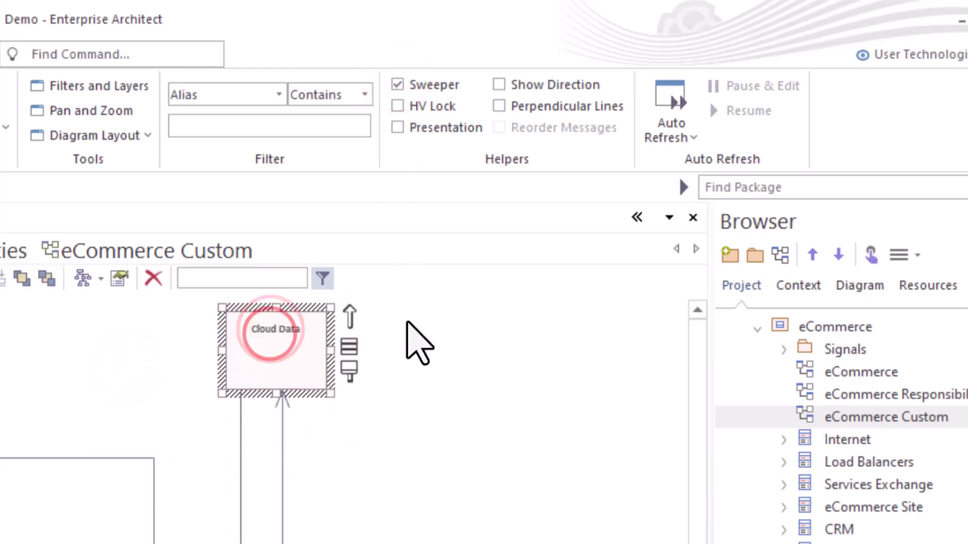
{"action": "key", "text": "shift+Up"}
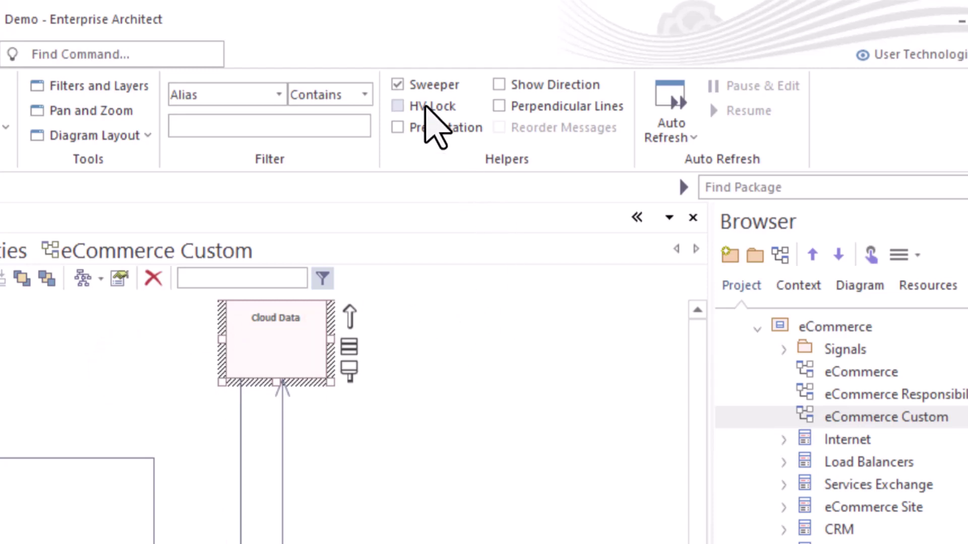
{"action": "left_click", "coordinate": [399, 83]}
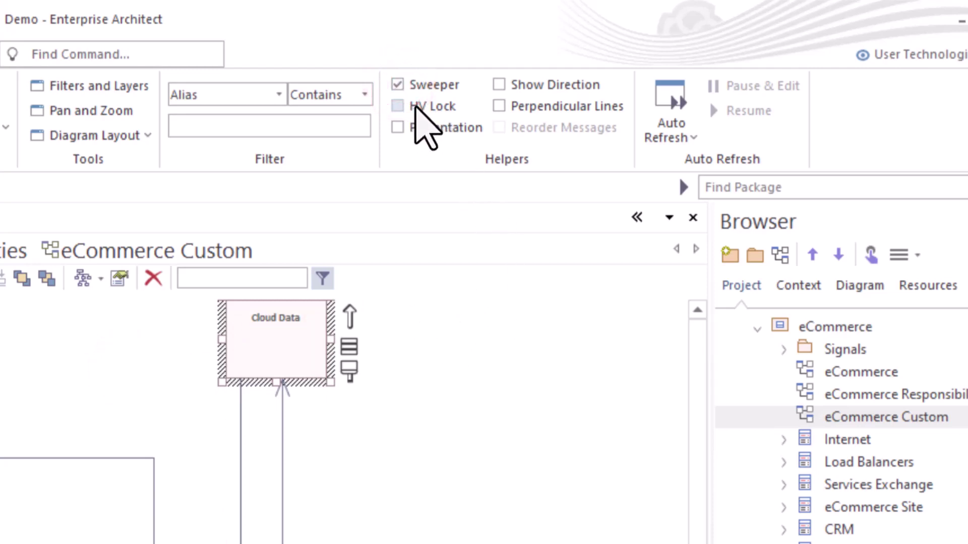
{"action": "left_click", "coordinate": [490, 463]}
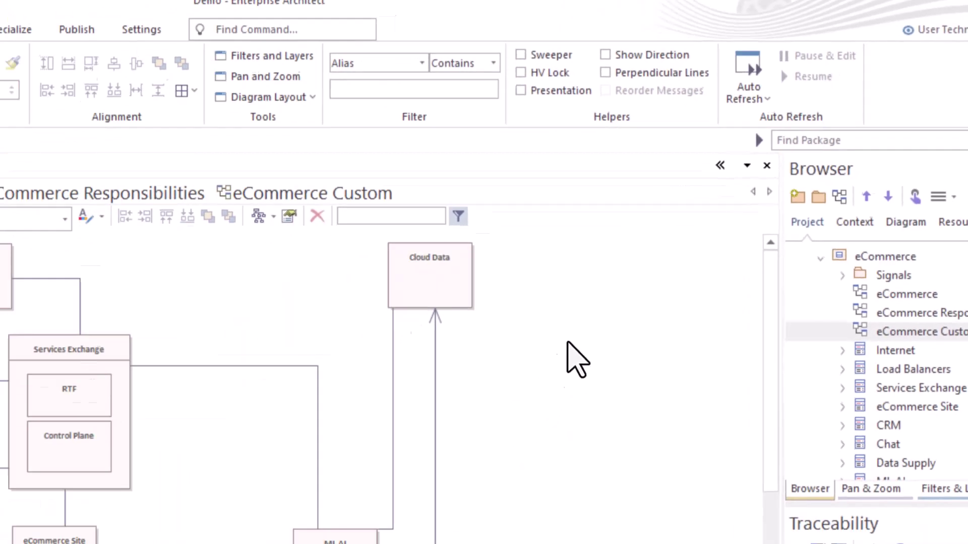
Step: Reroute the Internet–Load Balancers connector through the elements' middle and the Cloud Data connector to ML AI's side edge
{"action": "left_click_drag", "start_coordinate": [75, 226], "coordinate": [55, 203]}
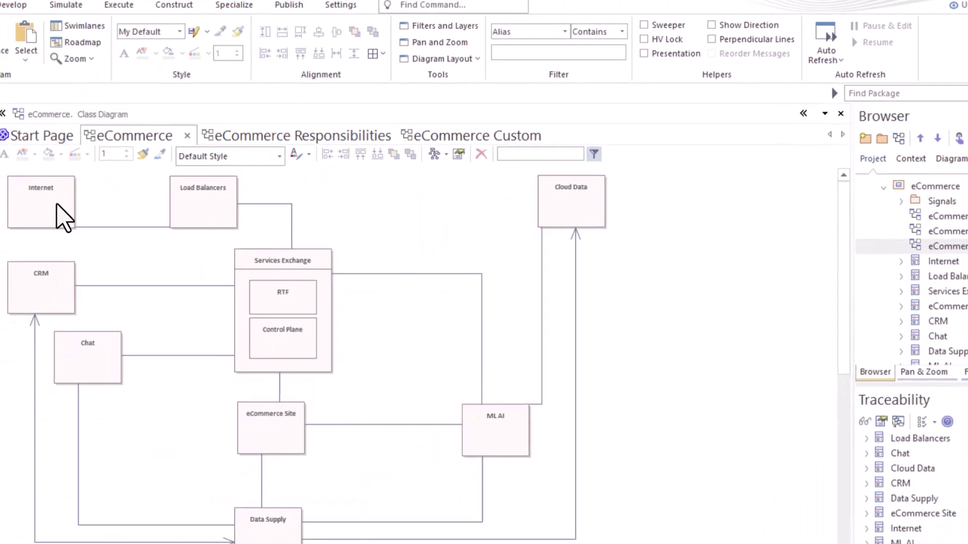
{"action": "left_click", "coordinate": [326, 305]}
{"action": "left_click", "coordinate": [537, 293]}
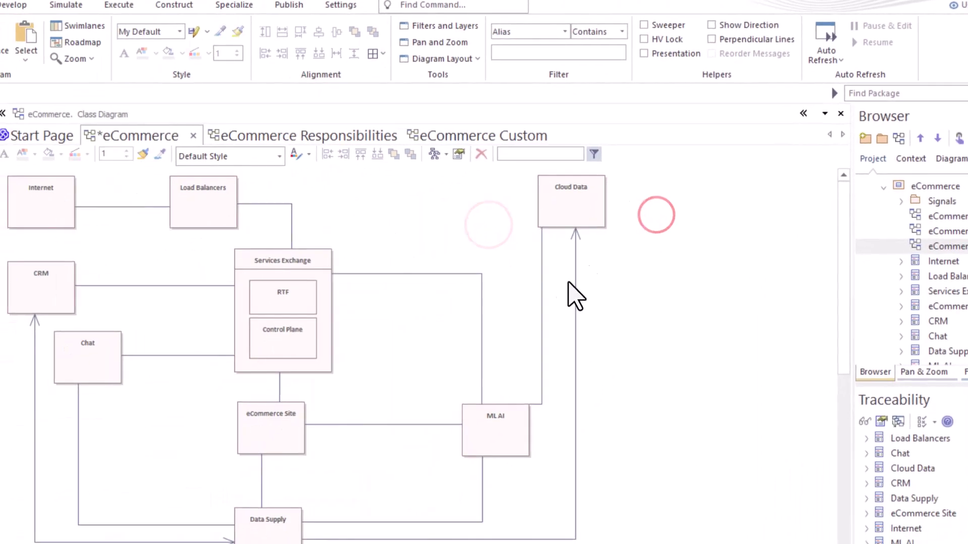
{"action": "left_click_drag", "start_coordinate": [540, 327], "coordinate": [552, 350]}
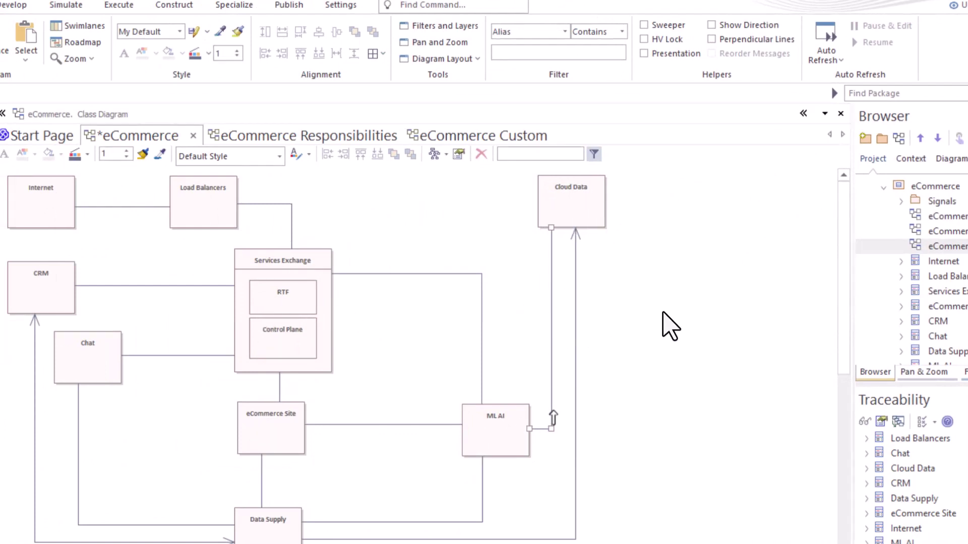
Step: Select the ML AI and Cloud Data elements and move them together to the left, closer to Services Exchange
{"action": "left_click_drag", "start_coordinate": [640, 188], "coordinate": [456, 461]}
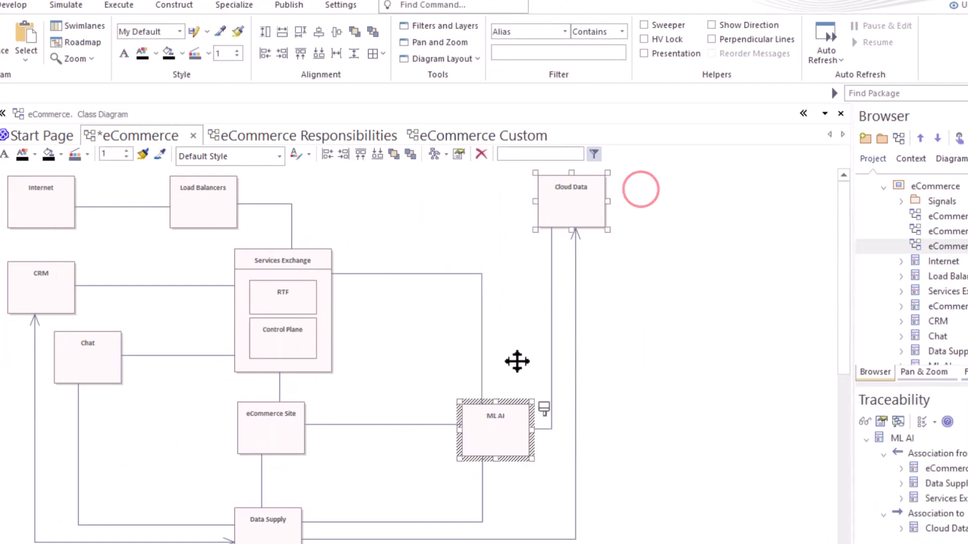
{"action": "left_click", "coordinate": [574, 206], "text": "ctrl"}
{"action": "left_click_drag", "start_coordinate": [573, 206], "coordinate": [469, 211]}
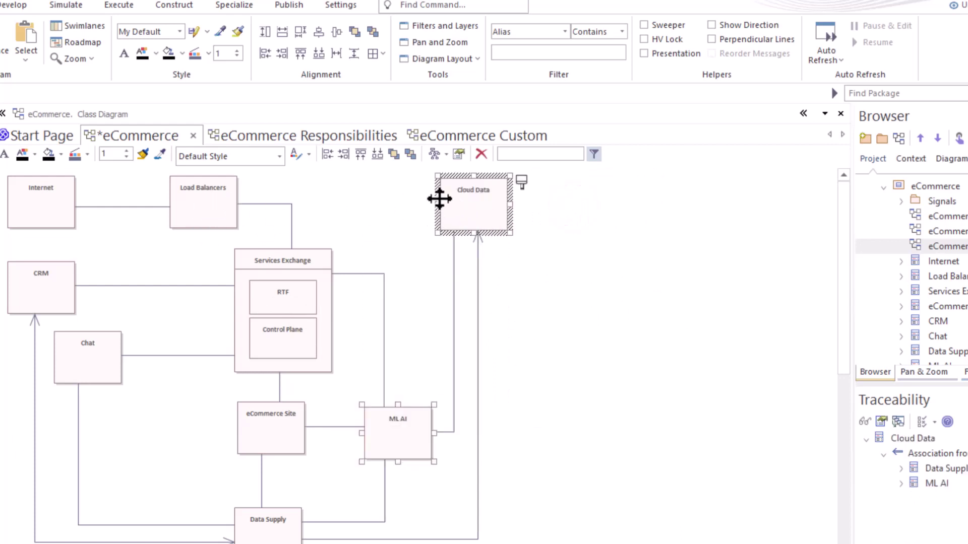
Step: Align the tops of Internet, Load Balancers and Cloud Data, and align the tops of eCommerce Site and ML AI
{"action": "left_click_drag", "start_coordinate": [600, 200], "coordinate": [29, 191]}
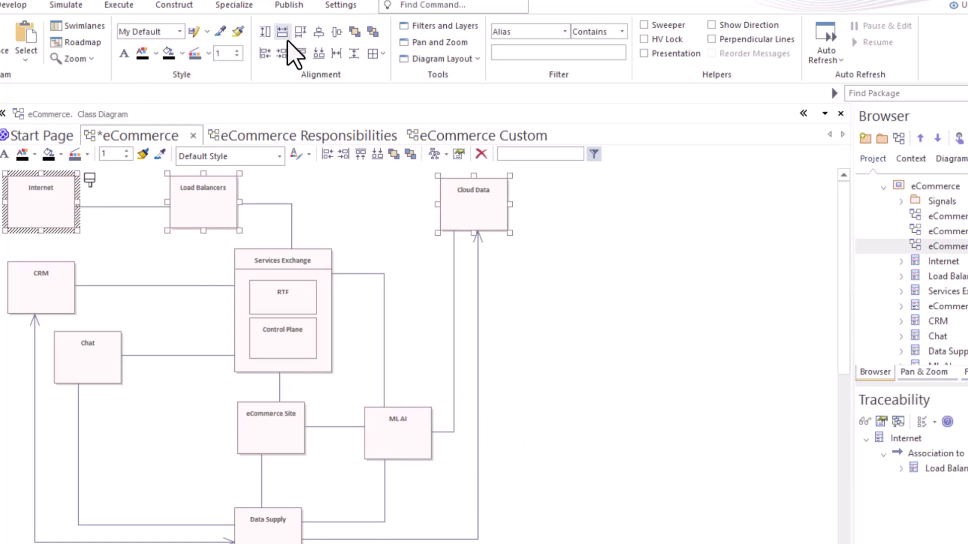
{"action": "left_click", "coordinate": [301, 51]}
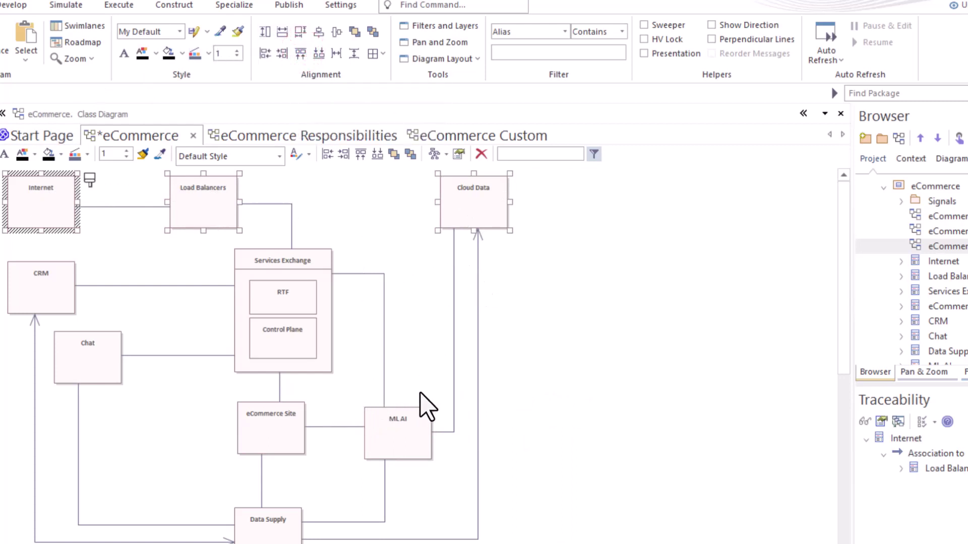
{"action": "left_click_drag", "start_coordinate": [420, 392], "coordinate": [267, 428]}
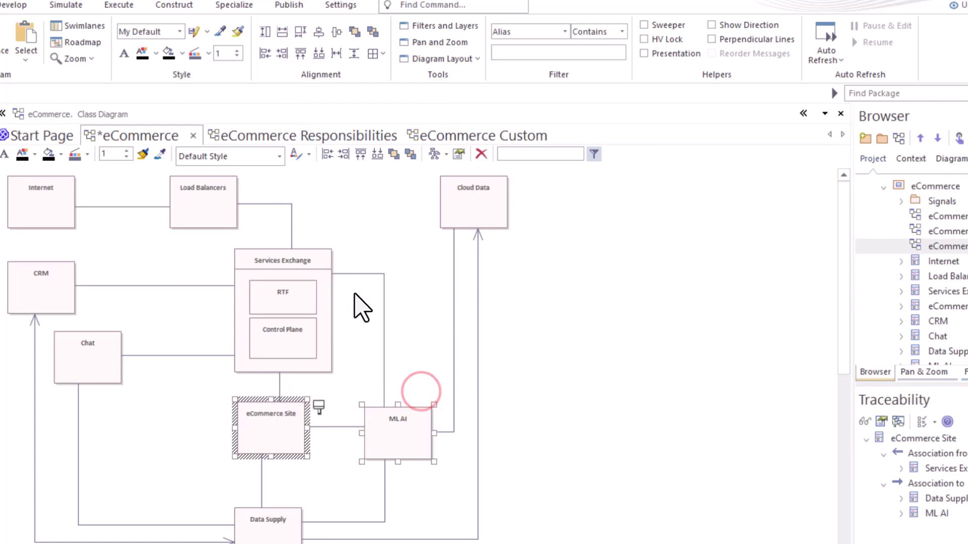
{"action": "left_click", "coordinate": [301, 52]}
{"action": "left_click", "coordinate": [610, 391]}
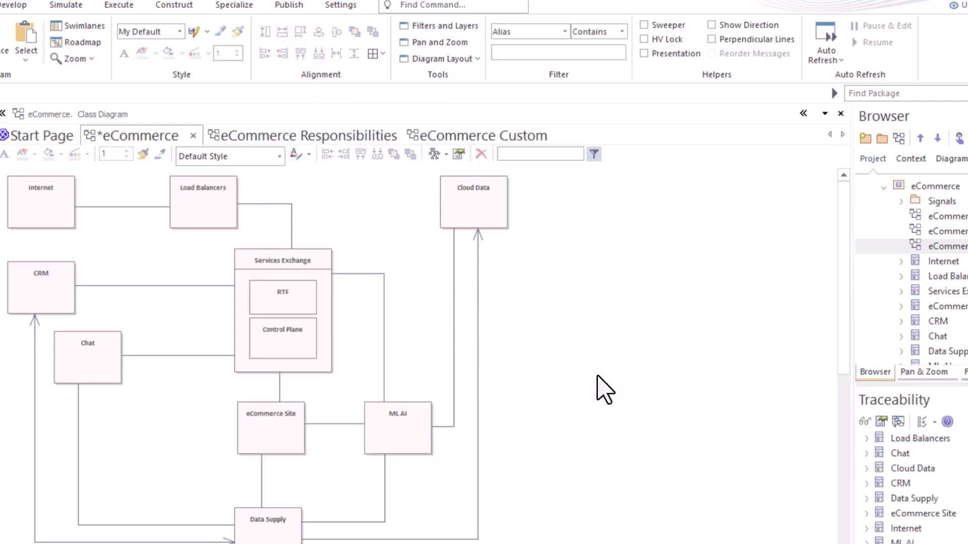
Step: Undo the alignments, the element move and the connector rerouting on the eCommerce diagram
{"action": "key", "text": "ctrl+z"}
{"action": "key", "text": "ctrl+z"}
{"action": "key", "text": "ctrl+z"}
{"action": "key", "text": "ctrl+z"}
{"action": "key", "text": "ctrl+z"}
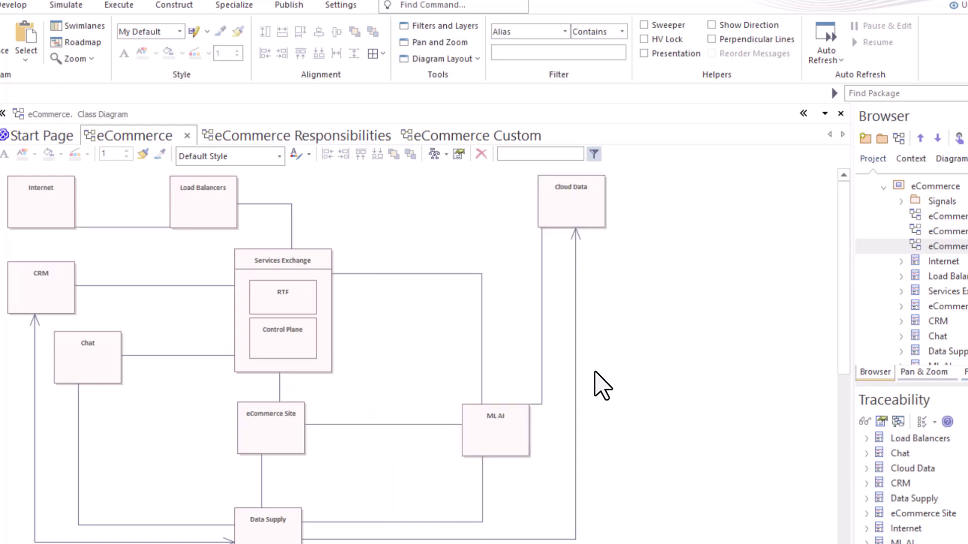
Step: Raise the Internet–Load Balancers connector to mid-element height and reroute the ML AI–Cloud Data connector from ML AI's side
{"action": "left_click_drag", "start_coordinate": [104, 225], "coordinate": [104, 200]}
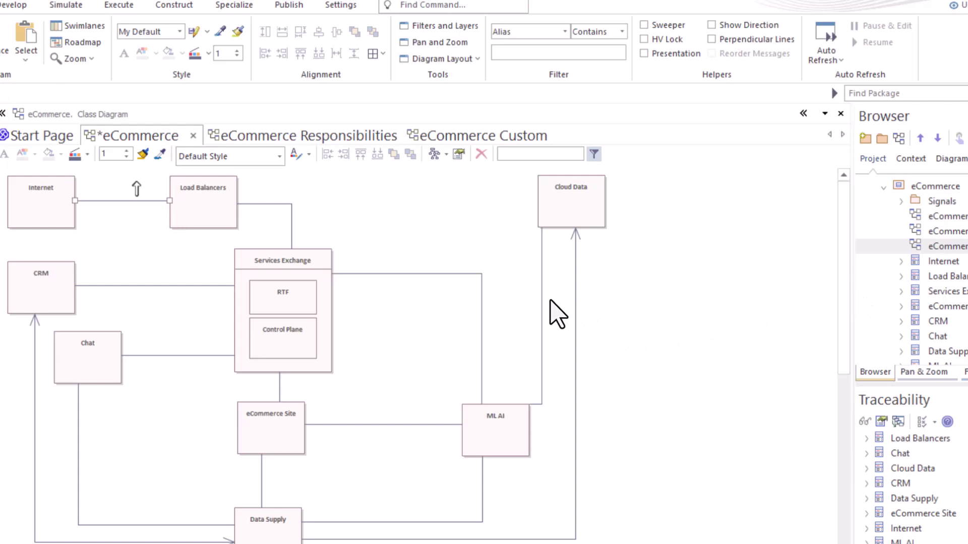
{"action": "left_click_drag", "start_coordinate": [541, 300], "coordinate": [553, 315]}
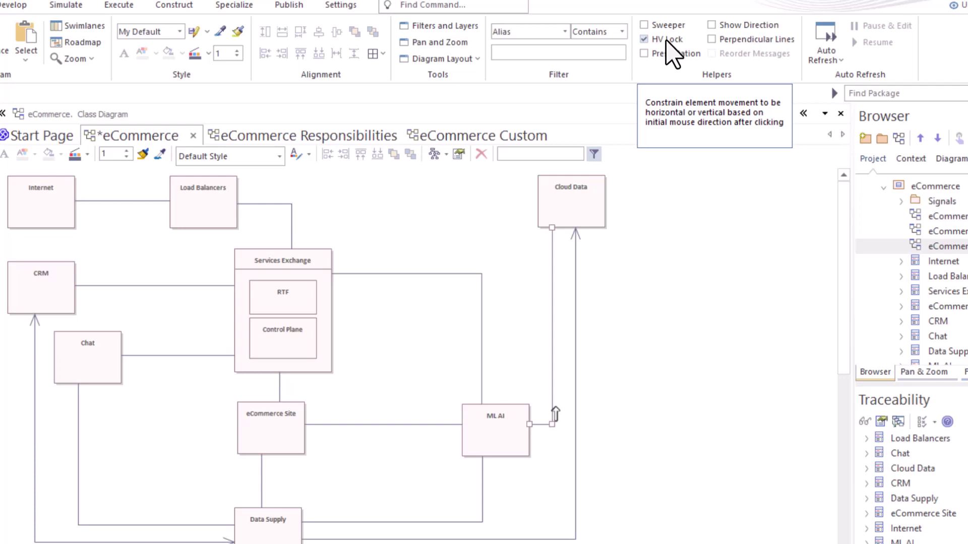
Step: With HV Lock enabled, move the ML AI and Cloud Data elements together horizontally toward Services Exchange
{"action": "mouse_move", "coordinate": [639, 190]}
{"action": "left_mouse_down"}
{"action": "mouse_move", "coordinate": [512, 368]}
{"action": "mouse_move", "coordinate": [490, 432]}
{"action": "mouse_move", "coordinate": [497, 426]}
{"action": "left_mouse_up"}
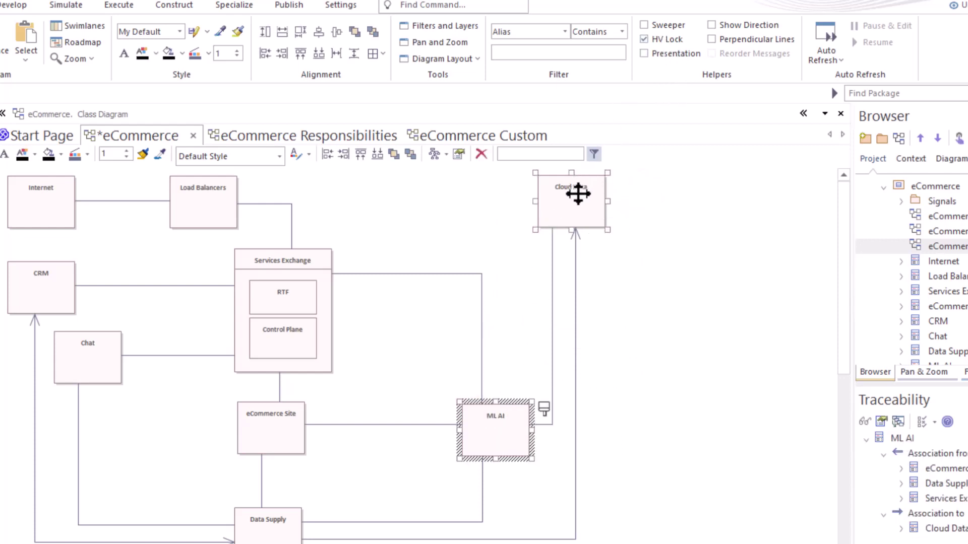
{"action": "mouse_move", "coordinate": [574, 196]}
{"action": "left_mouse_down"}
{"action": "mouse_move", "coordinate": [534, 199]}
{"action": "mouse_move", "coordinate": [523, 216]}
{"action": "mouse_move", "coordinate": [521, 190]}
{"action": "mouse_move", "coordinate": [492, 306]}
{"action": "mouse_move", "coordinate": [499, 244]}
{"action": "mouse_move", "coordinate": [562, 218]}
{"action": "mouse_move", "coordinate": [534, 211]}
{"action": "mouse_move", "coordinate": [483, 343]}
{"action": "mouse_move", "coordinate": [500, 372]}
{"action": "mouse_move", "coordinate": [519, 361]}
{"action": "mouse_move", "coordinate": [488, 331]}
{"action": "mouse_move", "coordinate": [465, 415]}
{"action": "mouse_move", "coordinate": [456, 324]}
{"action": "mouse_move", "coordinate": [518, 313]}
{"action": "mouse_move", "coordinate": [464, 470]}
{"action": "mouse_move", "coordinate": [467, 339]}
{"action": "mouse_move", "coordinate": [478, 322]}
{"action": "mouse_move", "coordinate": [558, 311]}
{"action": "mouse_move", "coordinate": [499, 306]}
{"action": "left_mouse_up"}
{"action": "left_click_drag", "start_coordinate": [503, 206], "coordinate": [456, 204]}
{"action": "left_click", "coordinate": [594, 241]}
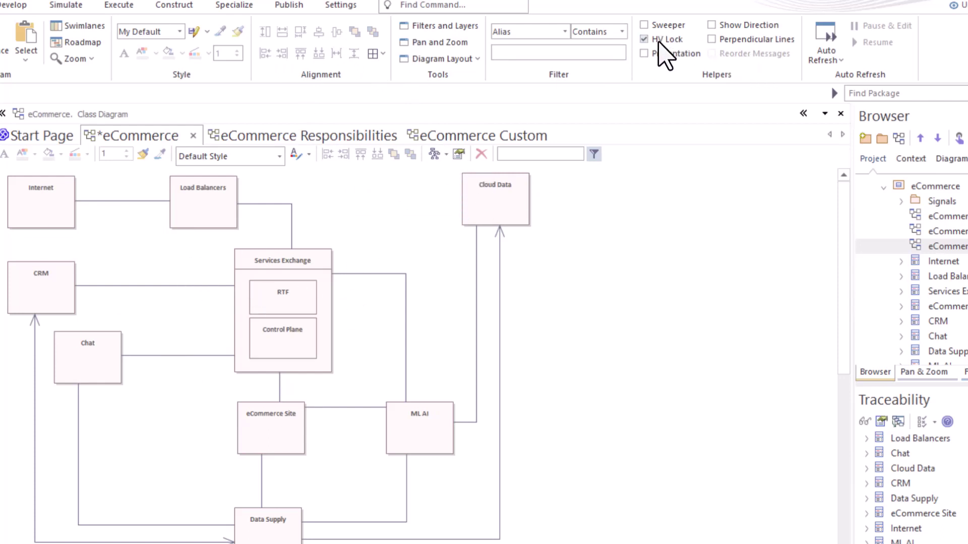
Step: Move the Internet, CRM and Chat elements together to the right under HV Lock, and nudge them further right in small increments
{"action": "left_click_drag", "start_coordinate": [1, 169], "coordinate": [126, 393]}
{"action": "left_click_drag", "start_coordinate": [43, 198], "coordinate": [74, 213]}
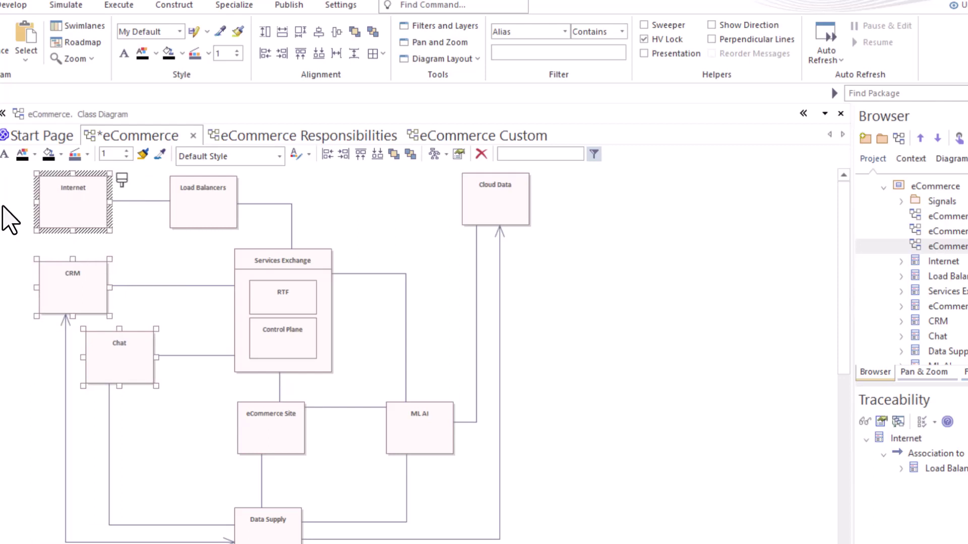
{"action": "key", "text": "shift+Right"}
{"action": "key", "text": "shift+Right"}
{"action": "key", "text": "shift+Right"}
{"action": "key", "text": "shift+Right"}
{"action": "key", "text": "shift+Right"}
{"action": "key", "text": "shift+Right"}
{"action": "key", "text": "shift+Right"}
{"action": "key", "text": "shift+Right"}
{"action": "key", "text": "shift+Right"}
{"action": "key", "text": "shift+Right"}
{"action": "key", "text": "shift+Right"}
{"action": "key", "text": "shift+Right"}
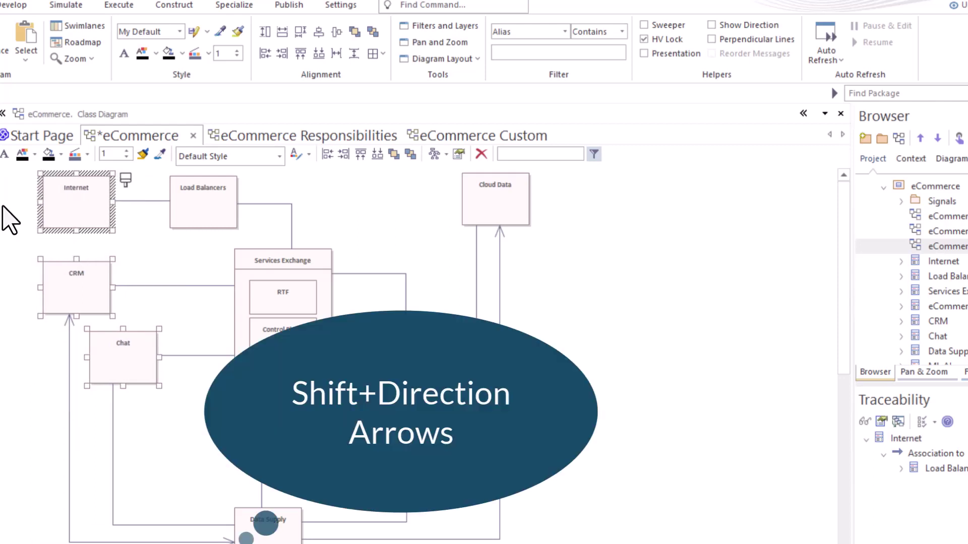
{"action": "key", "text": "shift+Right"}
{"action": "key", "text": "shift+Right"}
{"action": "key", "text": "shift+Right"}
{"action": "key", "text": "shift+Right"}
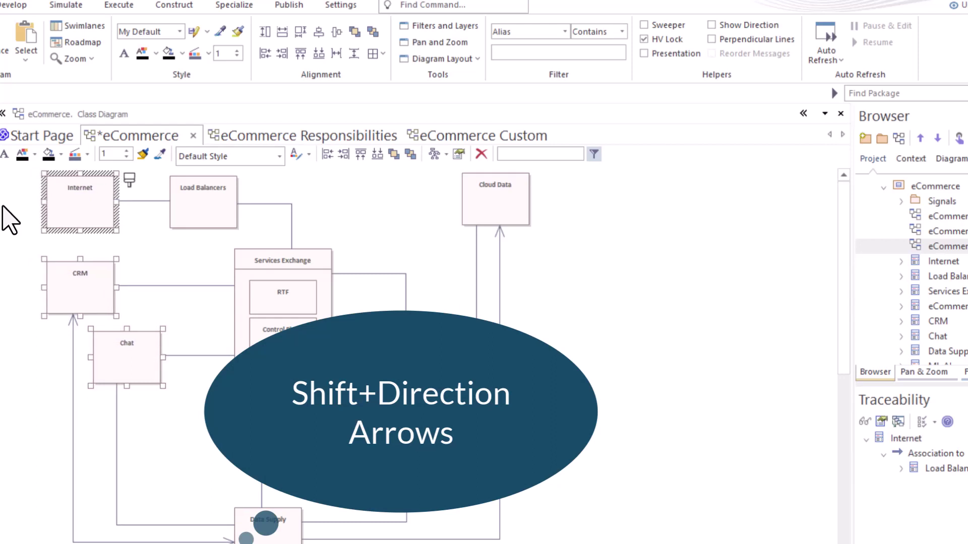
Step: Nudge the selected Internet, CRM and Chat elements left together in small increments
{"action": "key", "text": "shift+Left"}
{"action": "key", "text": "shift+Left"}
{"action": "key", "text": "shift+Left"}
{"action": "key", "text": "shift+Left"}
{"action": "key", "text": "shift+Left"}
{"action": "key", "text": "shift+Left"}
{"action": "key", "text": "shift+Left"}
{"action": "key", "text": "shift+Left"}
{"action": "key", "text": "shift+Left"}
{"action": "key", "text": "shift+Left"}
{"action": "key", "text": "shift+Left"}
{"action": "key", "text": "shift+Left"}
{"action": "key", "text": "shift+Left"}
{"action": "key", "text": "shift+Left"}
{"action": "key", "text": "shift+Left"}
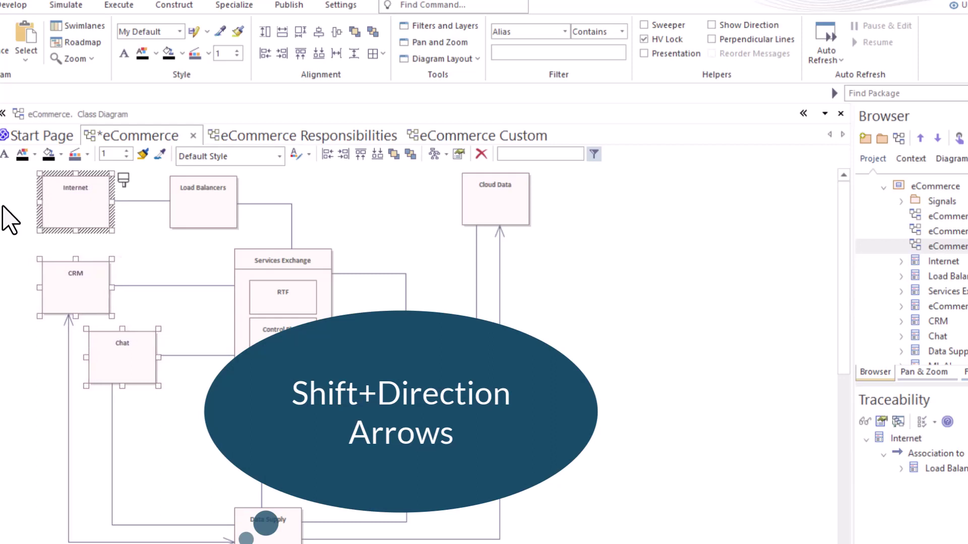
{"action": "key", "text": "shift+Left"}
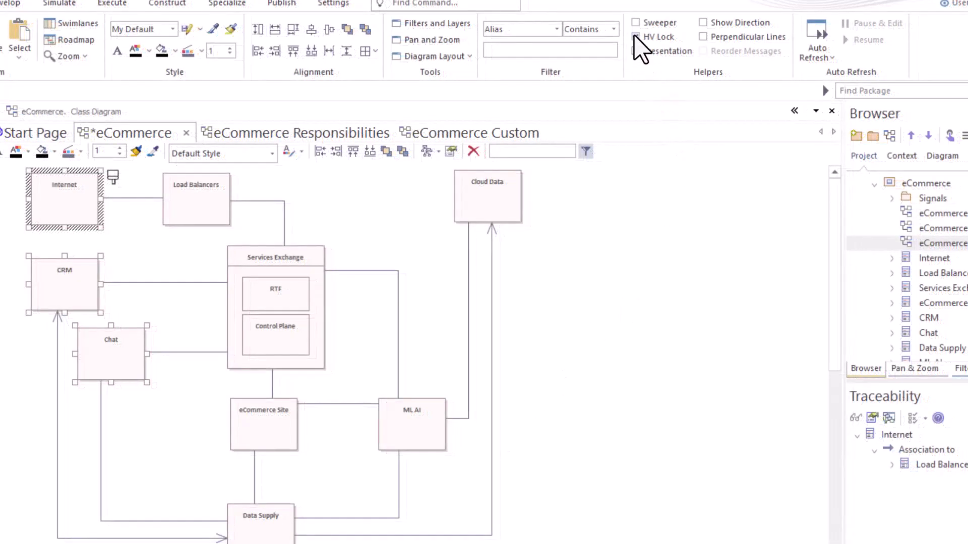
Step: Disable the HV Lock helper, and switch the Presentation selection style on and off for the Internet, CRM and Chat elements
{"action": "left_click", "coordinate": [635, 35]}
{"action": "left_click", "coordinate": [635, 35]}
{"action": "left_click", "coordinate": [635, 35]}
{"action": "left_click", "coordinate": [636, 51]}
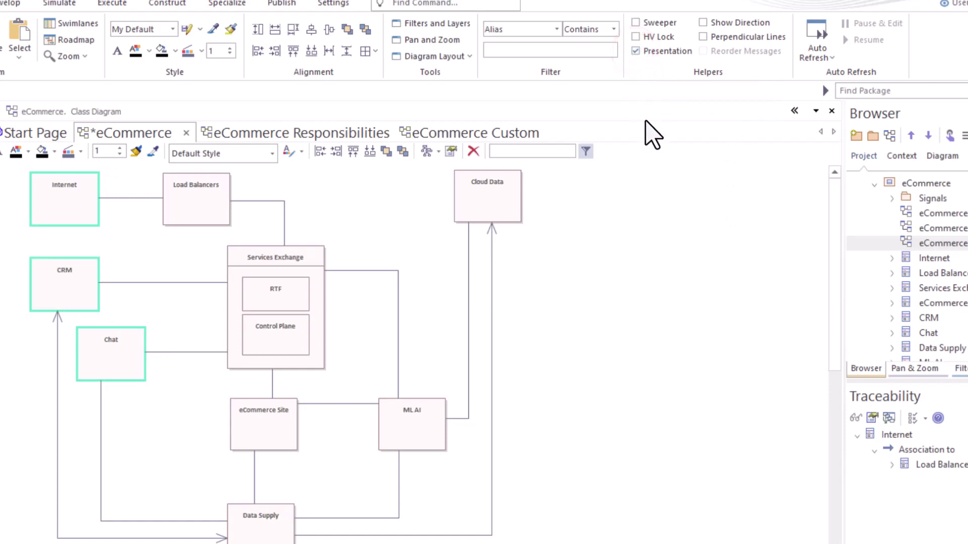
{"action": "left_click", "coordinate": [636, 52]}
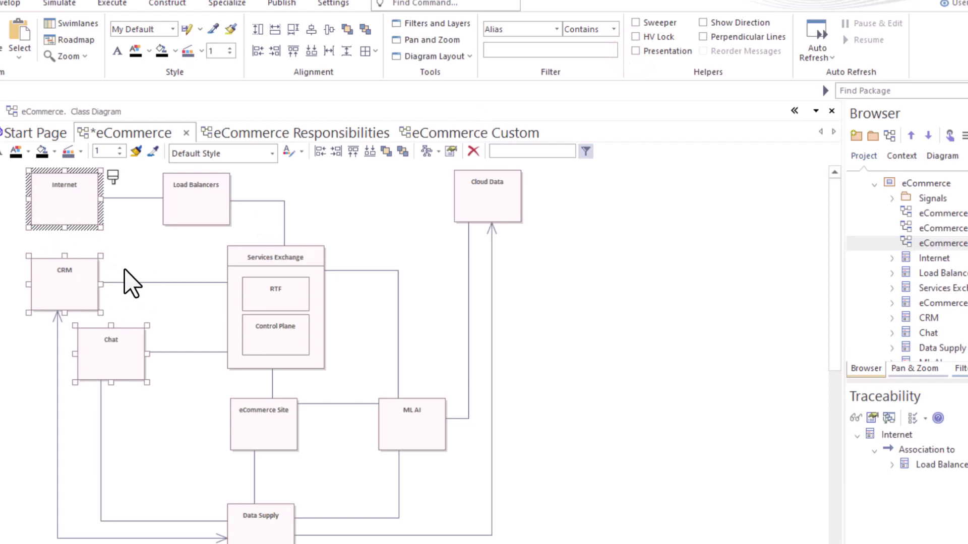
Step: Select only the Internet element and enable the Presentation helper to show its selection as a plain coloured outline
{"action": "left_click", "coordinate": [145, 238]}
{"action": "left_click", "coordinate": [88, 207]}
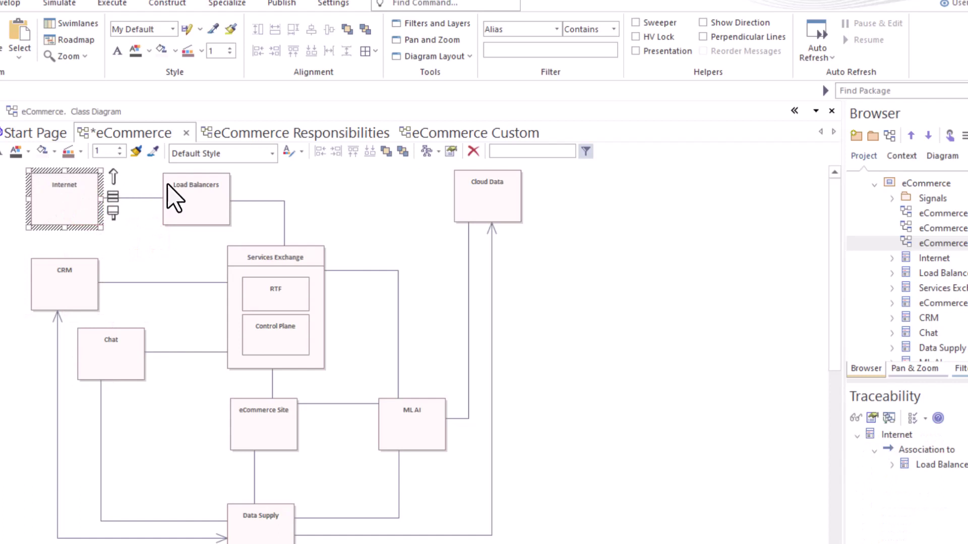
{"action": "left_click", "coordinate": [636, 51]}
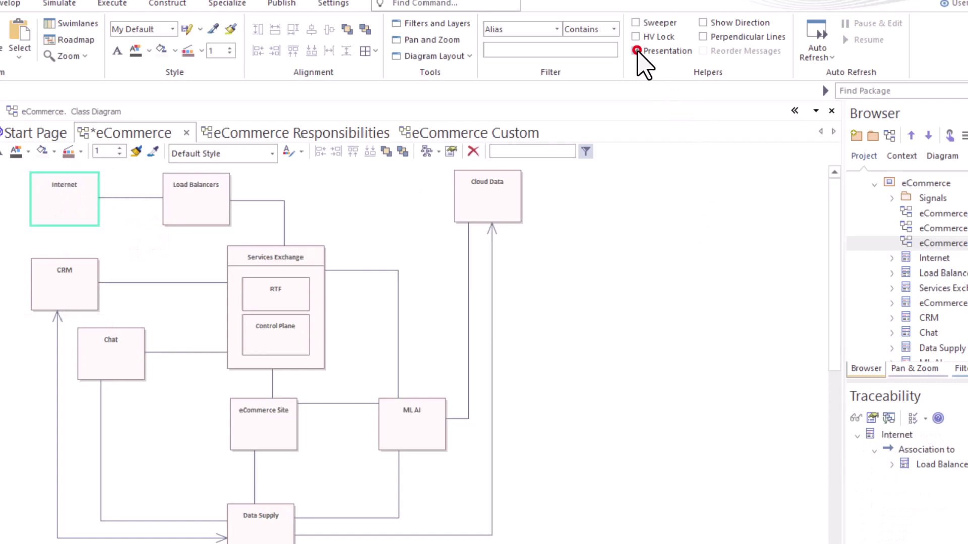
{"action": "left_click", "coordinate": [644, 337]}
{"action": "left_click", "coordinate": [78, 193]}
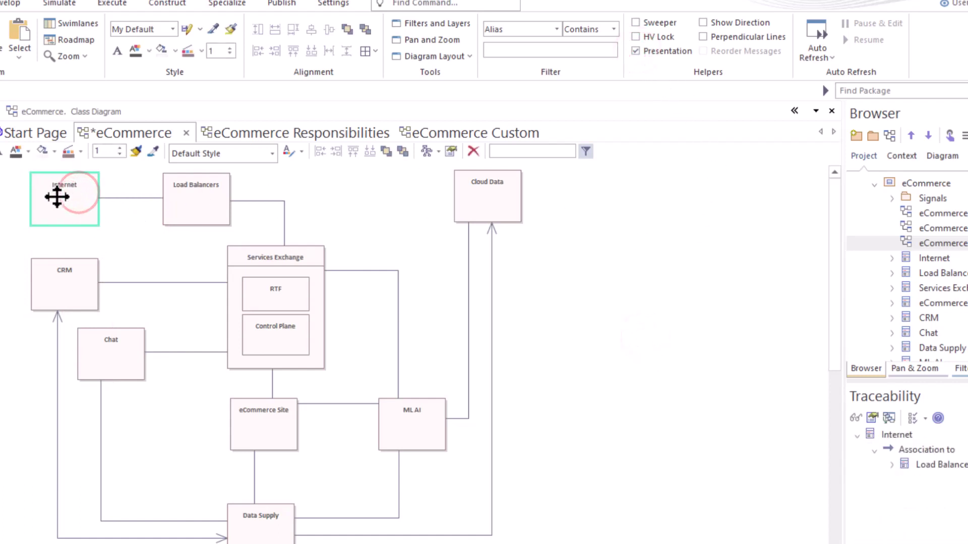
Step: Select Load Balancers, Services Exchange, Cloud Data, Chat and CRM one at a time to inspect their Presentation-style outlines
{"action": "left_click", "coordinate": [176, 204]}
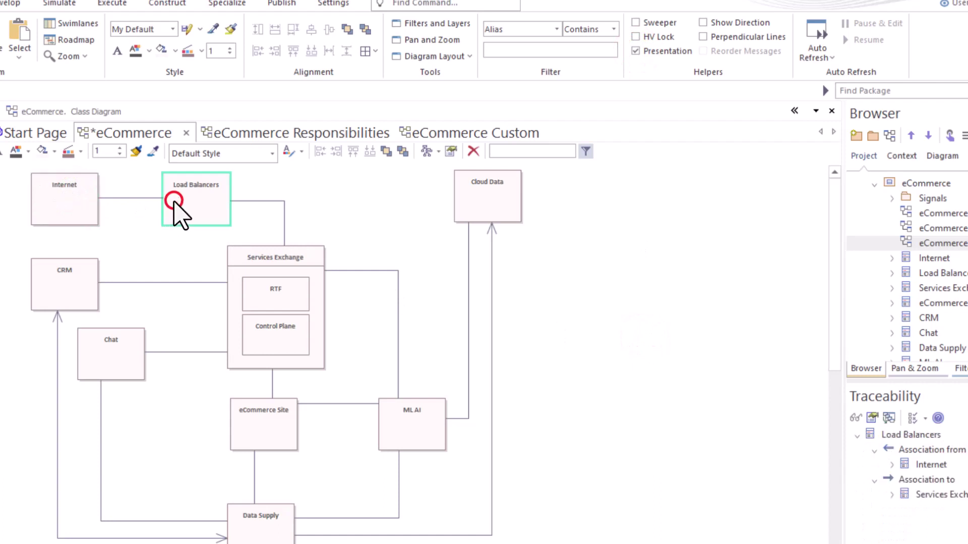
{"action": "left_click", "coordinate": [263, 251]}
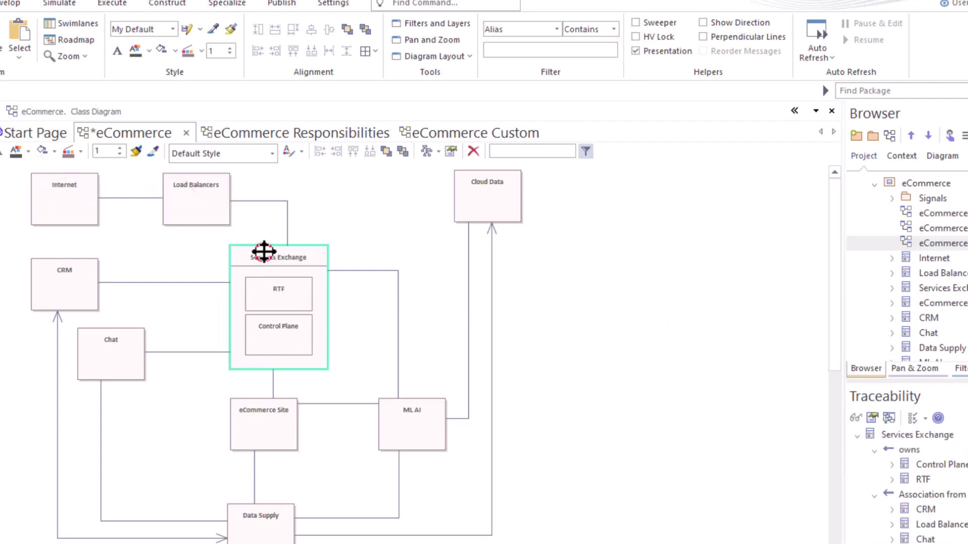
{"action": "left_click", "coordinate": [492, 207]}
{"action": "left_click", "coordinate": [112, 343]}
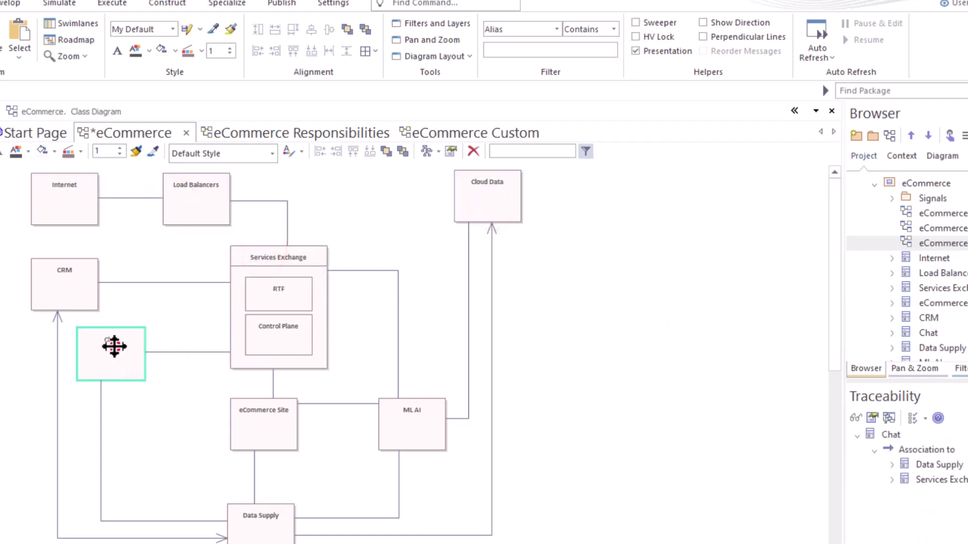
{"action": "left_click", "coordinate": [73, 287]}
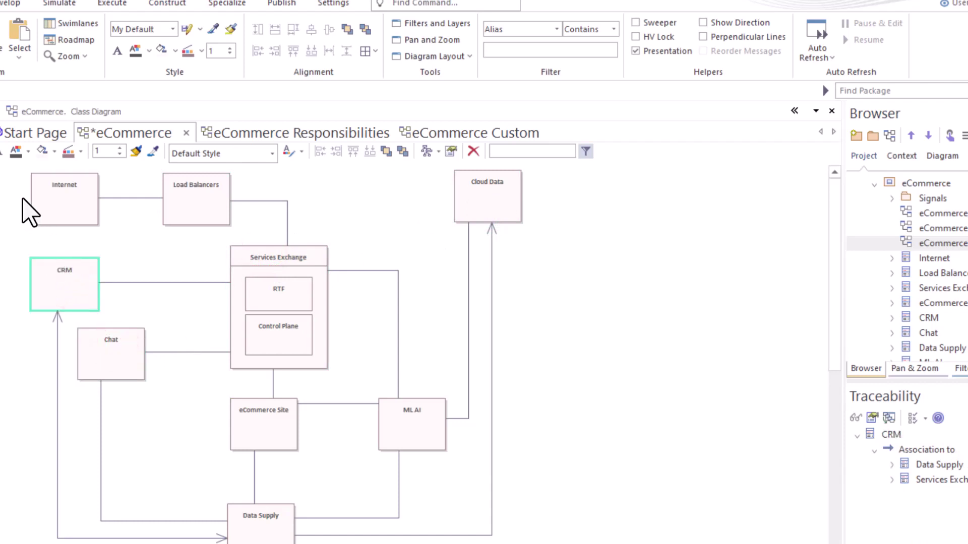
Step: View Presentation-style multi-selection on the Internet, CRM and Chat group, and on Internet, eCommerce Site and Data Supply together
{"action": "left_click_drag", "start_coordinate": [17, 190], "coordinate": [141, 389]}
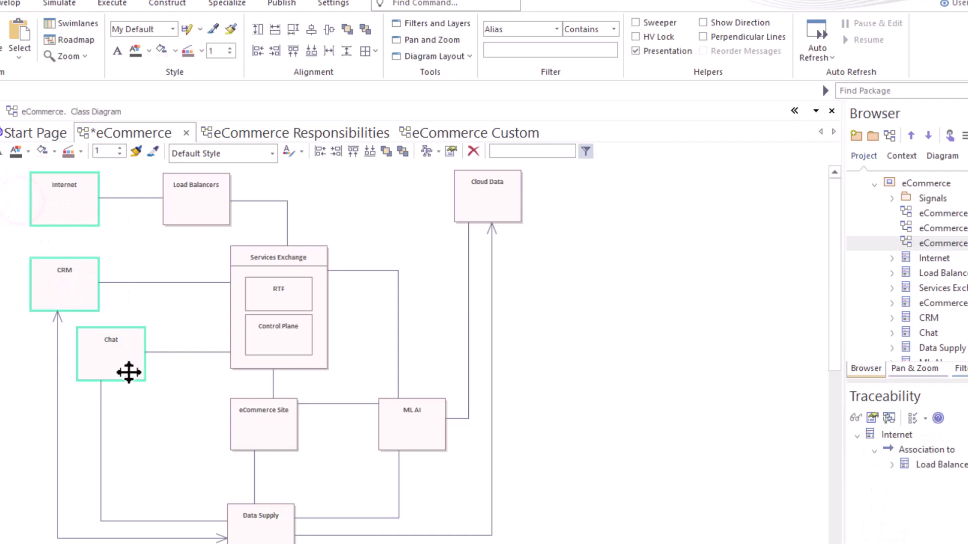
{"action": "left_click", "coordinate": [150, 263]}
{"action": "left_click", "coordinate": [78, 206]}
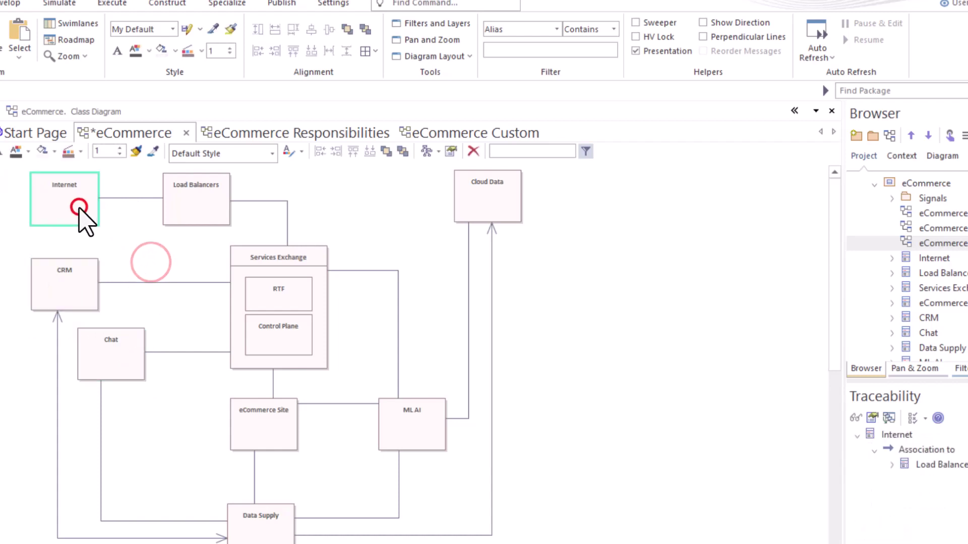
{"action": "left_click", "coordinate": [263, 421], "text": "ctrl"}
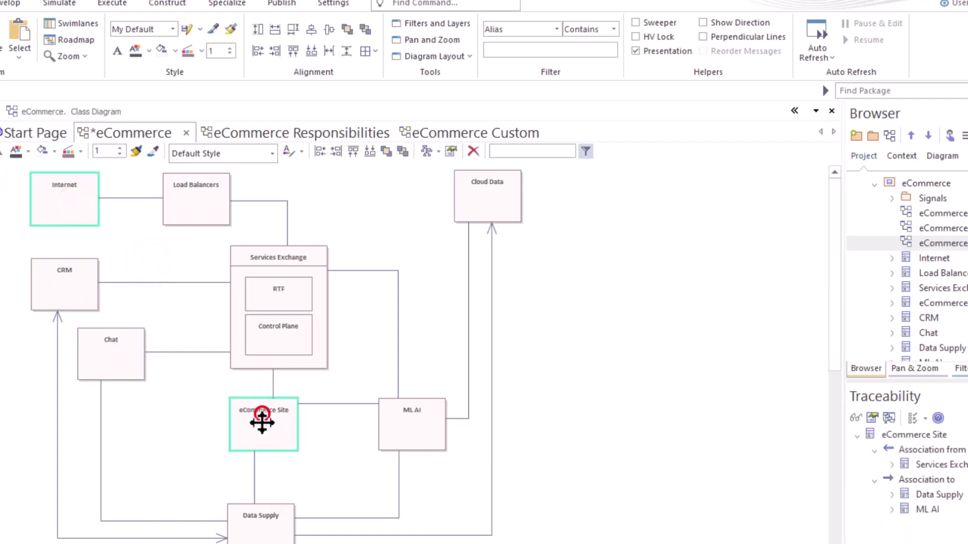
{"action": "left_click", "coordinate": [260, 527], "text": "ctrl"}
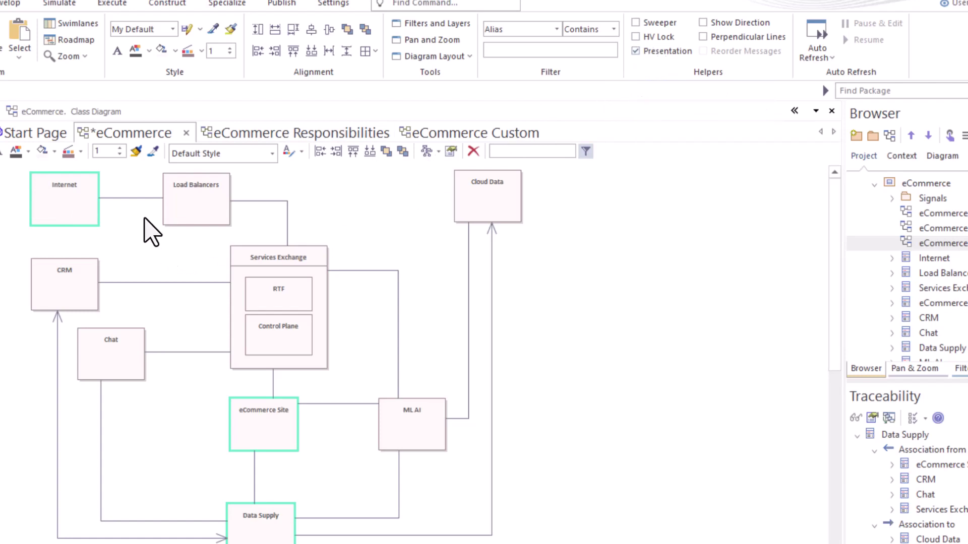
Step: Clear the multi-selection and select Cloud Data, Load Balancers, CRM and Internet individually with Presentation still enabled, ending on Internet
{"action": "left_click", "coordinate": [162, 246]}
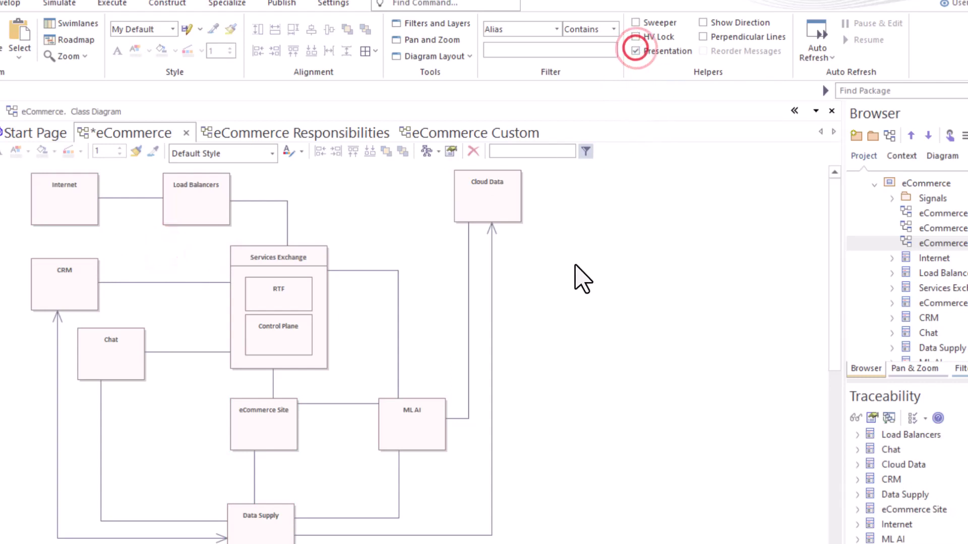
{"action": "left_click", "coordinate": [616, 277]}
{"action": "left_click", "coordinate": [472, 207]}
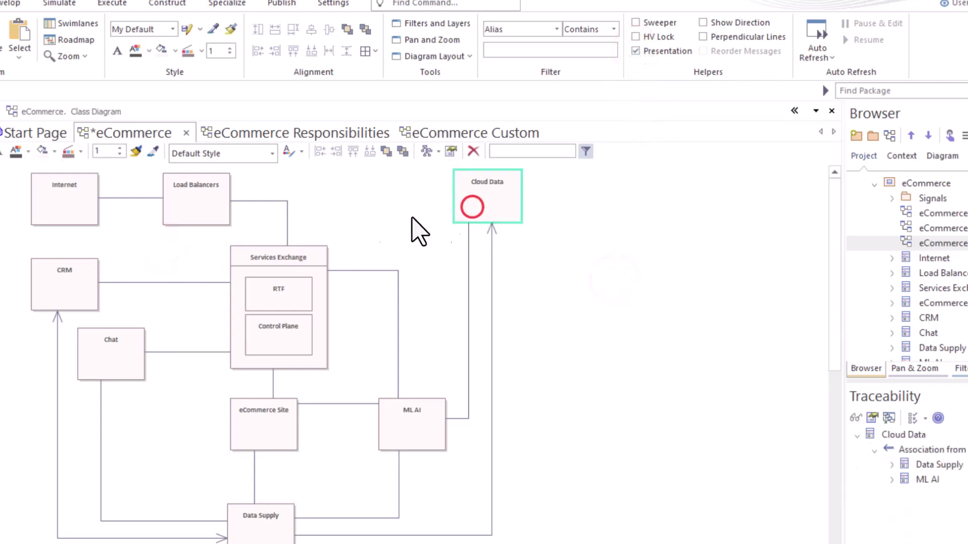
{"action": "left_click", "coordinate": [188, 201]}
{"action": "left_click", "coordinate": [53, 198]}
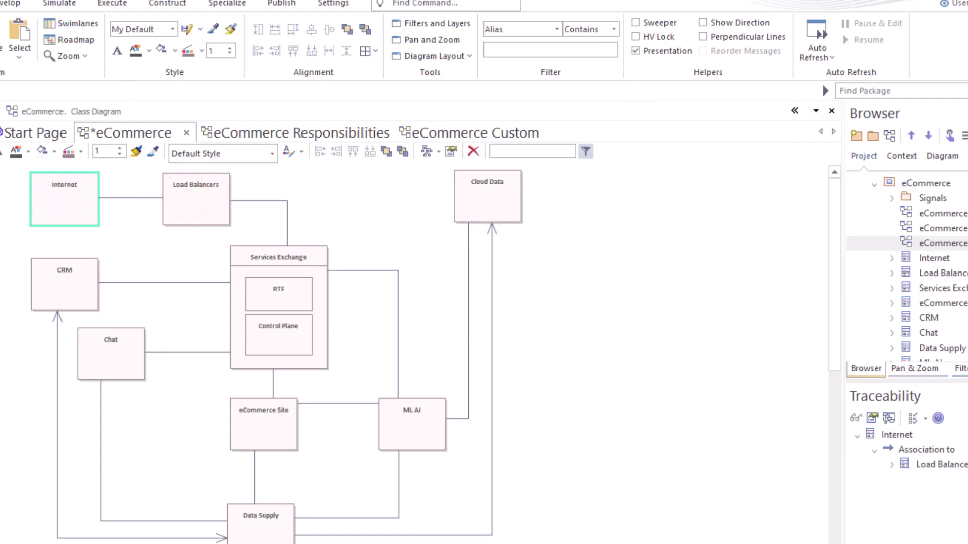
{"action": "left_click", "coordinate": [20, 226]}
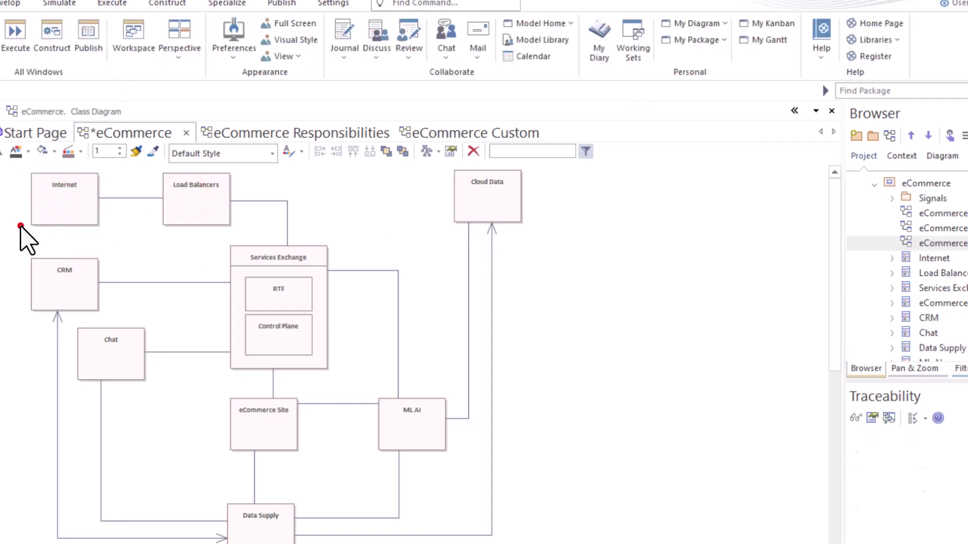
{"action": "left_click", "coordinate": [50, 214]}
{"action": "left_click", "coordinate": [188, 202]}
{"action": "left_click", "coordinate": [85, 205]}
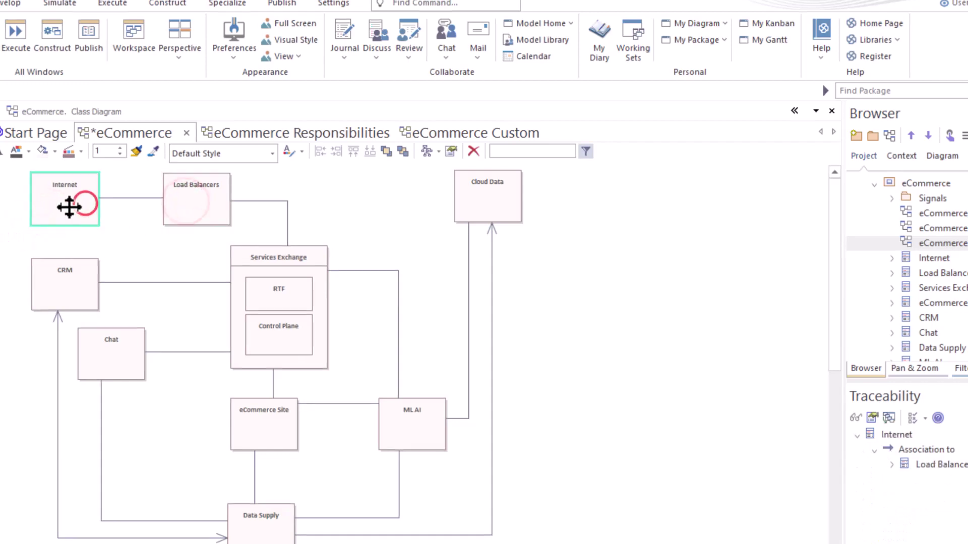
{"action": "left_click", "coordinate": [69, 264]}
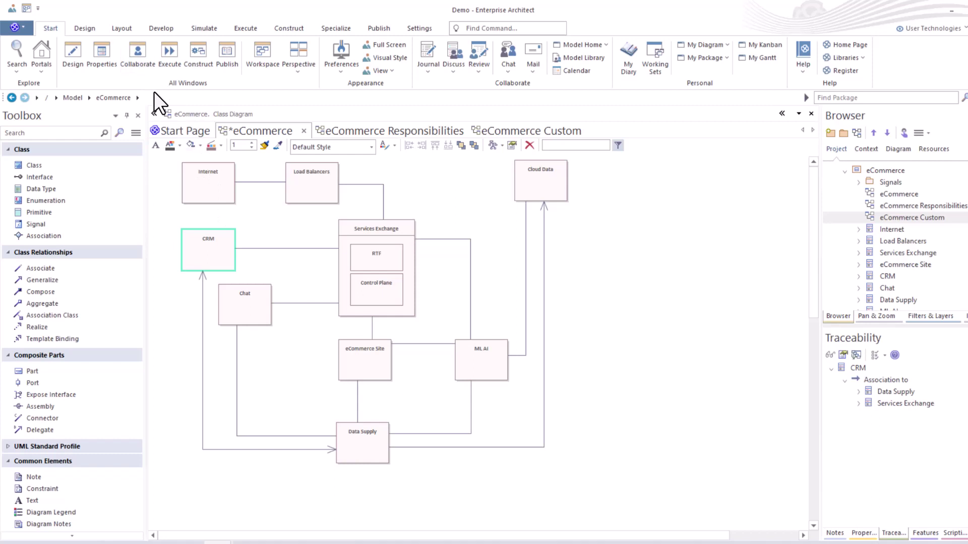
{"action": "left_click", "coordinate": [185, 186]}
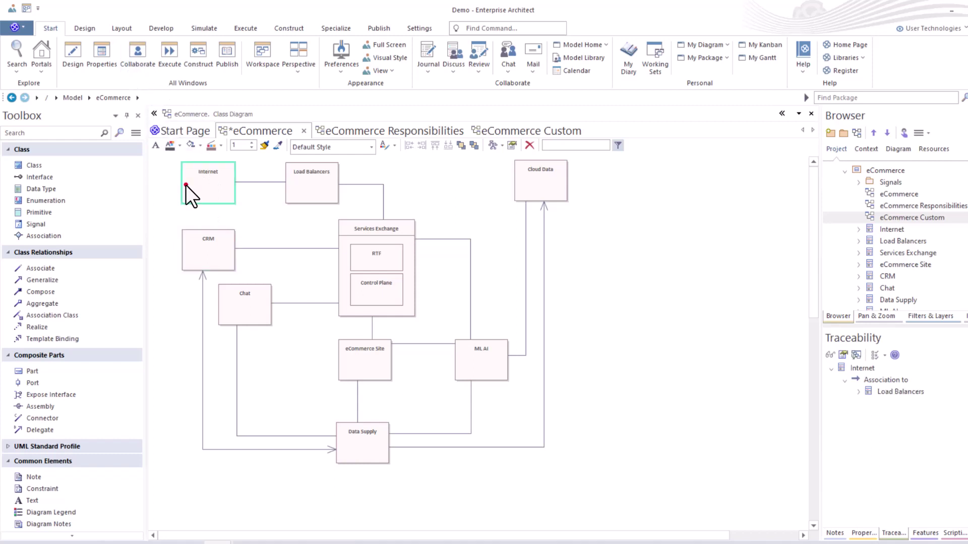
Step: Disable the Presentation helper and clear the selection on the eCommerce diagram
{"action": "left_click", "coordinate": [116, 26]}
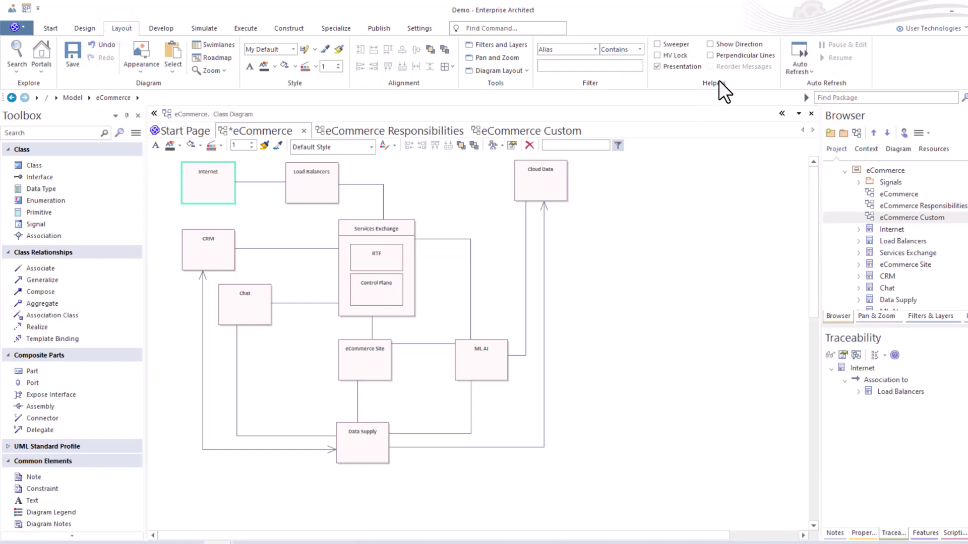
{"action": "left_click", "coordinate": [657, 66]}
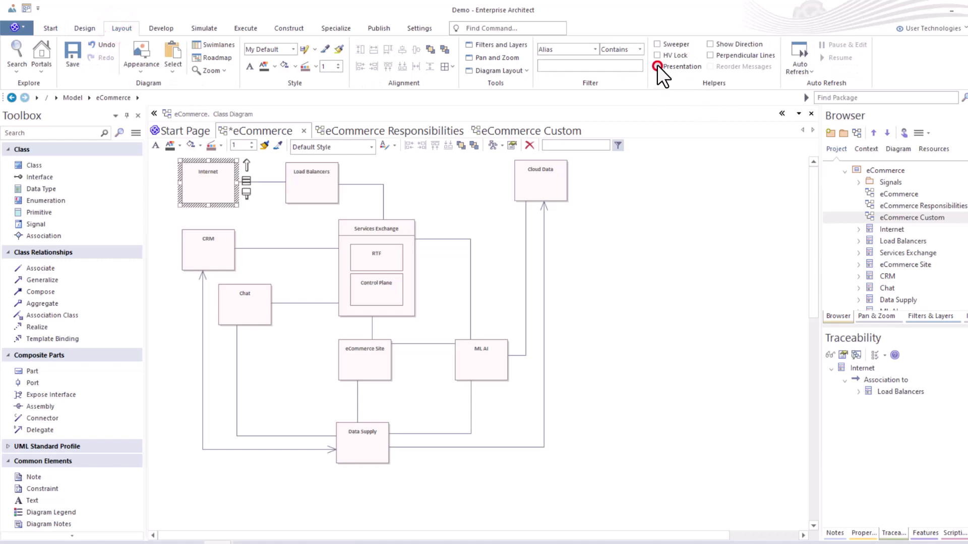
{"action": "left_click", "coordinate": [636, 220]}
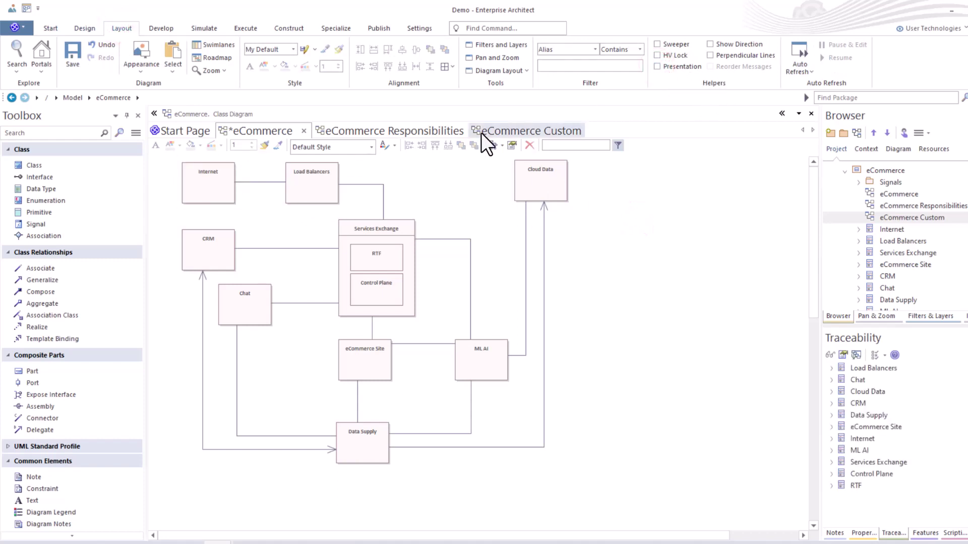
Step: On the eCommerce Custom diagram, compare the Load Balancers selection with the Presentation helper enabled and disabled
{"action": "left_click", "coordinate": [498, 128]}
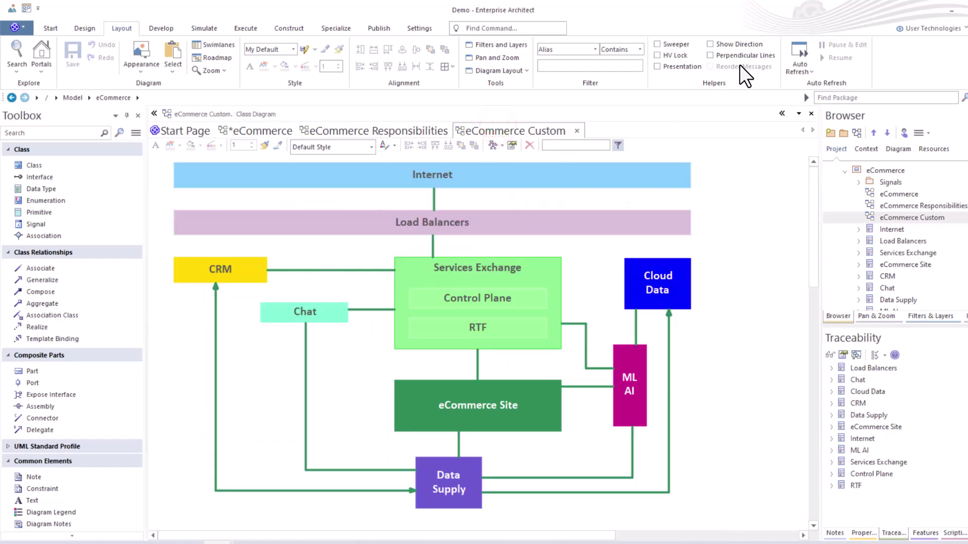
{"action": "left_click", "coordinate": [691, 67]}
{"action": "left_click", "coordinate": [359, 214]}
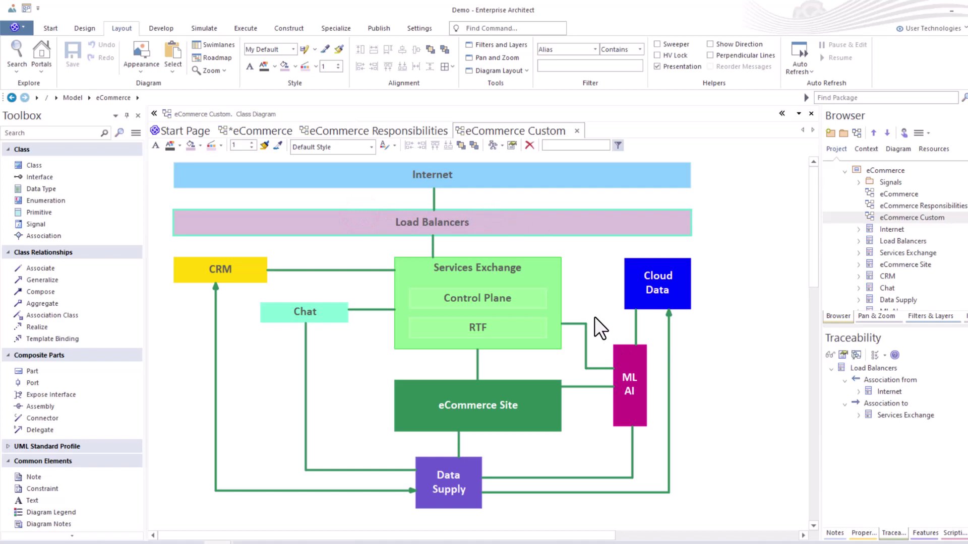
{"action": "left_click", "coordinate": [667, 65]}
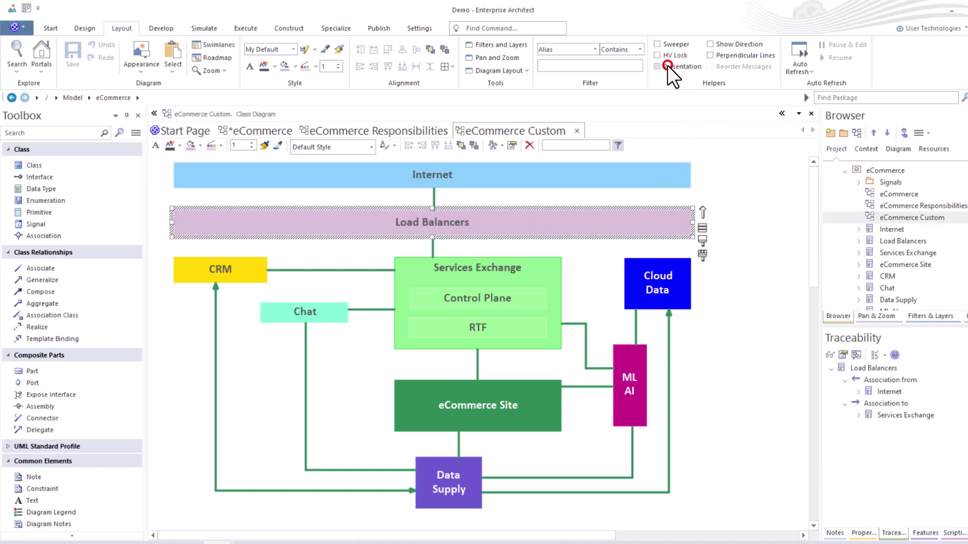
Step: Enable Show Direction on the eCommerce diagram and select ML AI and Cloud Data in turn to highlight their connectors
{"action": "left_click", "coordinate": [264, 132]}
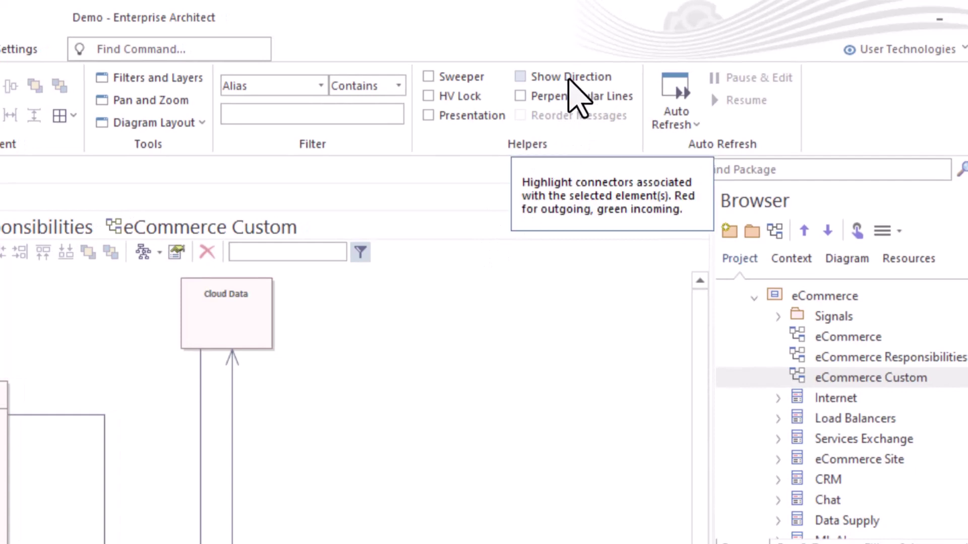
{"action": "left_click", "coordinate": [520, 76]}
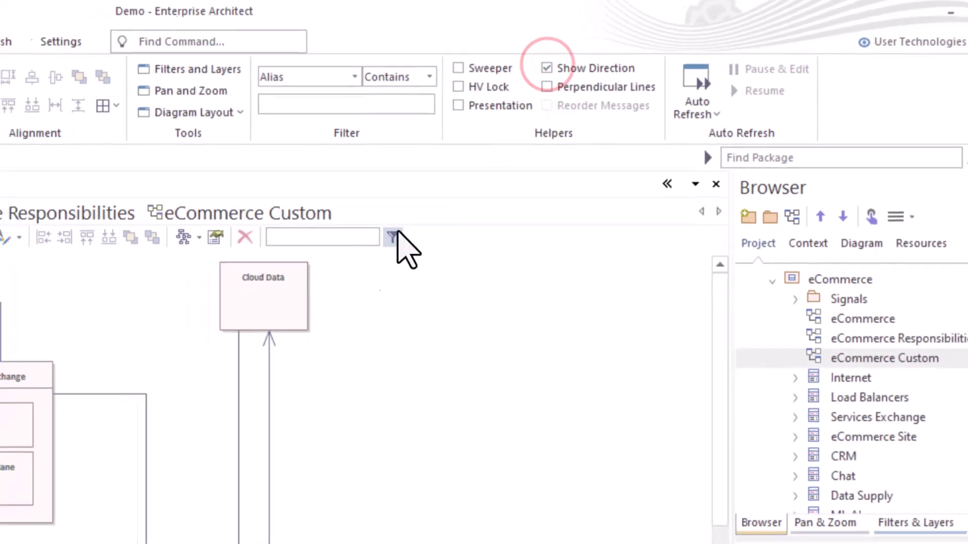
{"action": "left_click", "coordinate": [405, 411]}
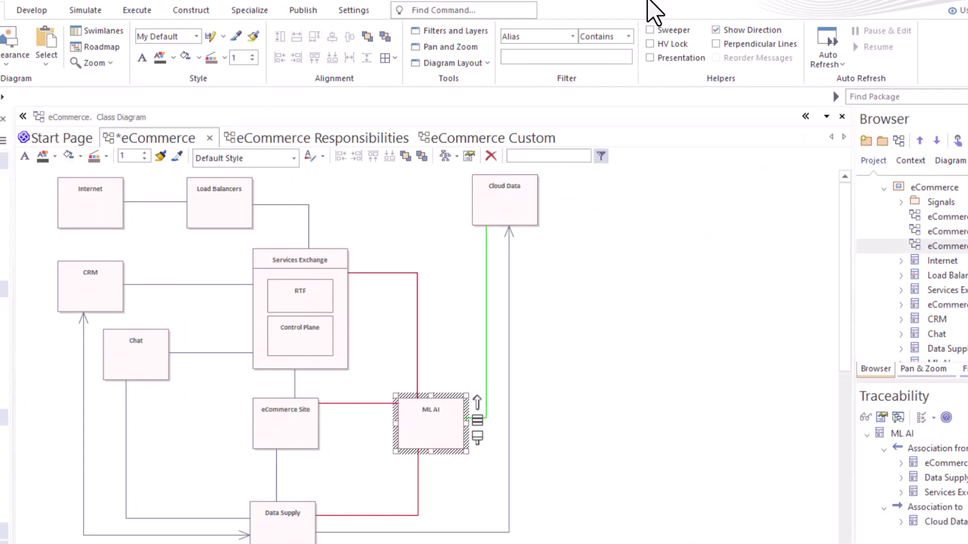
{"action": "left_click", "coordinate": [576, 216]}
{"action": "left_click", "coordinate": [536, 211]}
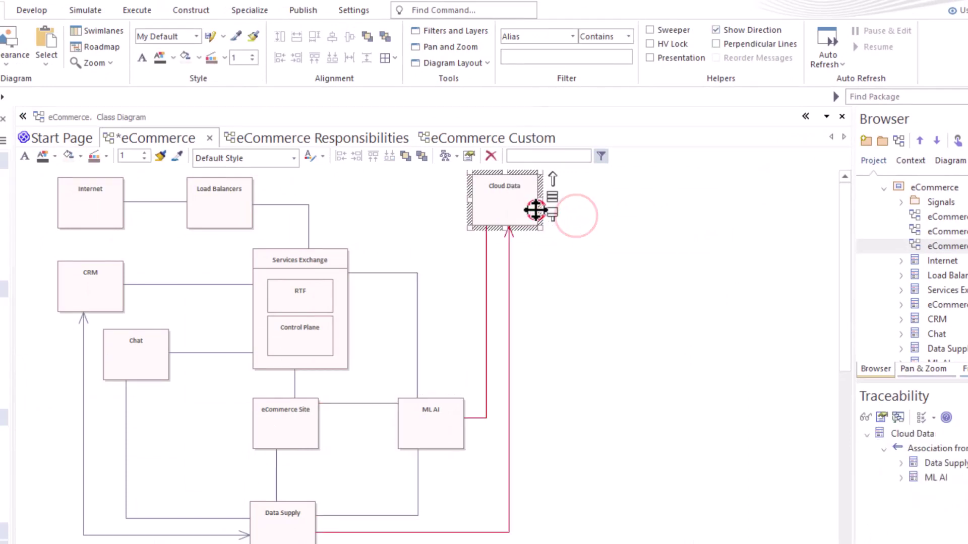
Step: Examine the properties of Cloud Data and of its association with ML AI, including the connector's source and target
{"action": "double_click", "coordinate": [551, 220]}
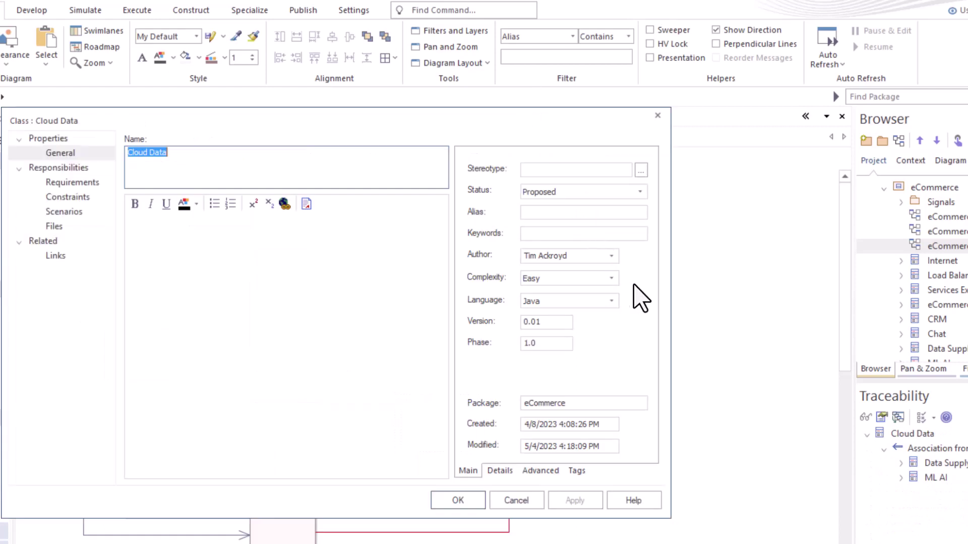
{"action": "left_click", "coordinate": [514, 500]}
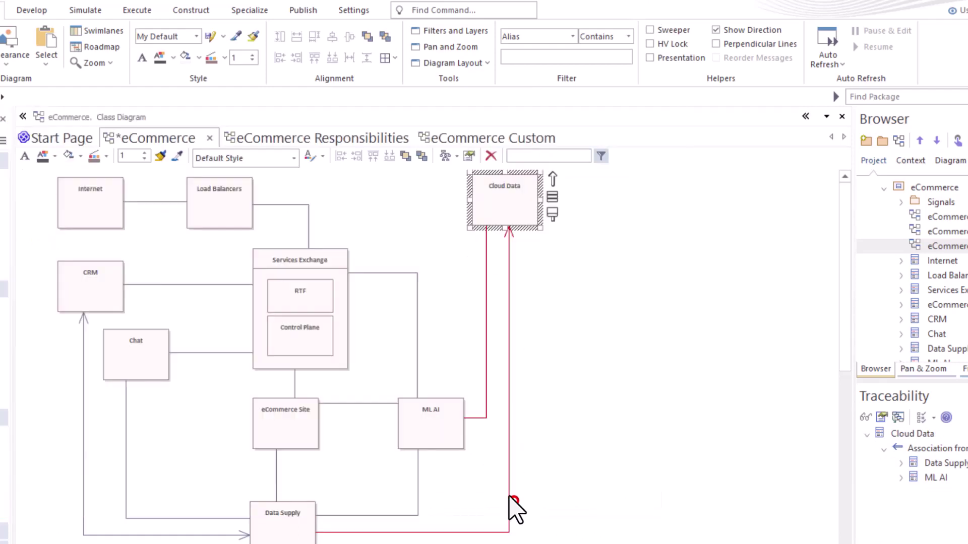
{"action": "double_click", "coordinate": [485, 308]}
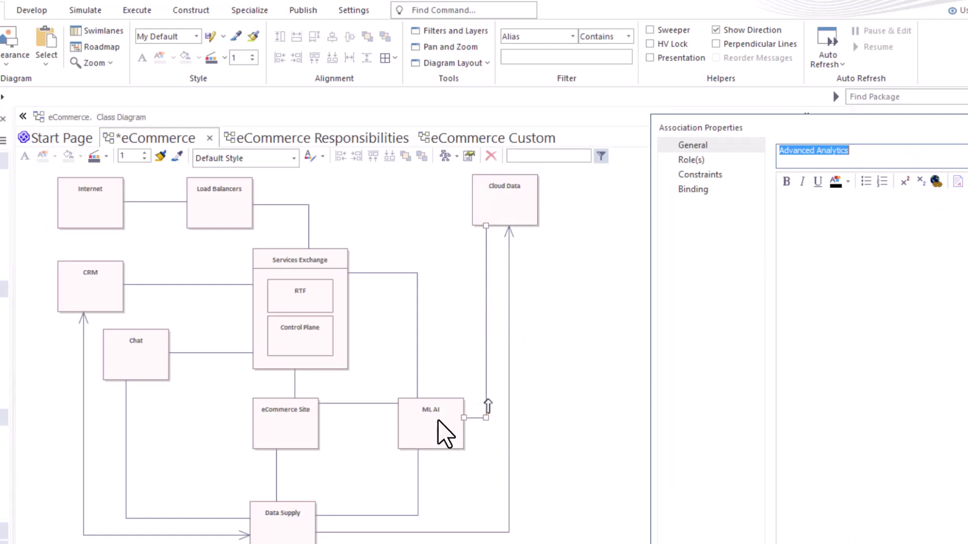
{"action": "left_click_drag", "start_coordinate": [849, 129], "coordinate": [508, 114]}
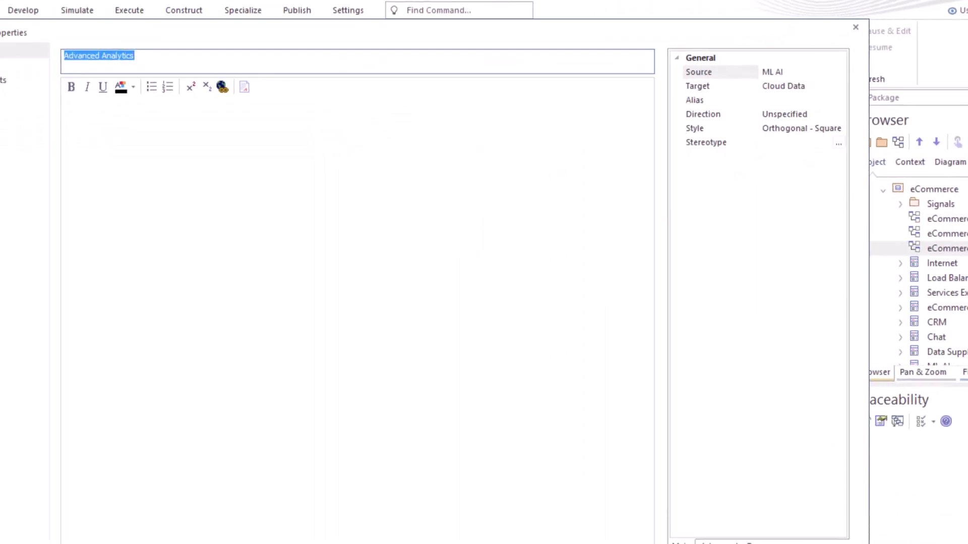
{"action": "left_click_drag", "start_coordinate": [869, 543], "coordinate": [346, 274]}
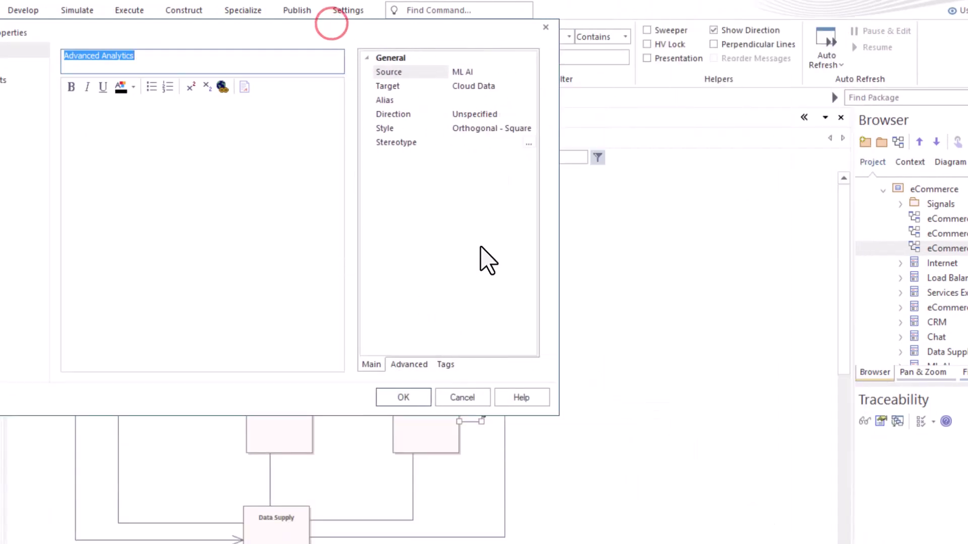
{"action": "left_click", "coordinate": [410, 398]}
Step: Select Cloud Data, Services Exchange, Chat, eCommerce Site and CRM in turn to examine their incoming and outgoing connector highlights
{"action": "left_click", "coordinate": [504, 214]}
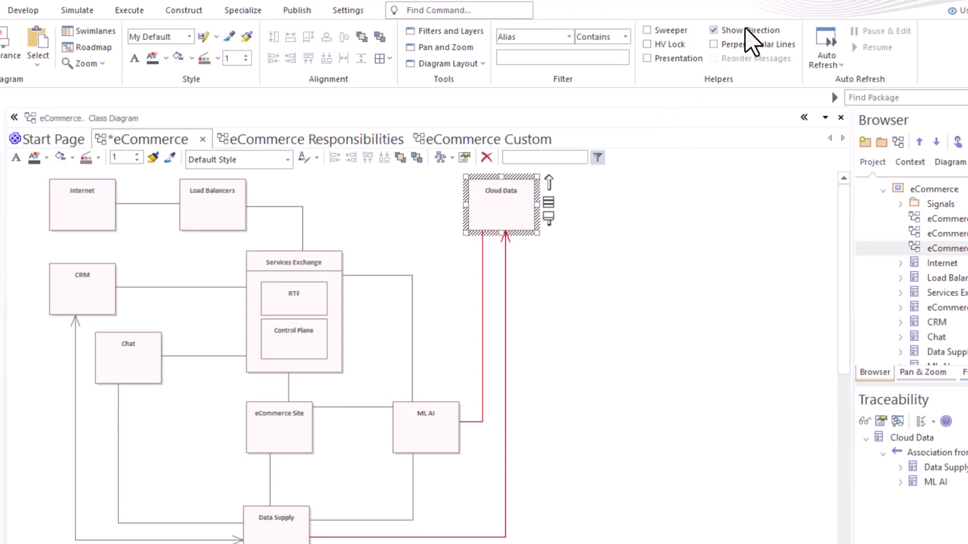
{"action": "left_click", "coordinate": [294, 269]}
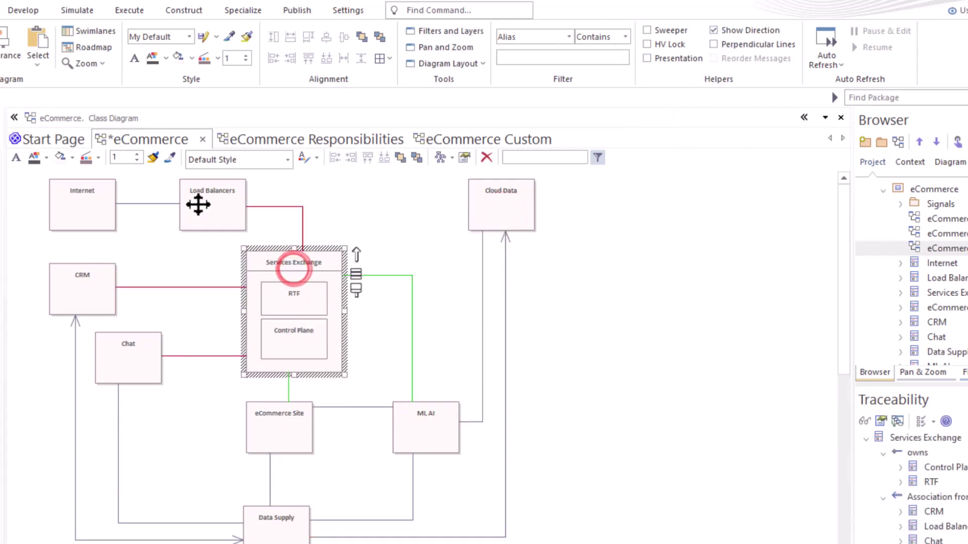
{"action": "double_click", "coordinate": [152, 367]}
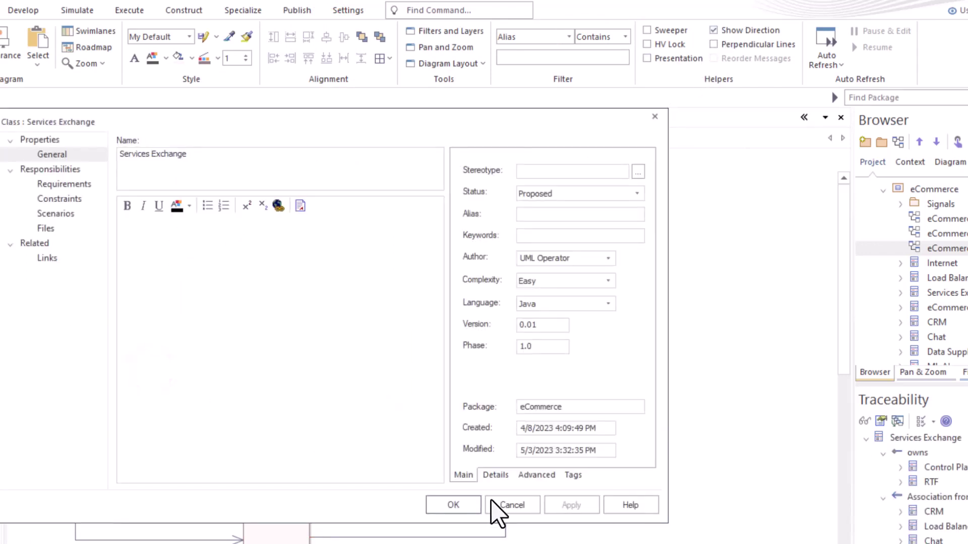
{"action": "left_click", "coordinate": [510, 505]}
{"action": "left_click", "coordinate": [131, 355]}
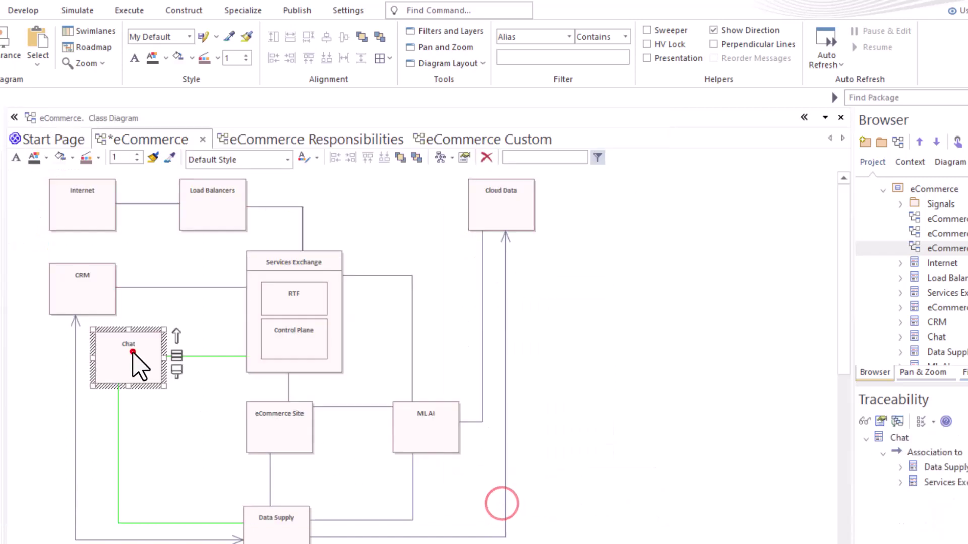
{"action": "left_click", "coordinate": [290, 418]}
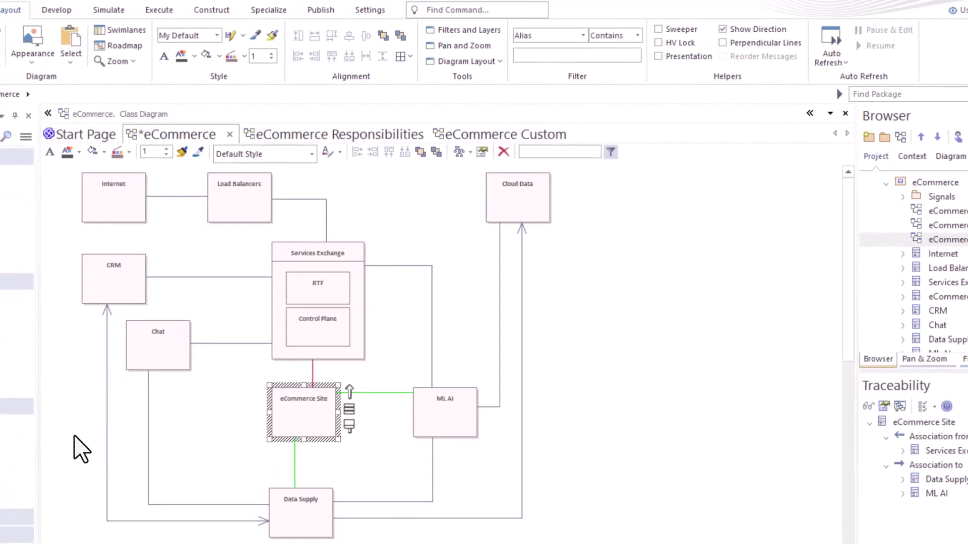
{"action": "left_click", "coordinate": [114, 285]}
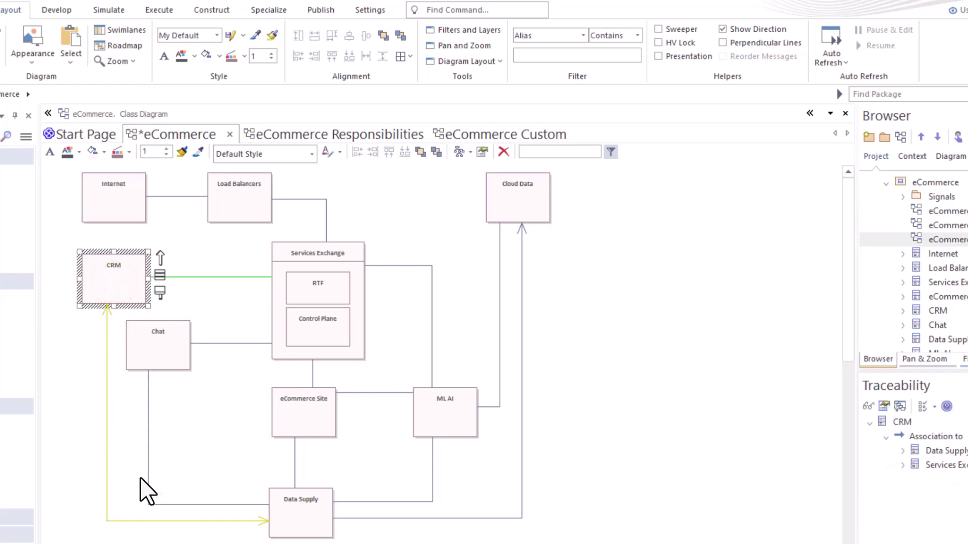
Step: Select Chat, eCommerce Site and Data Supply together, make Data Supply the primary selected element, and clear the selection
{"action": "left_click_drag", "start_coordinate": [96, 533], "coordinate": [334, 361]}
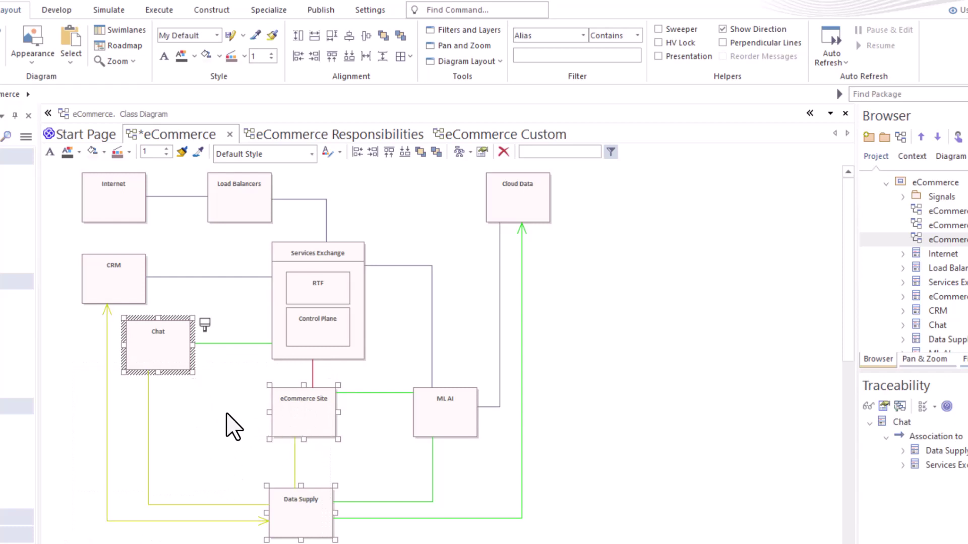
{"action": "key", "text": "Tab"}
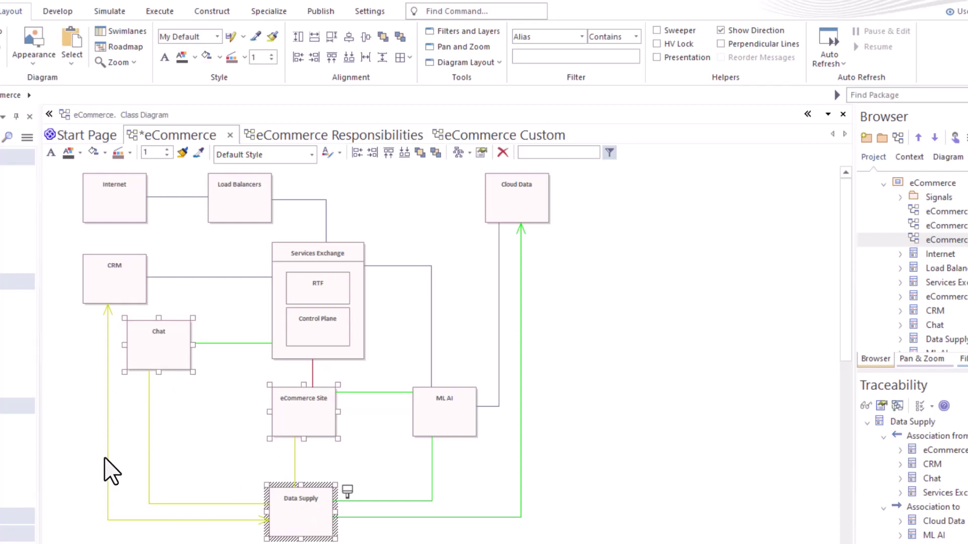
{"action": "left_click", "coordinate": [186, 405]}
Step: Compare the connector highlights of CRM, Chat and eCommerce Site individually with those of Chat, eCommerce Site and Data Supply selected together
{"action": "left_click", "coordinate": [103, 271]}
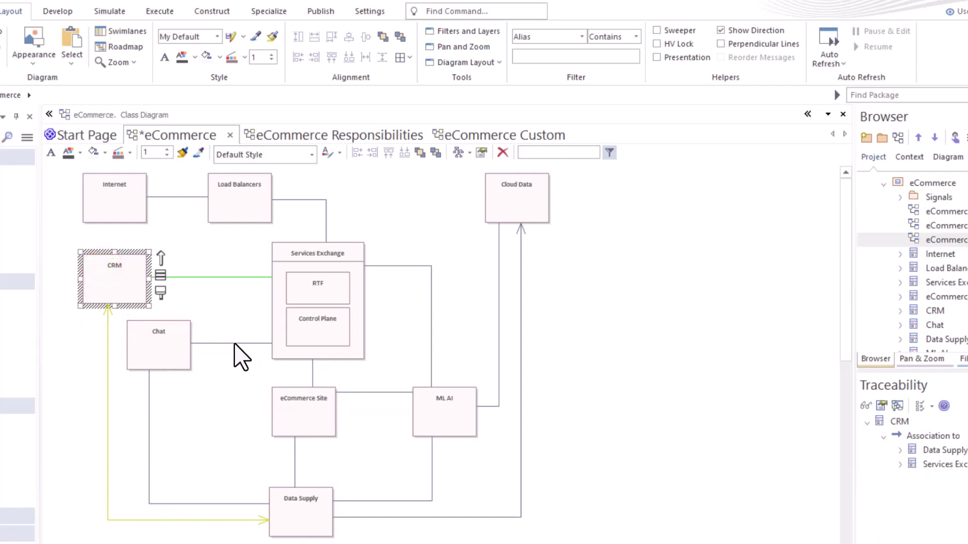
{"action": "left_click", "coordinate": [166, 335]}
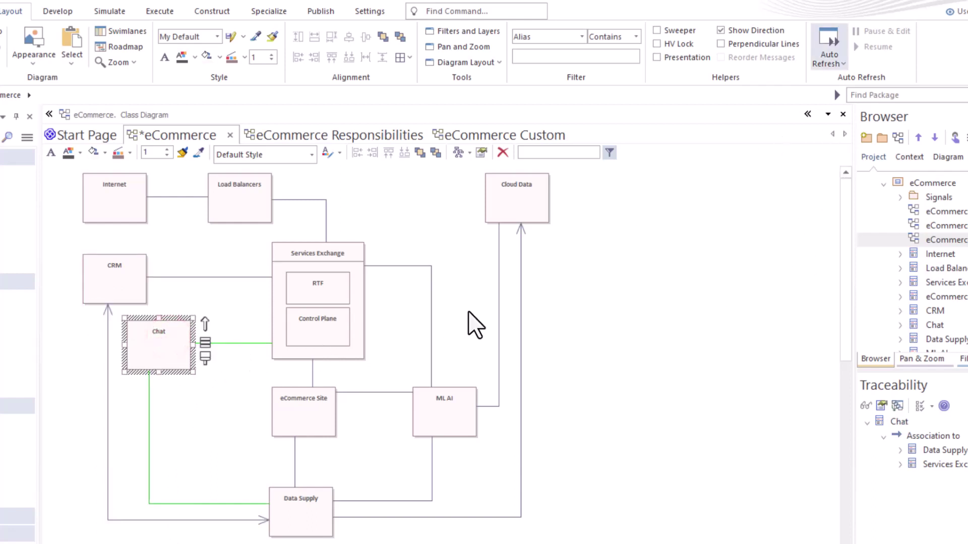
{"action": "left_click", "coordinate": [296, 417]}
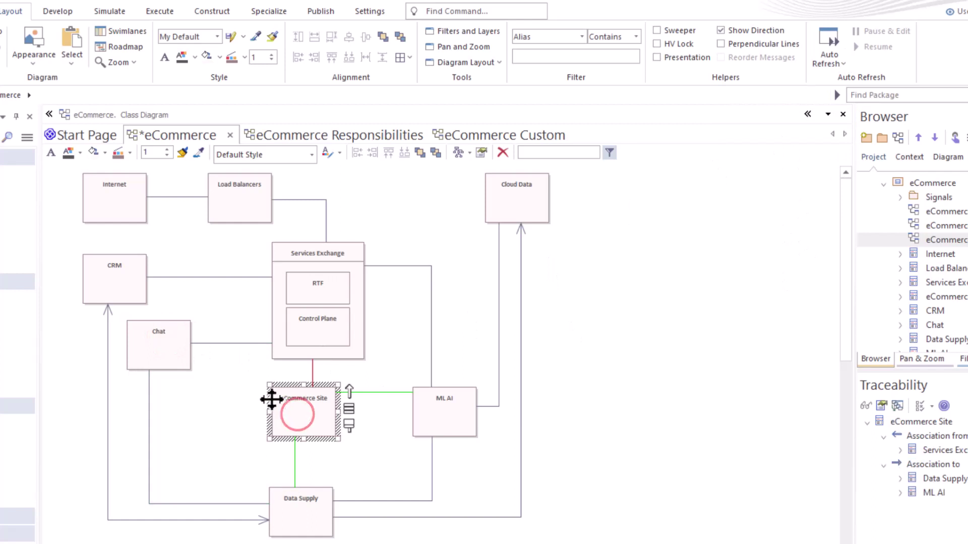
{"action": "left_click", "coordinate": [161, 338]}
{"action": "left_click", "coordinate": [293, 408], "text": "ctrl"}
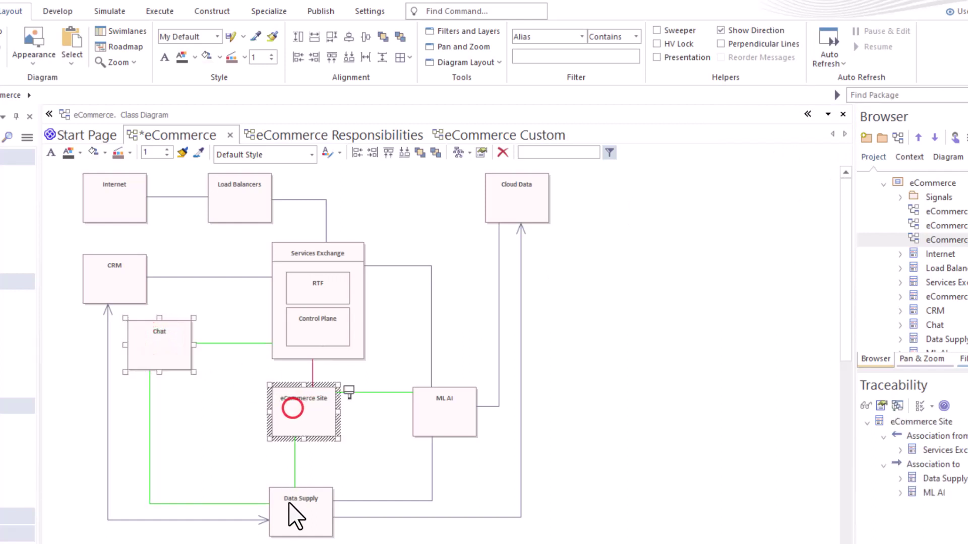
{"action": "left_click", "coordinate": [289, 512], "text": "ctrl"}
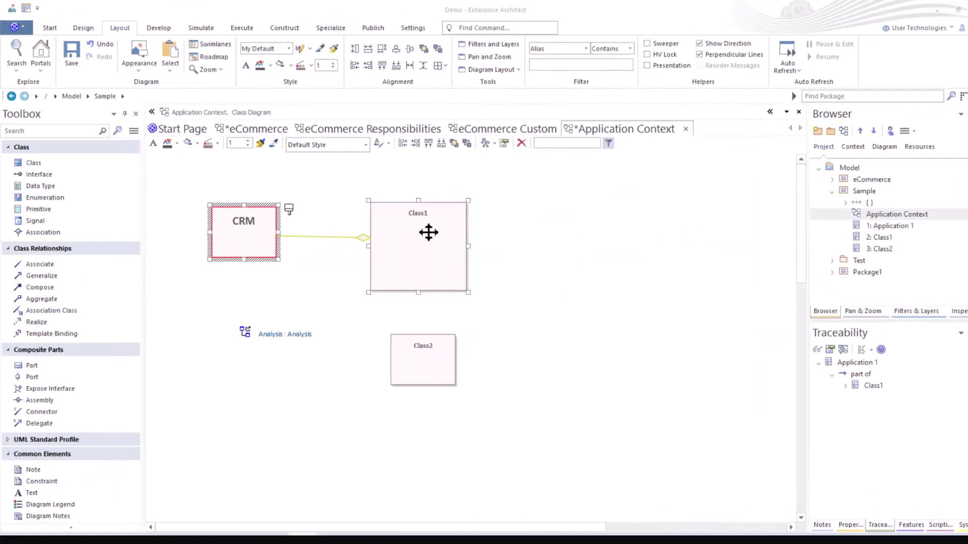
Step: On the Application Context diagram, shift the CRM element slightly away from Class1 and disable Show Direction
{"action": "left_click", "coordinate": [428, 231]}
{"action": "left_click", "coordinate": [514, 238]}
{"action": "left_click_drag", "start_coordinate": [248, 228], "coordinate": [241, 235]}
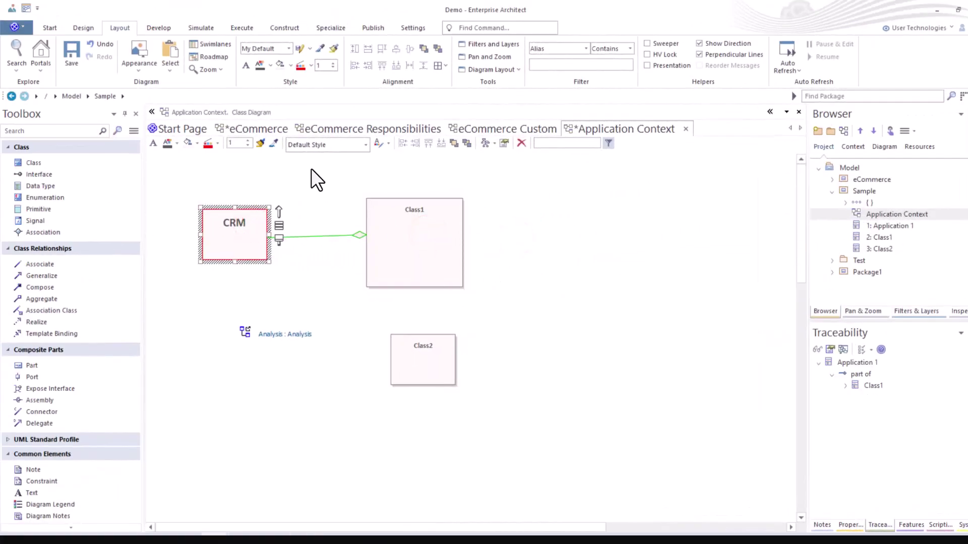
{"action": "left_click", "coordinate": [698, 43]}
Step: Create a new class to the right of Class1, linked to it by an Association, and move Class2 slightly down and left
{"action": "left_click", "coordinate": [401, 232]}
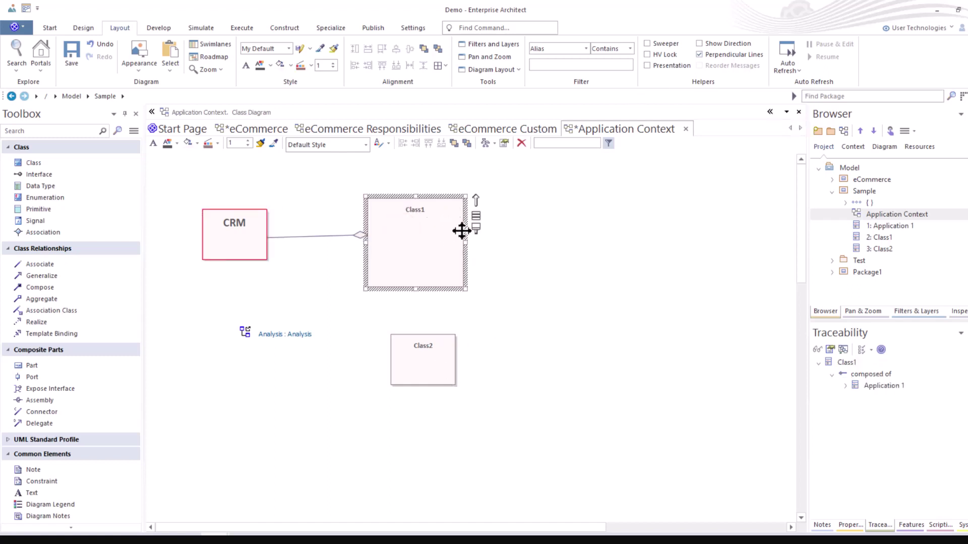
{"action": "left_click_drag", "start_coordinate": [531, 222], "coordinate": [562, 243]}
{"action": "left_click_drag", "start_coordinate": [575, 242], "coordinate": [416, 325]}
{"action": "left_click_drag", "start_coordinate": [588, 241], "coordinate": [589, 235]}
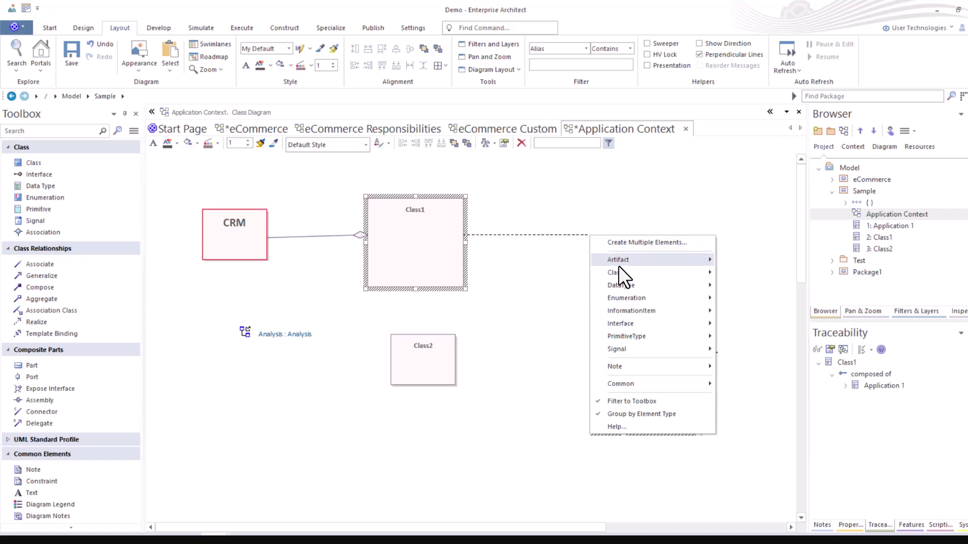
{"action": "mouse_move", "coordinate": [623, 271]}
{"action": "left_click", "coordinate": [743, 284]}
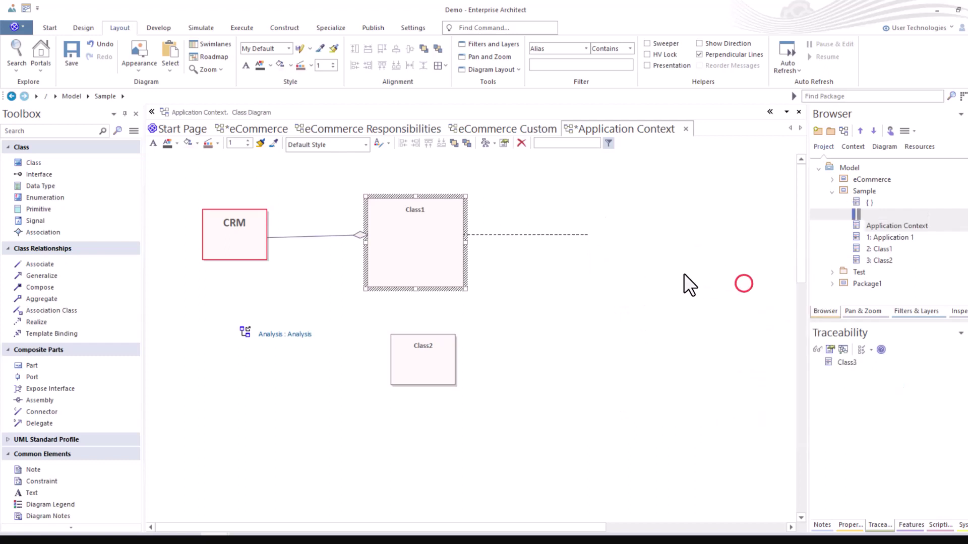
{"action": "left_click", "coordinate": [578, 246]}
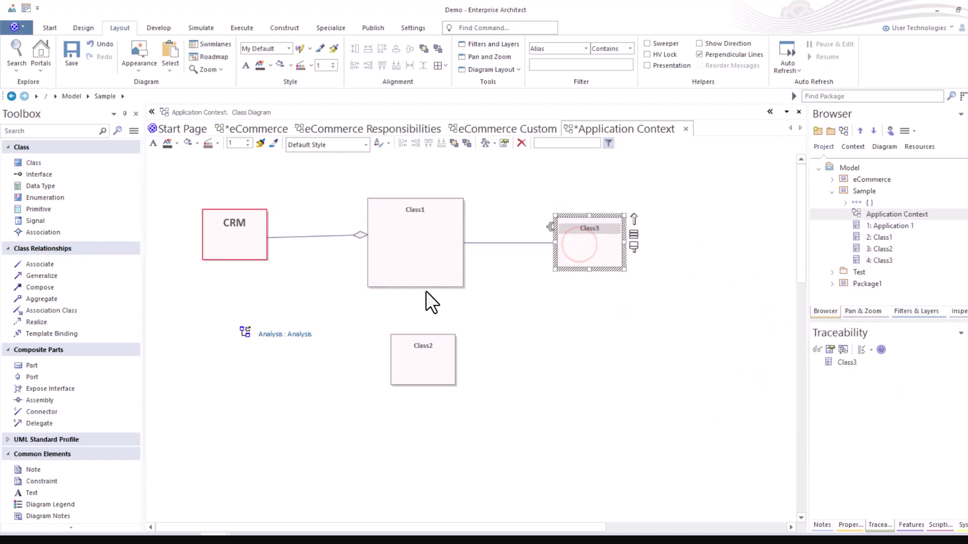
{"action": "left_click_drag", "start_coordinate": [416, 353], "coordinate": [407, 364]}
Step: Connect Class1 to Class2 with an Association while Perpendicular Lines is enabled
{"action": "left_click", "coordinate": [432, 266]}
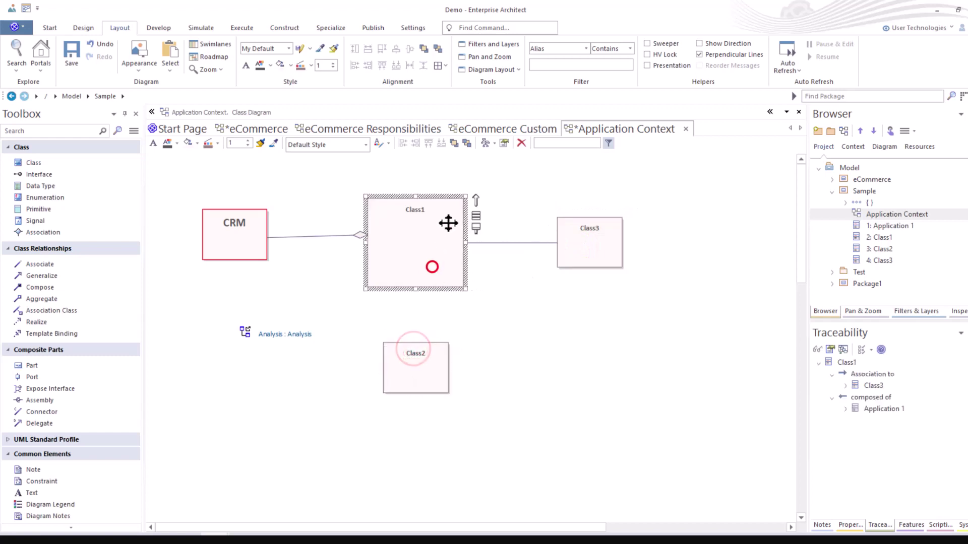
{"action": "left_click_drag", "start_coordinate": [476, 203], "coordinate": [399, 349]}
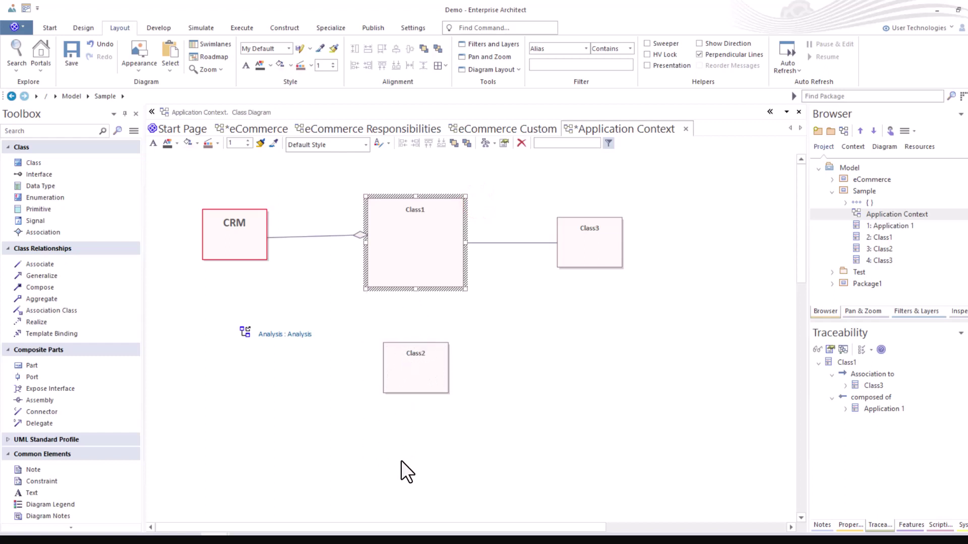
{"action": "left_click_drag", "start_coordinate": [411, 464], "coordinate": [410, 460]}
{"action": "key", "text": "Escape"}
{"action": "left_click_drag", "start_coordinate": [395, 355], "coordinate": [391, 349]}
{"action": "left_click", "coordinate": [442, 73]}
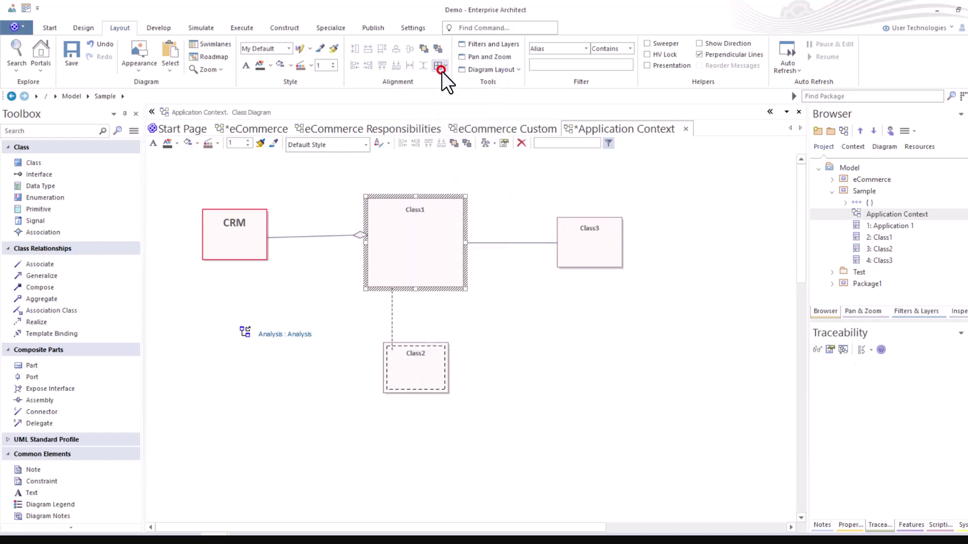
Step: Move Class2 to the right beneath Class1 and delete the connector between the two classes
{"action": "left_click_drag", "start_coordinate": [435, 377], "coordinate": [451, 377]}
{"action": "left_click", "coordinate": [437, 324]}
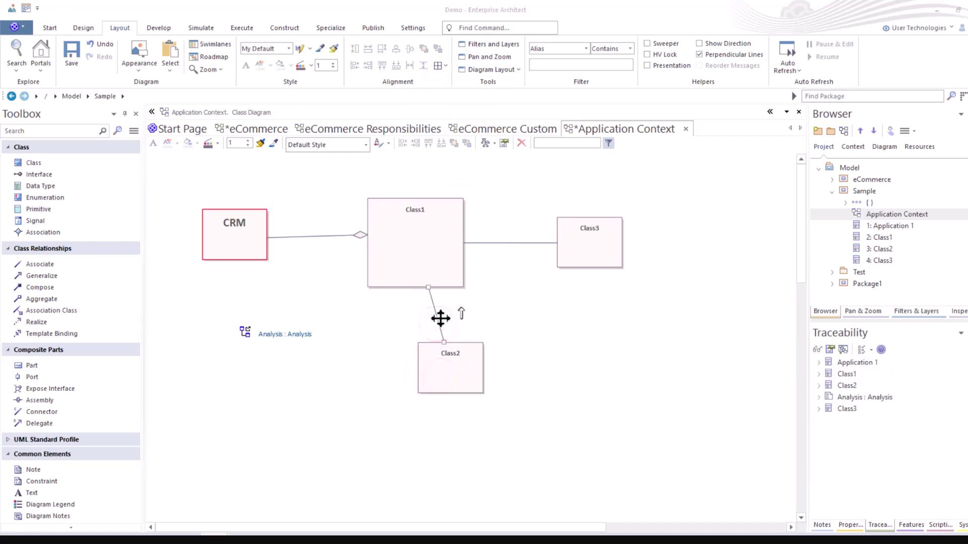
{"action": "key", "text": "Delete"}
{"action": "left_click", "coordinate": [495, 311]}
Step: Redraw the Association from Class1 to the repositioned Class2 with Perpendicular Lines still enabled
{"action": "left_click", "coordinate": [454, 250]}
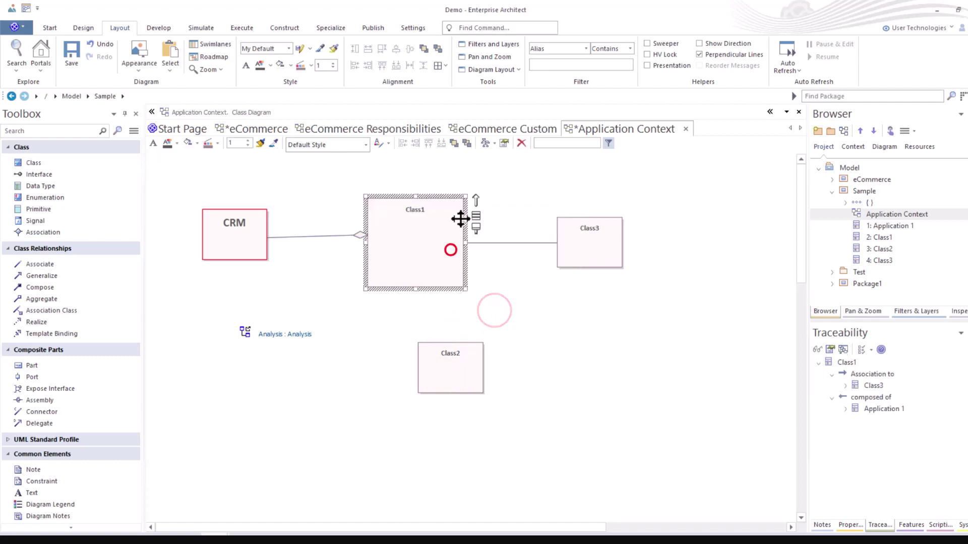
{"action": "mouse_move", "coordinate": [474, 199]}
{"action": "left_mouse_down"}
{"action": "mouse_move", "coordinate": [449, 292]}
{"action": "mouse_move", "coordinate": [416, 347]}
{"action": "mouse_move", "coordinate": [440, 363]}
{"action": "left_mouse_up"}
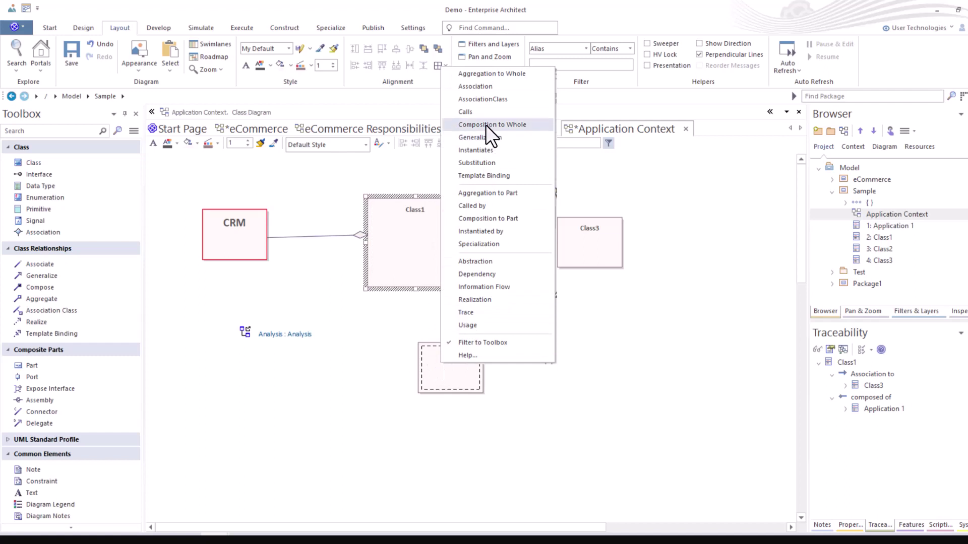
{"action": "left_click", "coordinate": [483, 88]}
{"action": "left_click", "coordinate": [524, 356]}
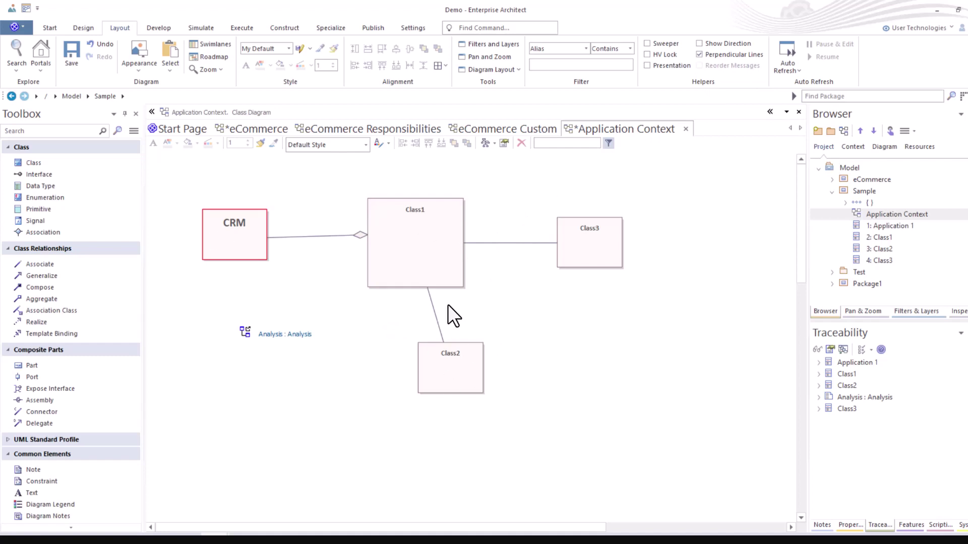
Step: Disable Perpendicular Lines and delete the connector between Class1 and Class2 from the model
{"action": "left_click", "coordinate": [698, 54]}
{"action": "left_click", "coordinate": [507, 304]}
{"action": "left_click", "coordinate": [432, 315]}
{"action": "key", "text": "Delete"}
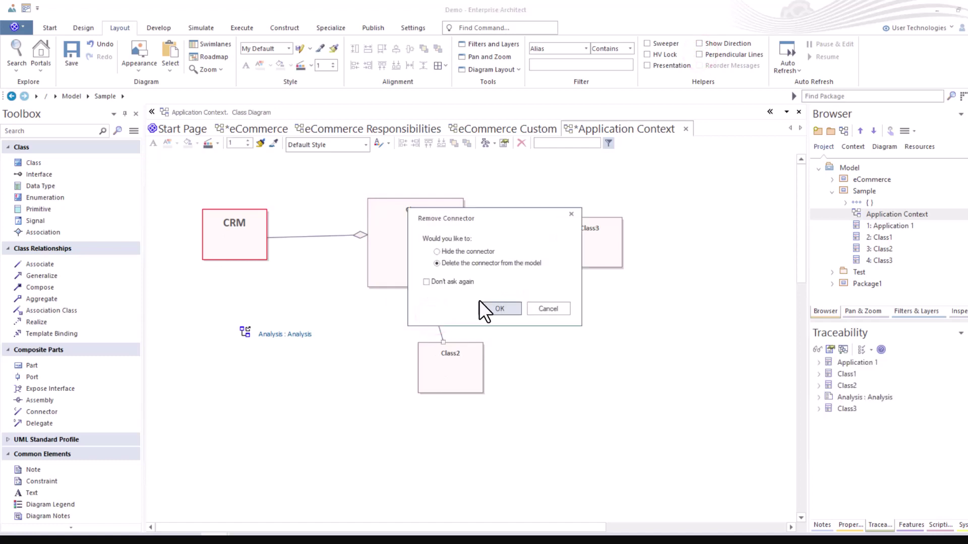
{"action": "left_click", "coordinate": [518, 308]}
Step: Create an Association from Class1 to Class2 with Perpendicular Lines disabled
{"action": "left_click", "coordinate": [444, 257]}
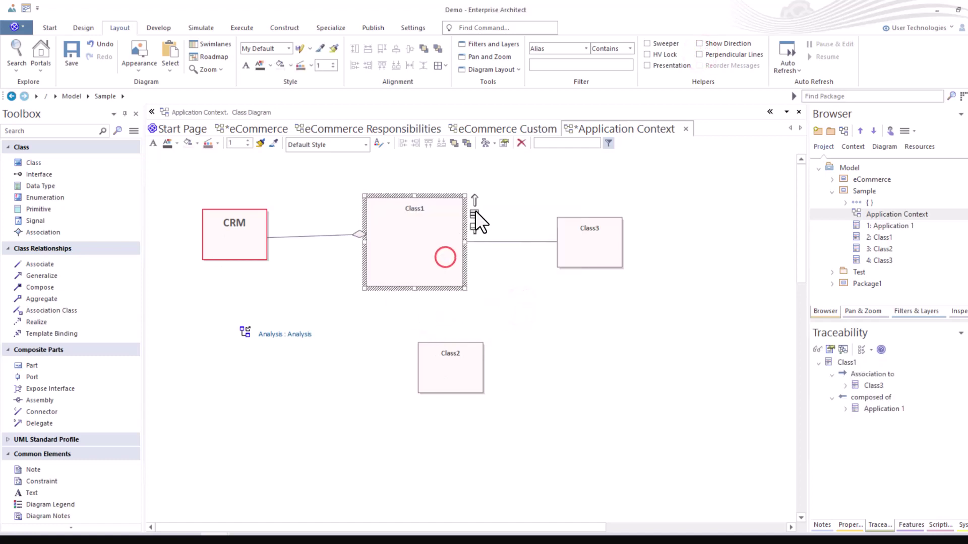
{"action": "mouse_move", "coordinate": [475, 201]}
{"action": "left_mouse_down"}
{"action": "mouse_move", "coordinate": [443, 350]}
{"action": "mouse_move", "coordinate": [454, 361]}
{"action": "mouse_move", "coordinate": [422, 358]}
{"action": "mouse_move", "coordinate": [582, 310]}
{"action": "mouse_move", "coordinate": [362, 378]}
{"action": "mouse_move", "coordinate": [191, 303]}
{"action": "mouse_move", "coordinate": [674, 365]}
{"action": "mouse_move", "coordinate": [285, 362]}
{"action": "mouse_move", "coordinate": [212, 264]}
{"action": "left_mouse_up"}
{"action": "left_click_drag", "start_coordinate": [480, 371], "coordinate": [445, 355]}
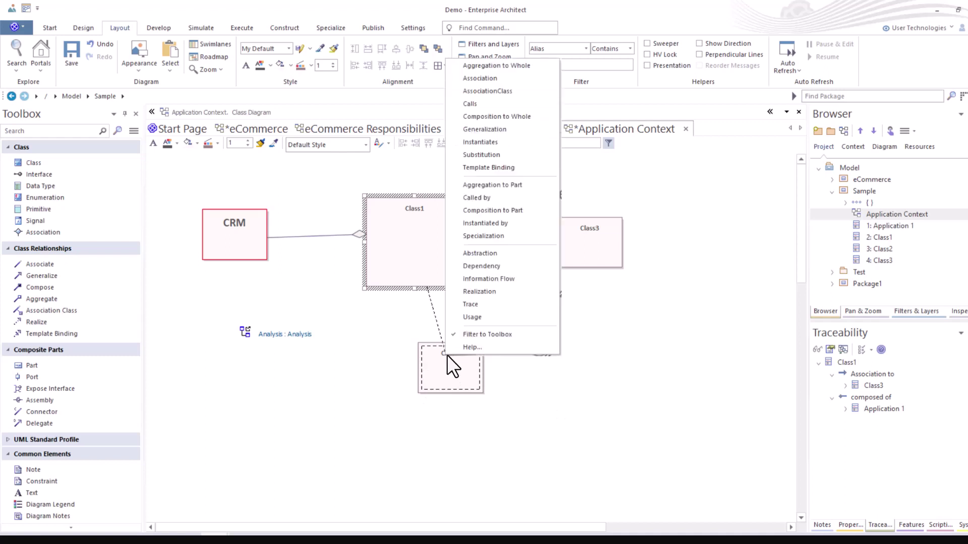
{"action": "left_click", "coordinate": [498, 79]}
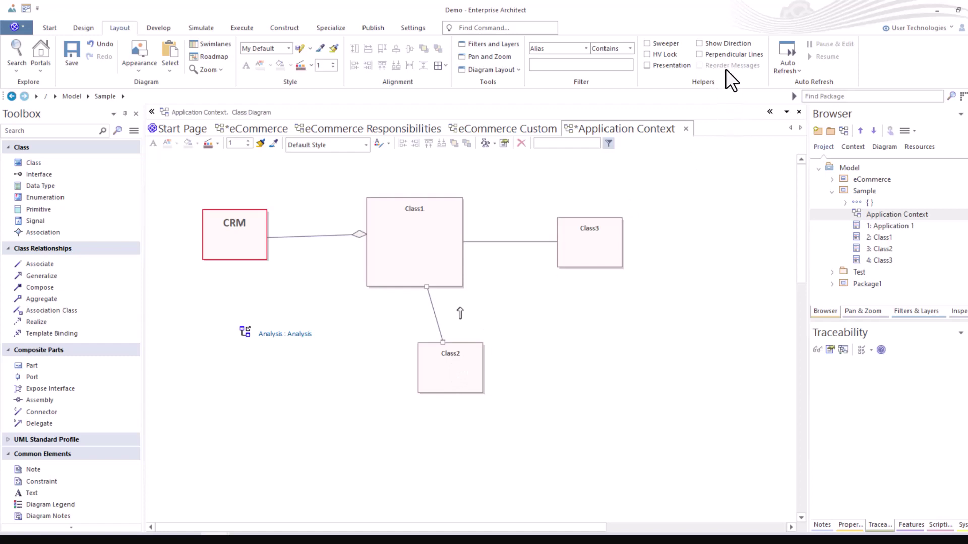
Step: Collapse the Sample and Package1 packages and open the Sequence Diagram stored under the Test package
{"action": "left_click", "coordinate": [831, 191]}
{"action": "left_click", "coordinate": [831, 213]}
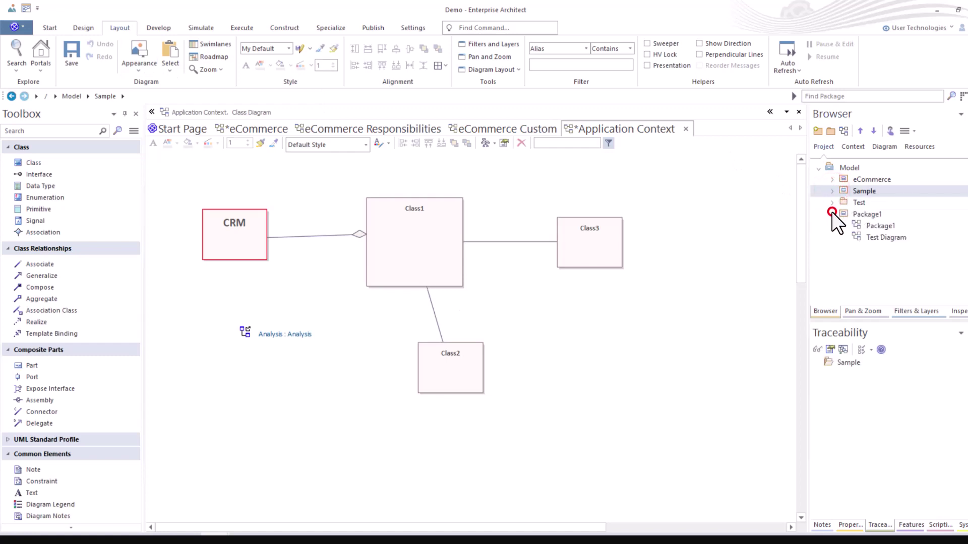
{"action": "left_click", "coordinate": [832, 202]}
{"action": "left_click", "coordinate": [846, 225]}
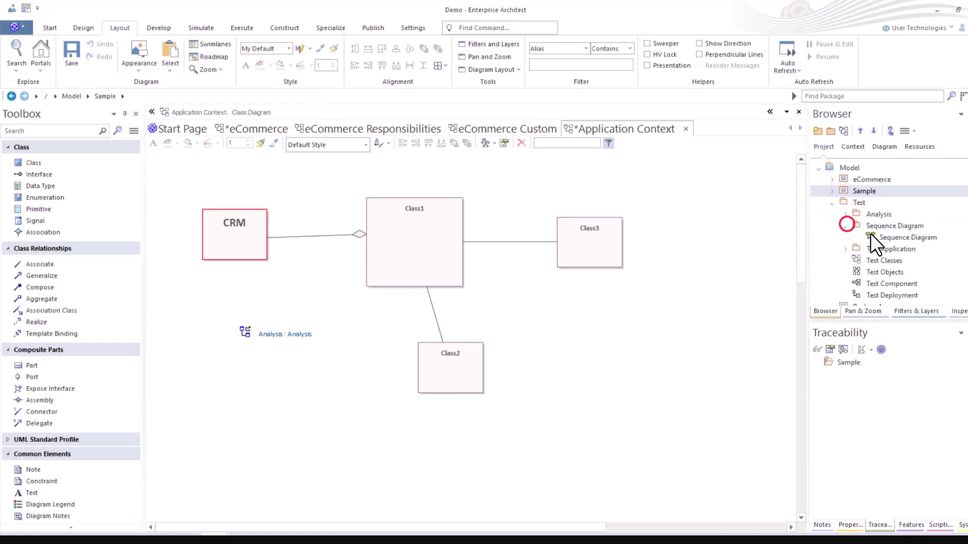
{"action": "double_click", "coordinate": [873, 235]}
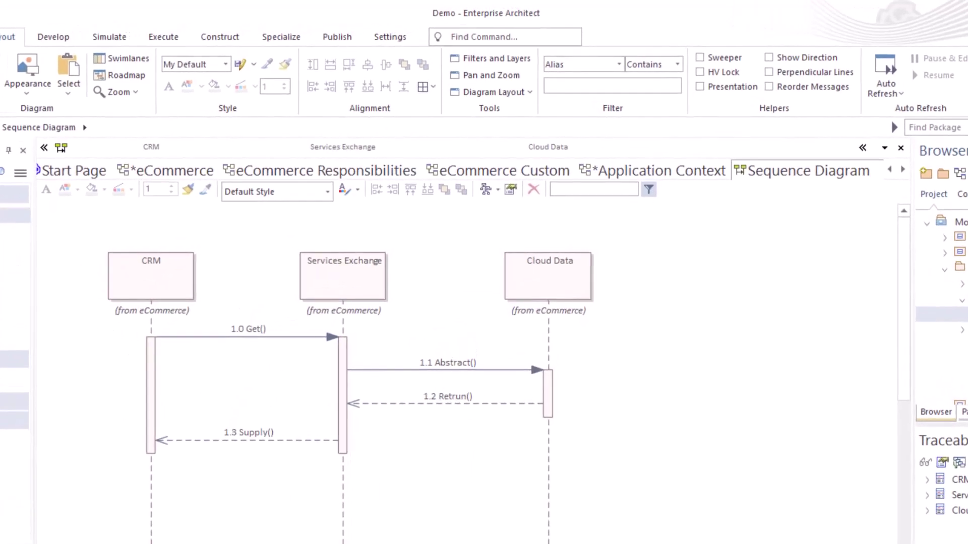
{"action": "left_click", "coordinate": [682, 357]}
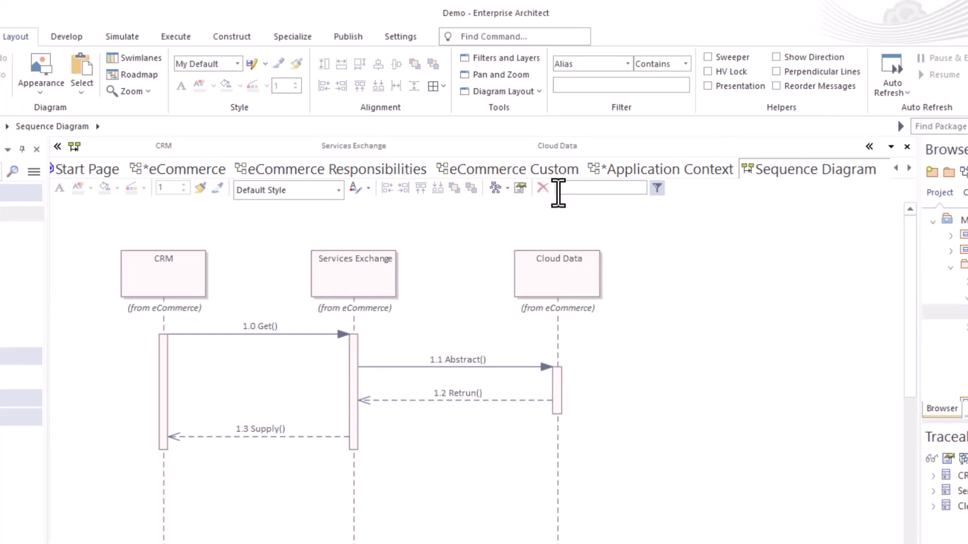
Step: View the eCommerce Custom diagram and return to the Sequence Diagram
{"action": "left_click", "coordinate": [474, 167]}
{"action": "left_click", "coordinate": [847, 290]}
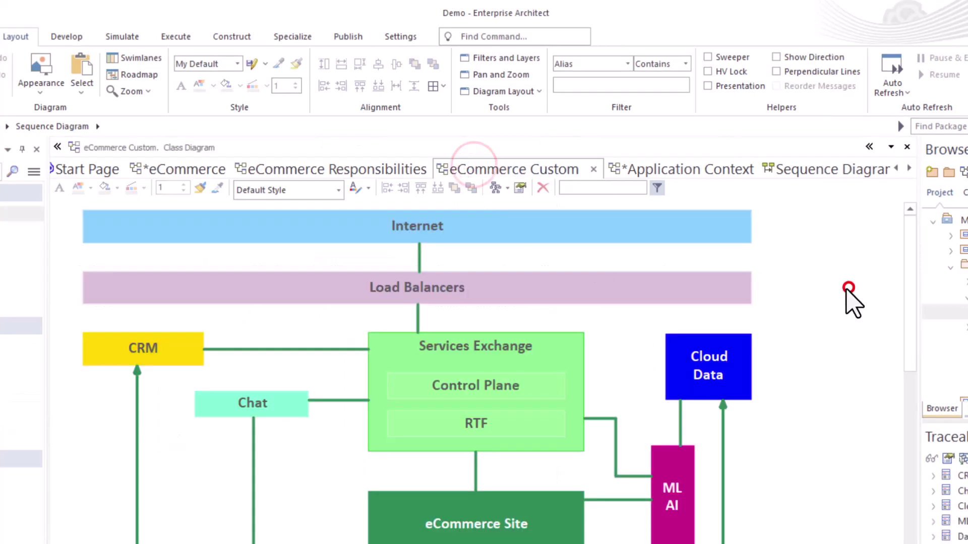
{"action": "left_click", "coordinate": [790, 171]}
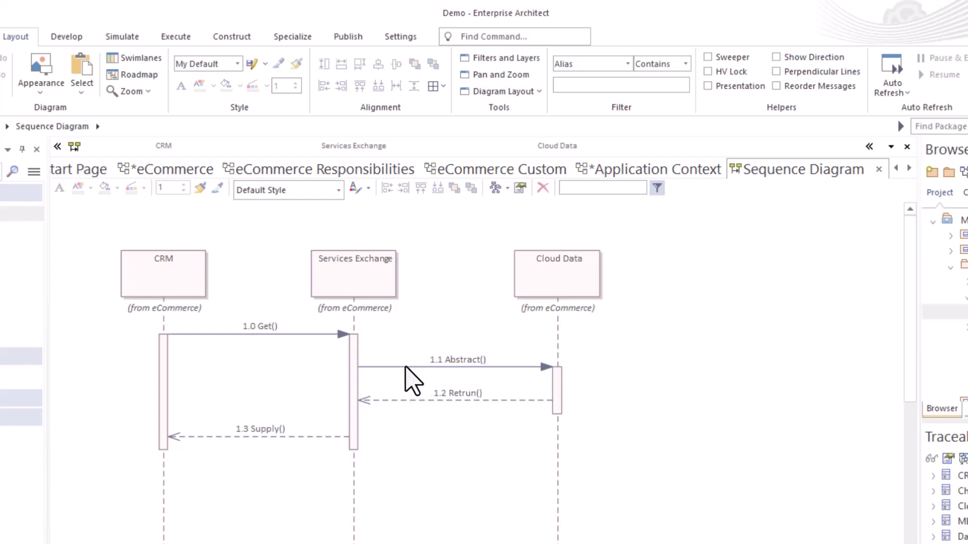
Step: Shift the Abstract and Supply messages slightly, lower the Get message along its lifelines, and try to raise Abstract above it
{"action": "left_click_drag", "start_coordinate": [404, 366], "coordinate": [400, 375]}
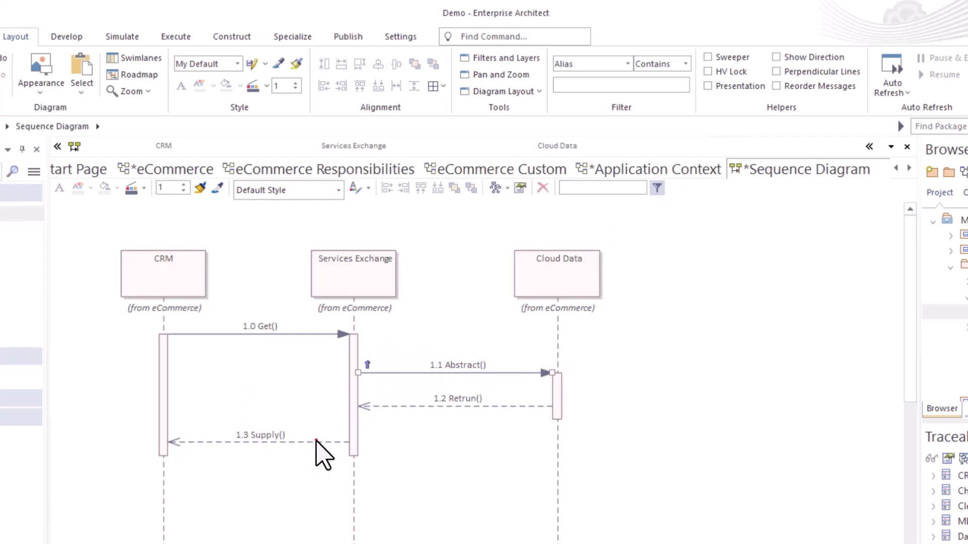
{"action": "left_click_drag", "start_coordinate": [316, 442], "coordinate": [316, 441]}
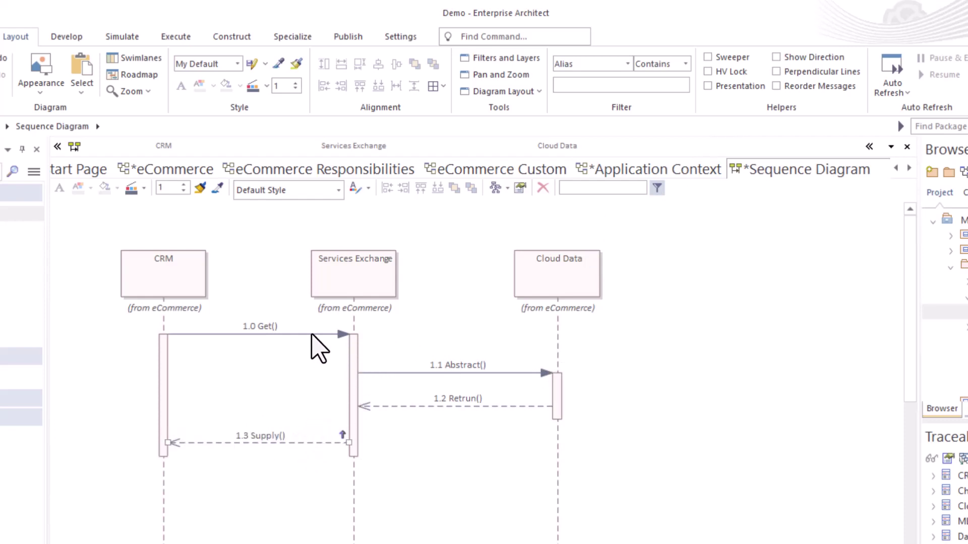
{"action": "left_click", "coordinate": [386, 373]}
{"action": "mouse_move", "coordinate": [387, 373]}
{"action": "left_mouse_down"}
{"action": "mouse_move", "coordinate": [391, 302]}
{"action": "mouse_move", "coordinate": [387, 364]}
{"action": "left_mouse_up"}
{"action": "left_click_drag", "start_coordinate": [321, 334], "coordinate": [306, 380]}
{"action": "left_click_drag", "start_coordinate": [393, 414], "coordinate": [395, 380]}
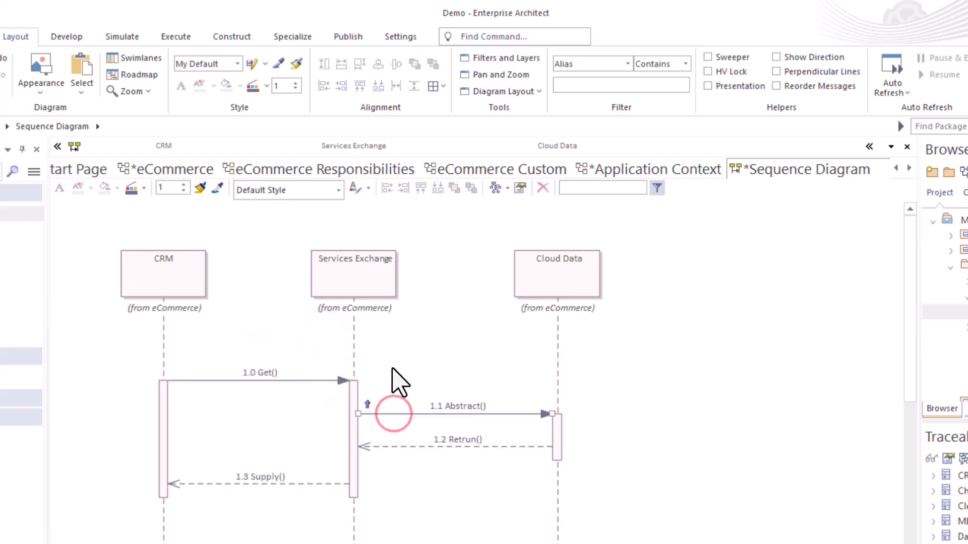
Step: Move the Abstract message above the Get message with Reorder Messages still disabled
{"action": "left_click", "coordinate": [235, 378]}
{"action": "left_click", "coordinate": [395, 414]}
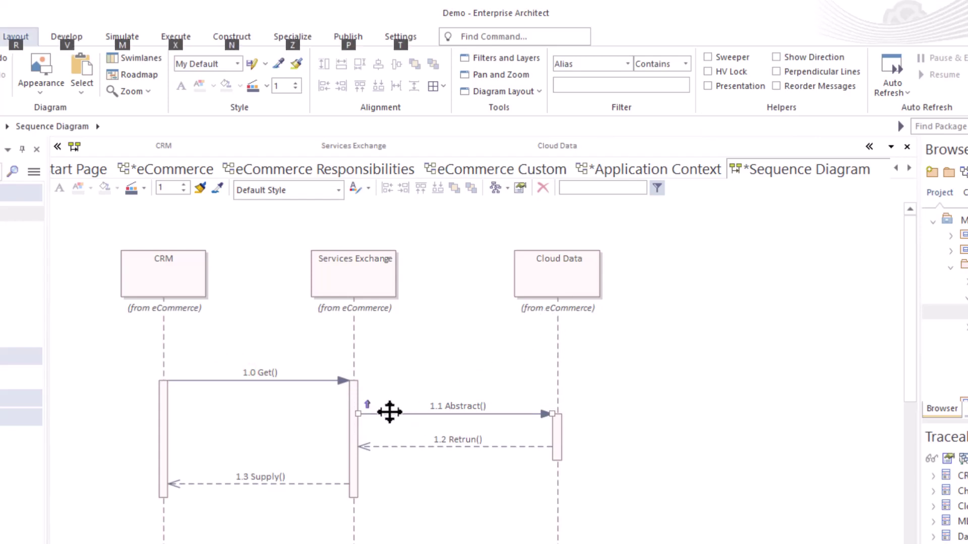
{"action": "left_click_drag", "start_coordinate": [391, 414], "coordinate": [391, 348]}
{"action": "key", "text": "alt"}
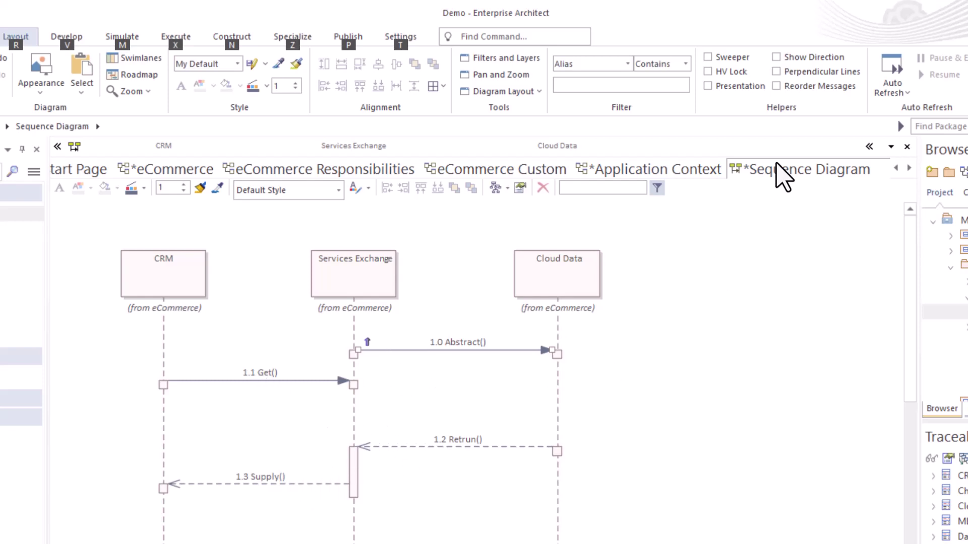
Step: Enable Reorder Messages, move the Abstract message back below Get, and adjust it slightly closer to Get
{"action": "left_click", "coordinate": [777, 86]}
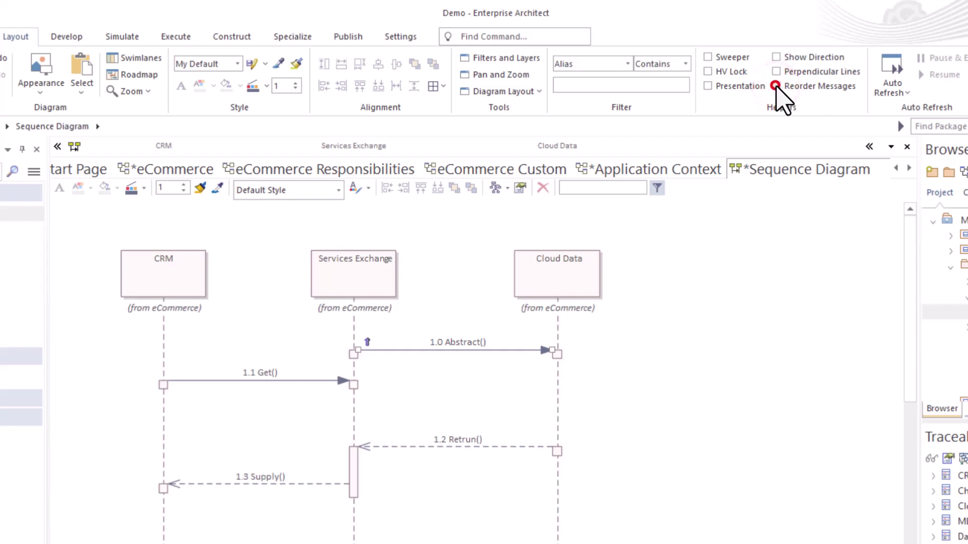
{"action": "left_click", "coordinate": [777, 87]}
{"action": "left_click_drag", "start_coordinate": [494, 350], "coordinate": [487, 411]}
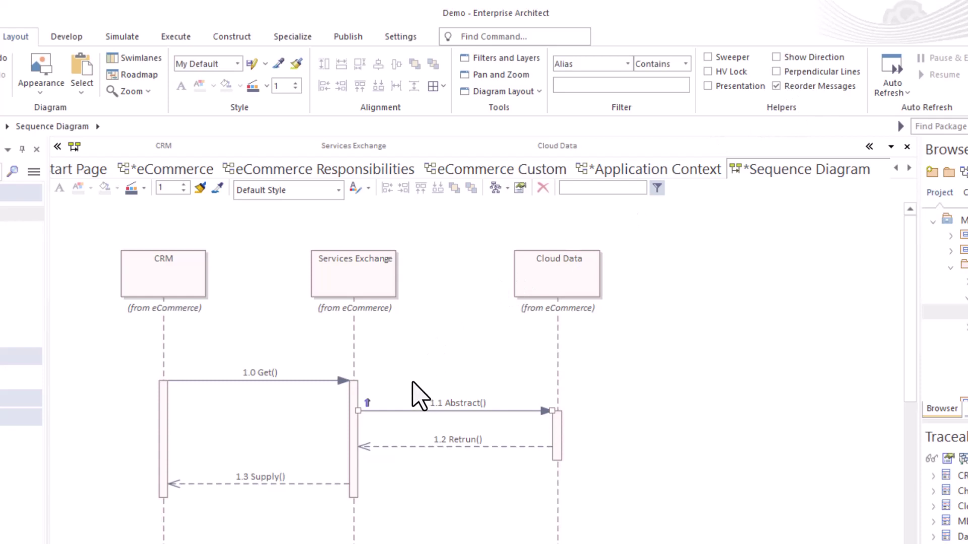
{"action": "key", "text": "alt"}
{"action": "mouse_move", "coordinate": [386, 411]}
{"action": "left_mouse_down"}
{"action": "mouse_move", "coordinate": [385, 356]}
{"action": "mouse_move", "coordinate": [391, 401]}
{"action": "left_mouse_up"}
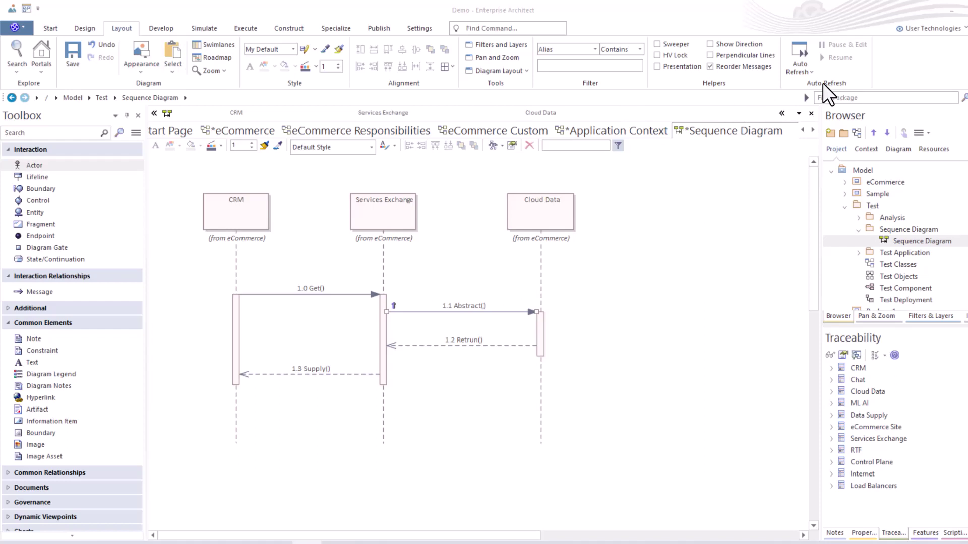
Step: Examine the Auto Refresh options for the Sequence Diagram, leaving the setting on Disable
{"action": "left_click", "coordinate": [810, 73]}
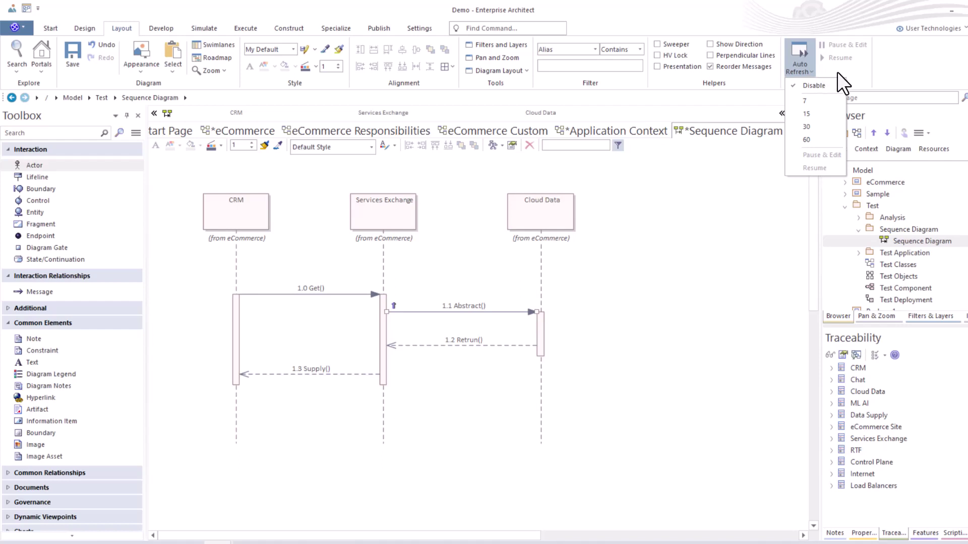
{"action": "left_click", "coordinate": [854, 72]}
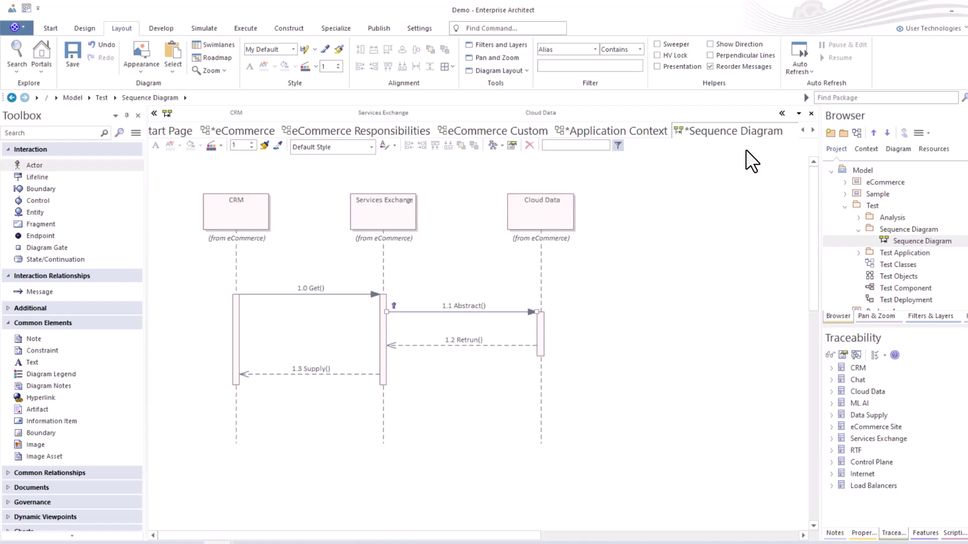
{"action": "left_click", "coordinate": [809, 71]}
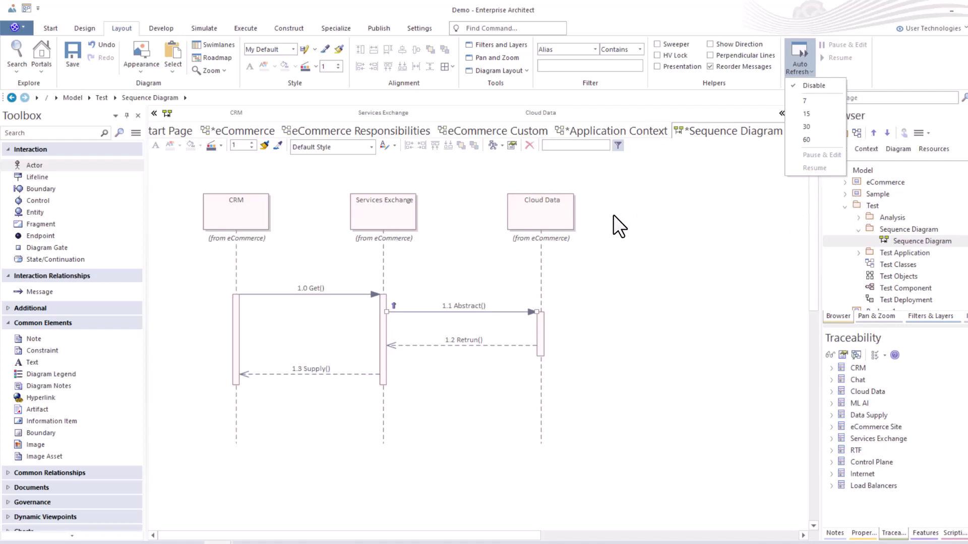
{"action": "left_click", "coordinate": [594, 214]}
{"action": "left_click_drag", "start_coordinate": [551, 209], "coordinate": [572, 208]}
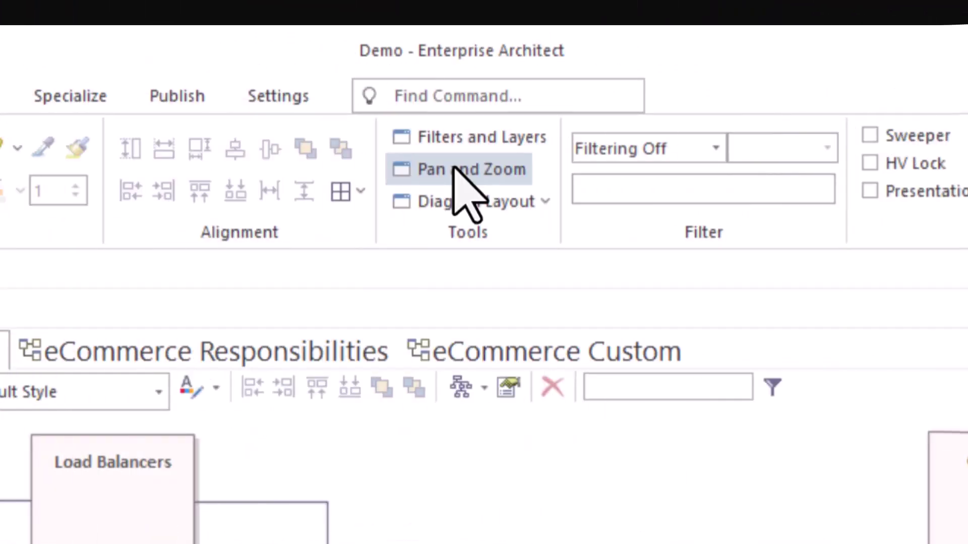
{"action": "left_click", "coordinate": [543, 202]}
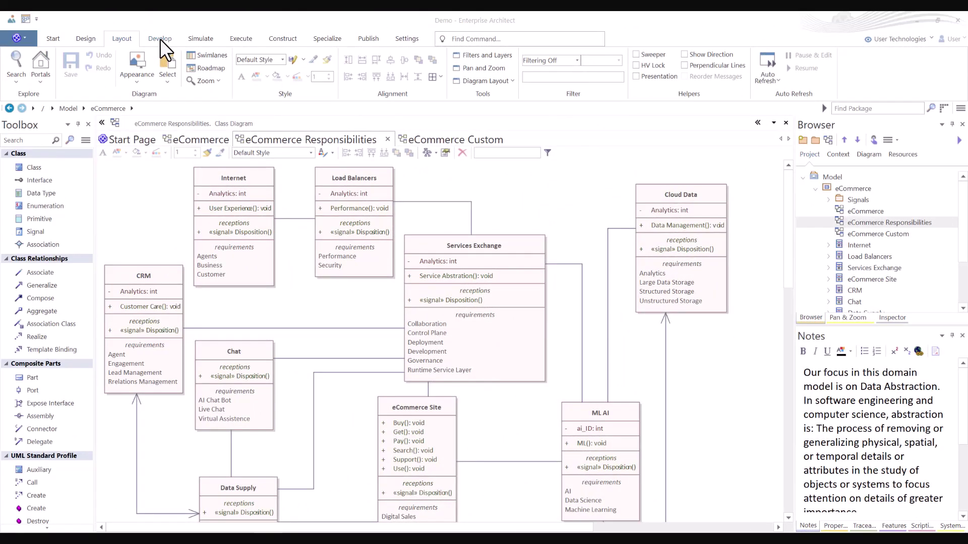
Step: Display the Develop commands and review the Data Modeling, Schema Modeling and Source Code groups
{"action": "left_click", "coordinate": [159, 39]}
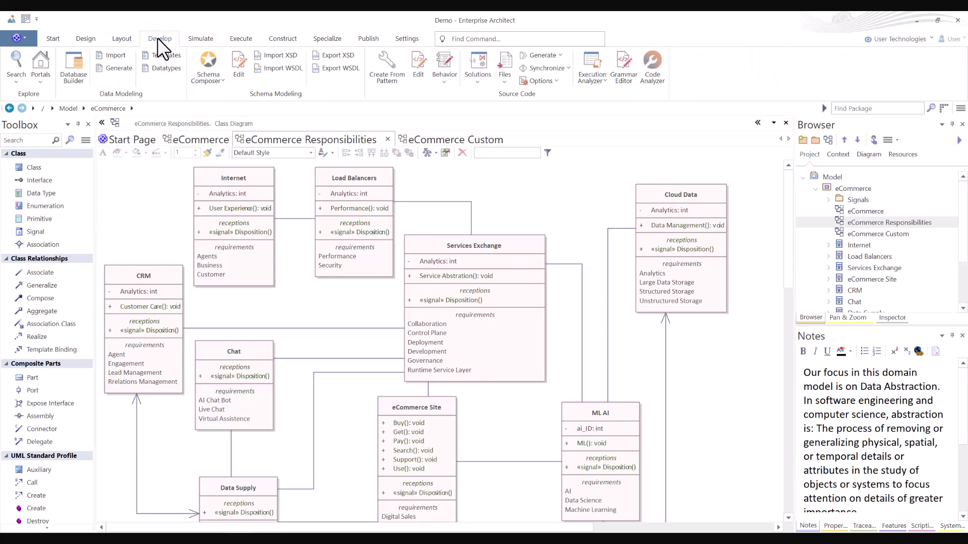
{"action": "left_click", "coordinate": [130, 40]}
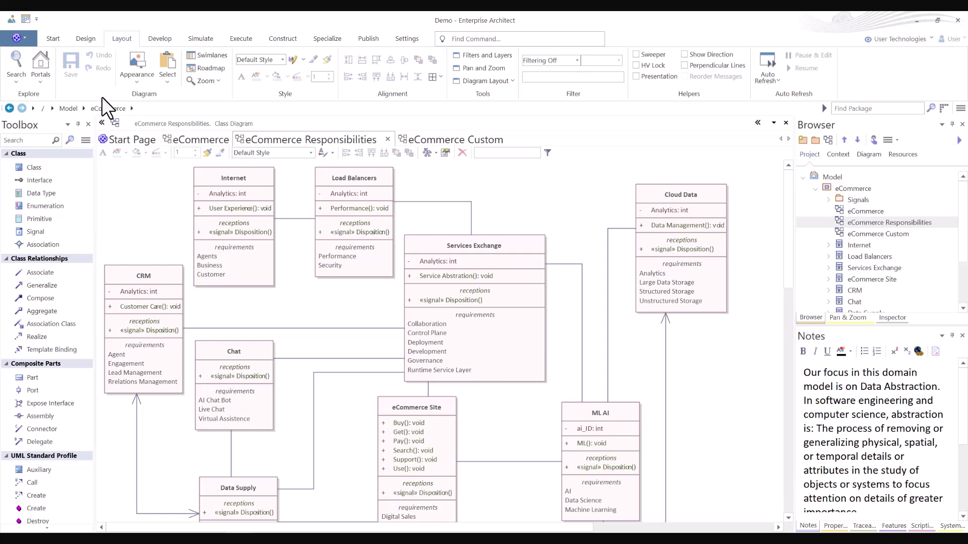
{"action": "left_click", "coordinate": [164, 39]}
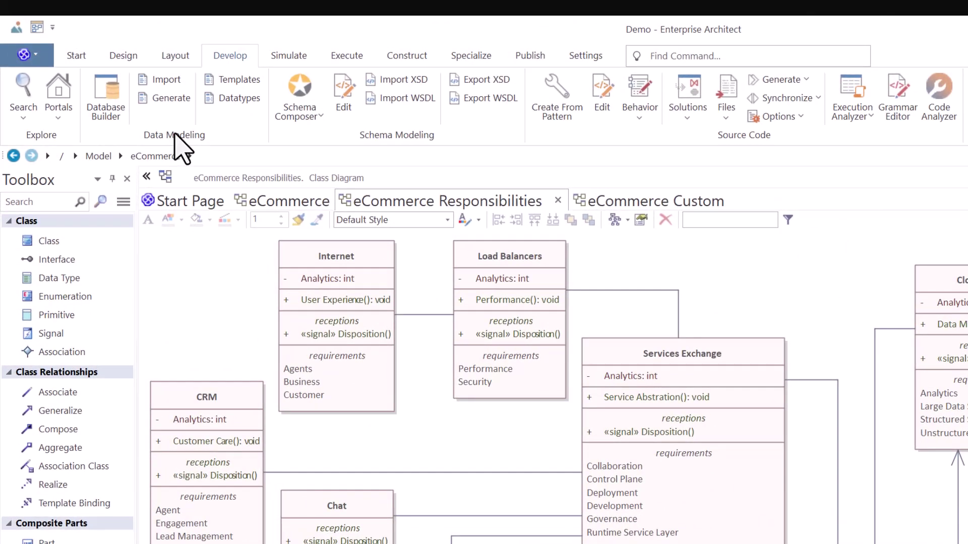
{"action": "left_click", "coordinate": [215, 134]}
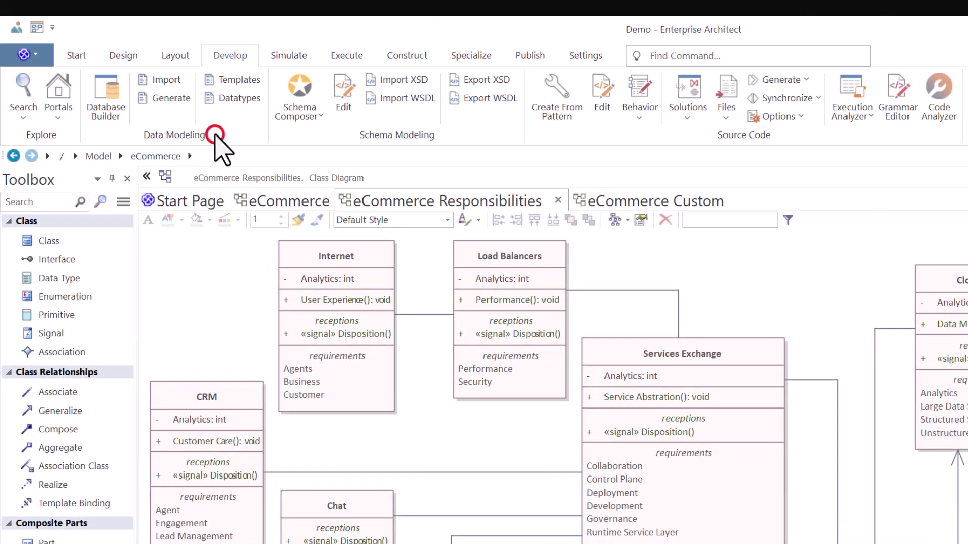
{"action": "left_click", "coordinate": [463, 133]}
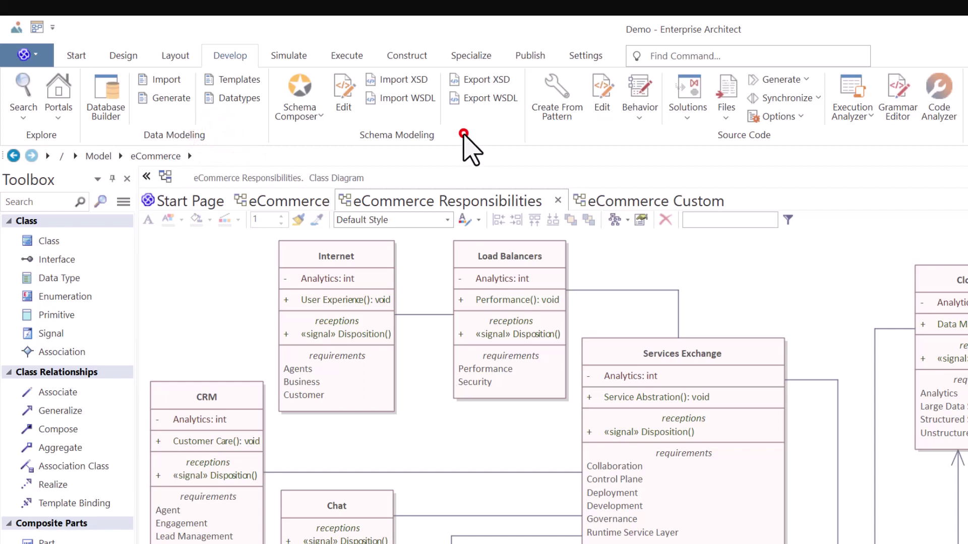
{"action": "left_click", "coordinate": [798, 139]}
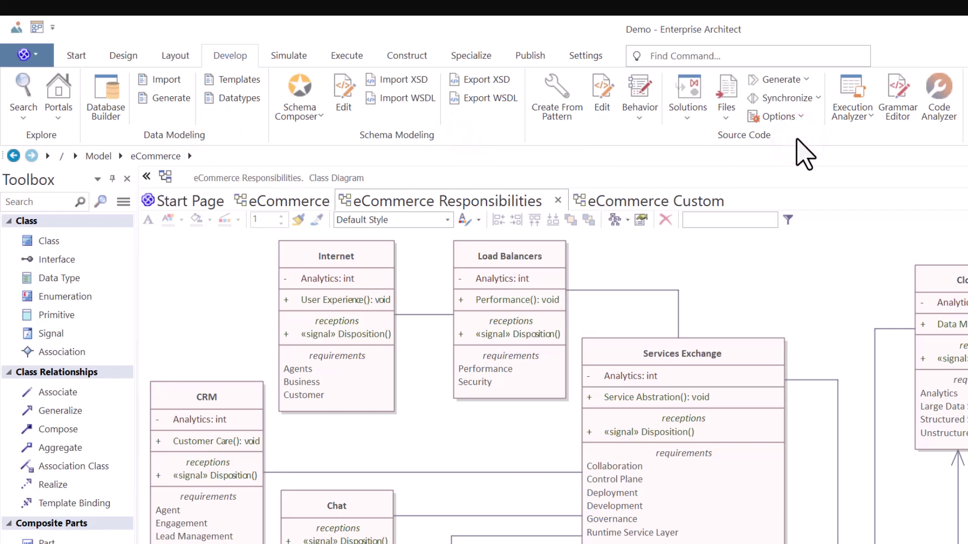